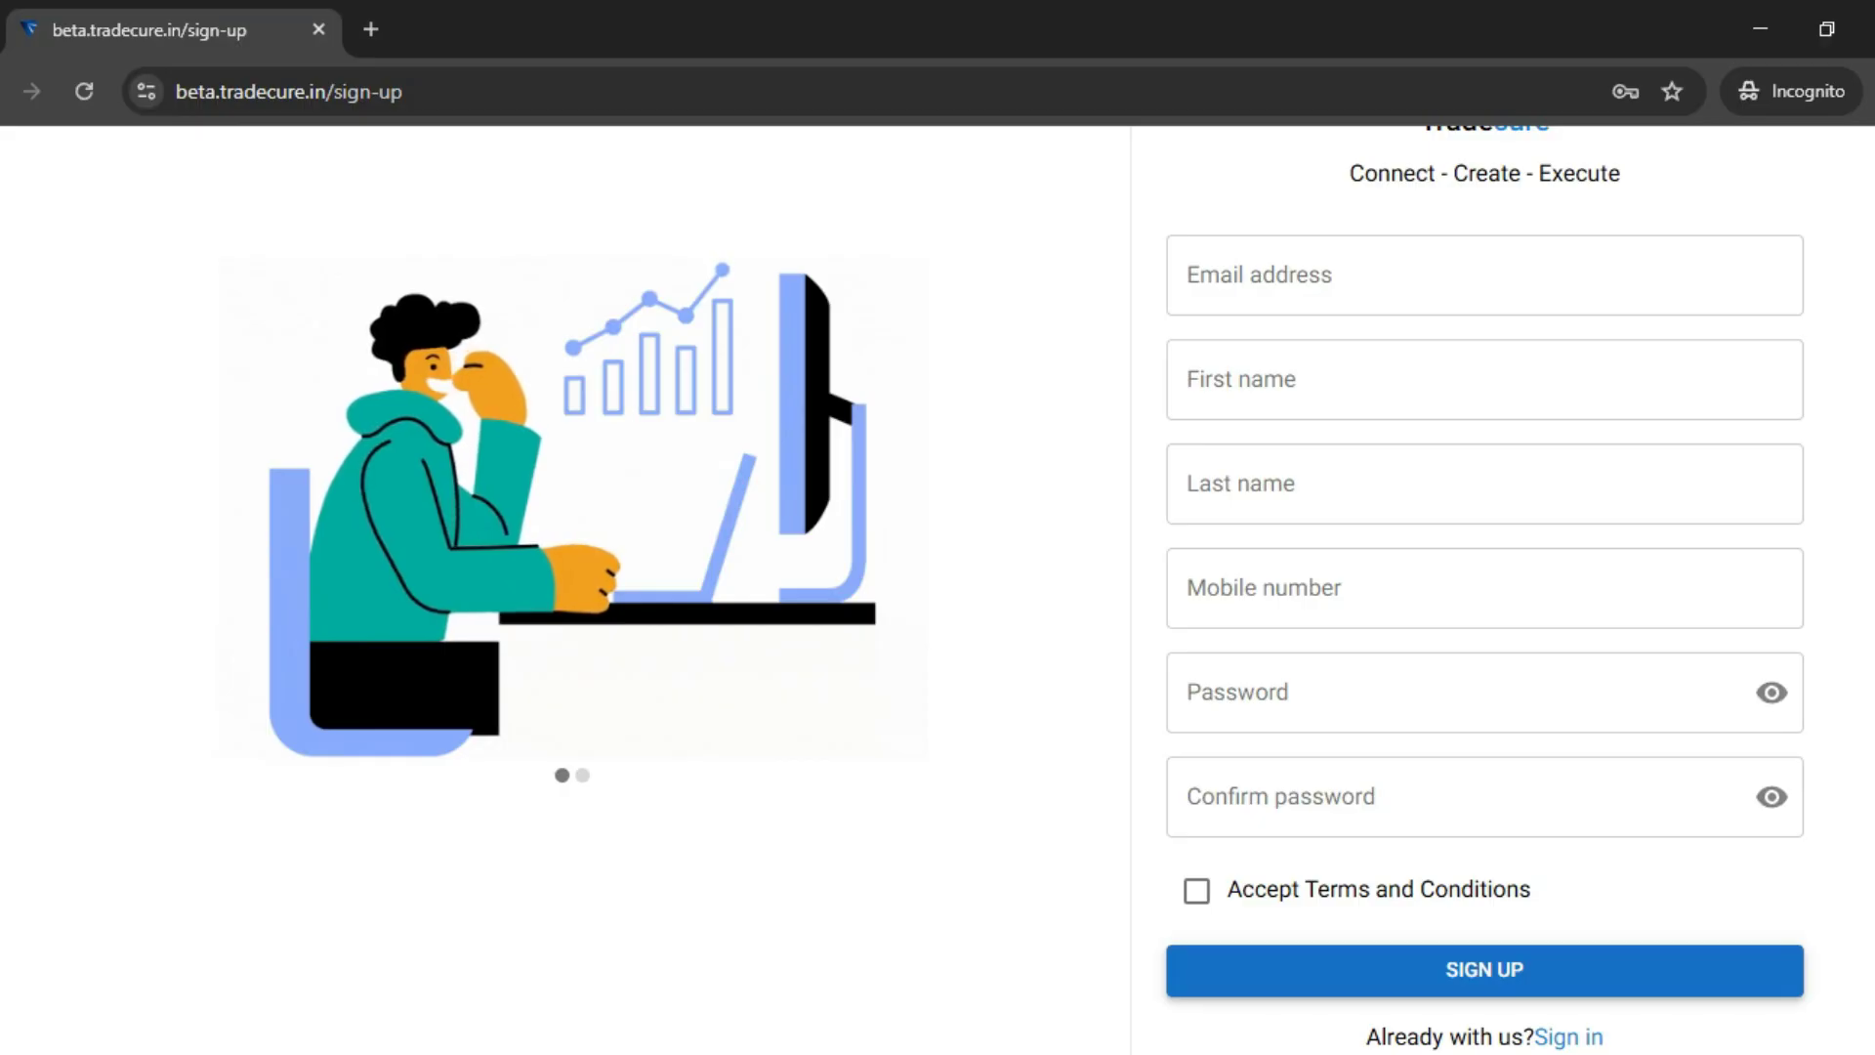
# - Switch from sign-up to the login page, sign in with the existing account, and dismiss the login notification
pyautogui.click(1565, 1037)
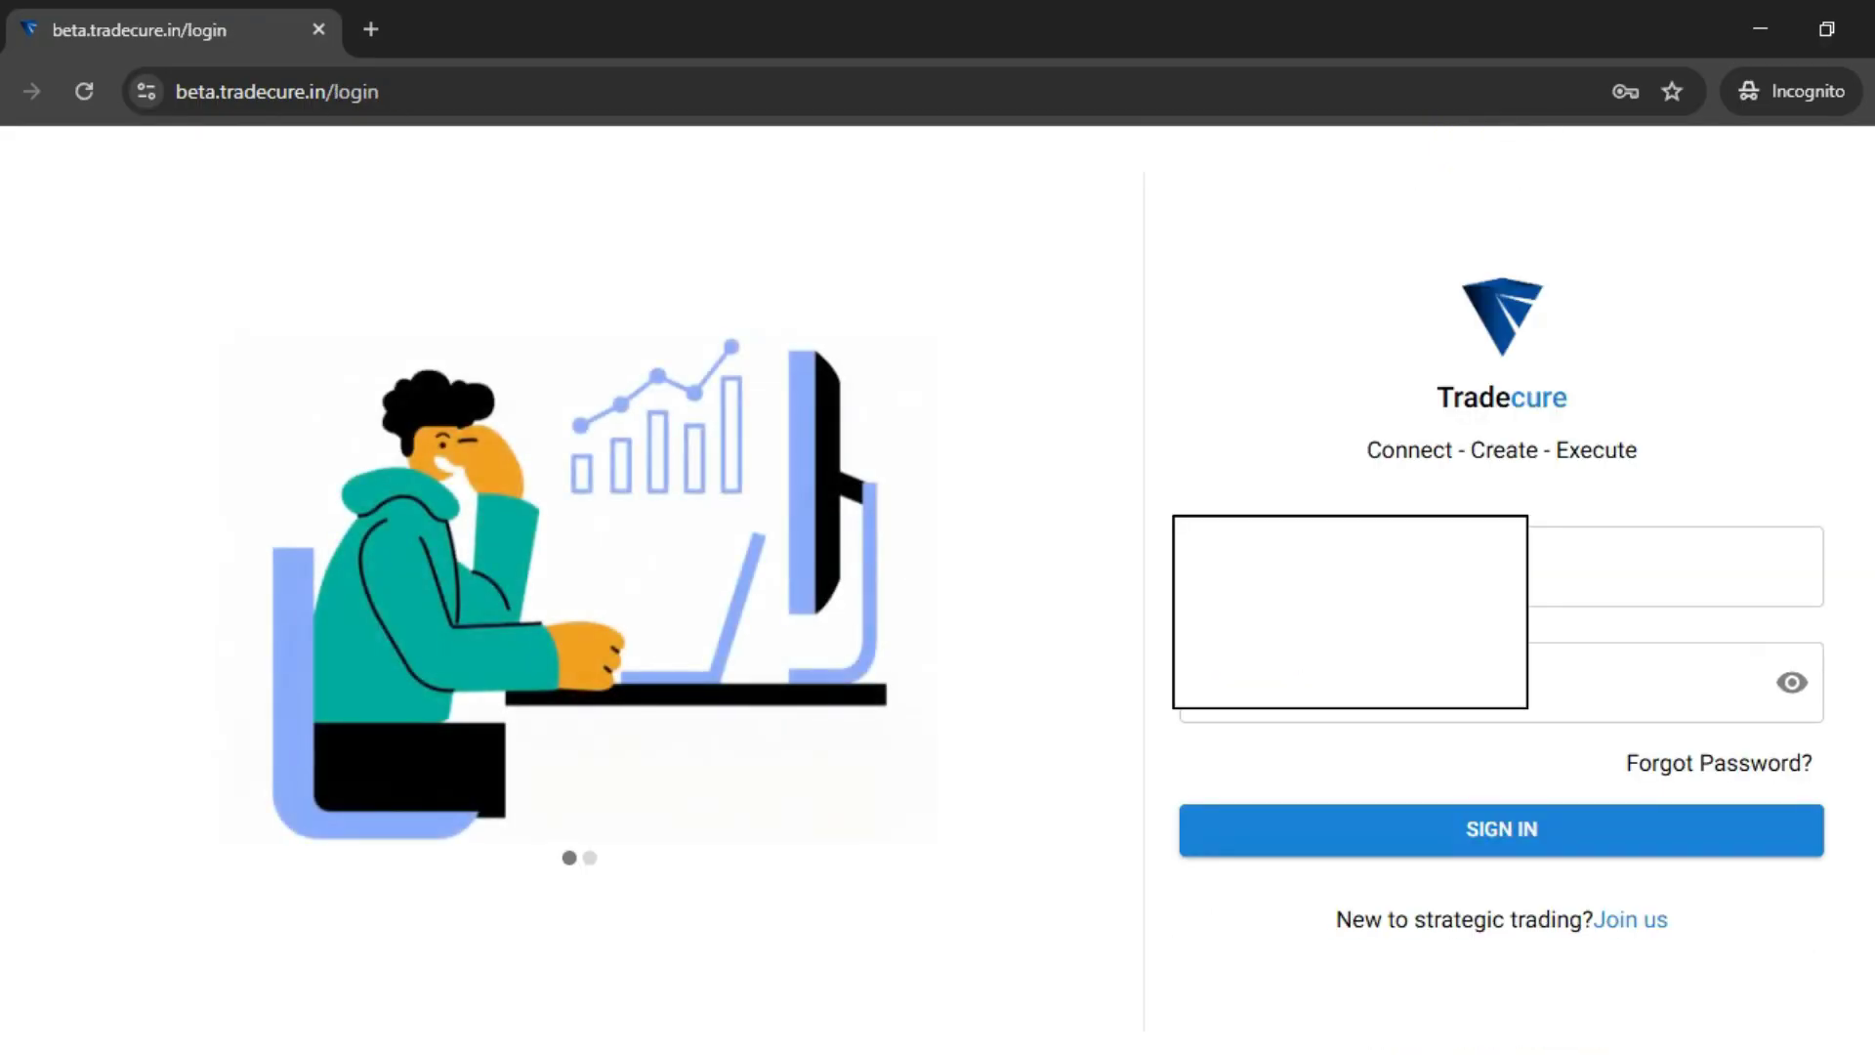
pyautogui.click(1379, 719)
pyautogui.click(1443, 832)
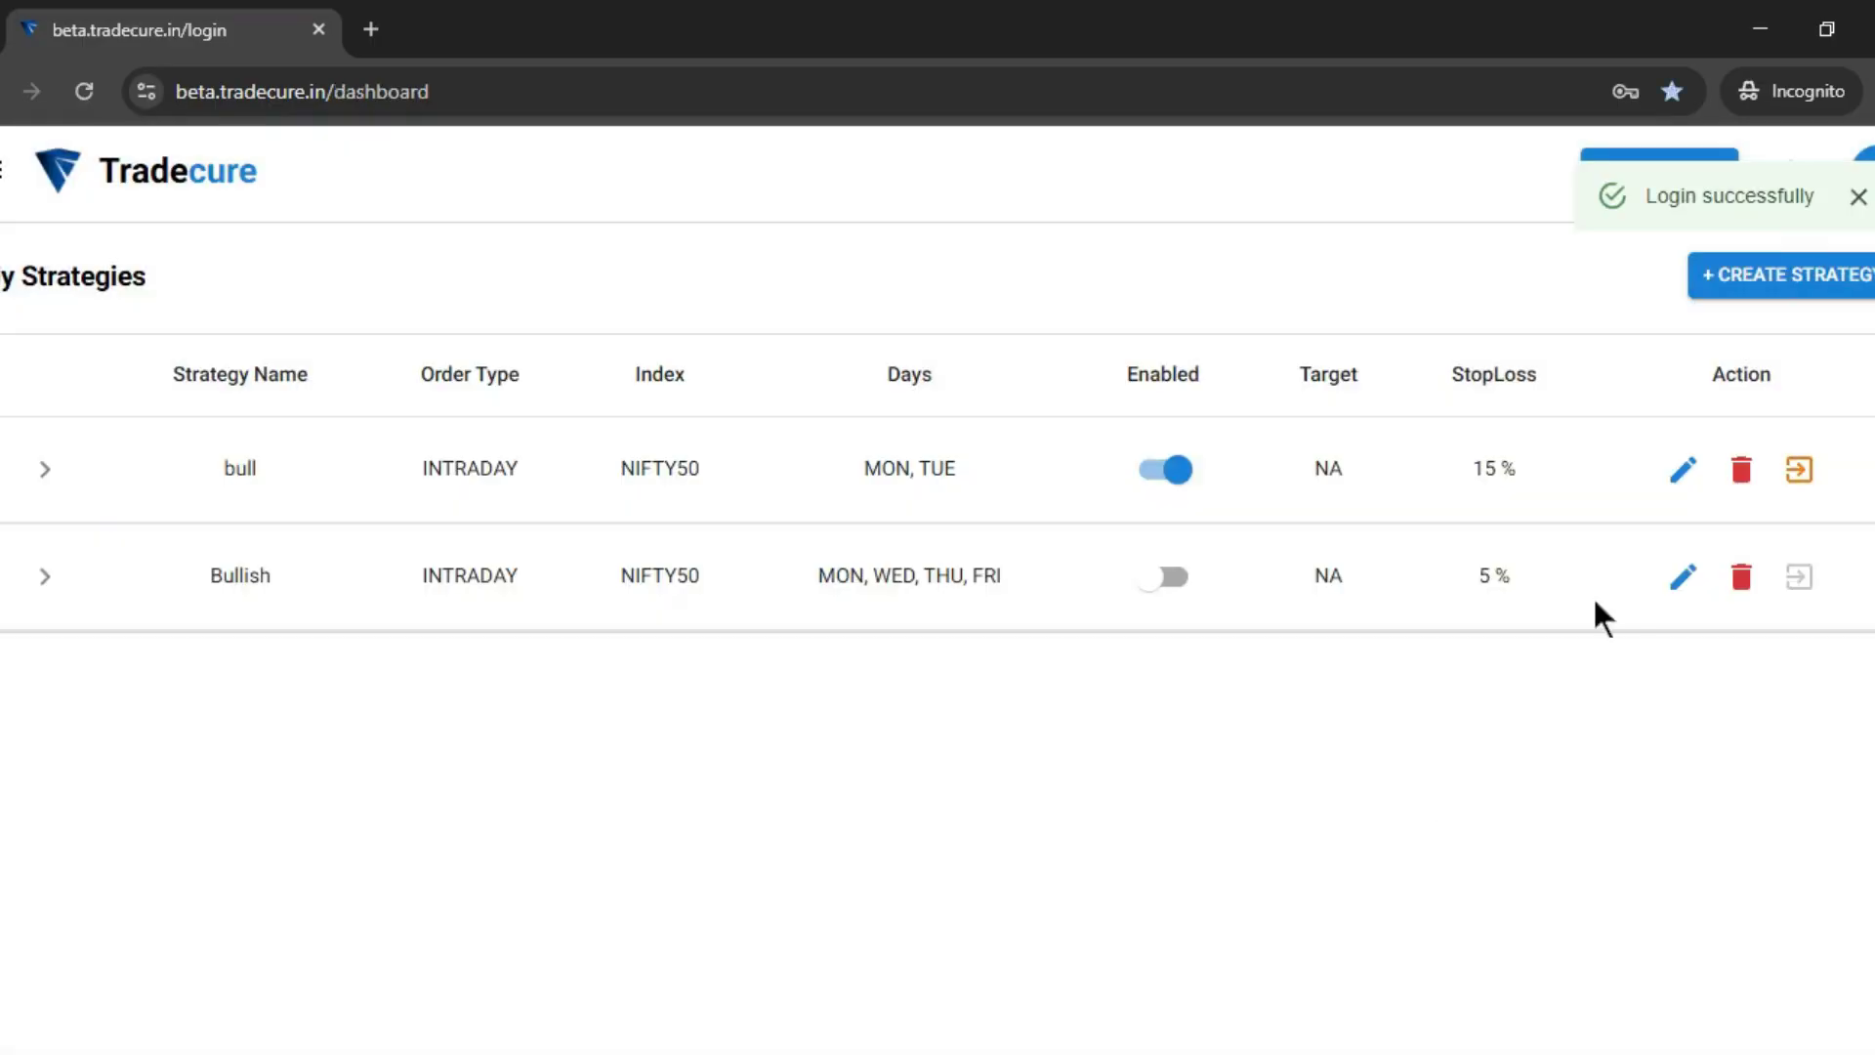
pyautogui.click(1855, 198)
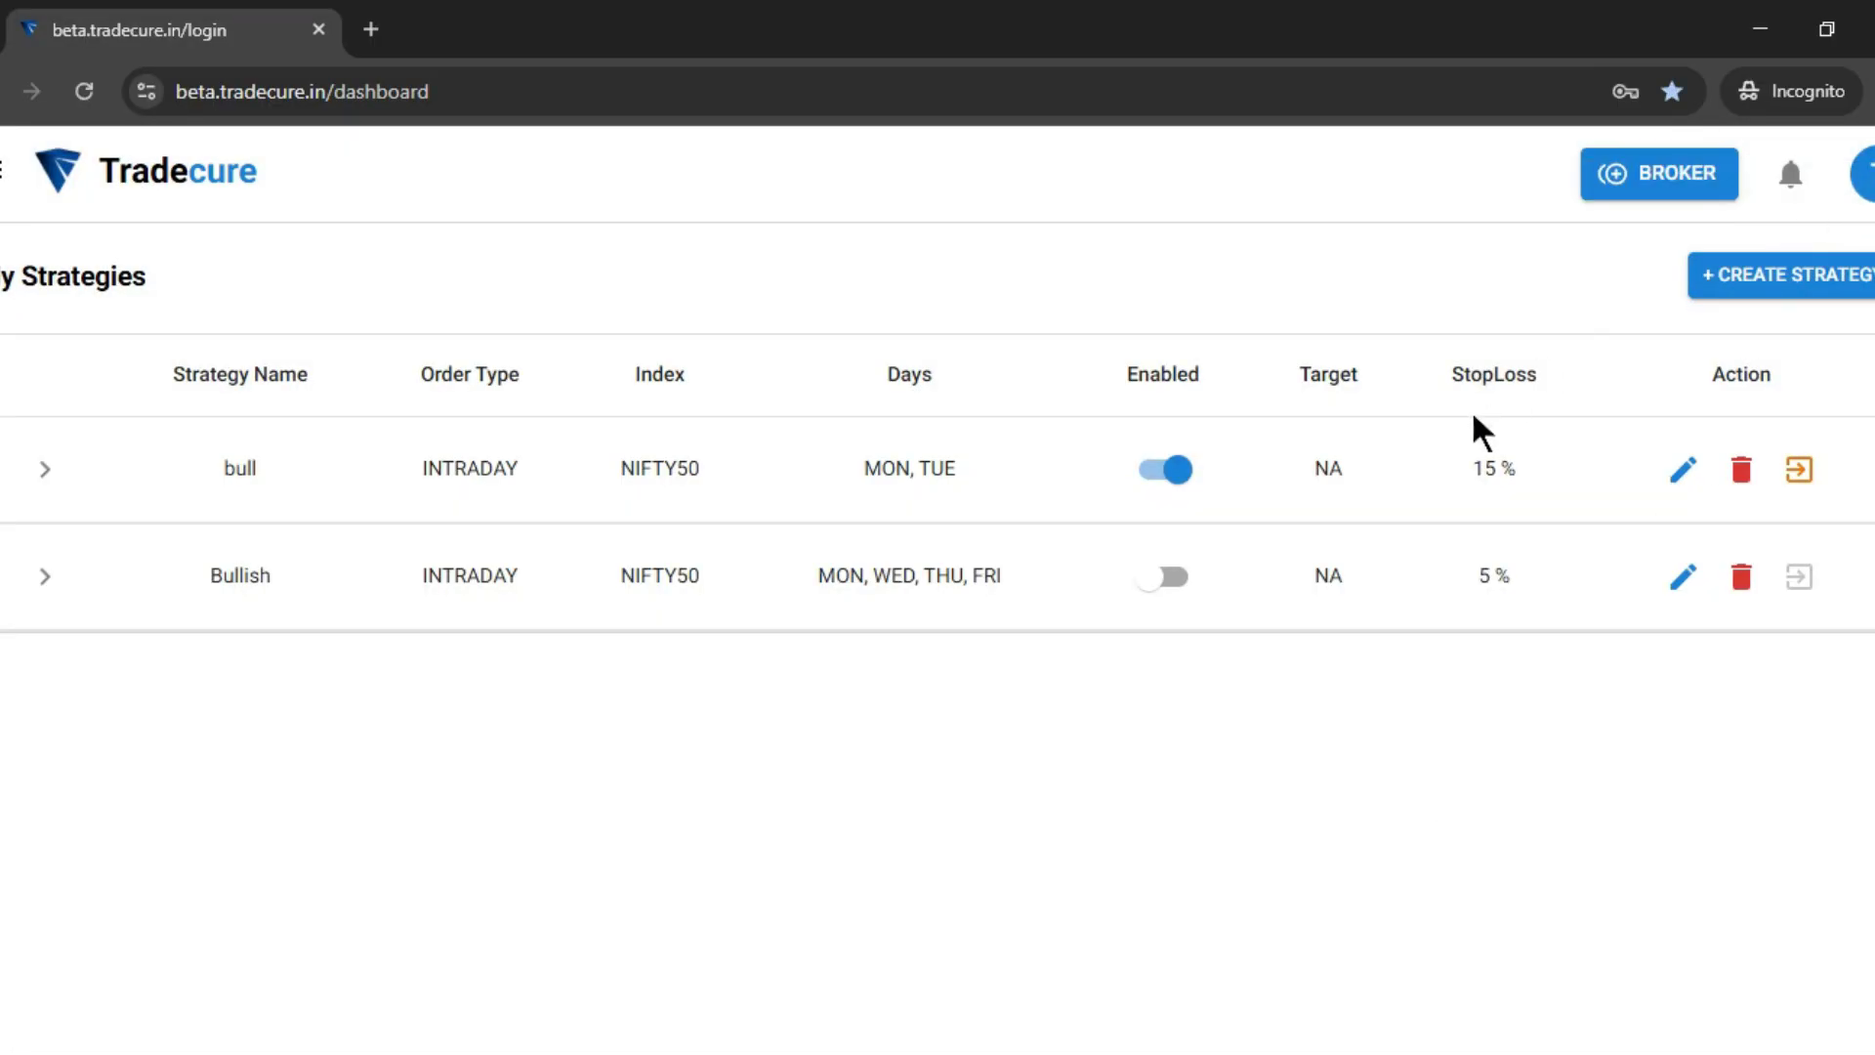
# - Examine the Angel One broker details form and its API configuration guide, and leave the form without saving
pyautogui.click(1665, 188)
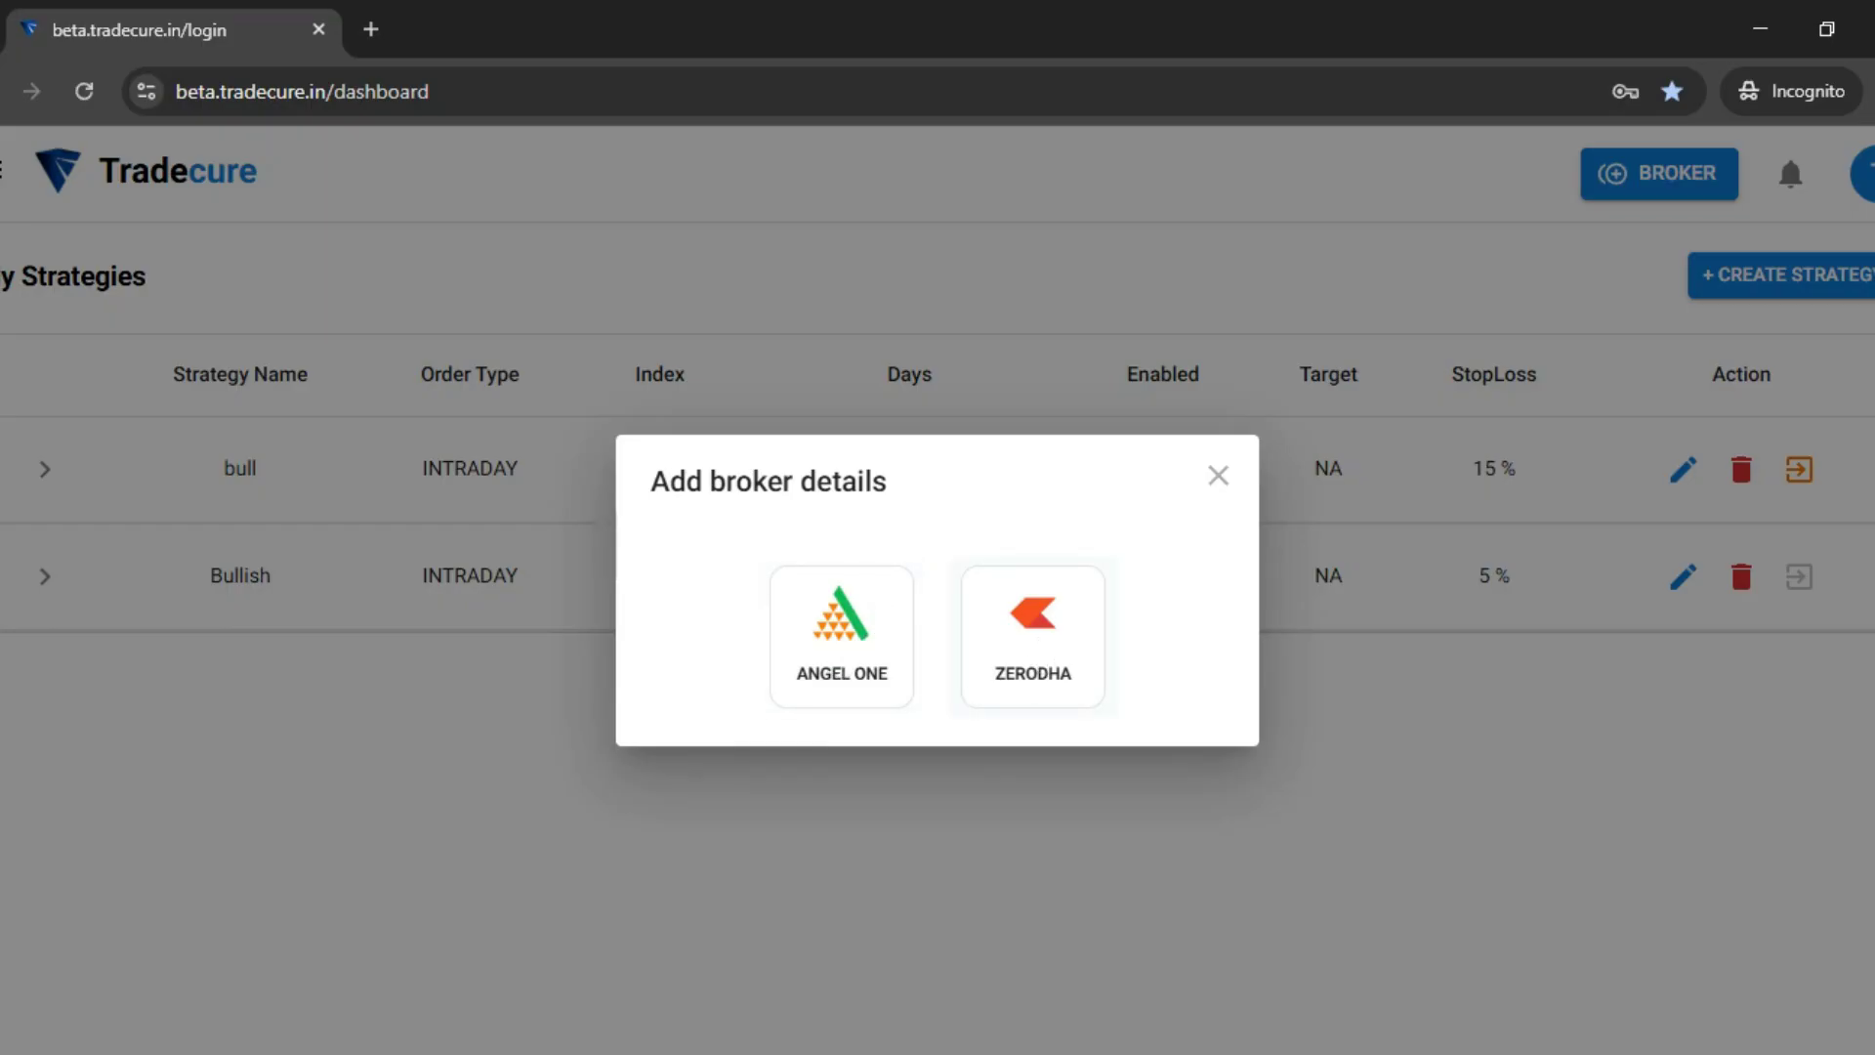
pyautogui.click(860, 659)
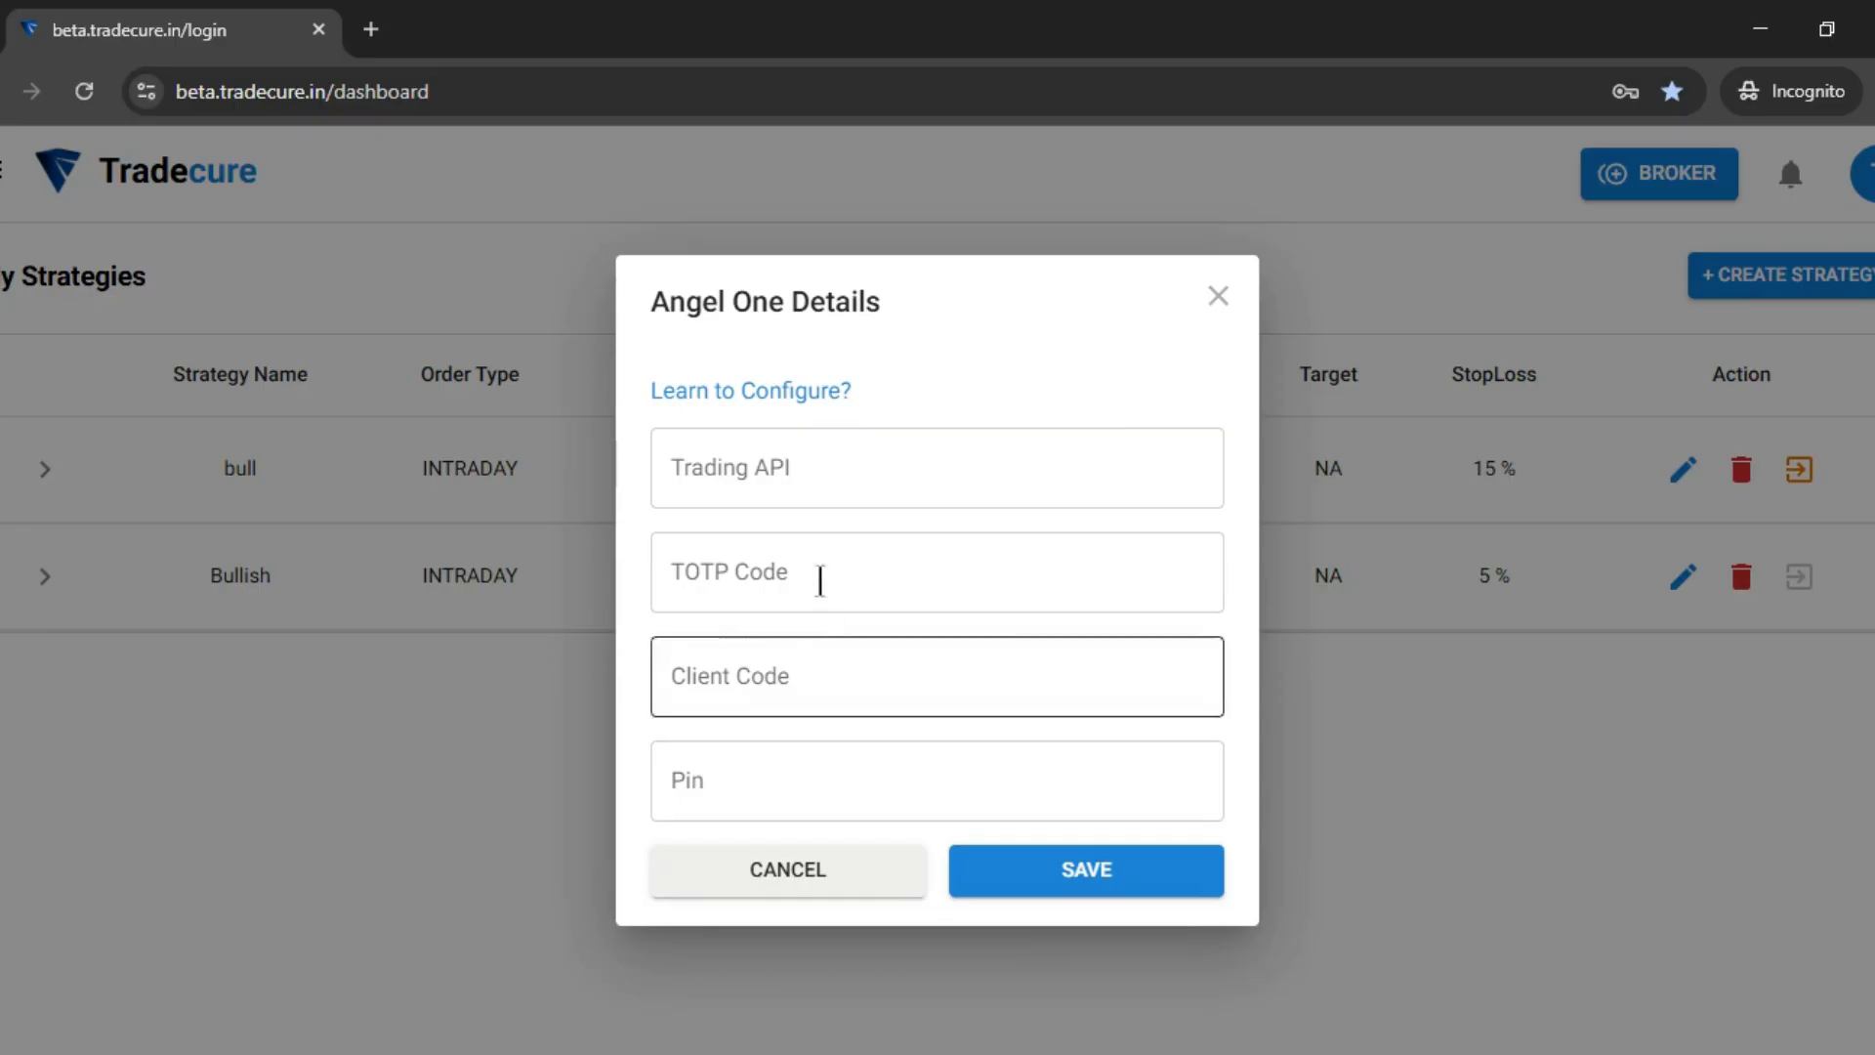
pyautogui.click(758, 397)
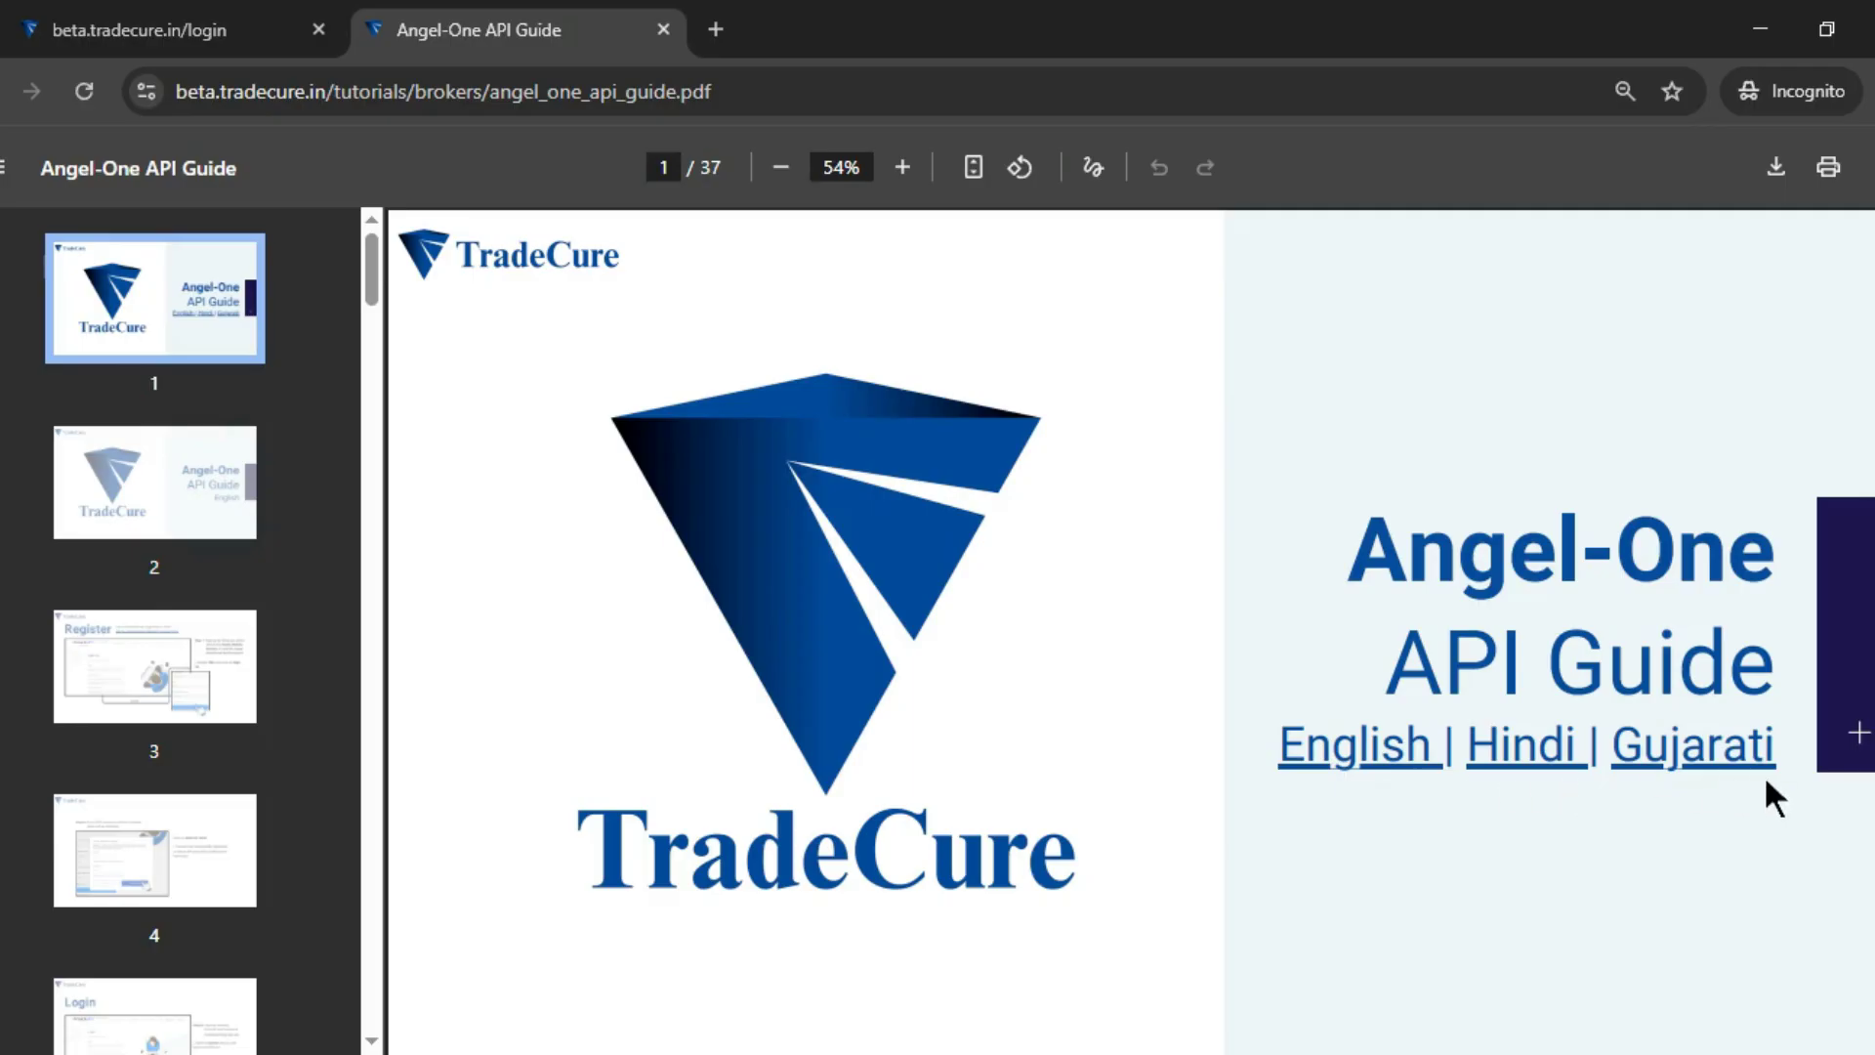
pyautogui.click(664, 30)
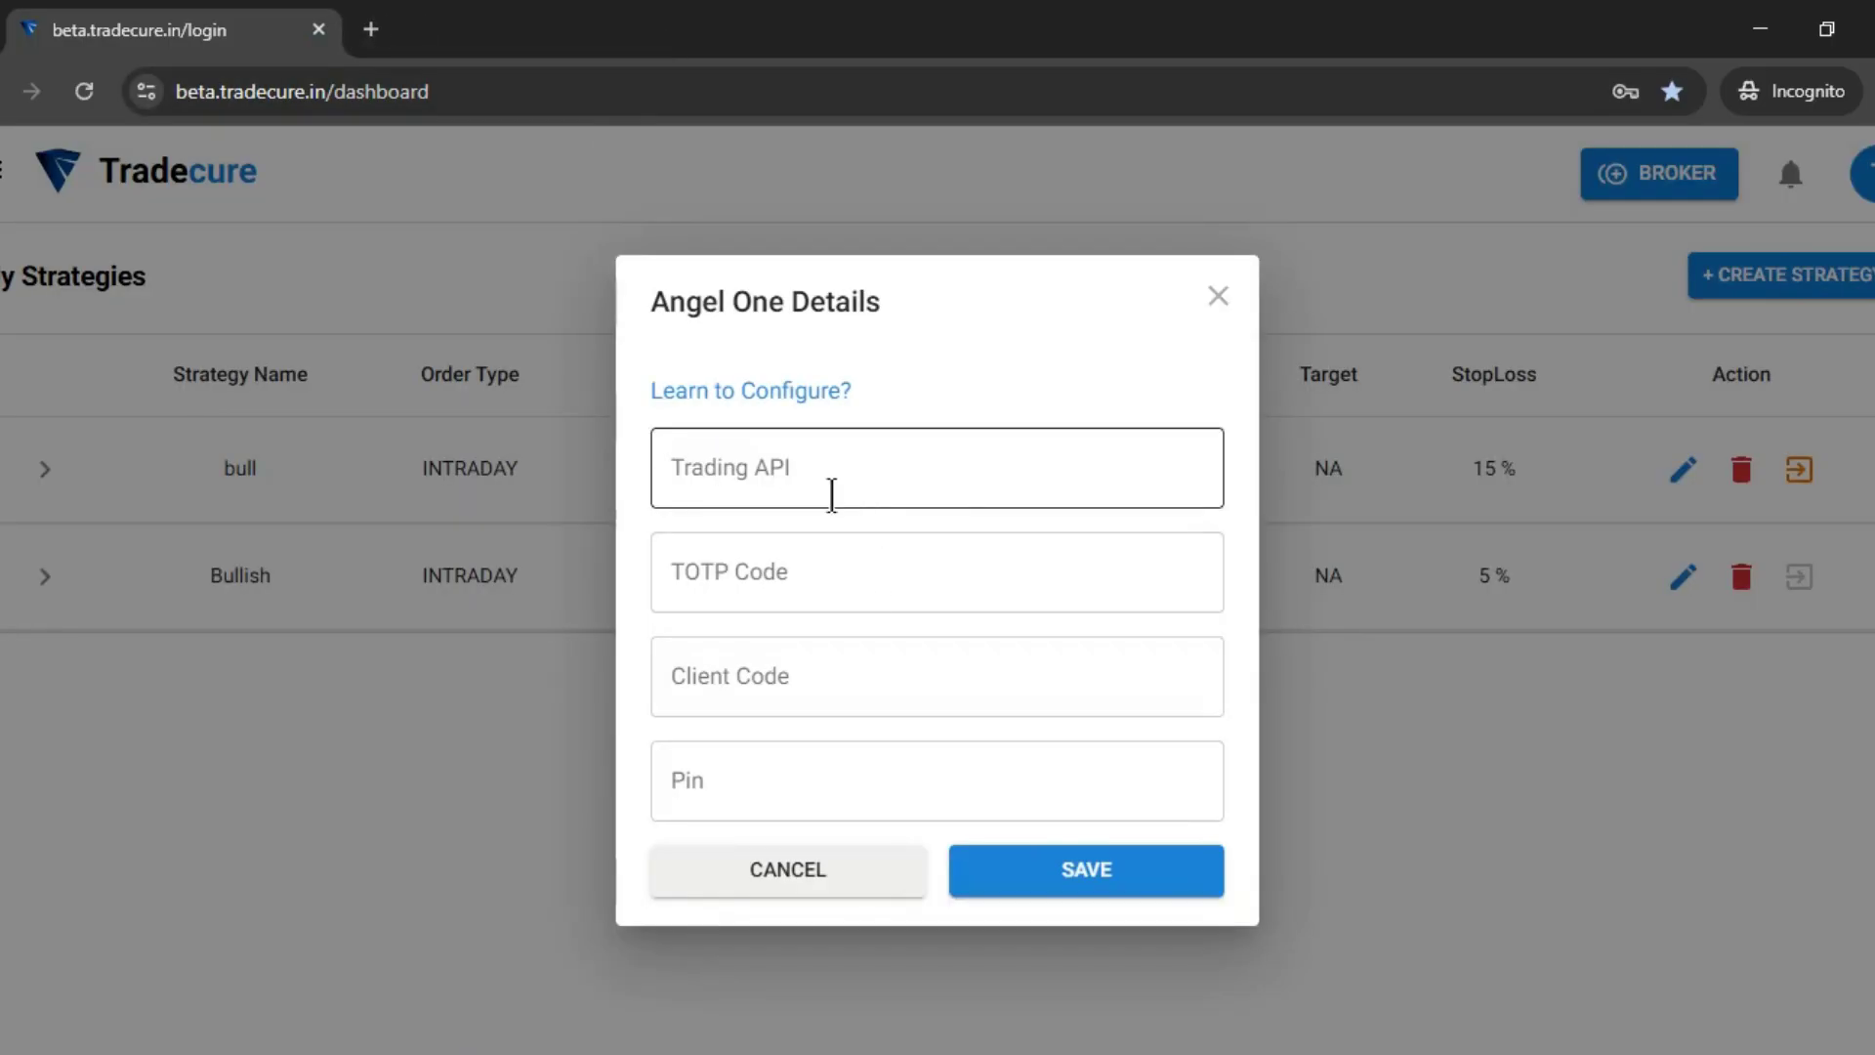
pyautogui.click(825, 877)
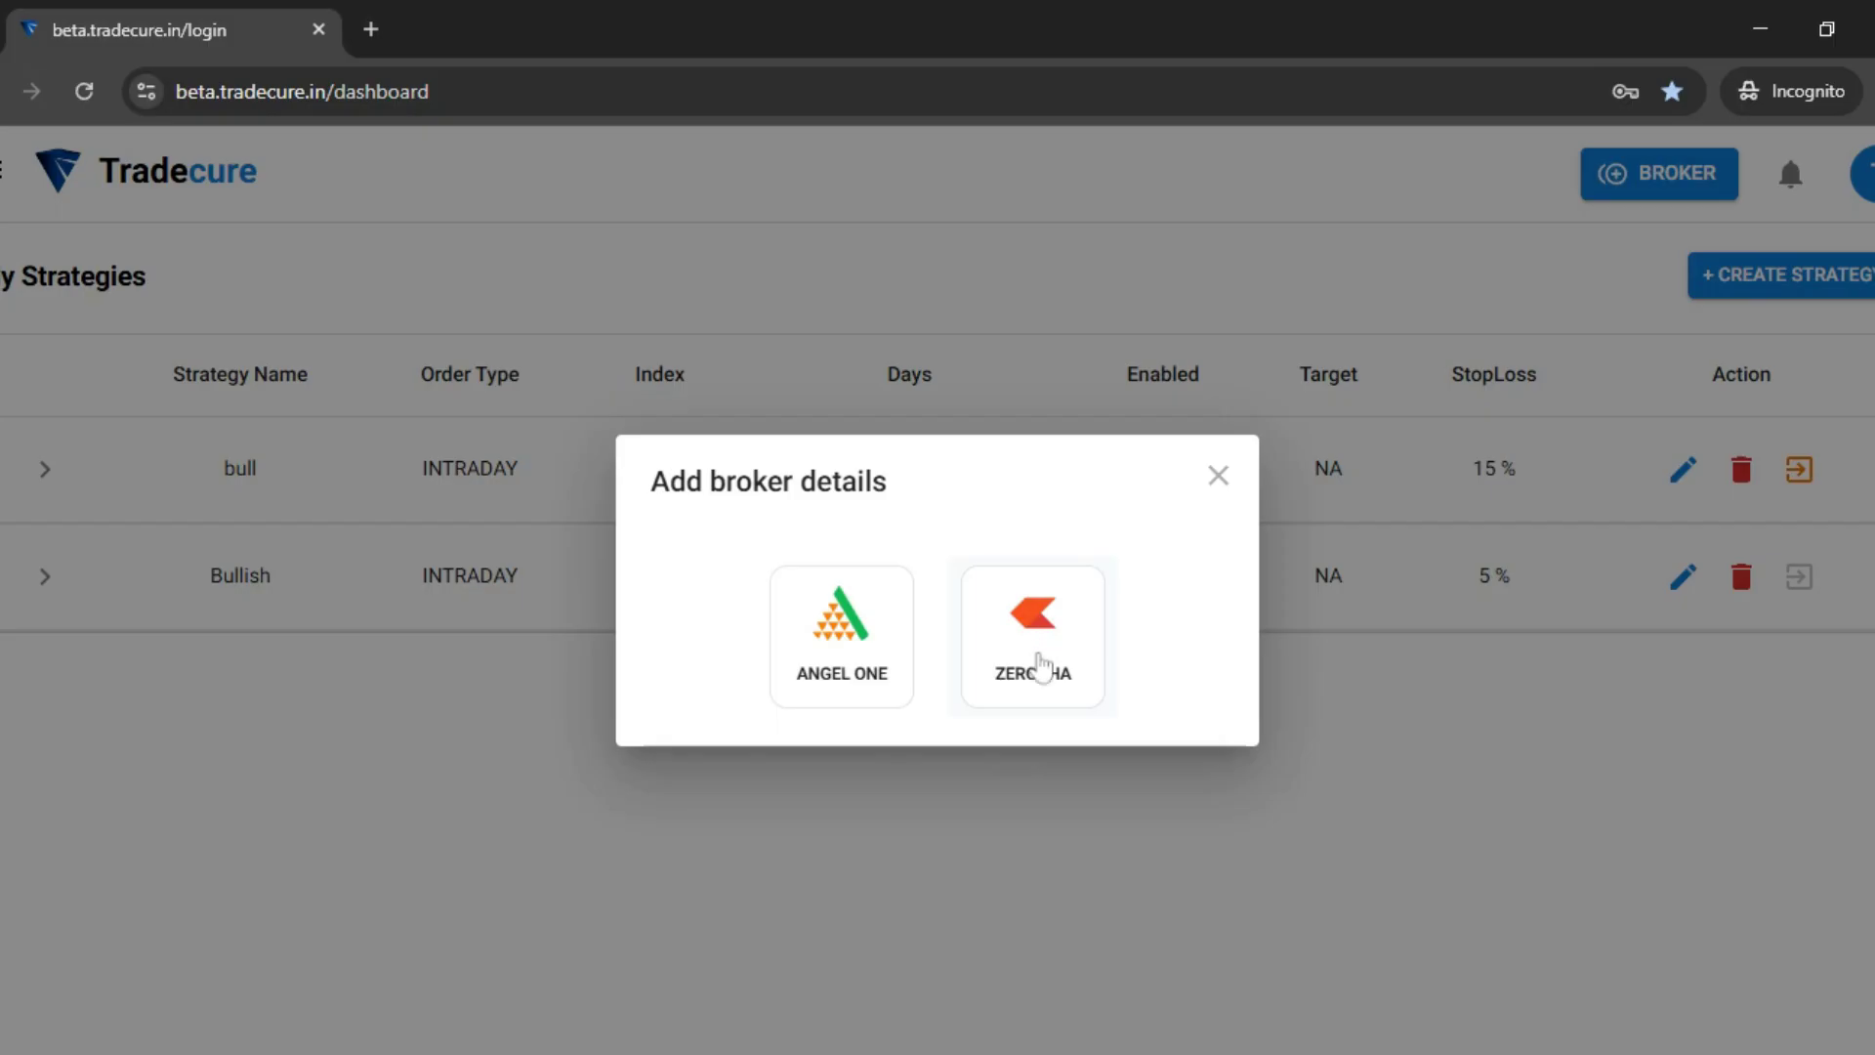
# - Examine the fields required in the Zerodha broker details form, and close the broker setup without saving
pyautogui.click(1042, 667)
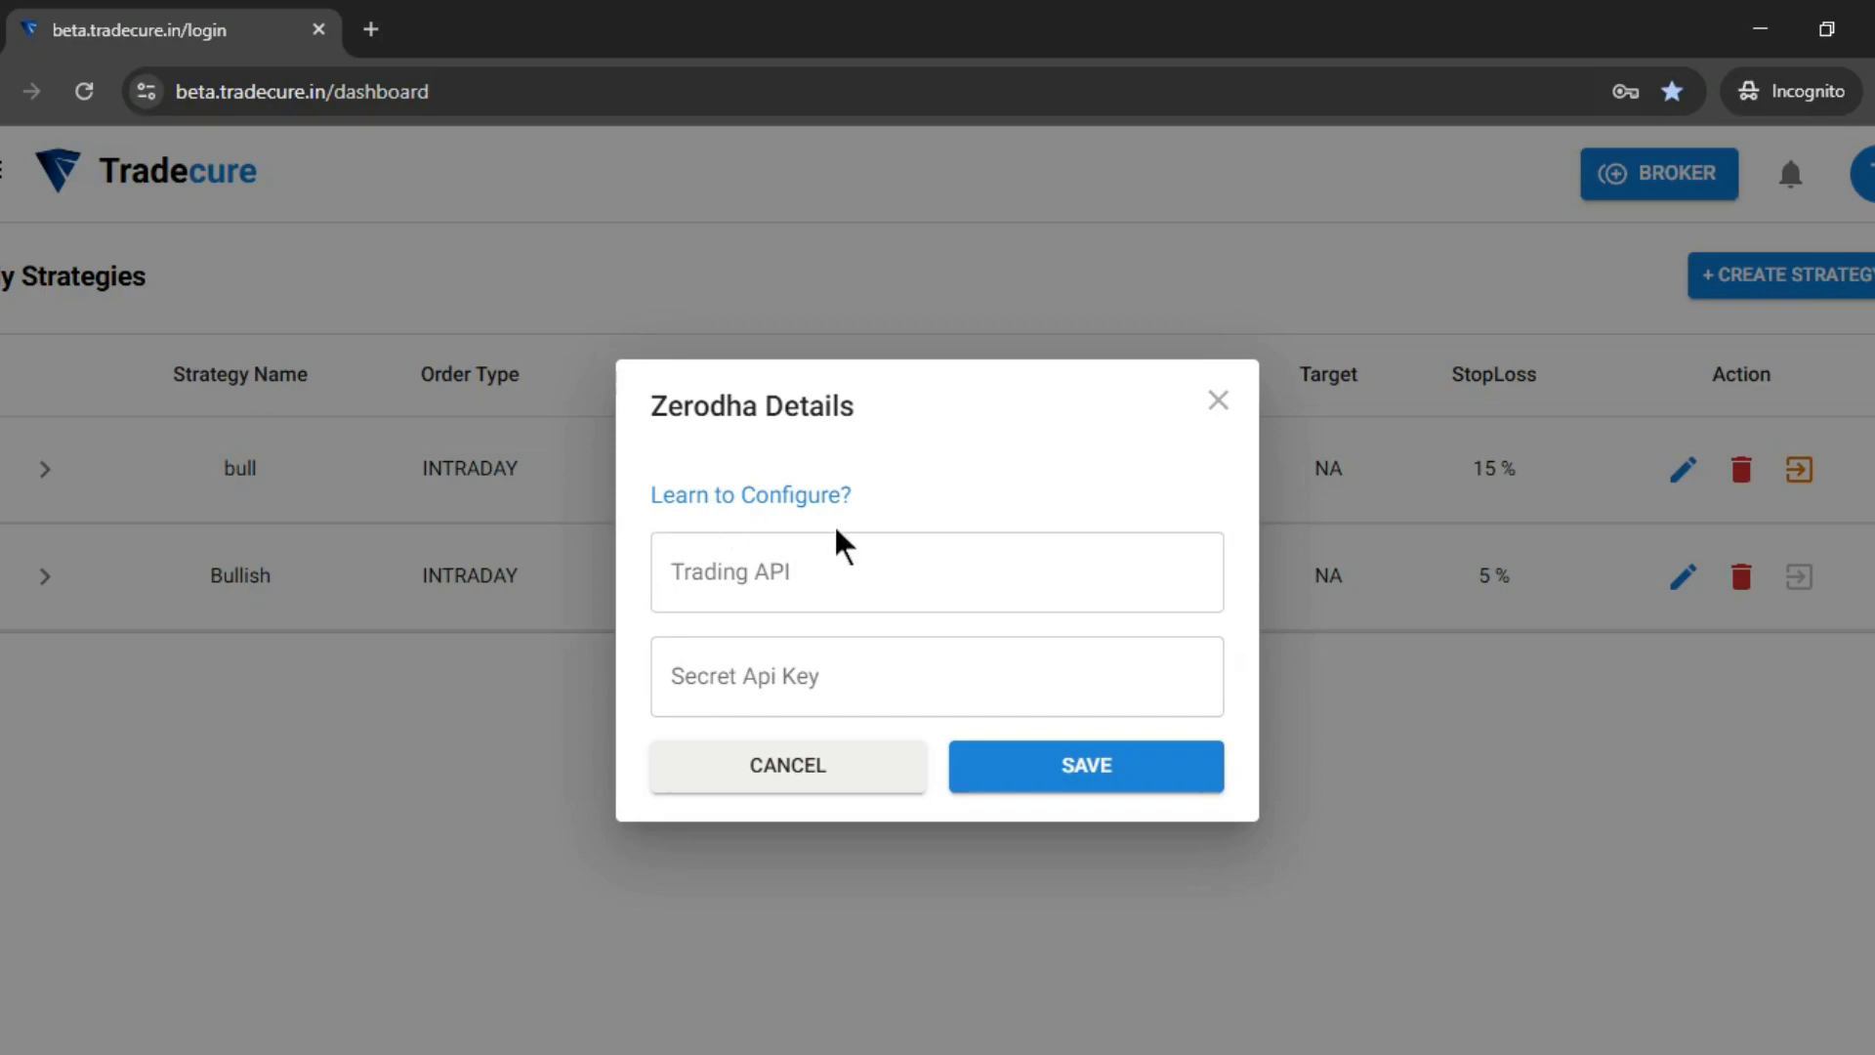
pyautogui.click(835, 772)
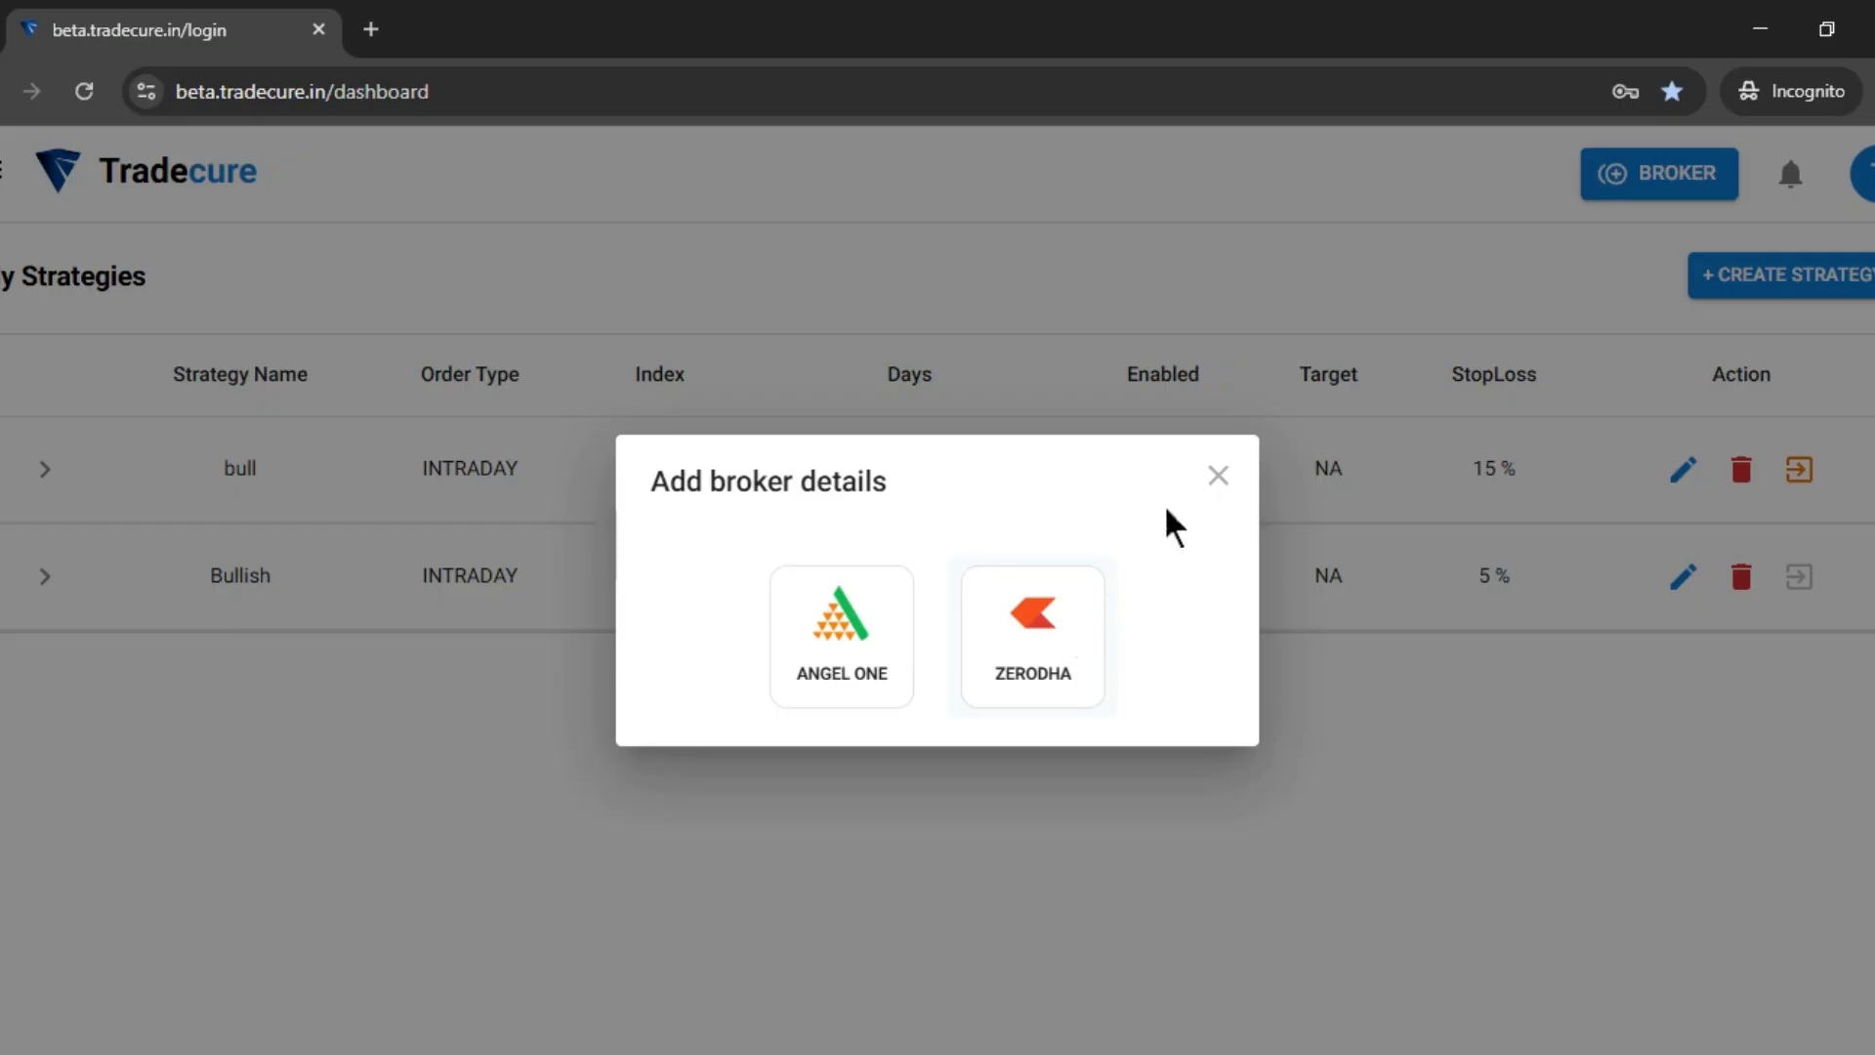
pyautogui.click(1216, 478)
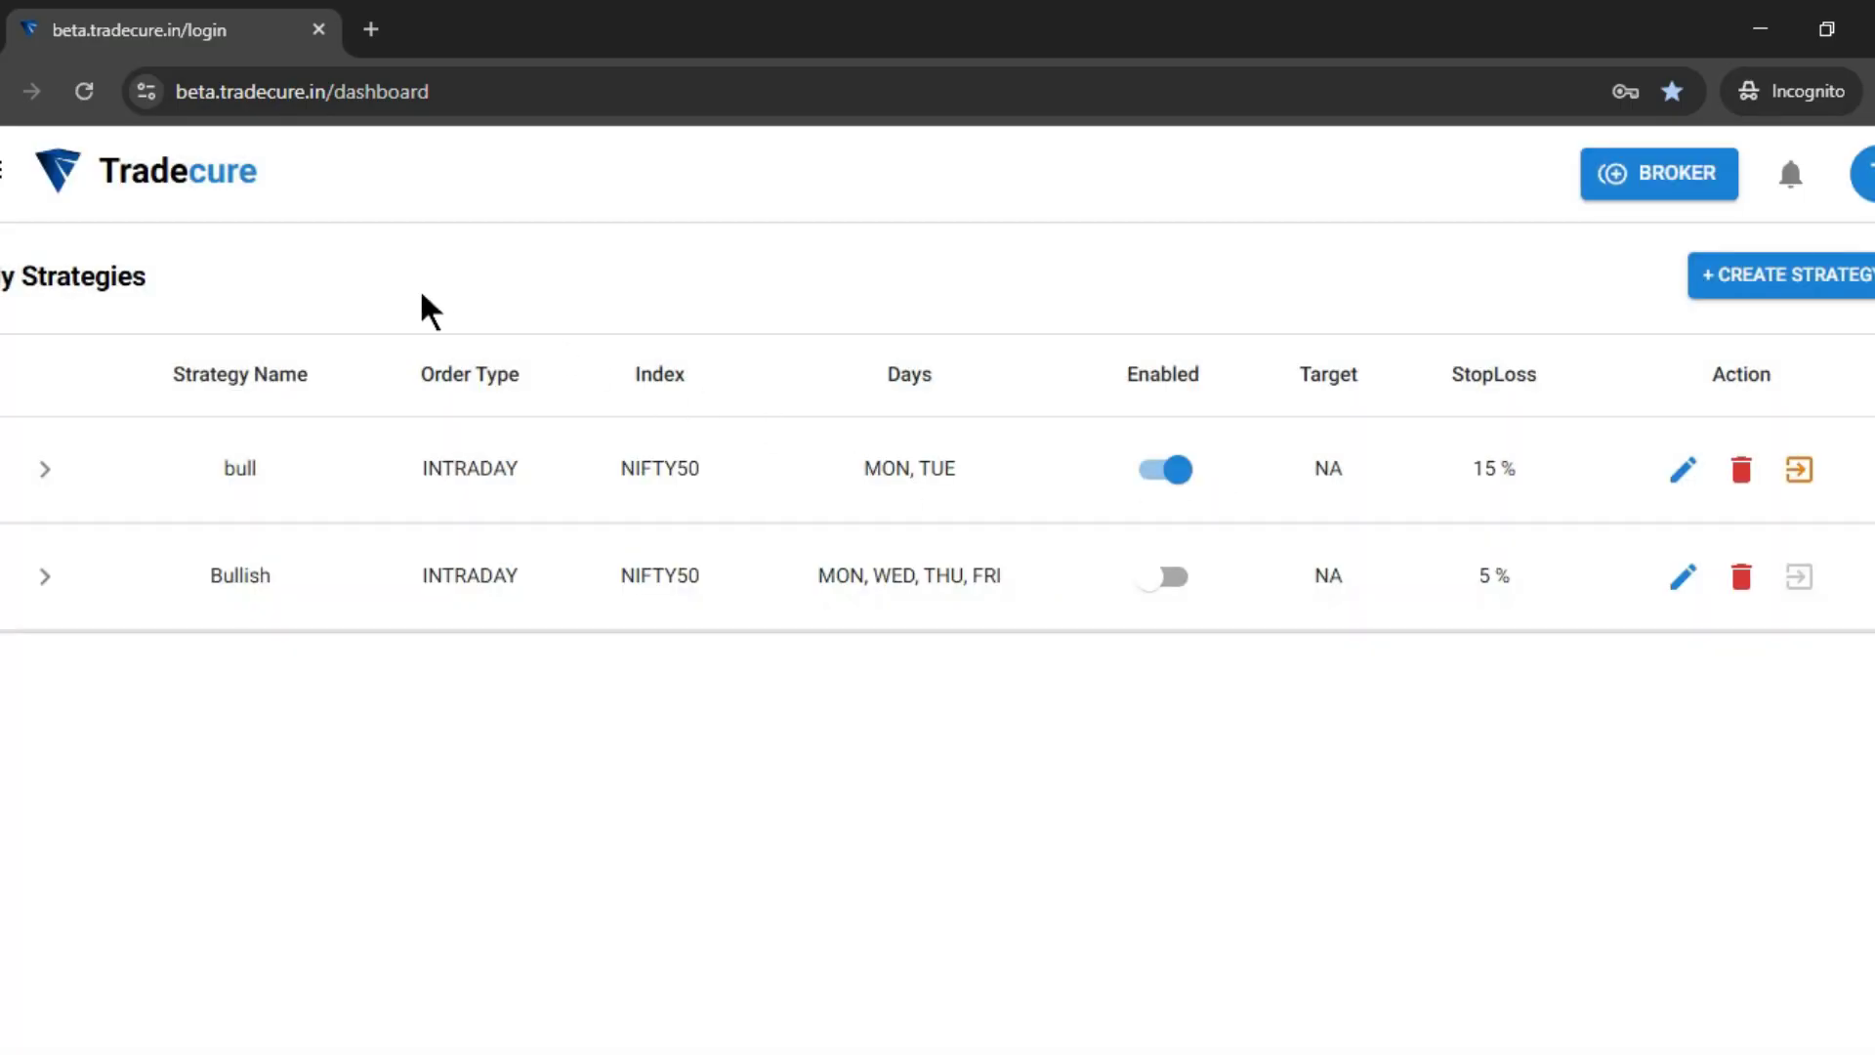
# - Review the configured brokers on the Brokers page and return to the Automate strategies page
pyautogui.click(6, 174)
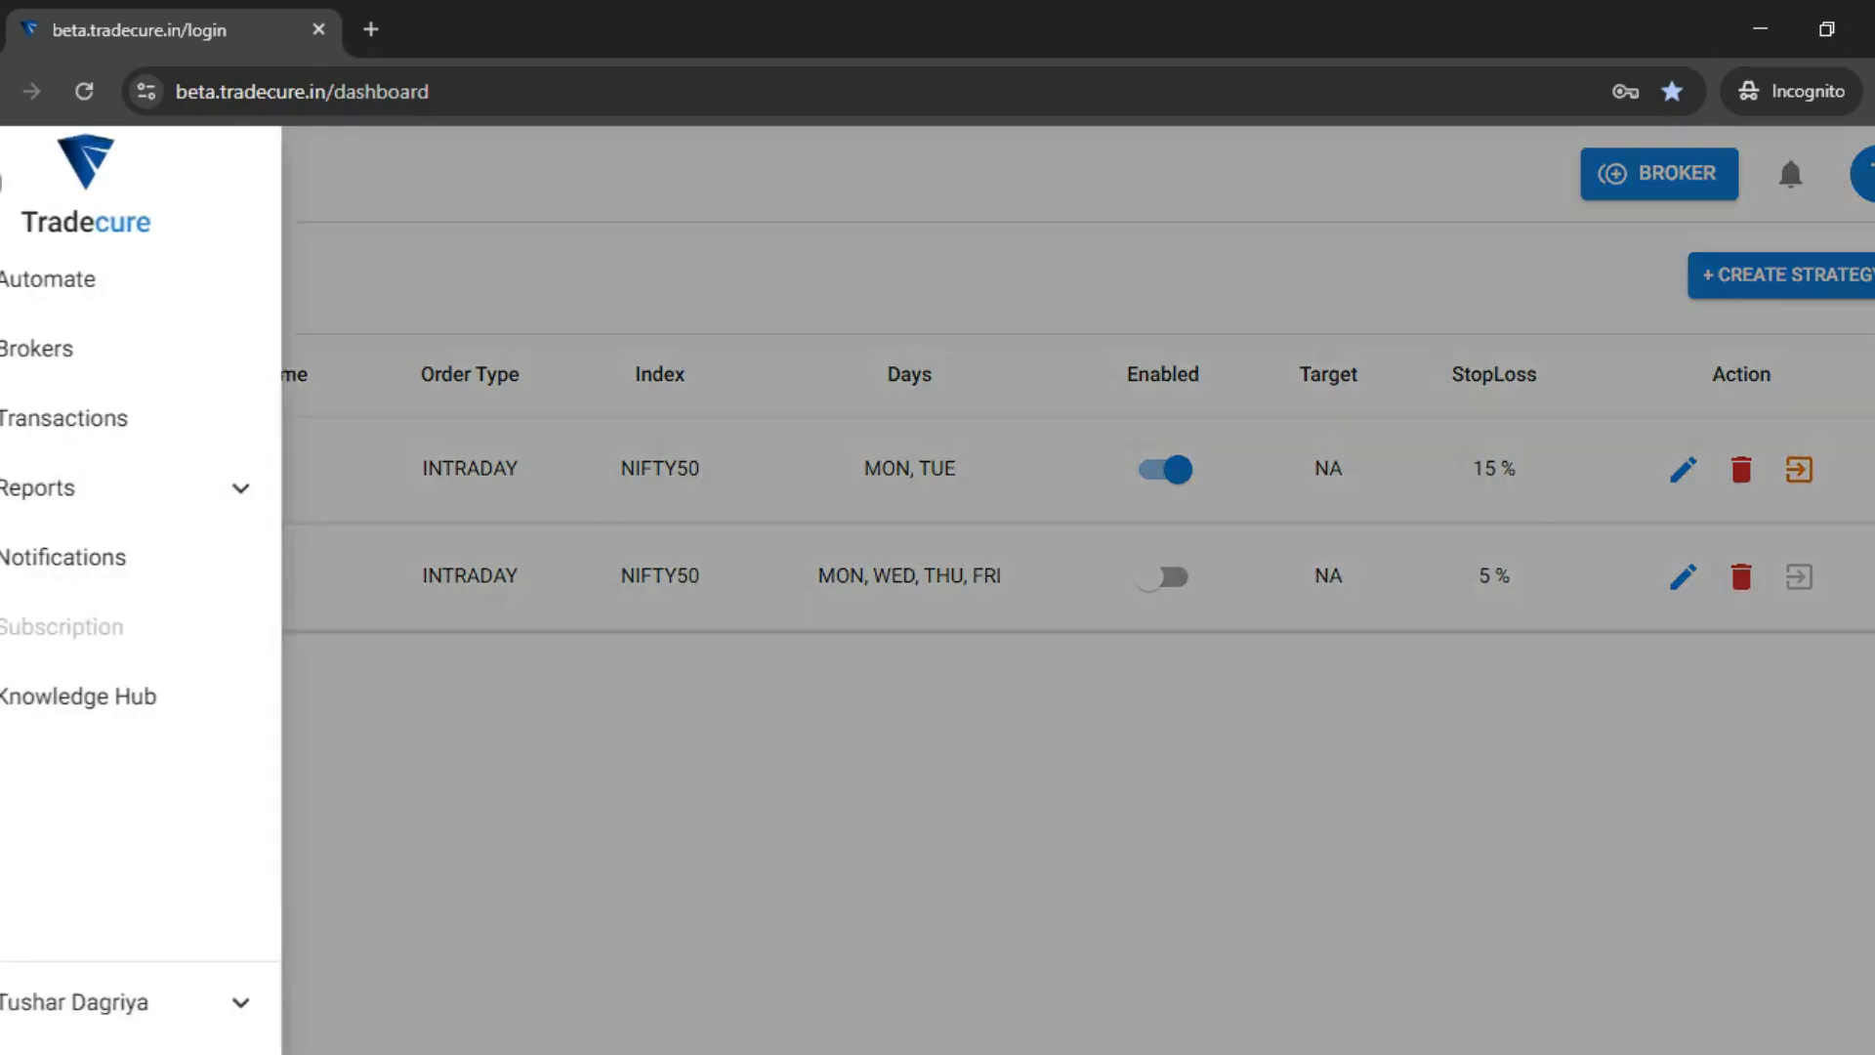
pyautogui.click(124, 358)
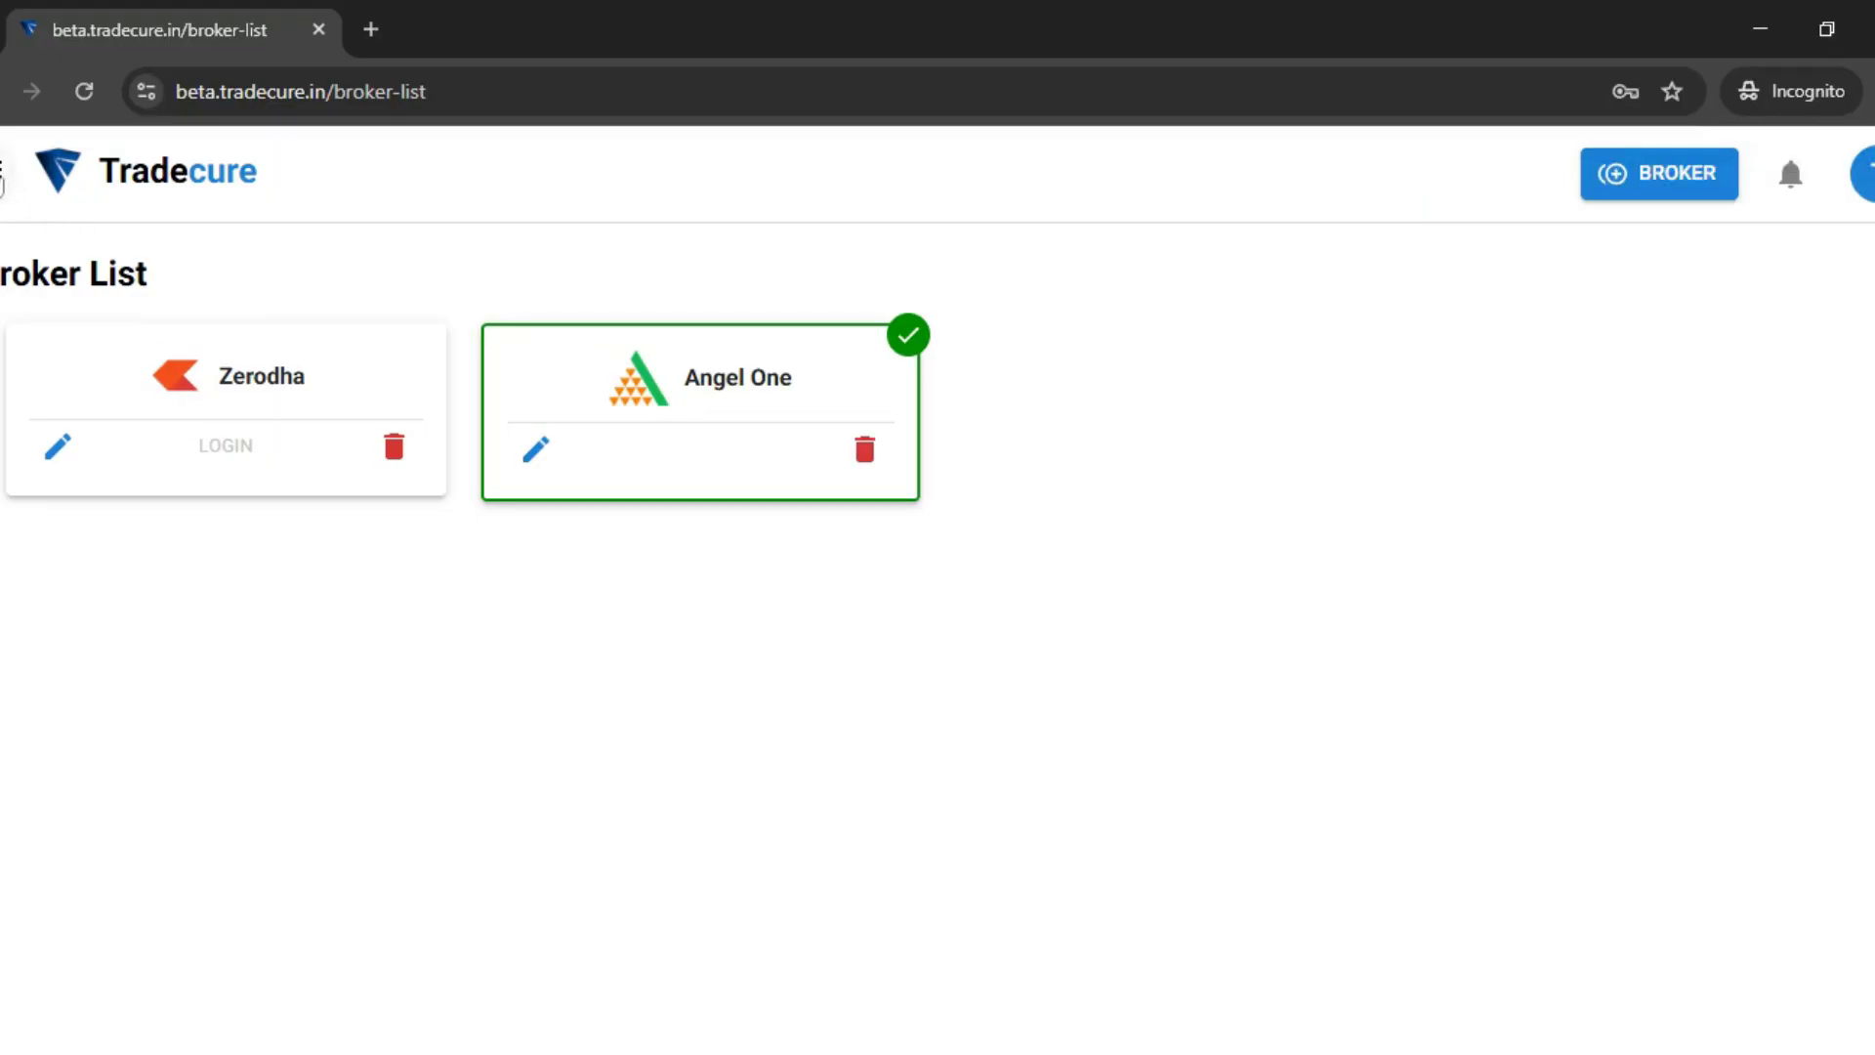
pyautogui.click(2, 174)
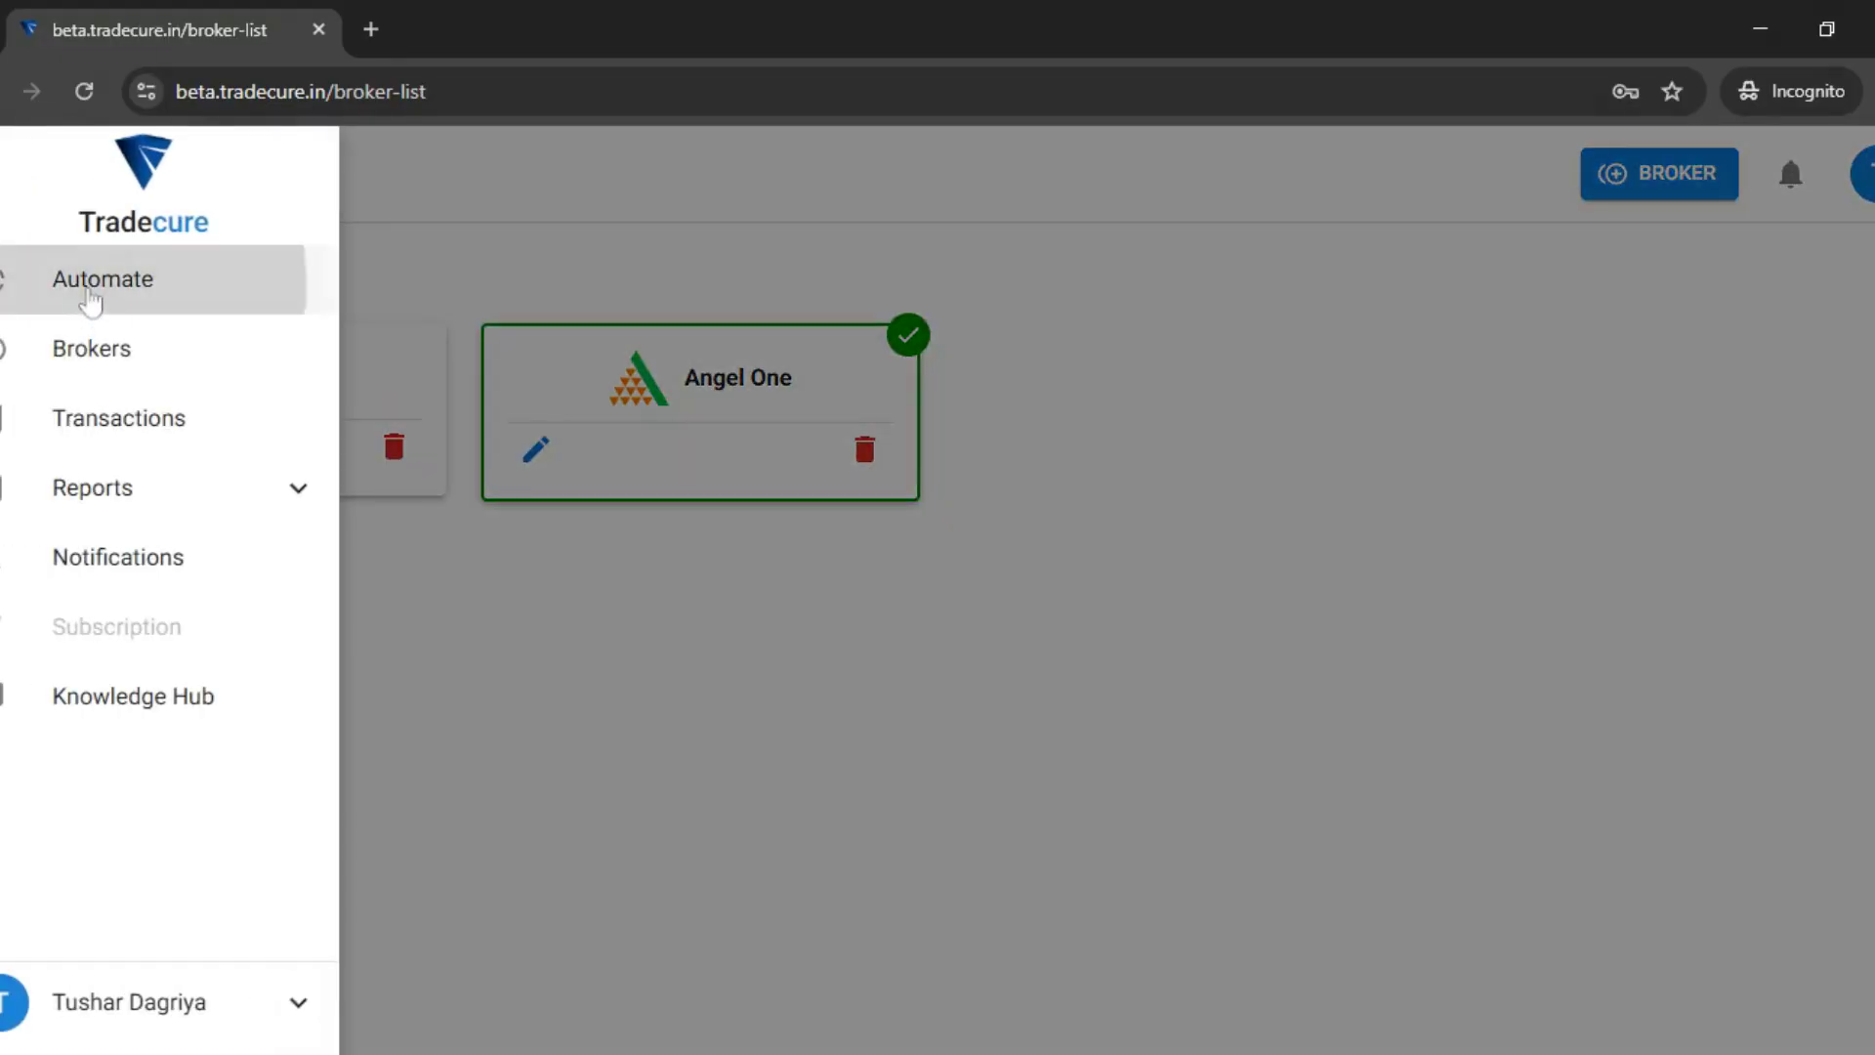
pyautogui.click(89, 302)
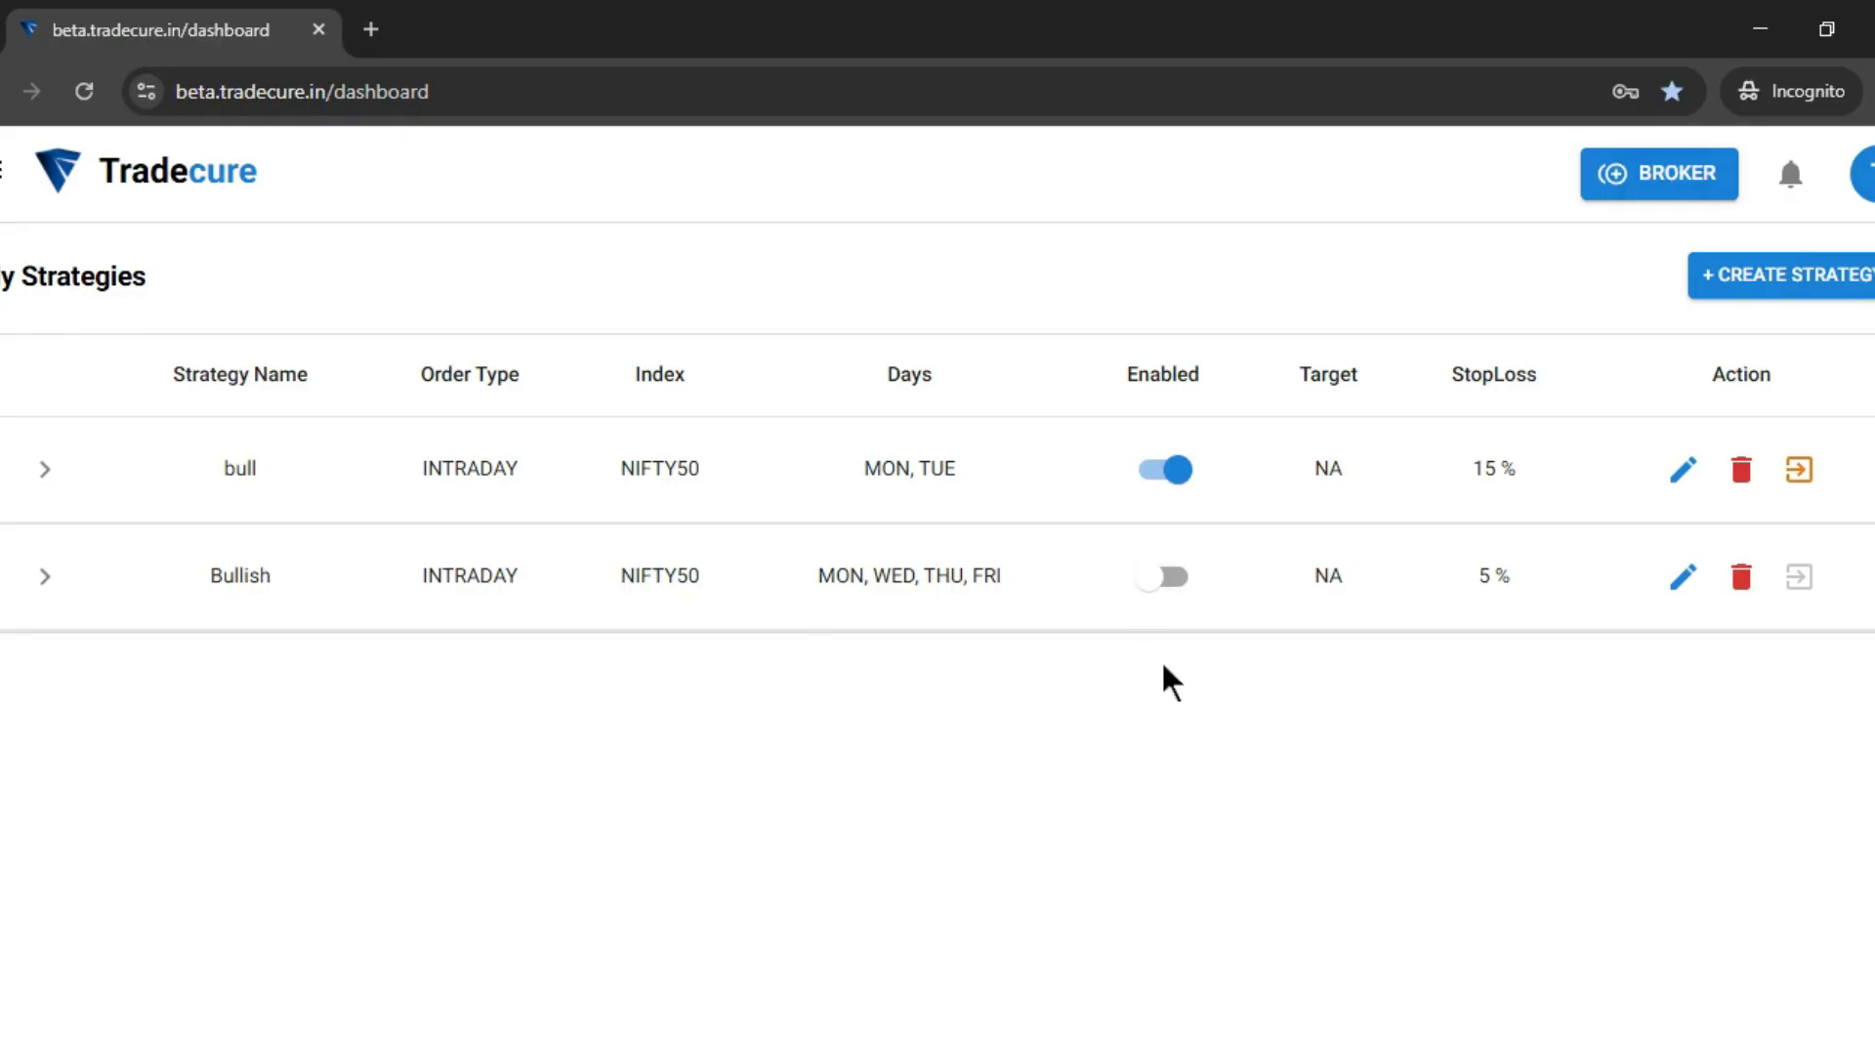
# - Start a new strategy named "hedged" on the Nifty 50 index with order type Position
pyautogui.click(1795, 296)
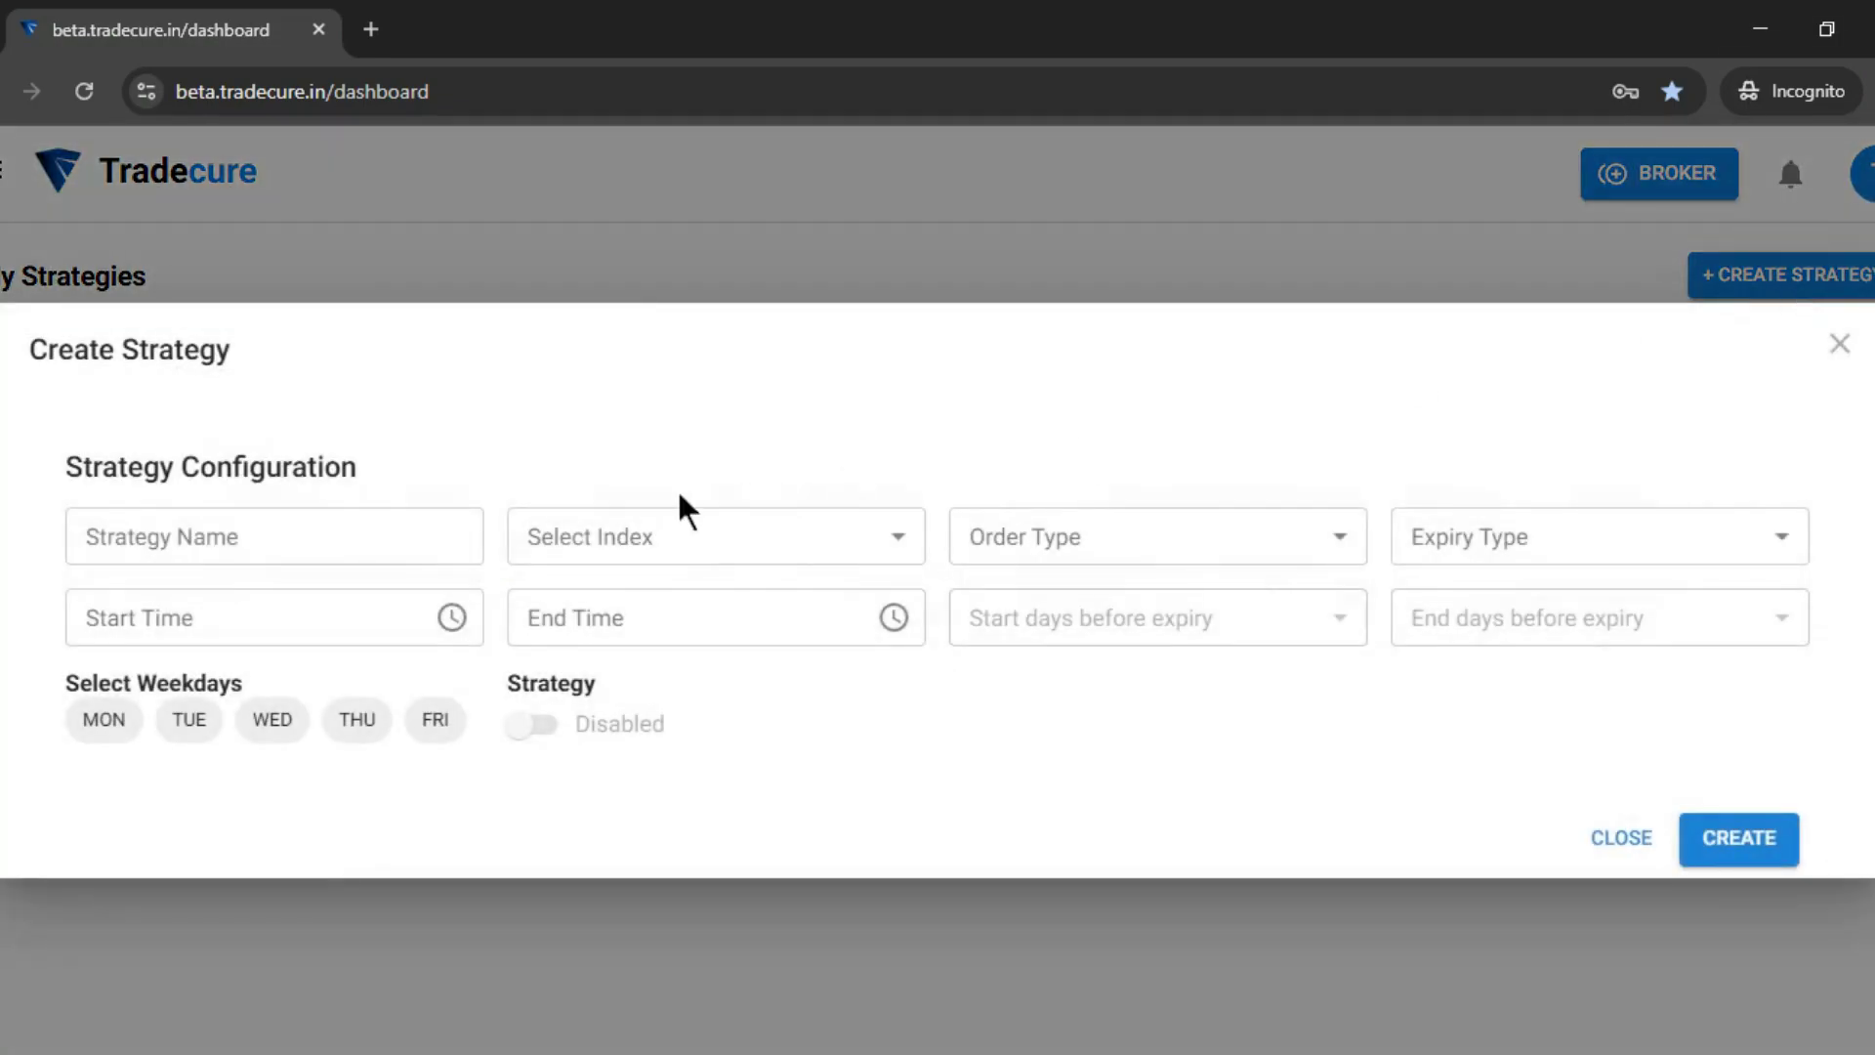
pyautogui.click(139, 543)
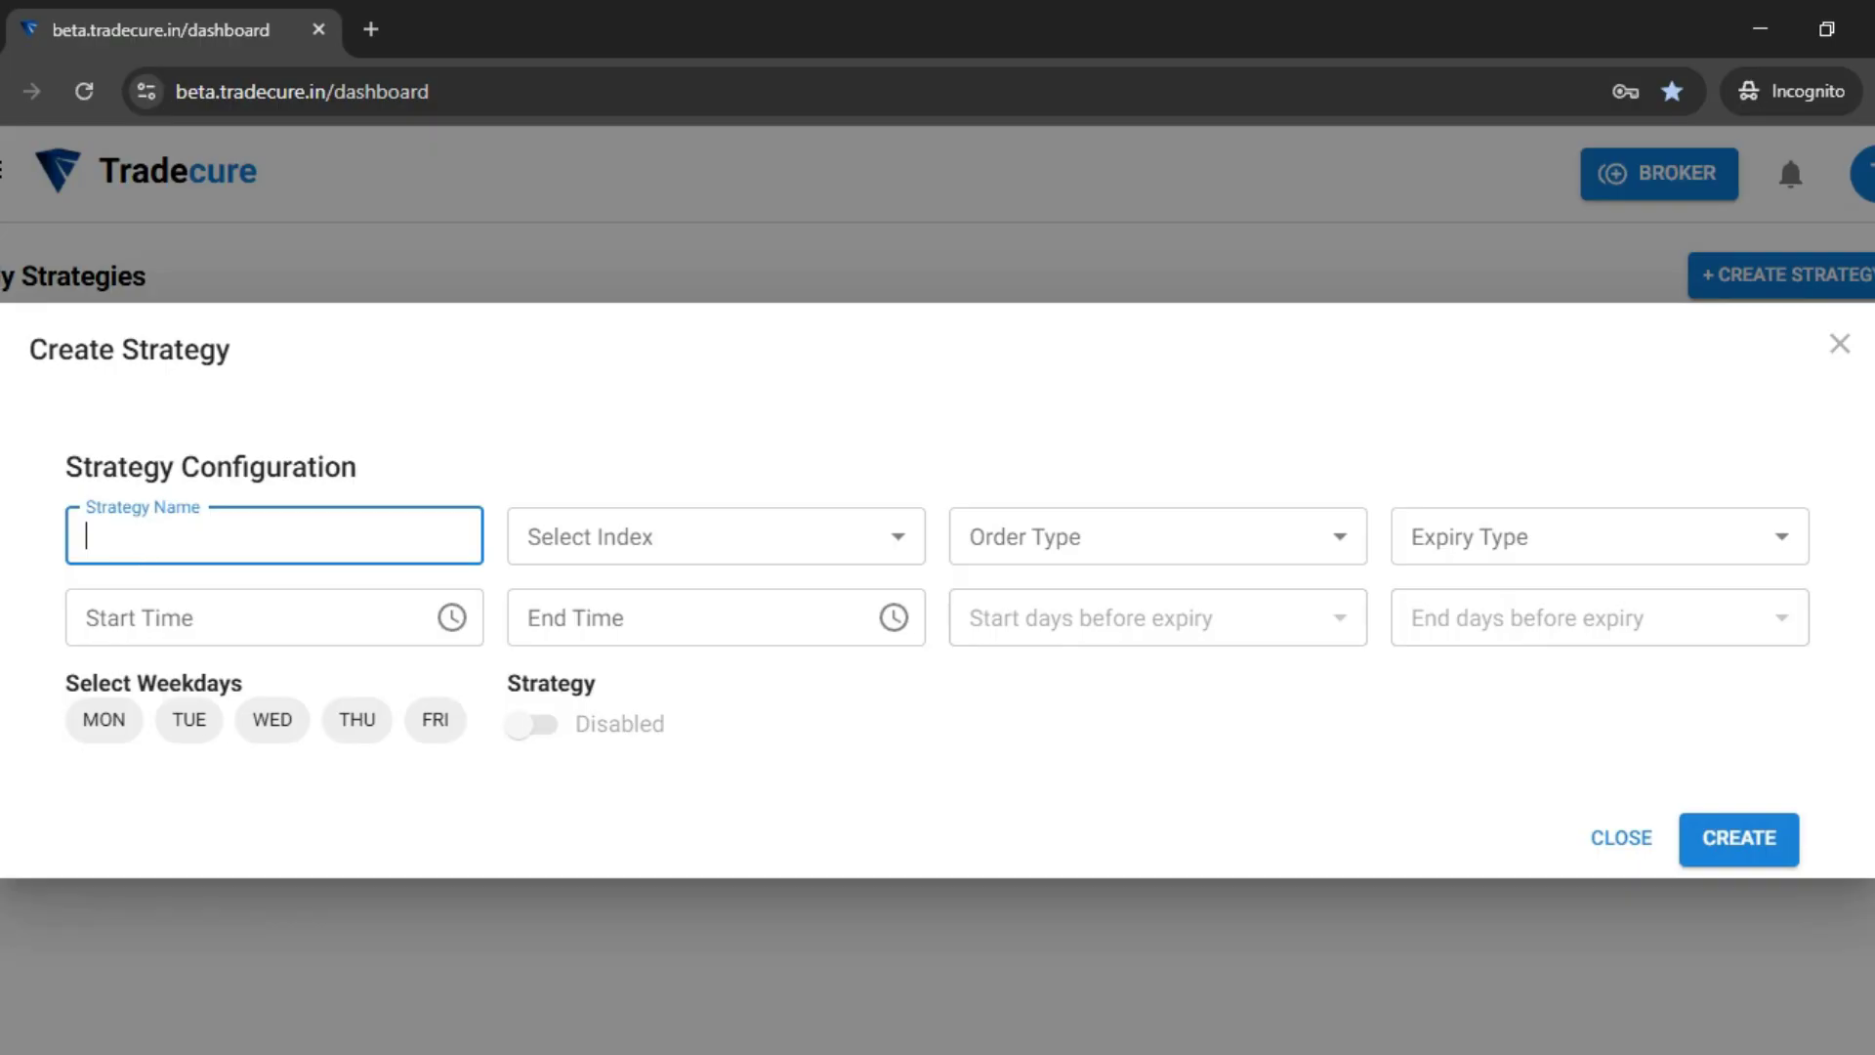
pyautogui.write('hedged')
pyautogui.click(606, 537)
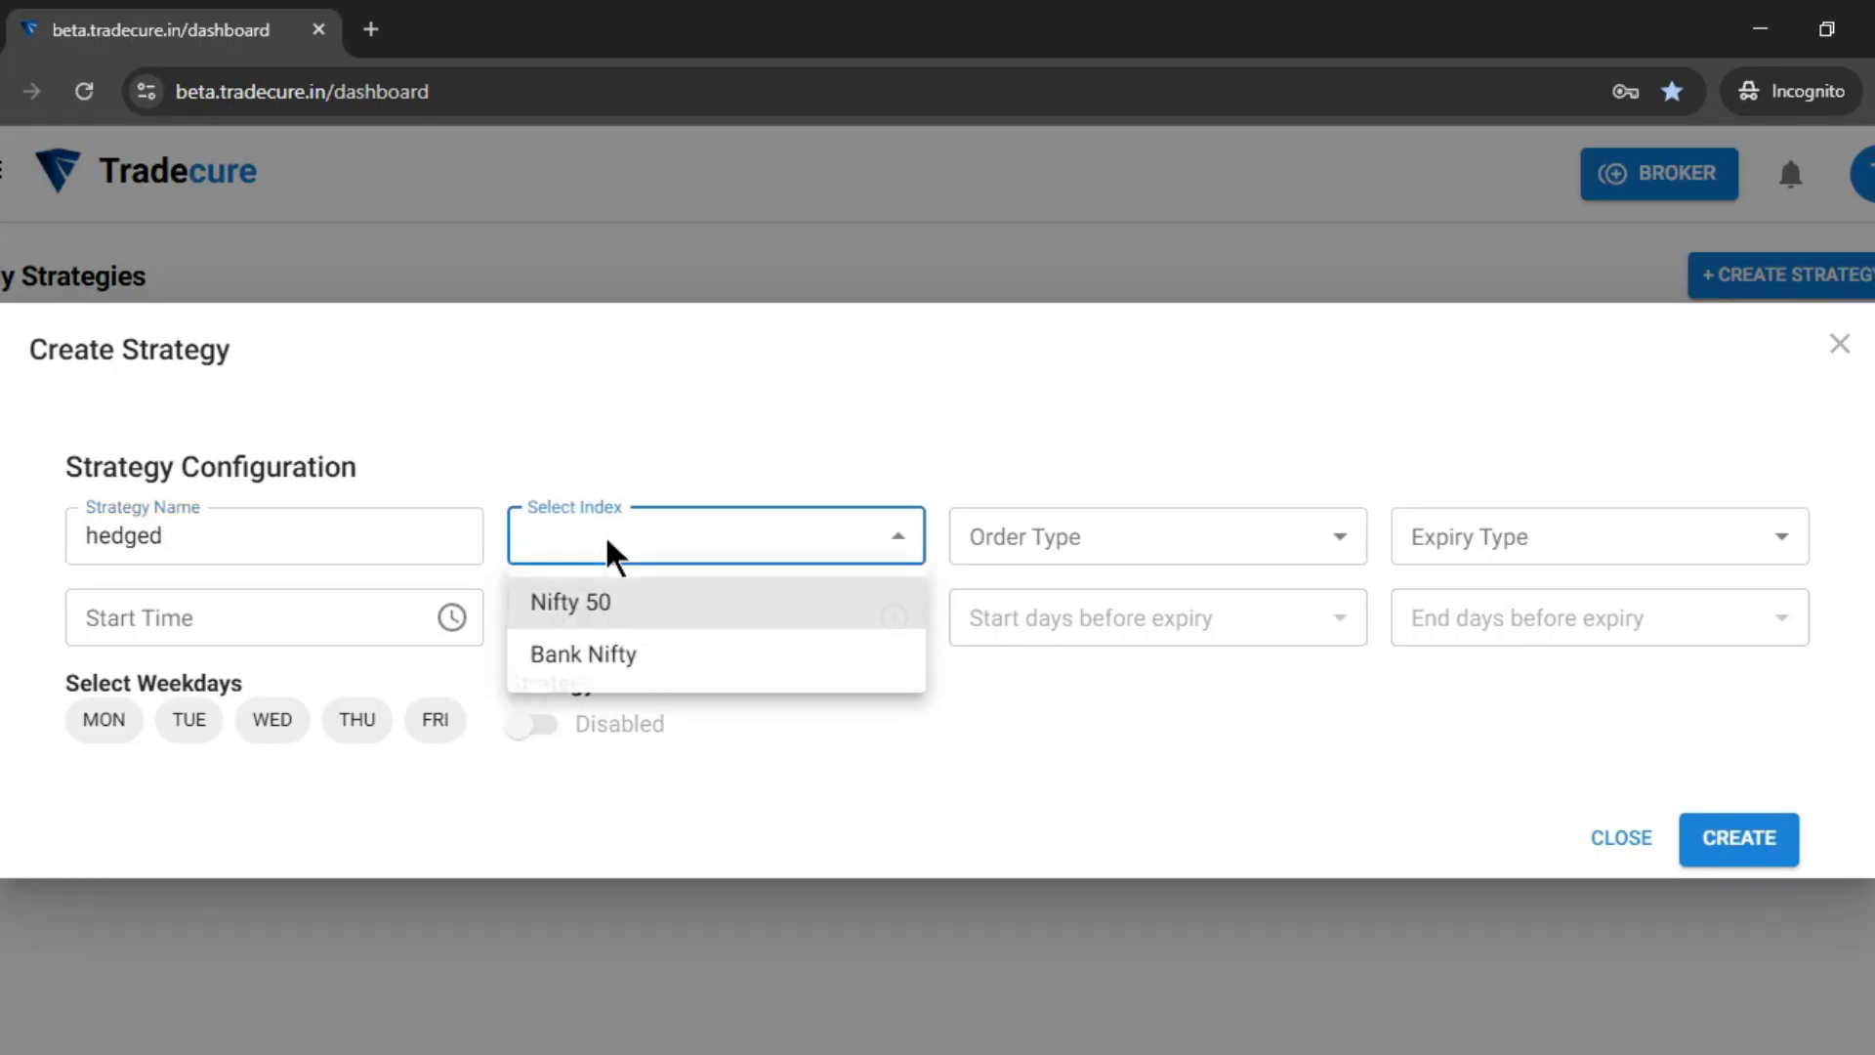
pyautogui.click(647, 623)
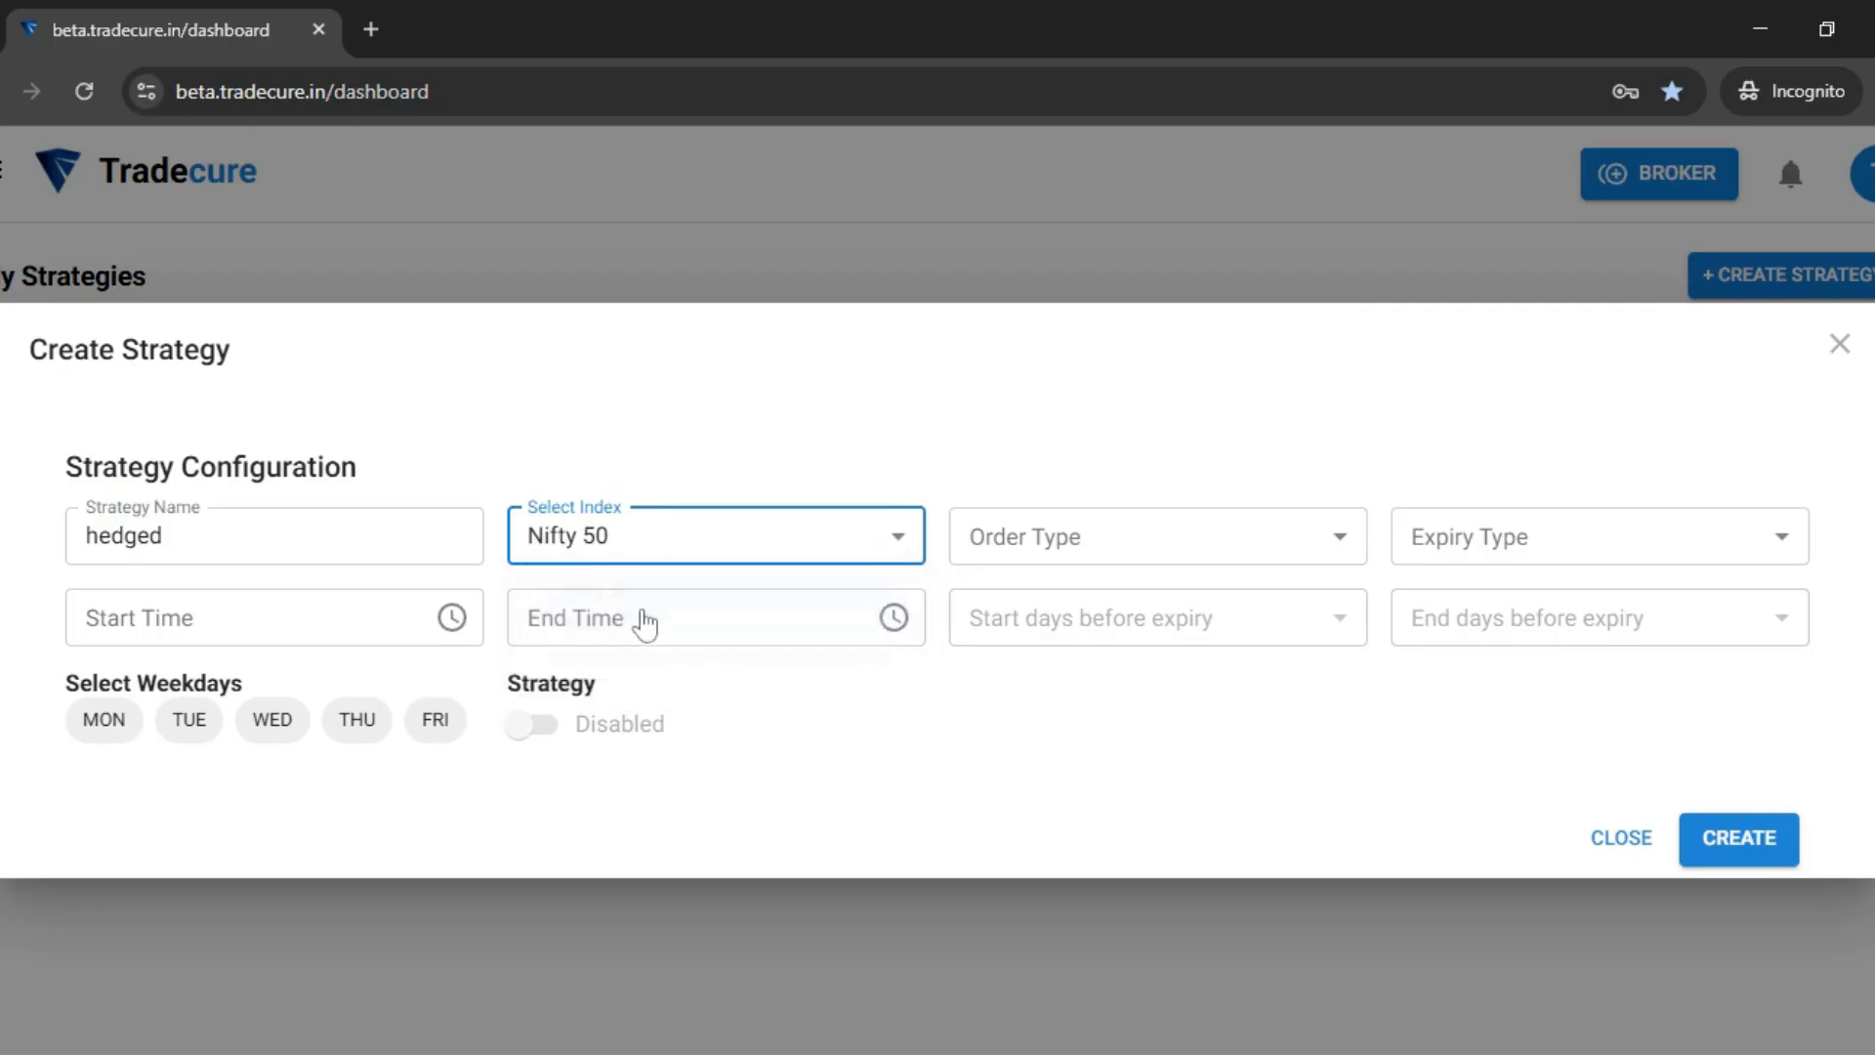
pyautogui.click(1058, 561)
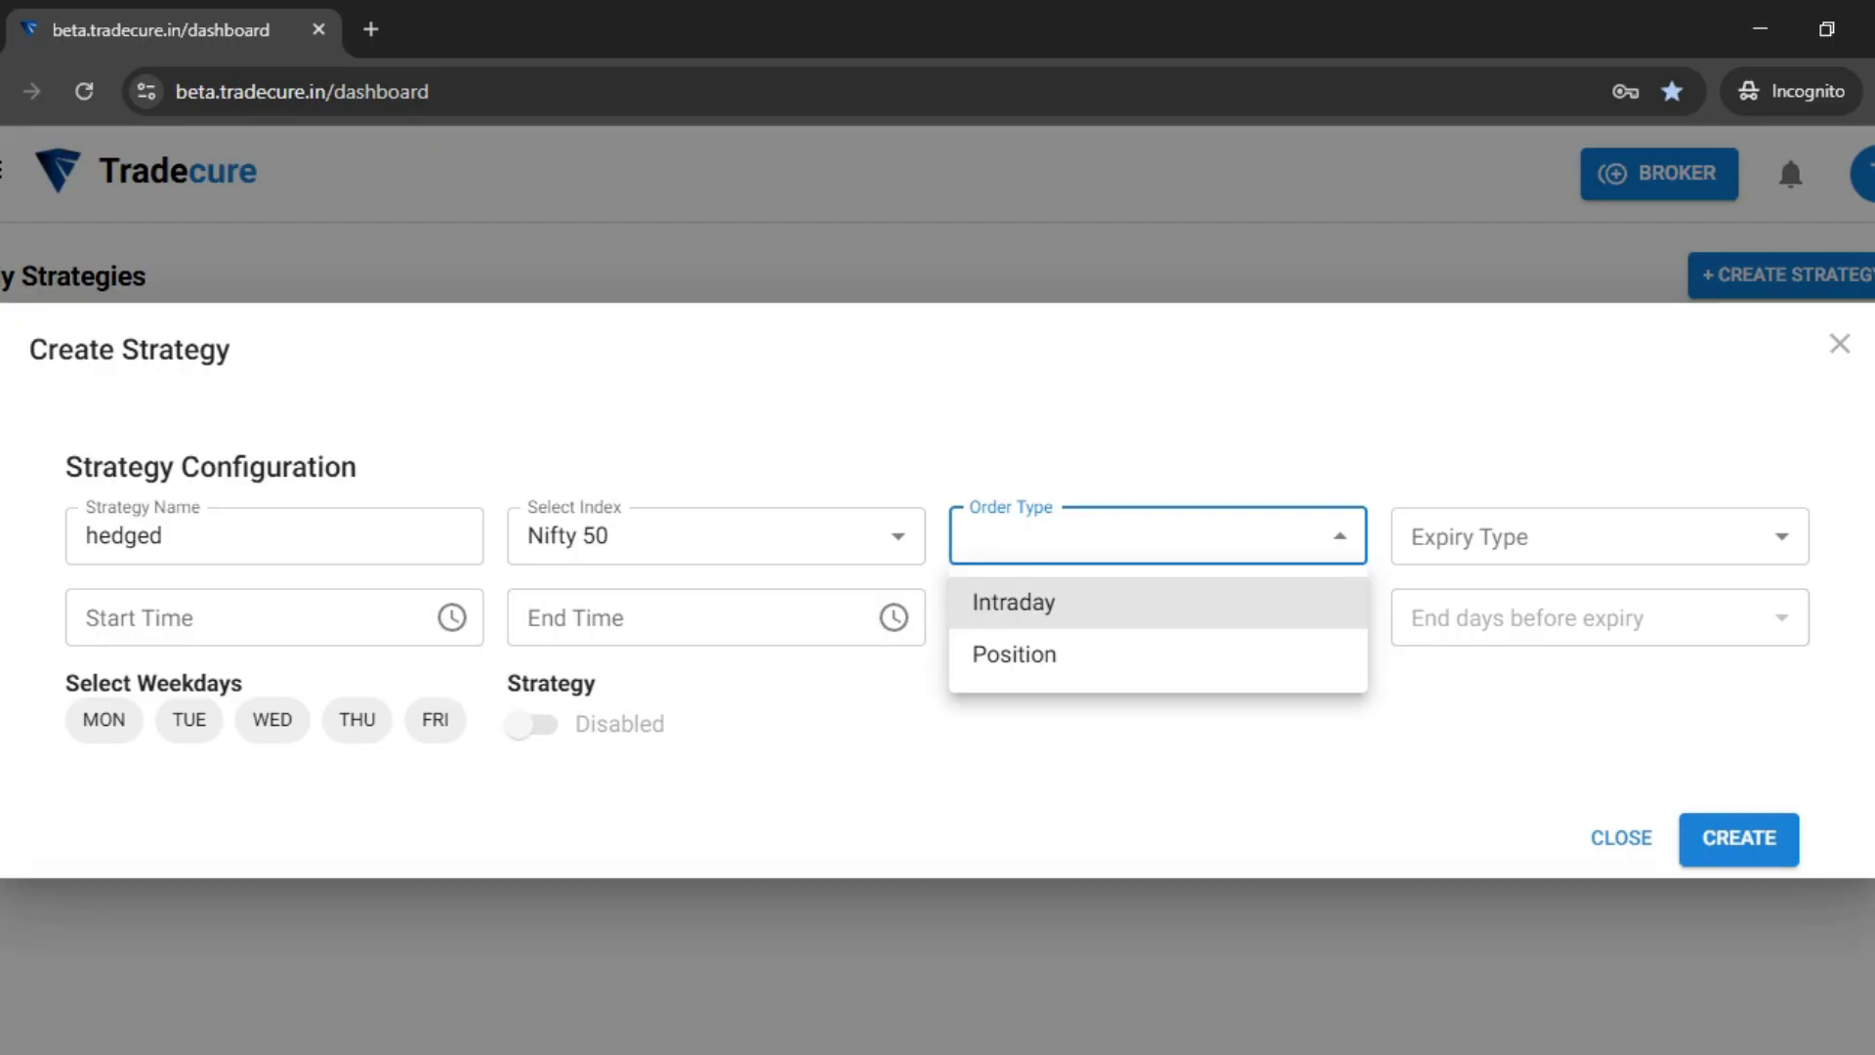
pyautogui.click(1035, 674)
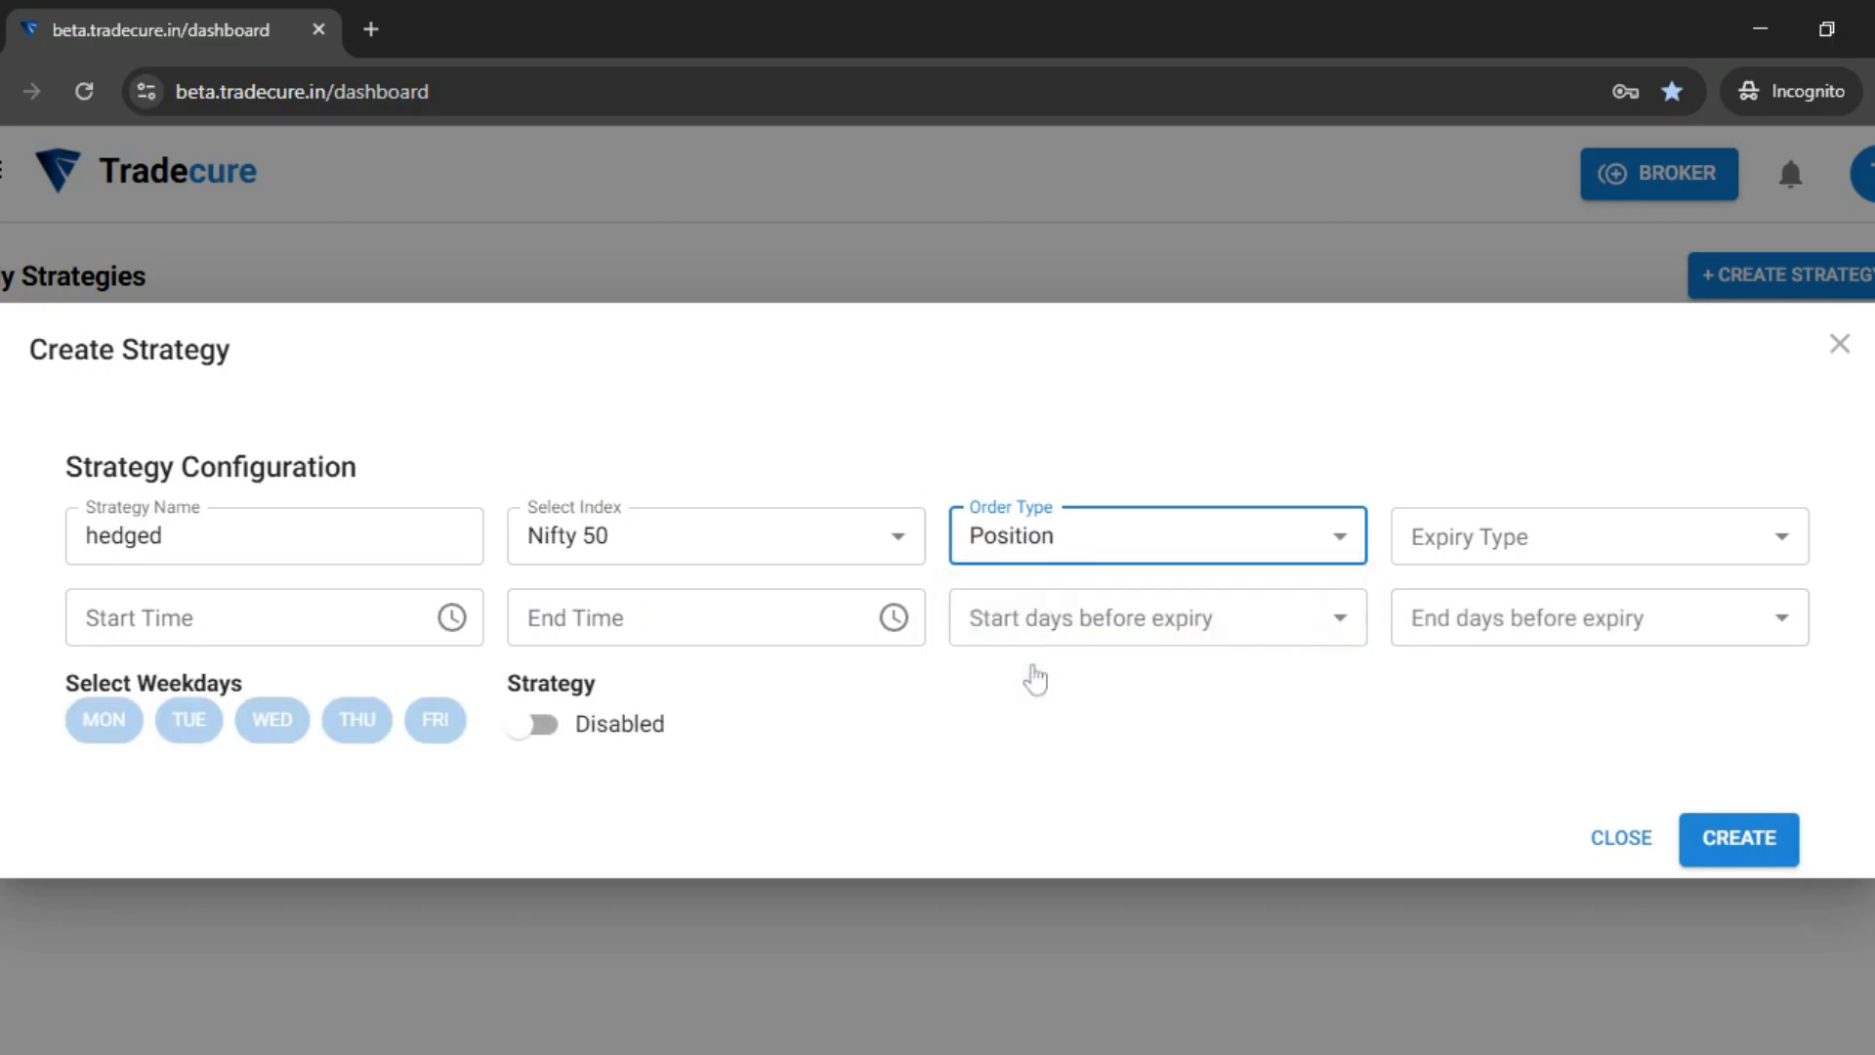
# - Give the strategy a Weekly expiry, with start days before expiry set to 4 and end days to 0
pyautogui.click(1471, 537)
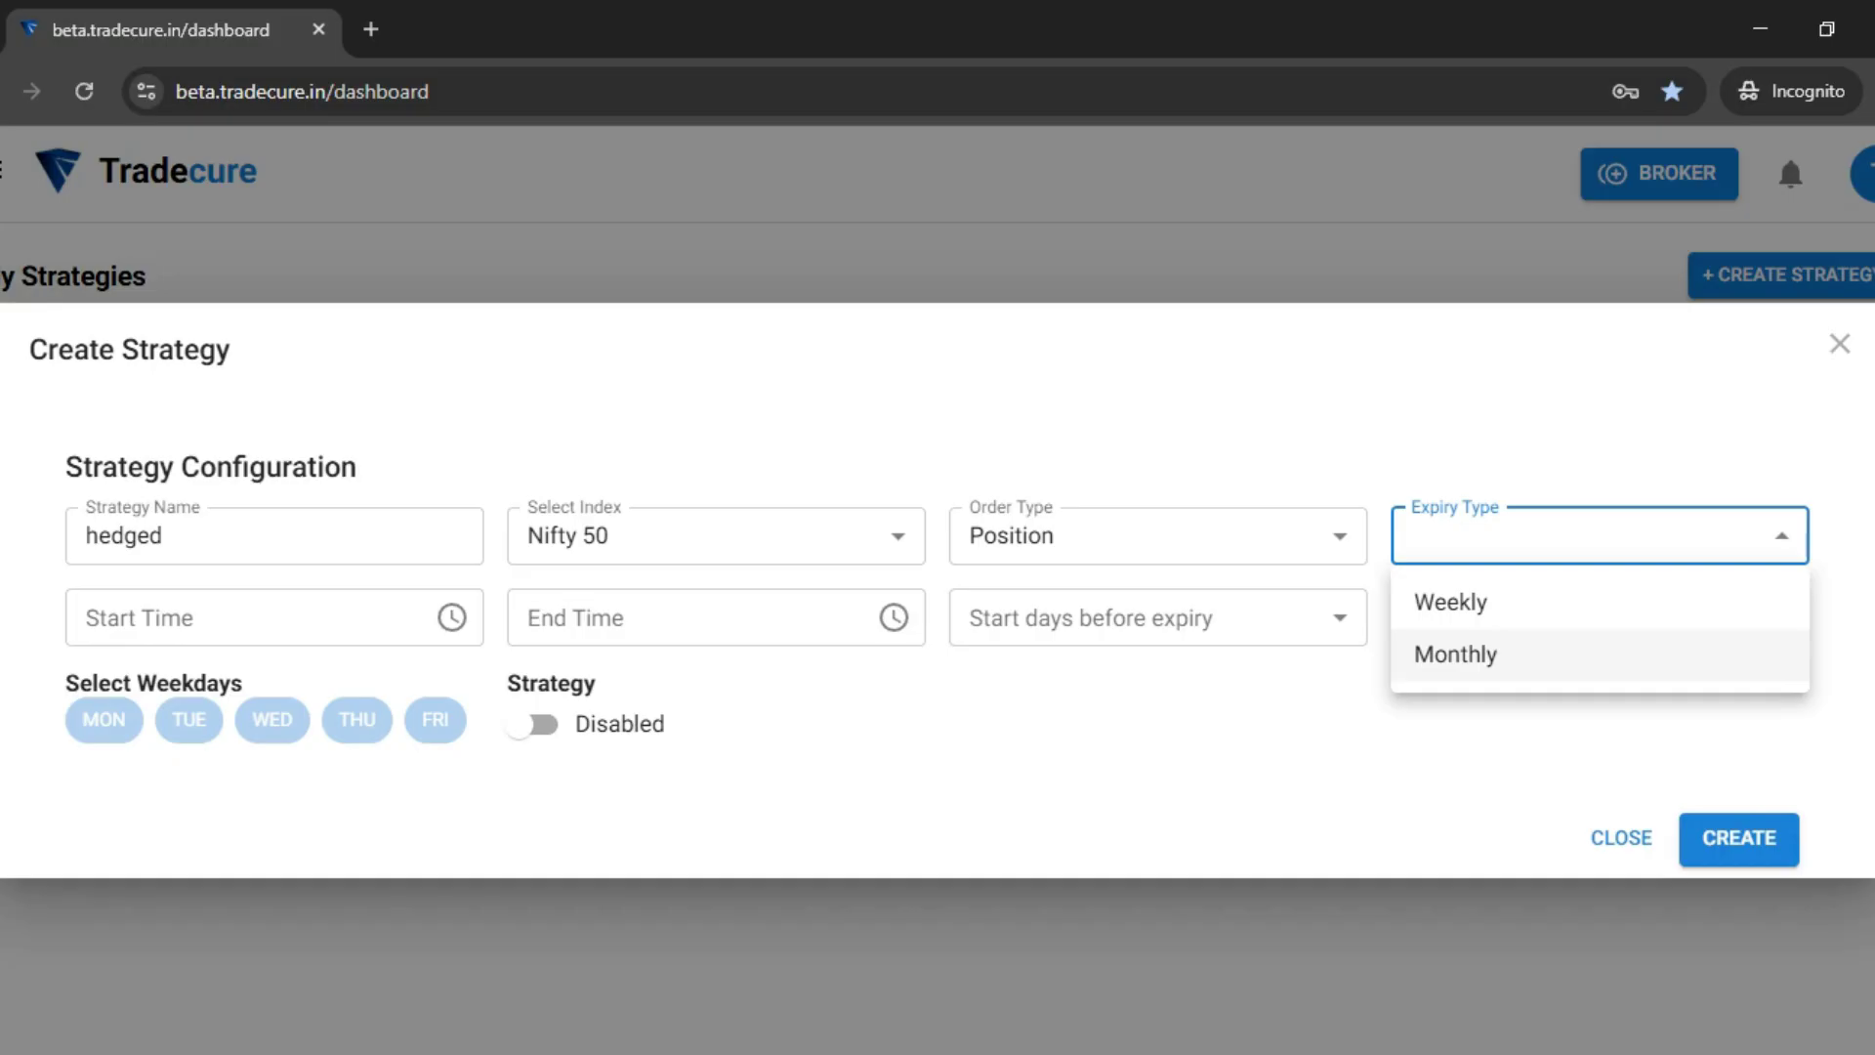
pyautogui.click(1462, 625)
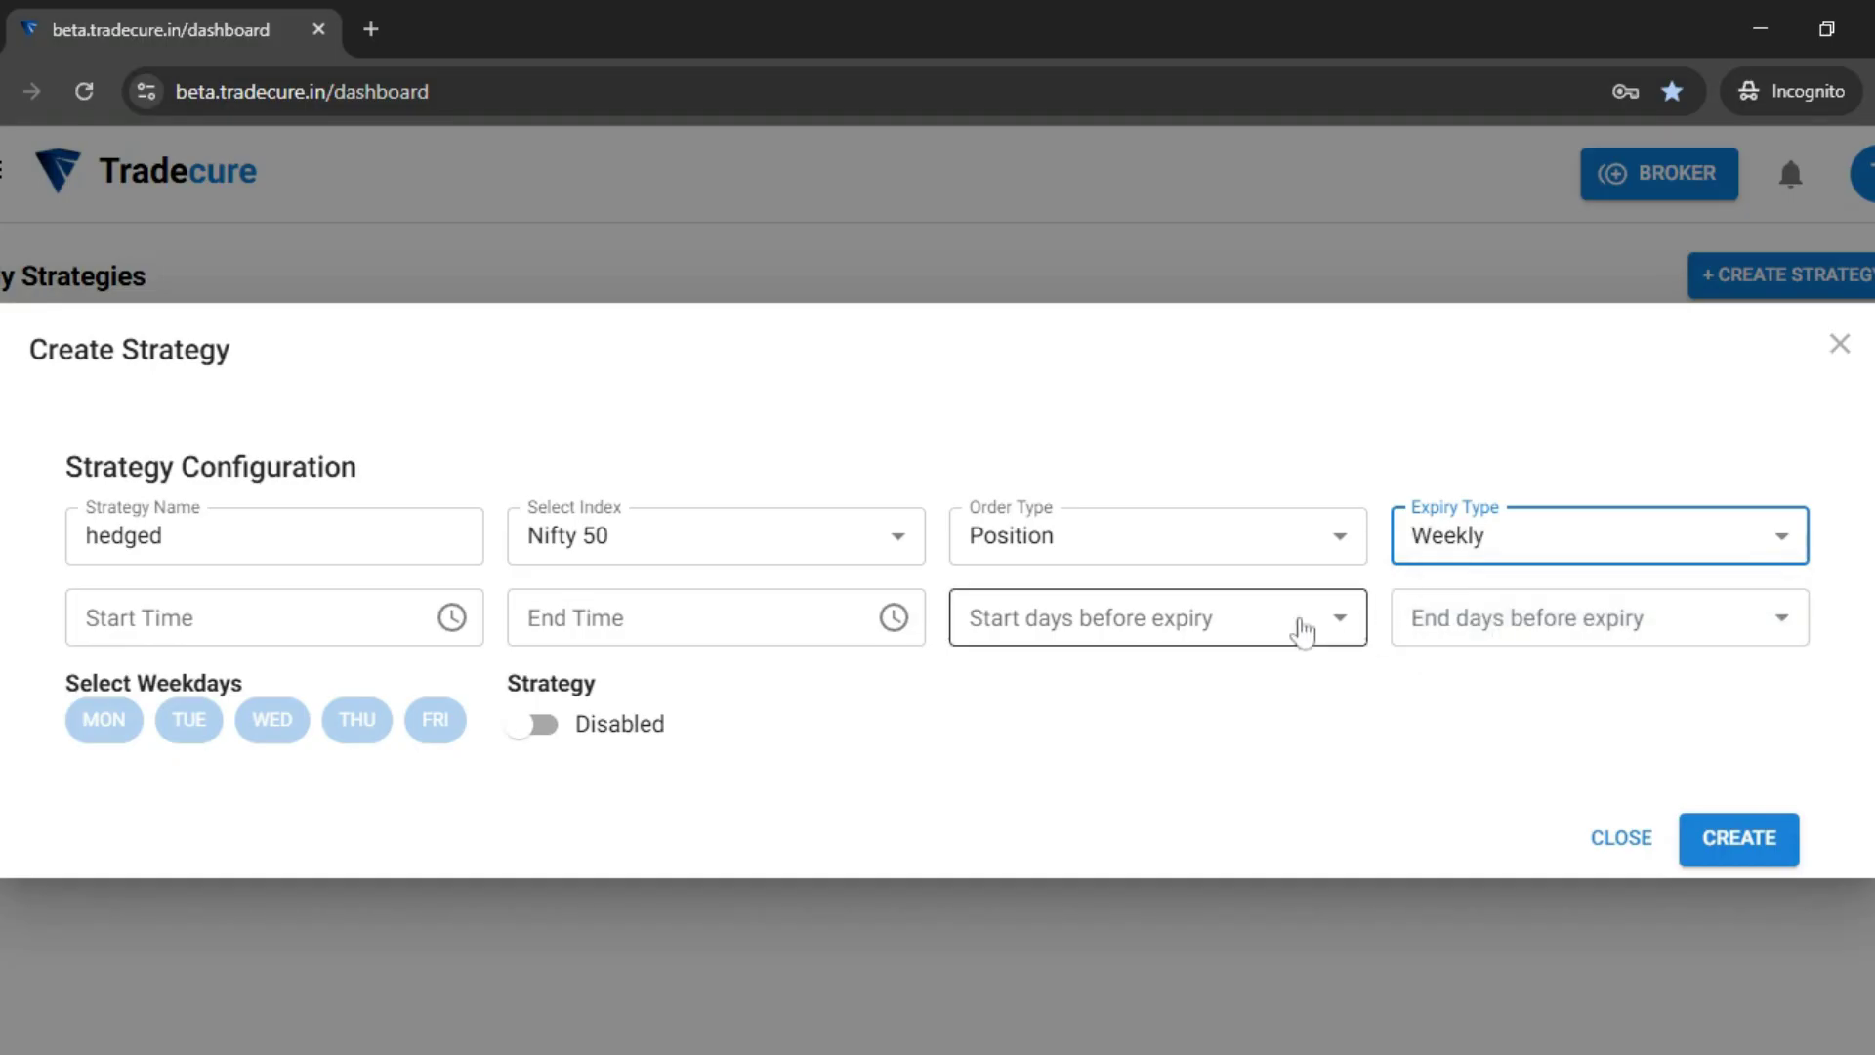
pyautogui.click(1152, 639)
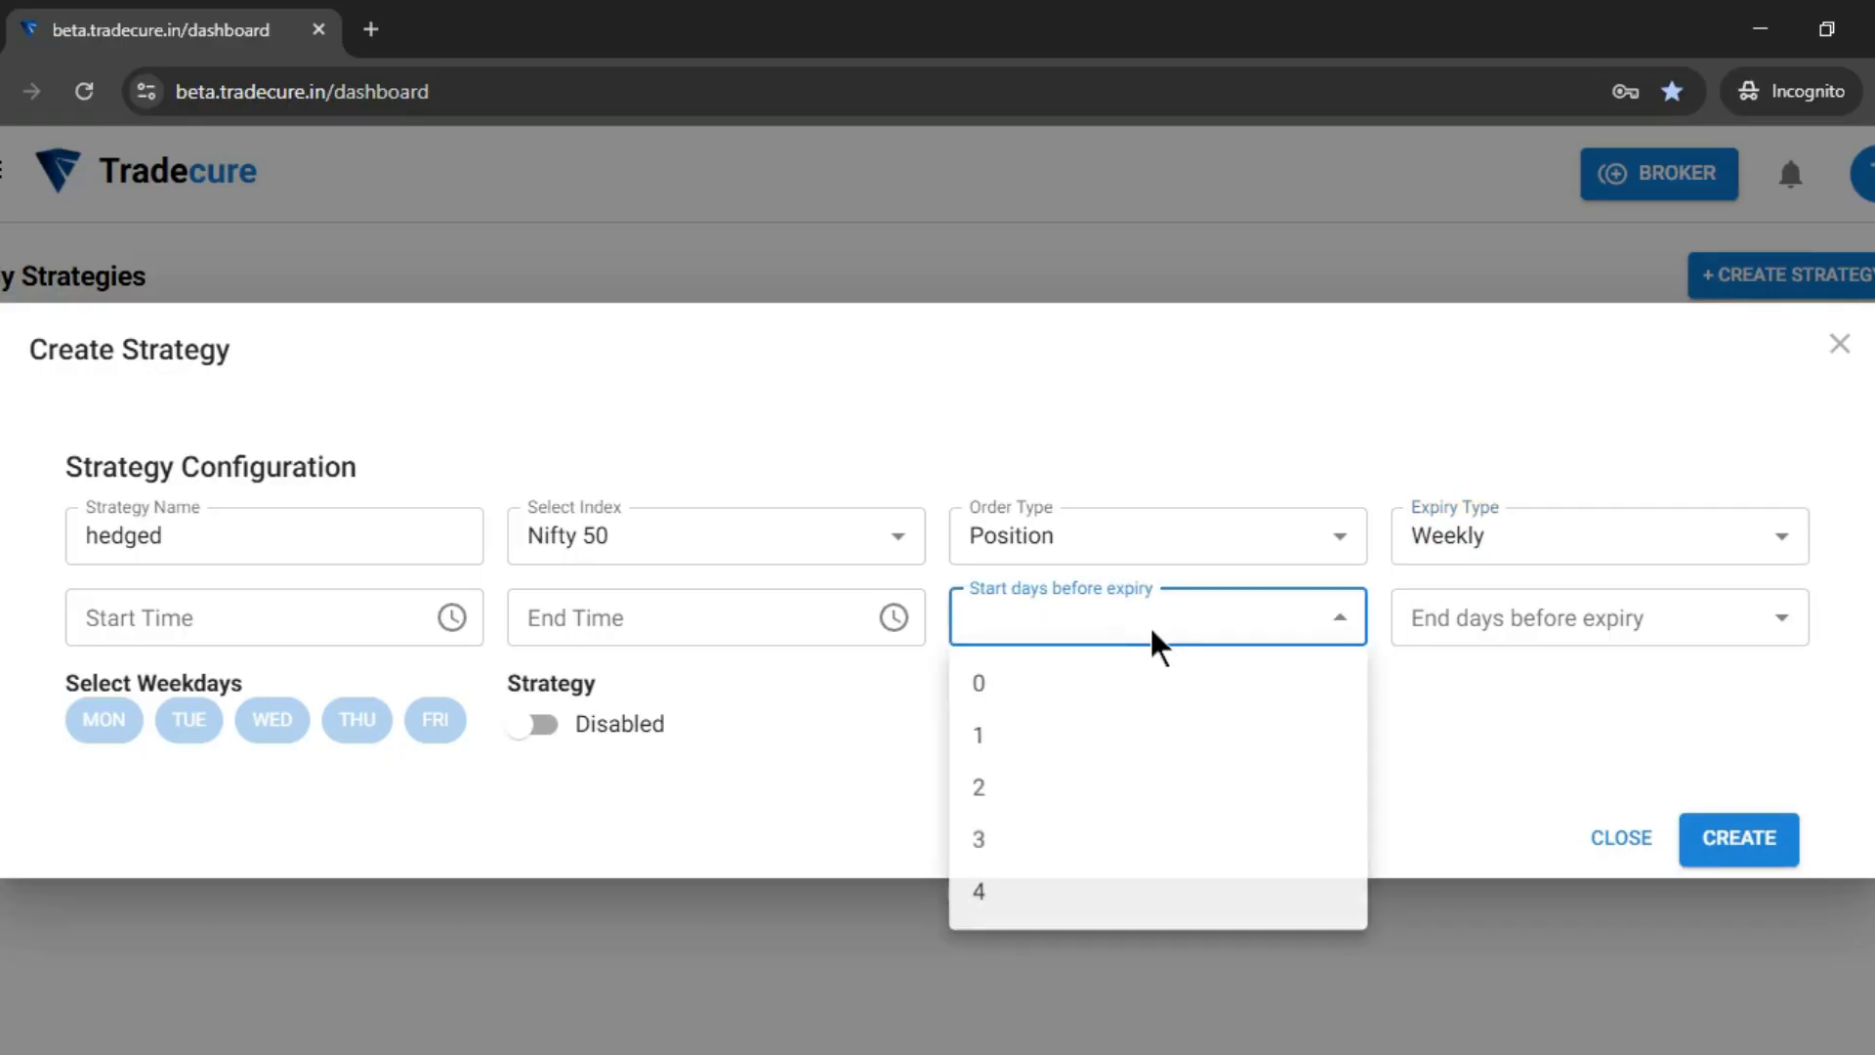
pyautogui.click(988, 896)
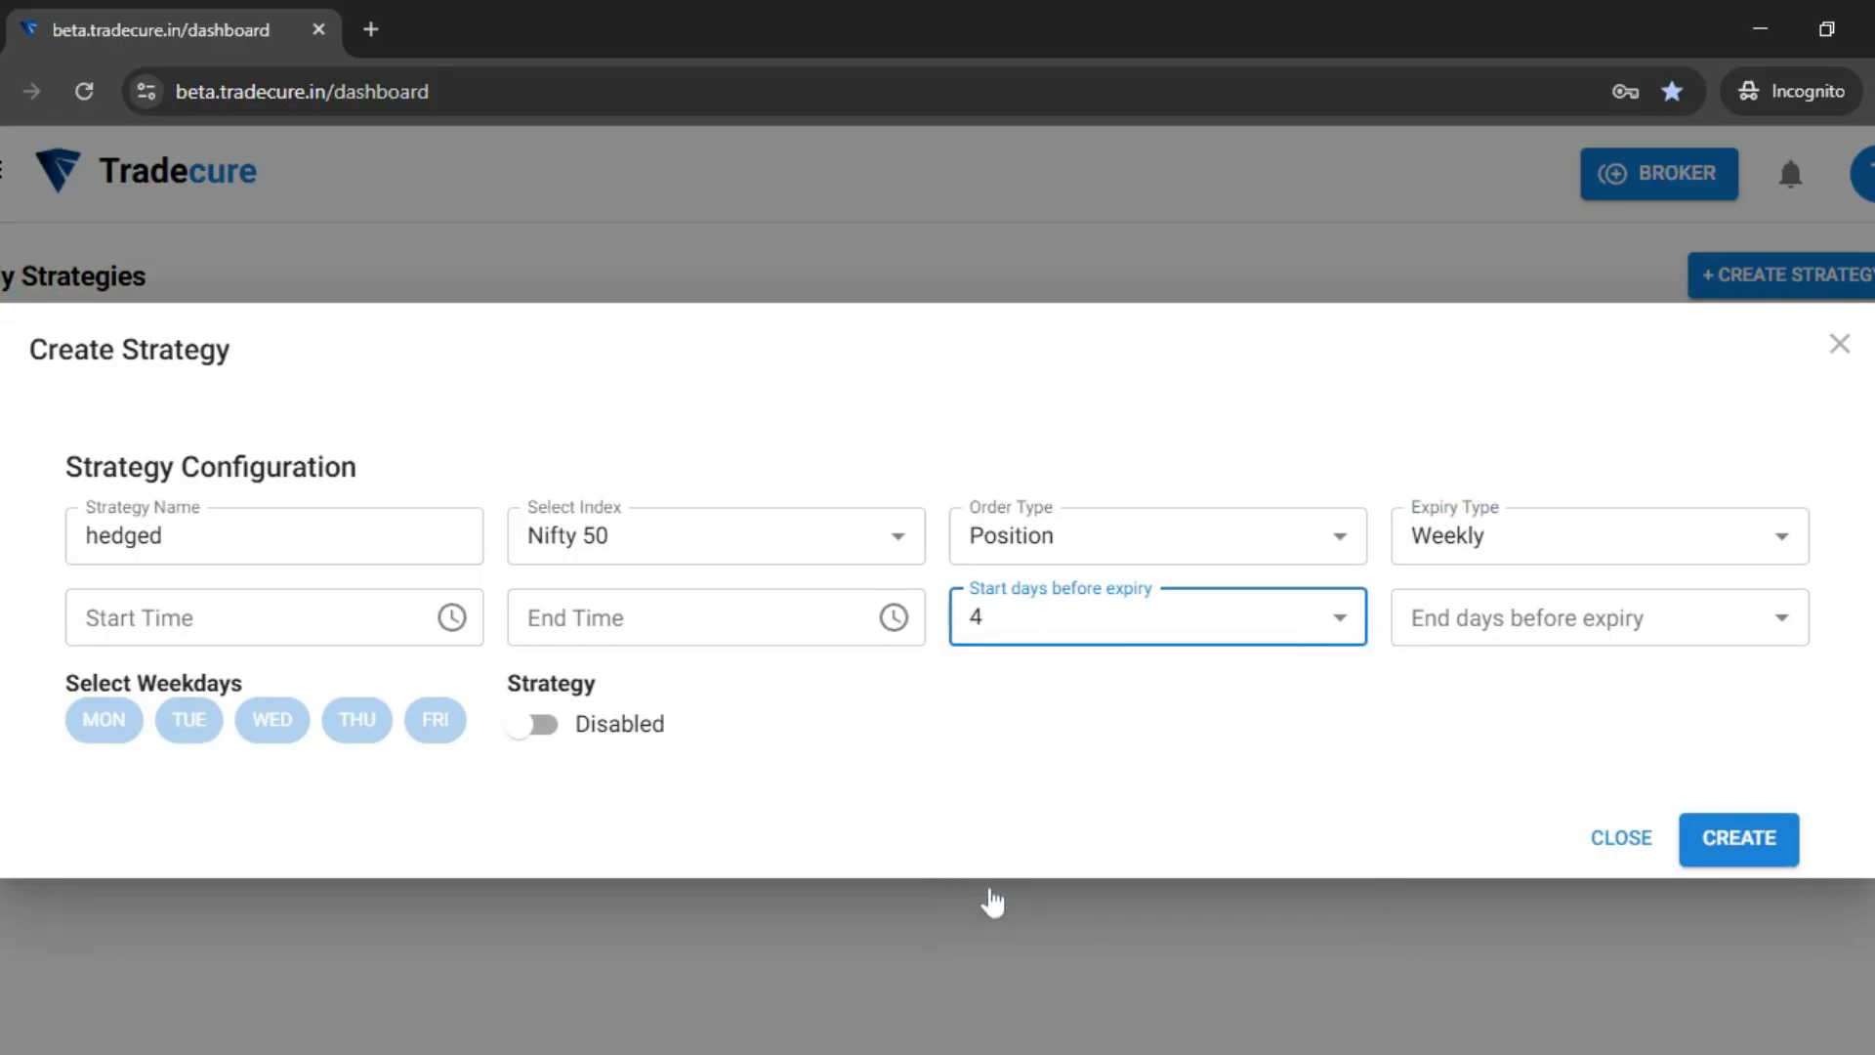
pyautogui.click(1477, 629)
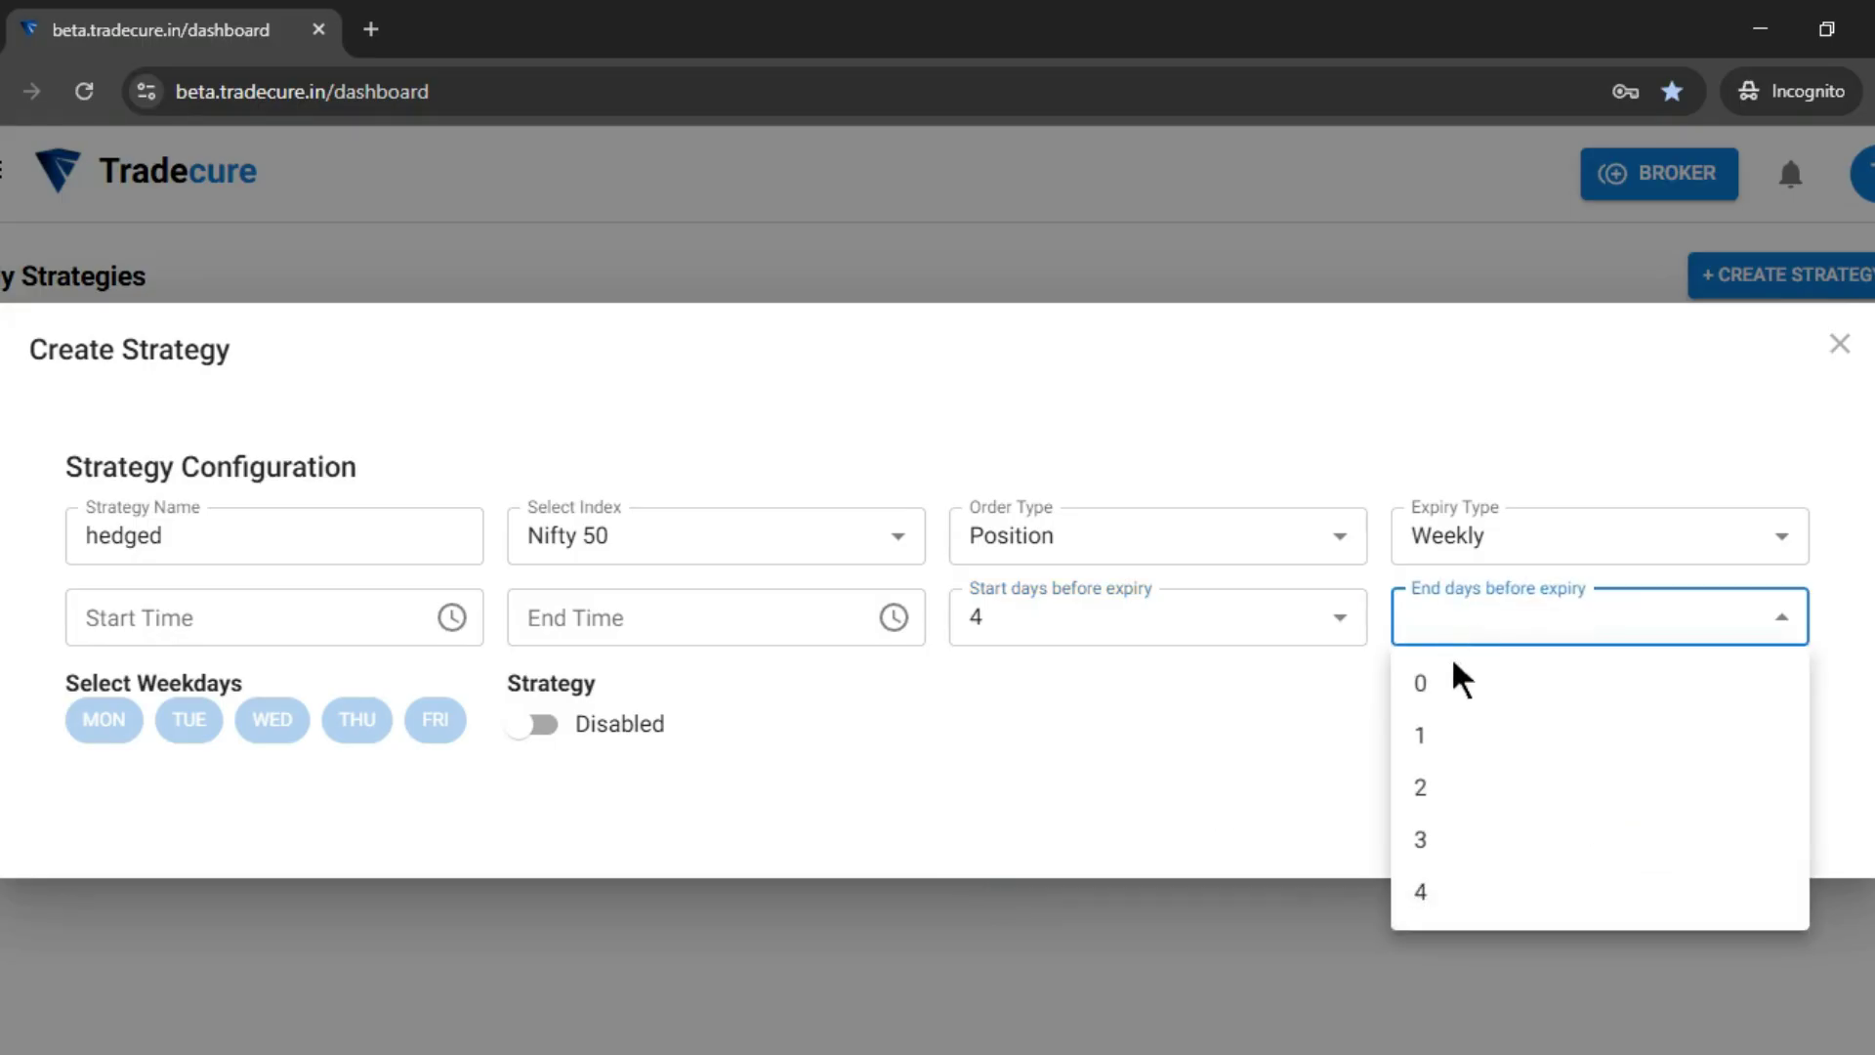
pyautogui.click(1443, 691)
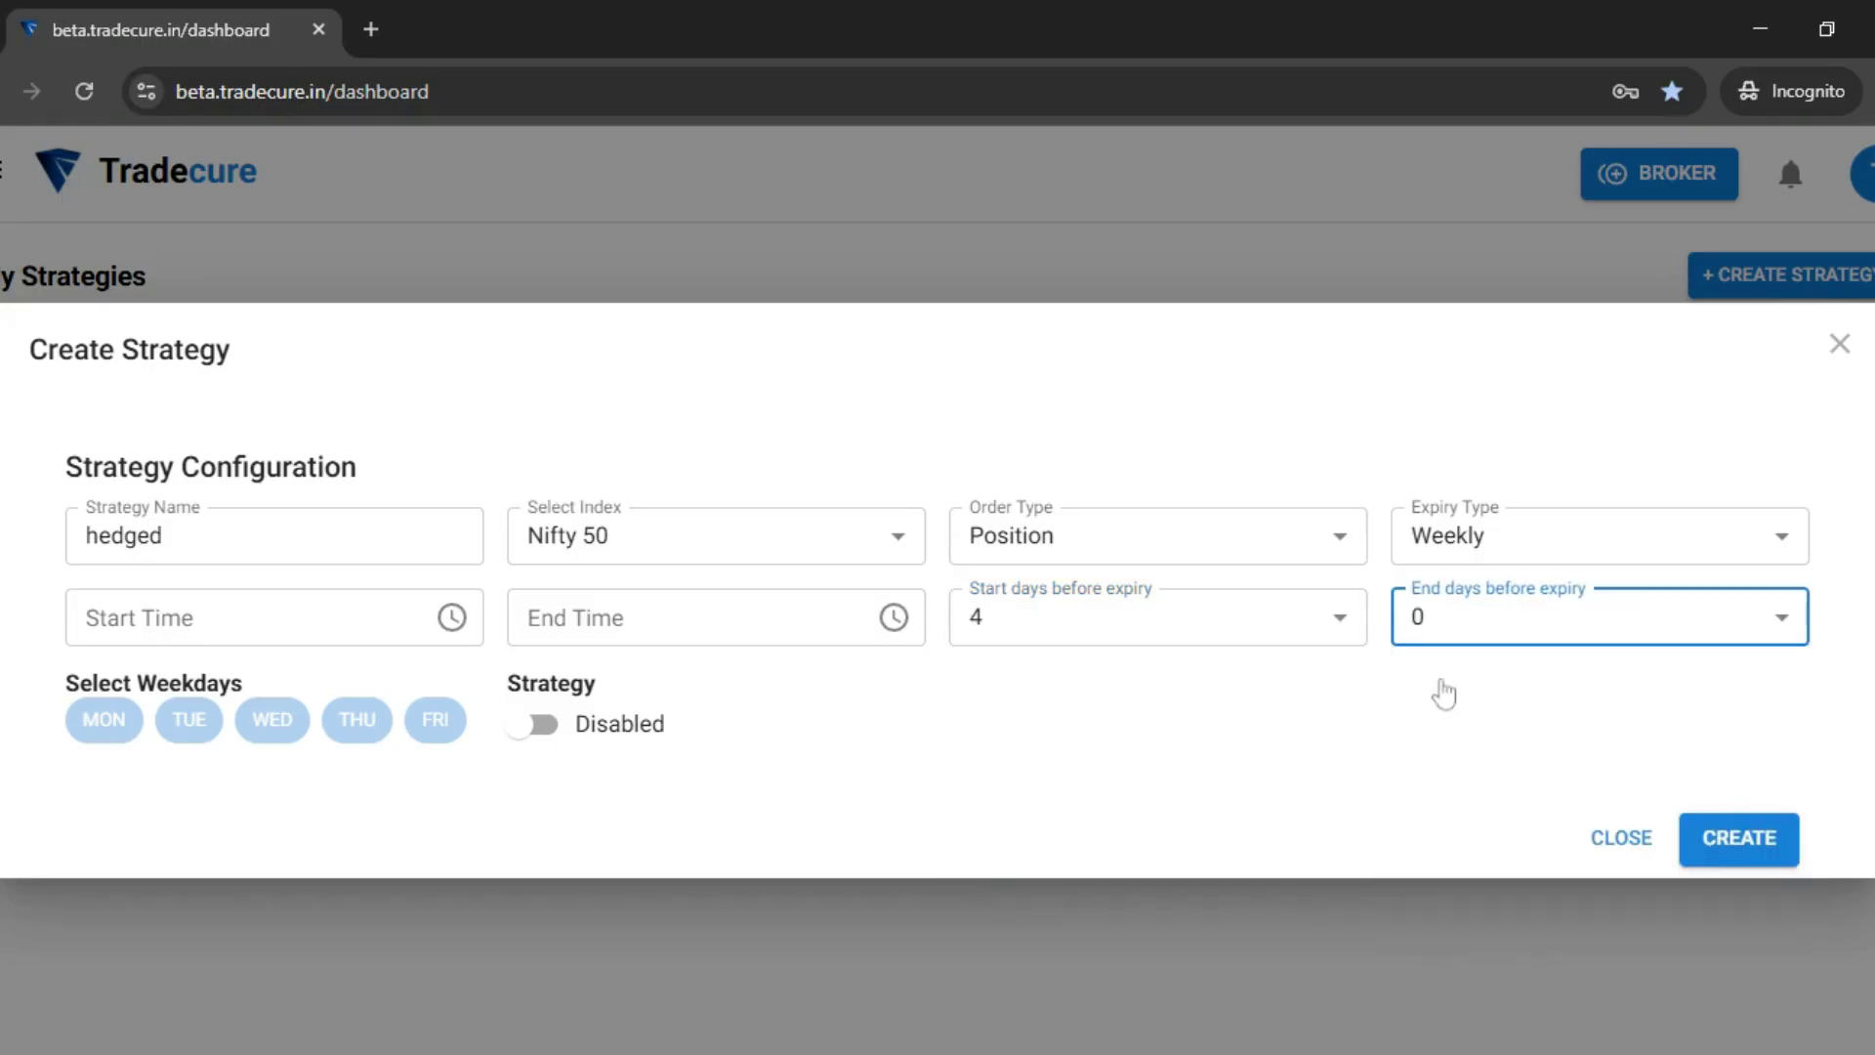
# - Change the strategy's expiry type to Monthly and set the start days before expiry to 25
pyautogui.click(1539, 536)
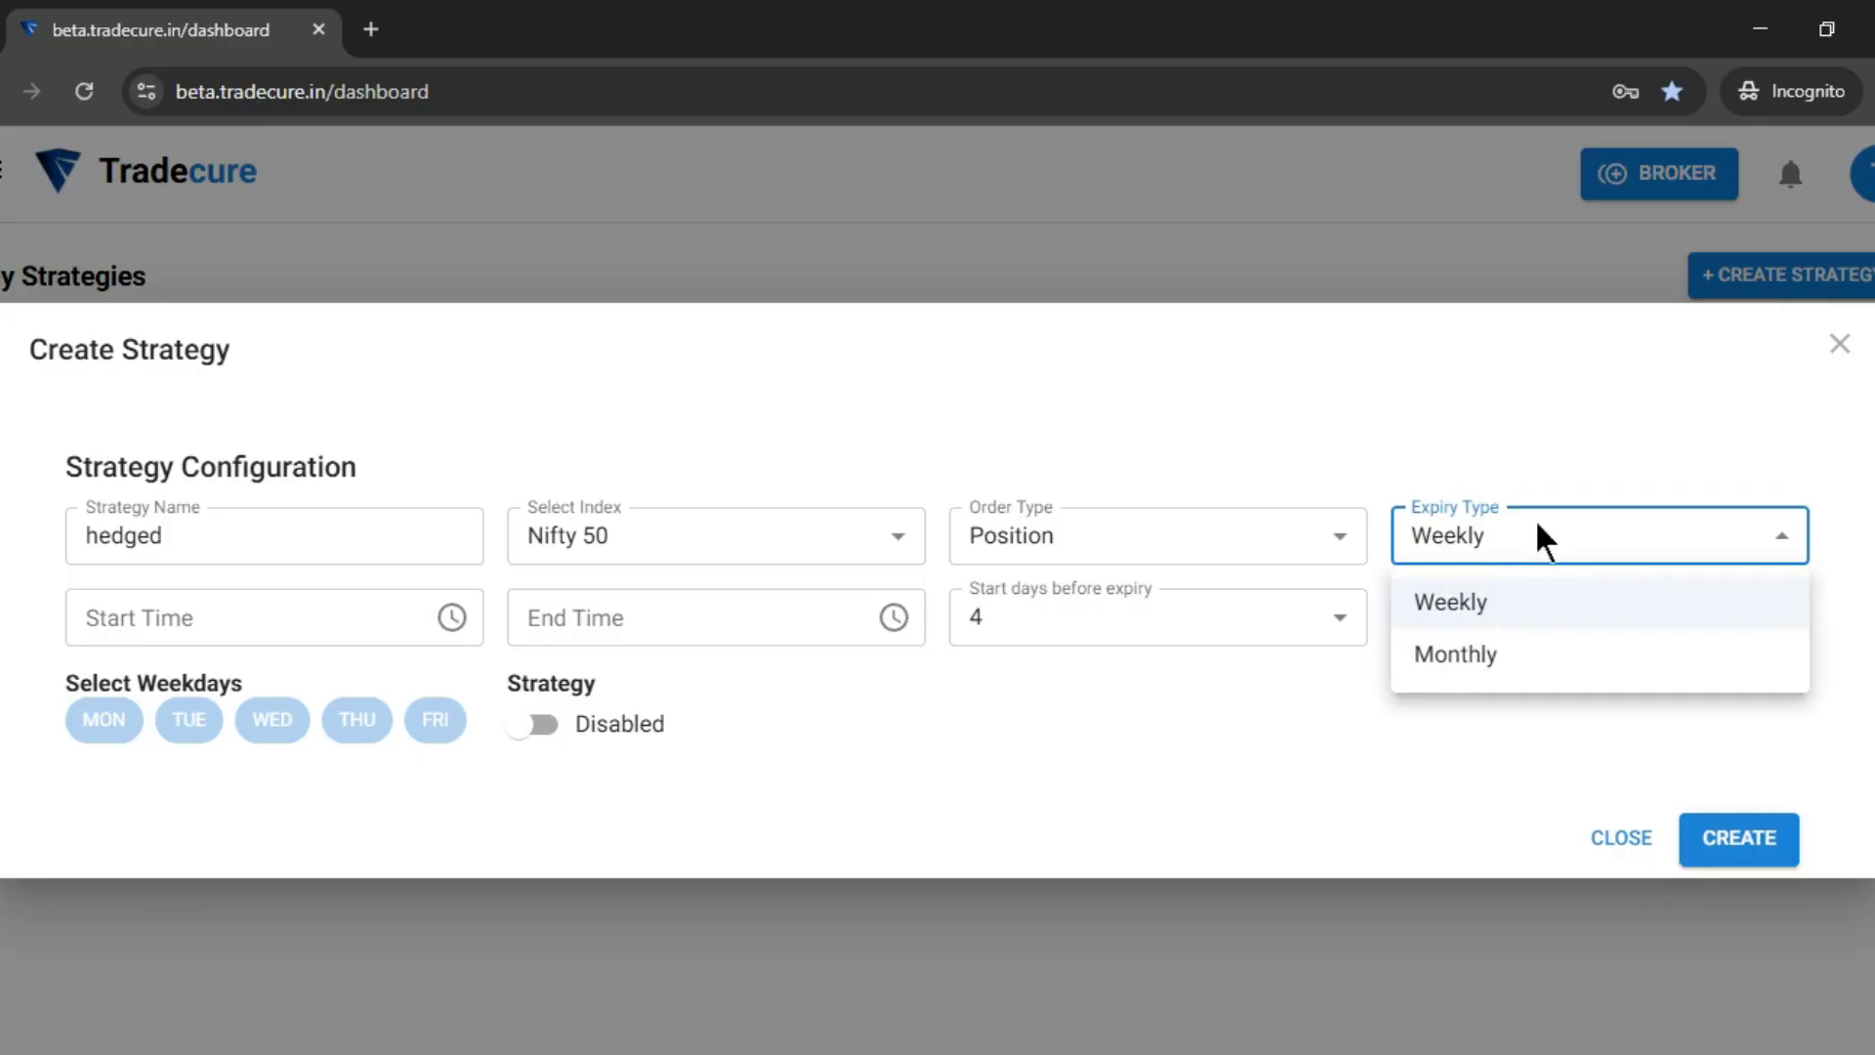
pyautogui.click(1474, 675)
pyautogui.click(1152, 628)
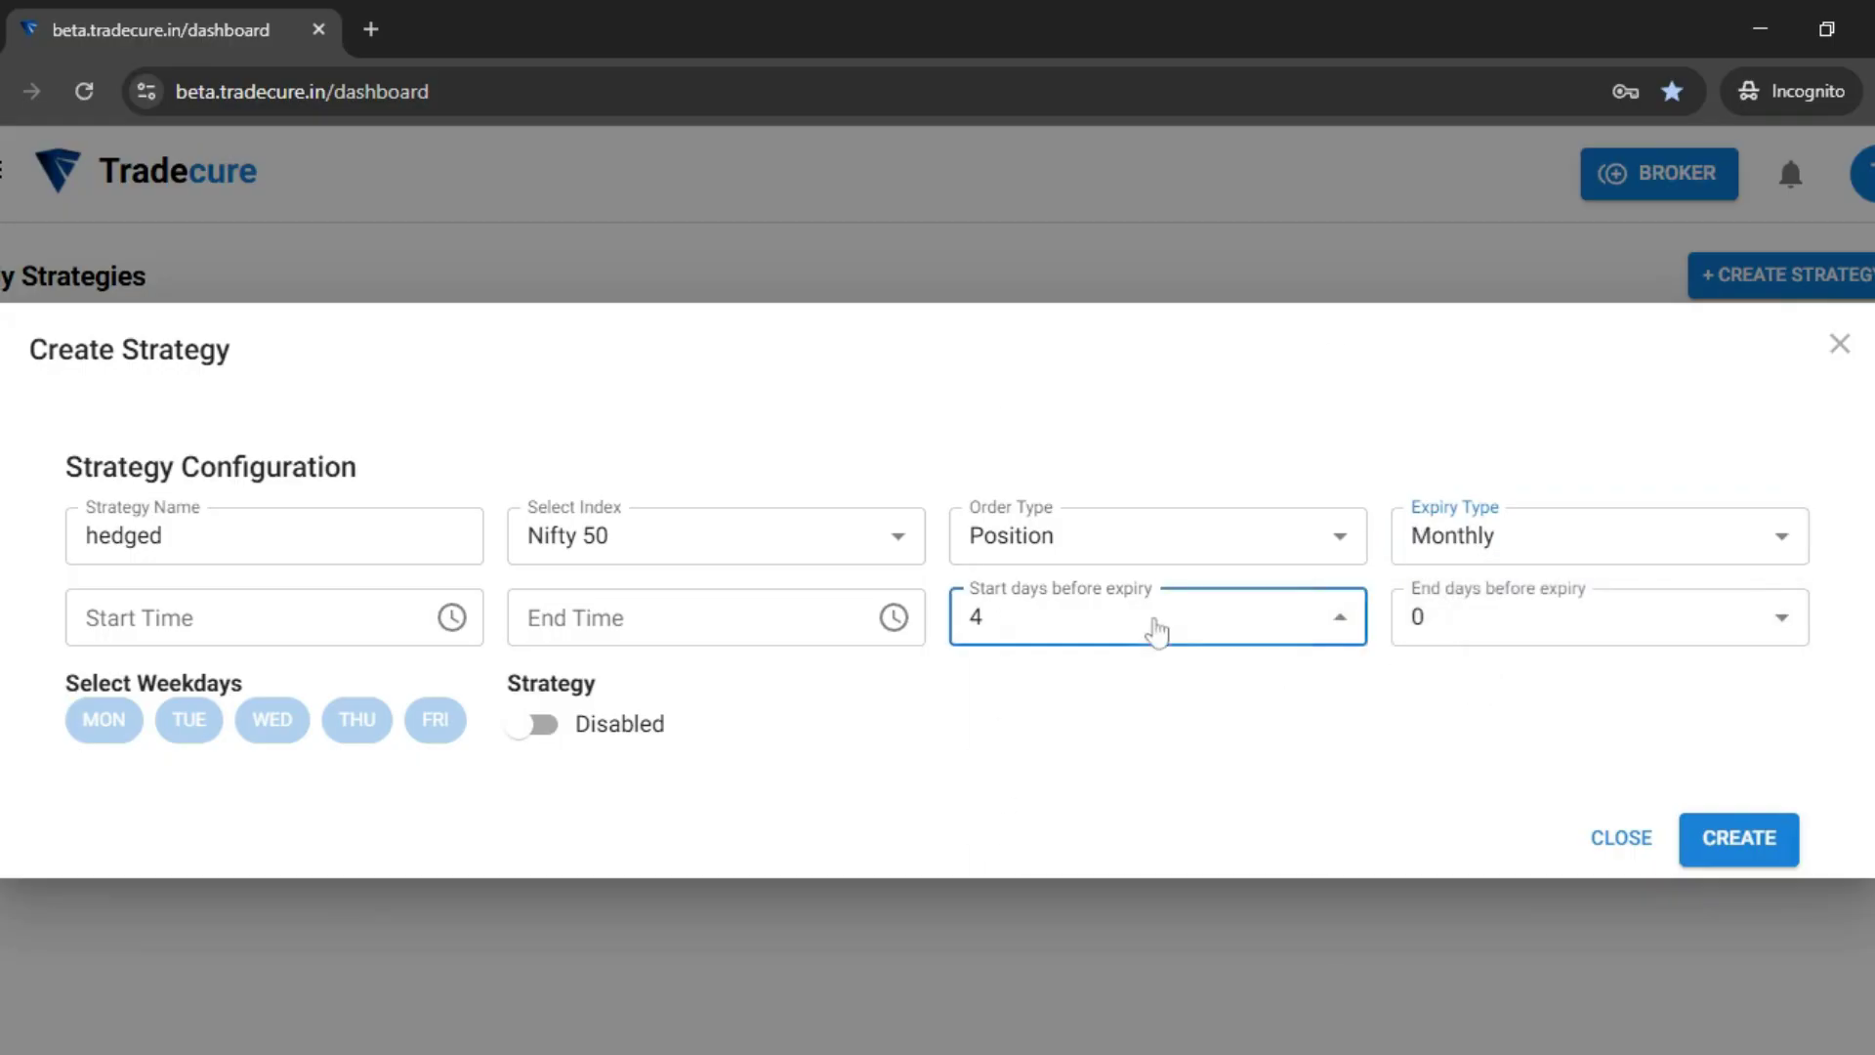
pyautogui.scroll(-5, 1028, 865)
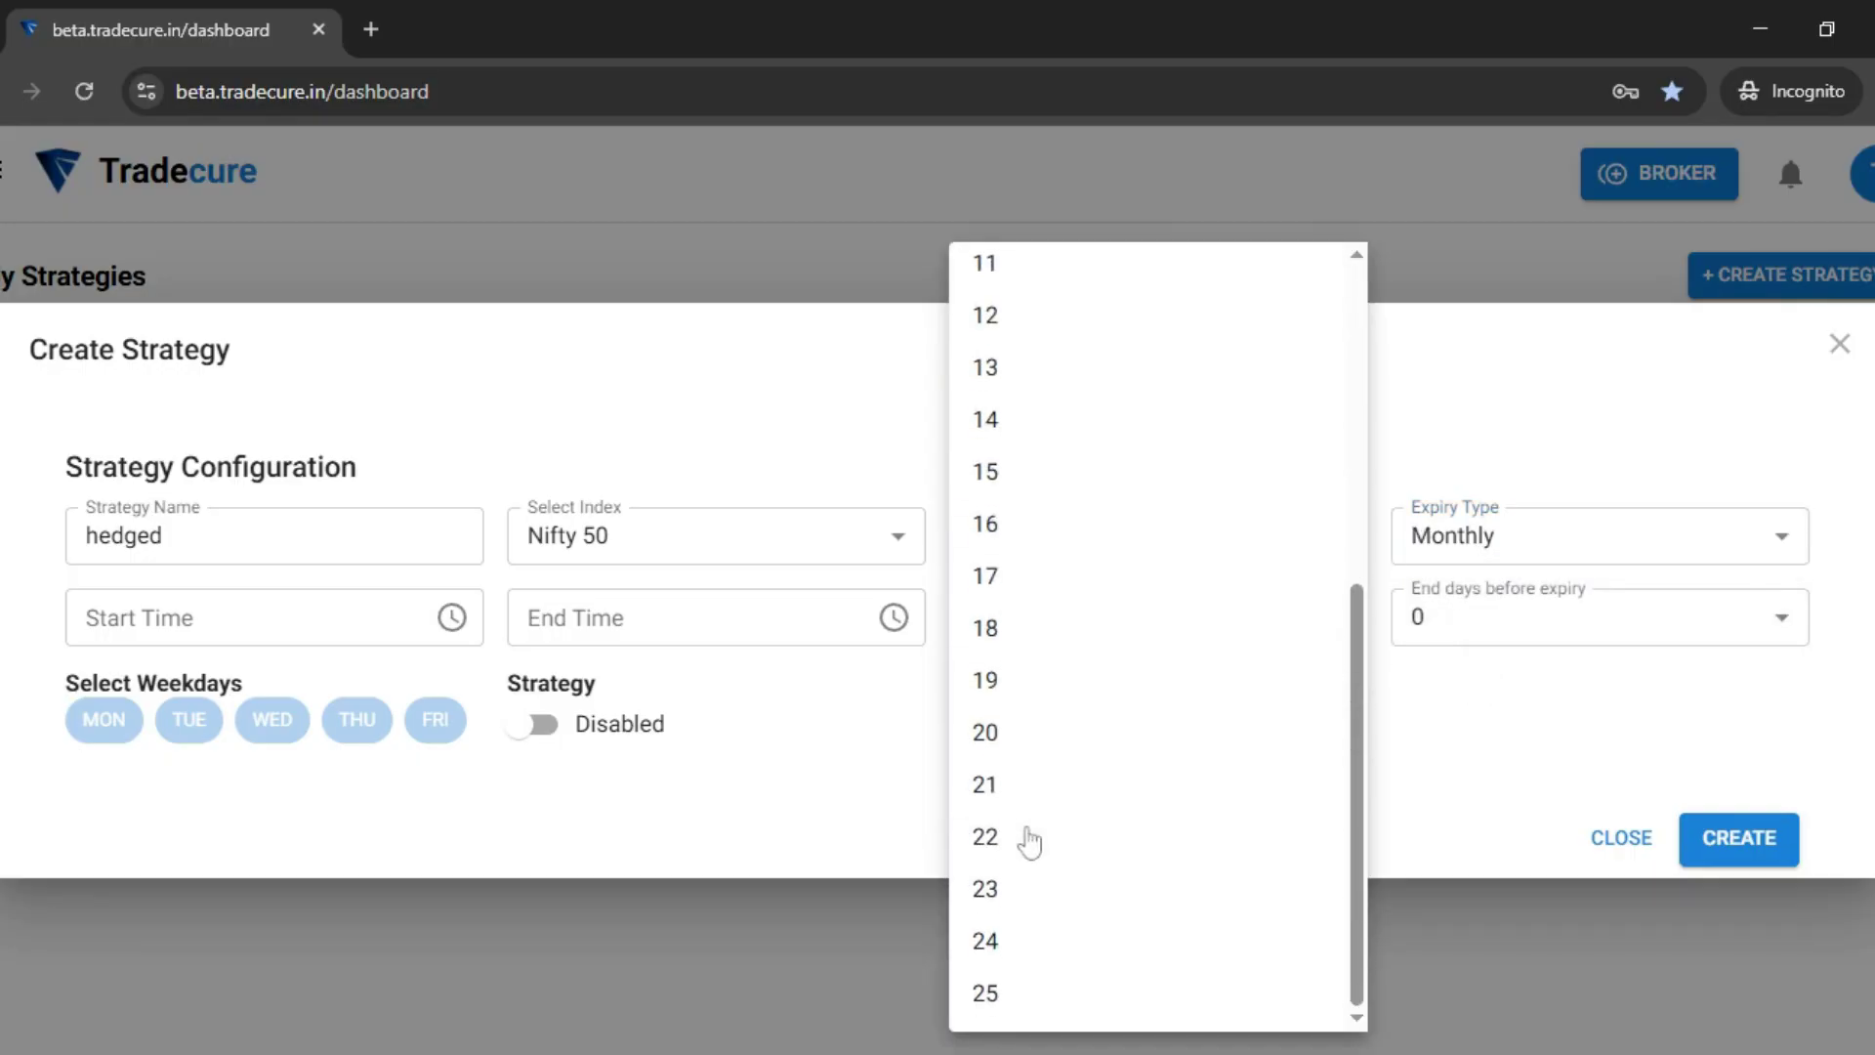
pyautogui.click(1002, 998)
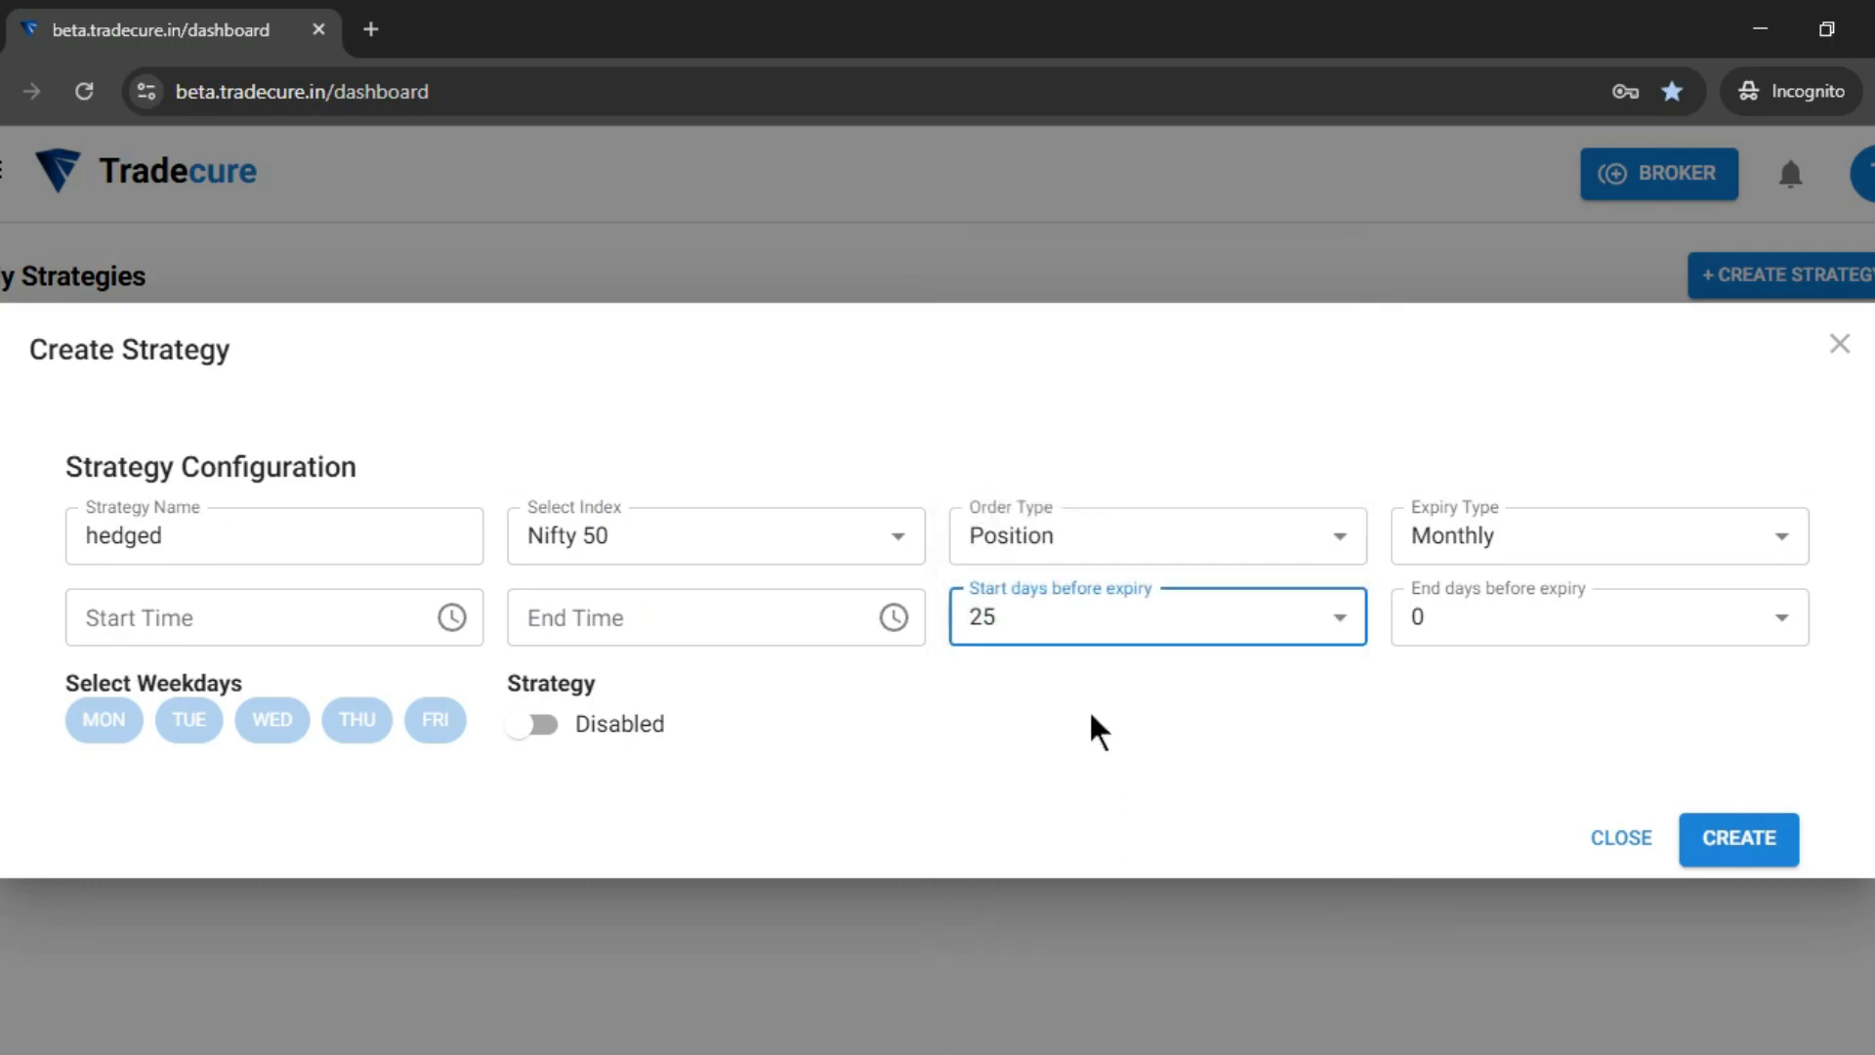
# - Set the strategy's start time to 09:30 and end time to 15:15
pyautogui.click(99, 619)
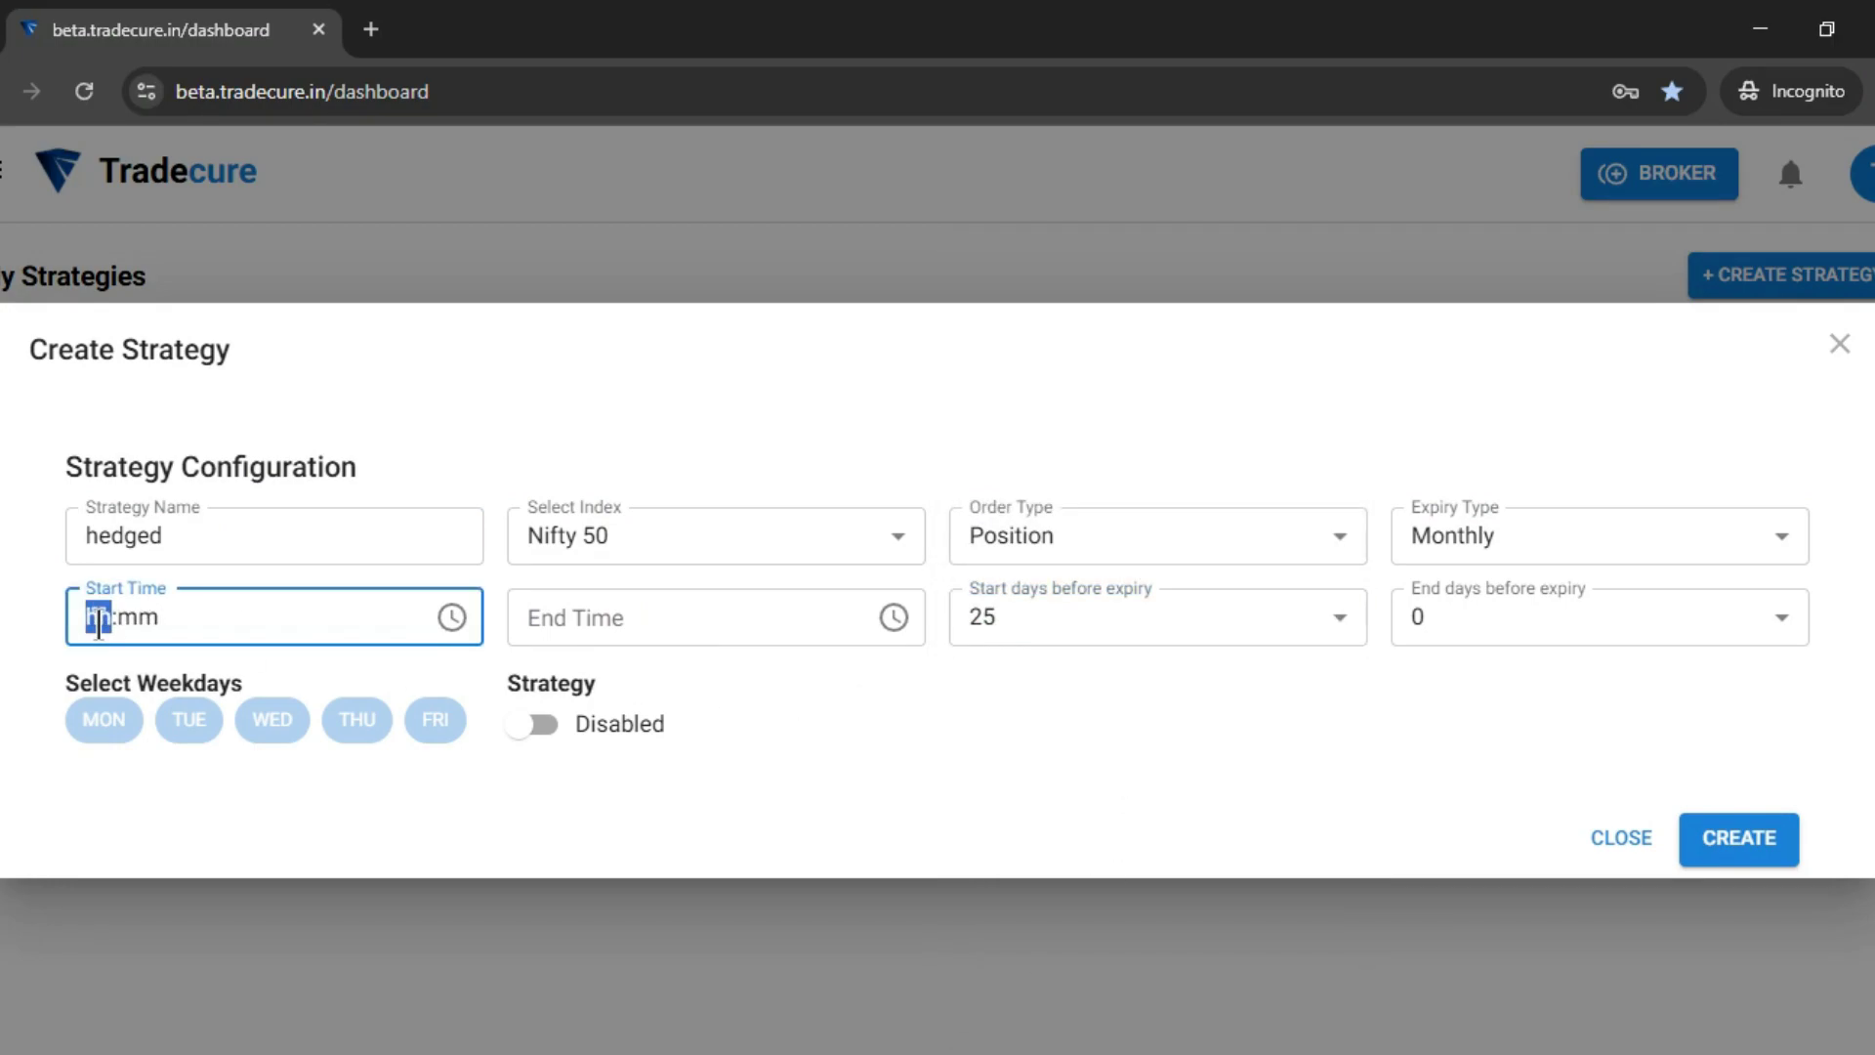
pyautogui.write('09:30')
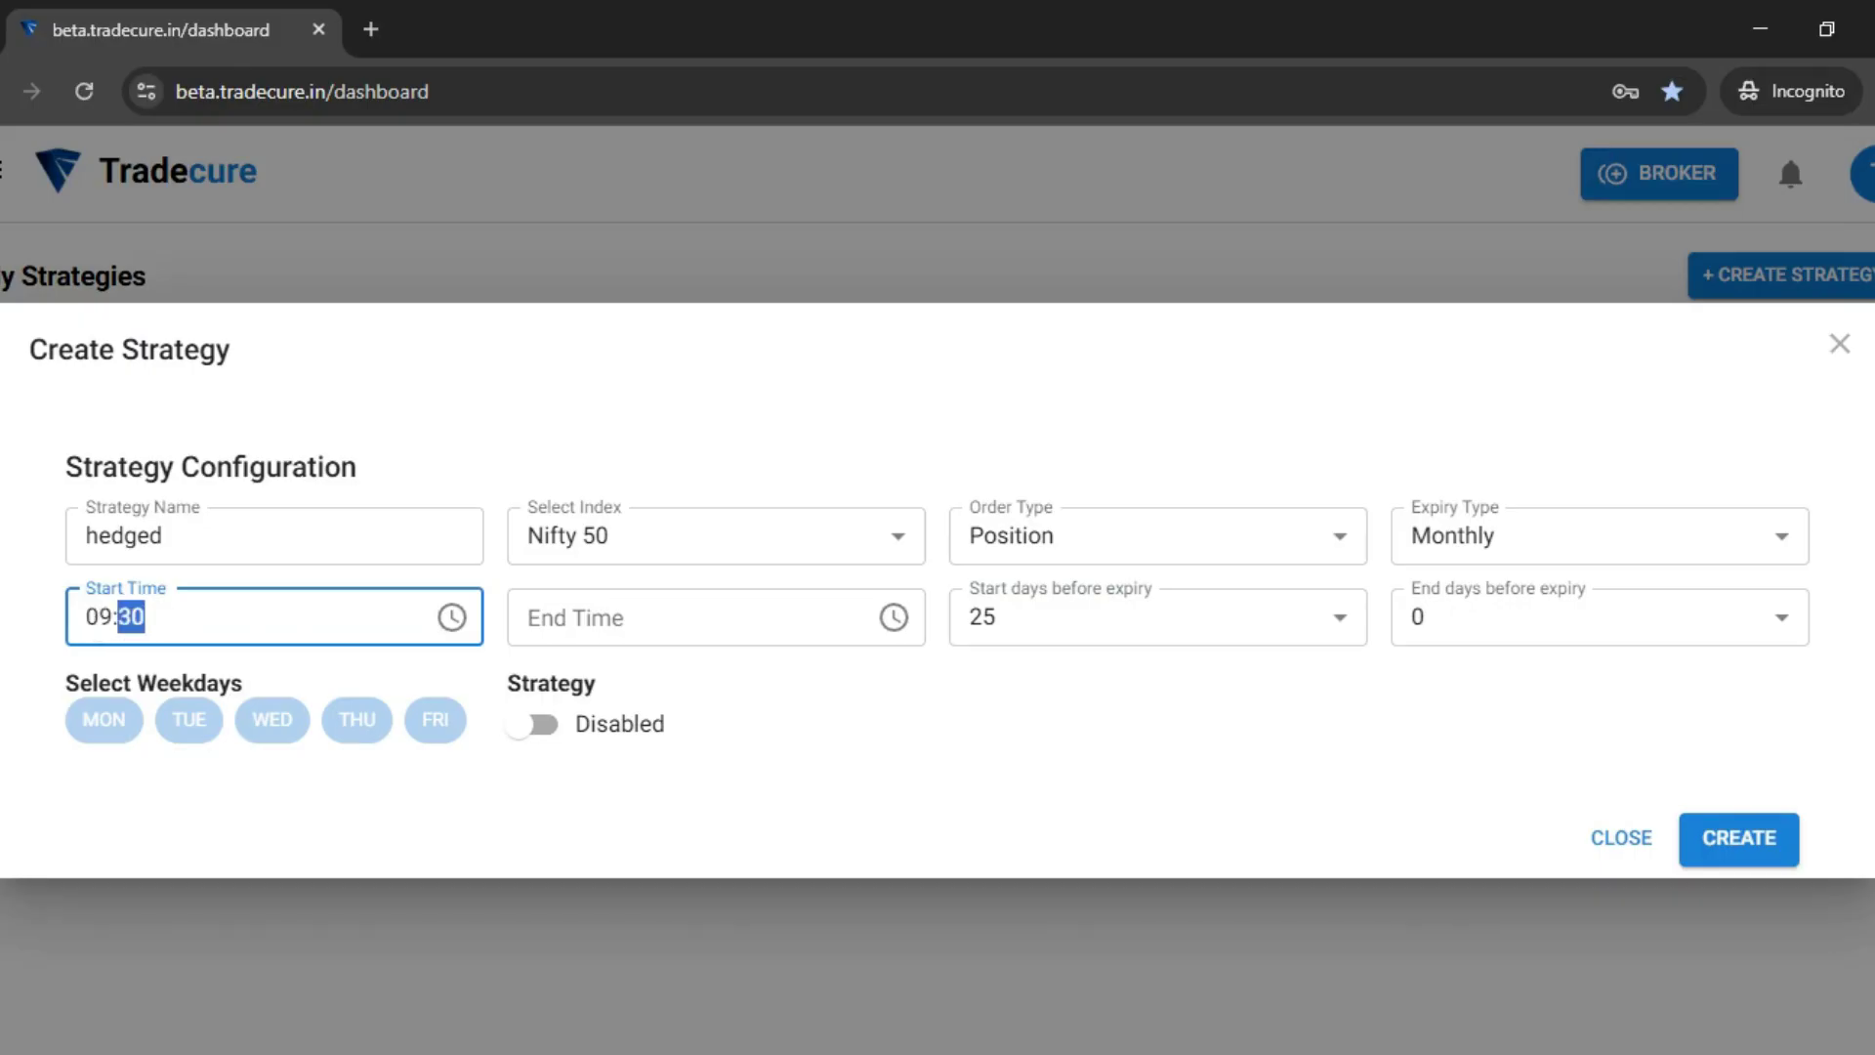
pyautogui.press('Tab')
pyautogui.press('Tab')
pyautogui.write('1501')
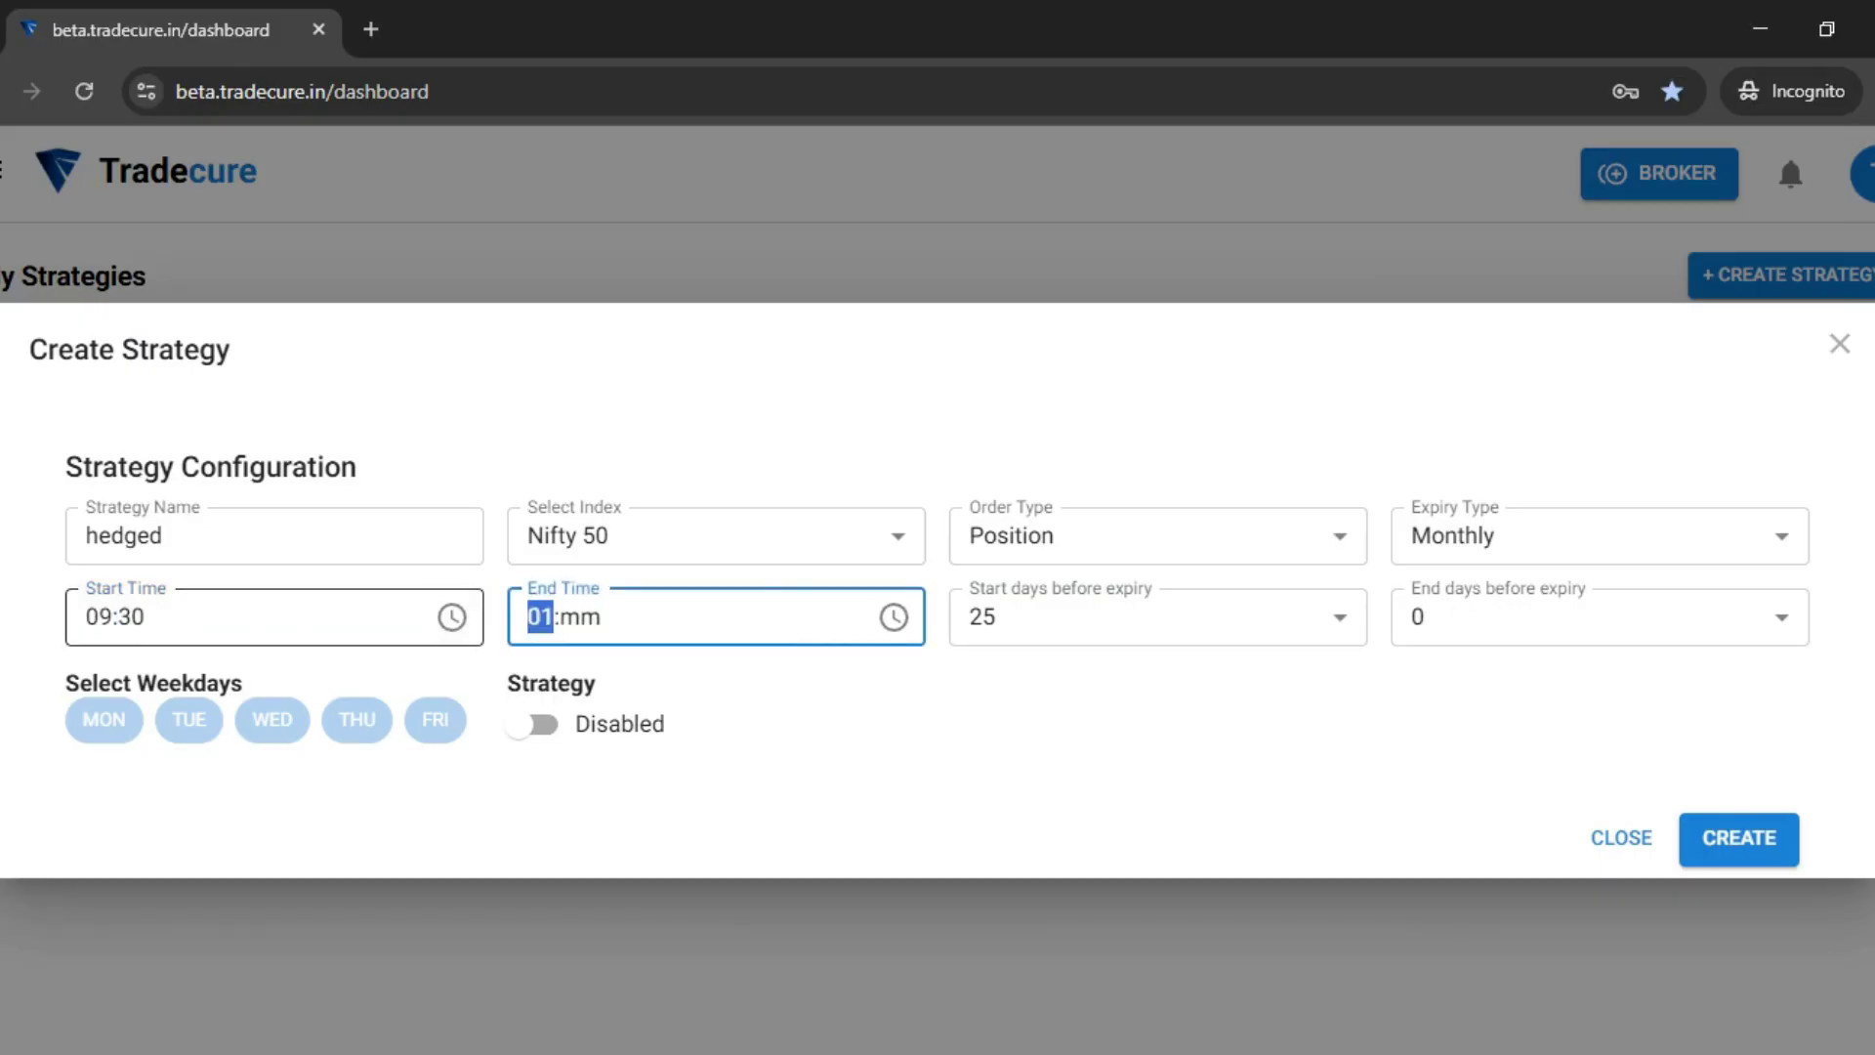
pyautogui.write('5:15')
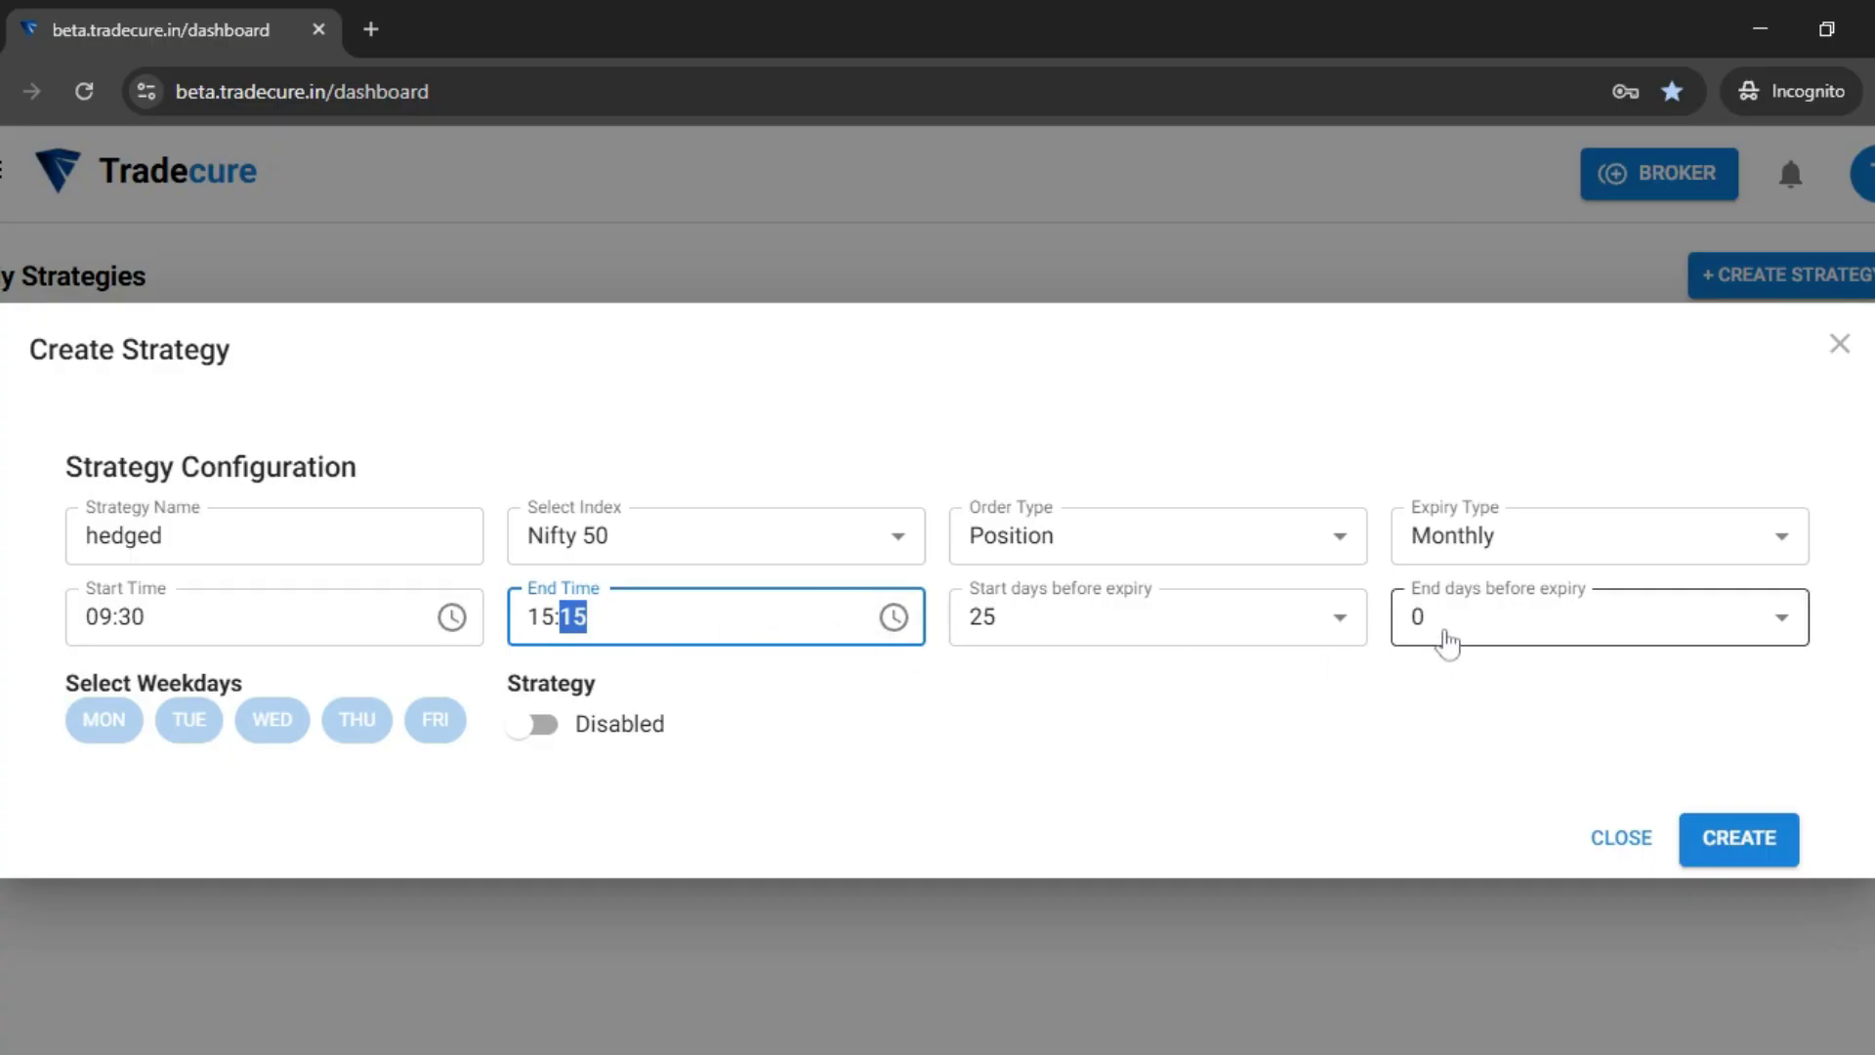
# - Change the strategy's order type to Intraday
pyautogui.click(1043, 742)
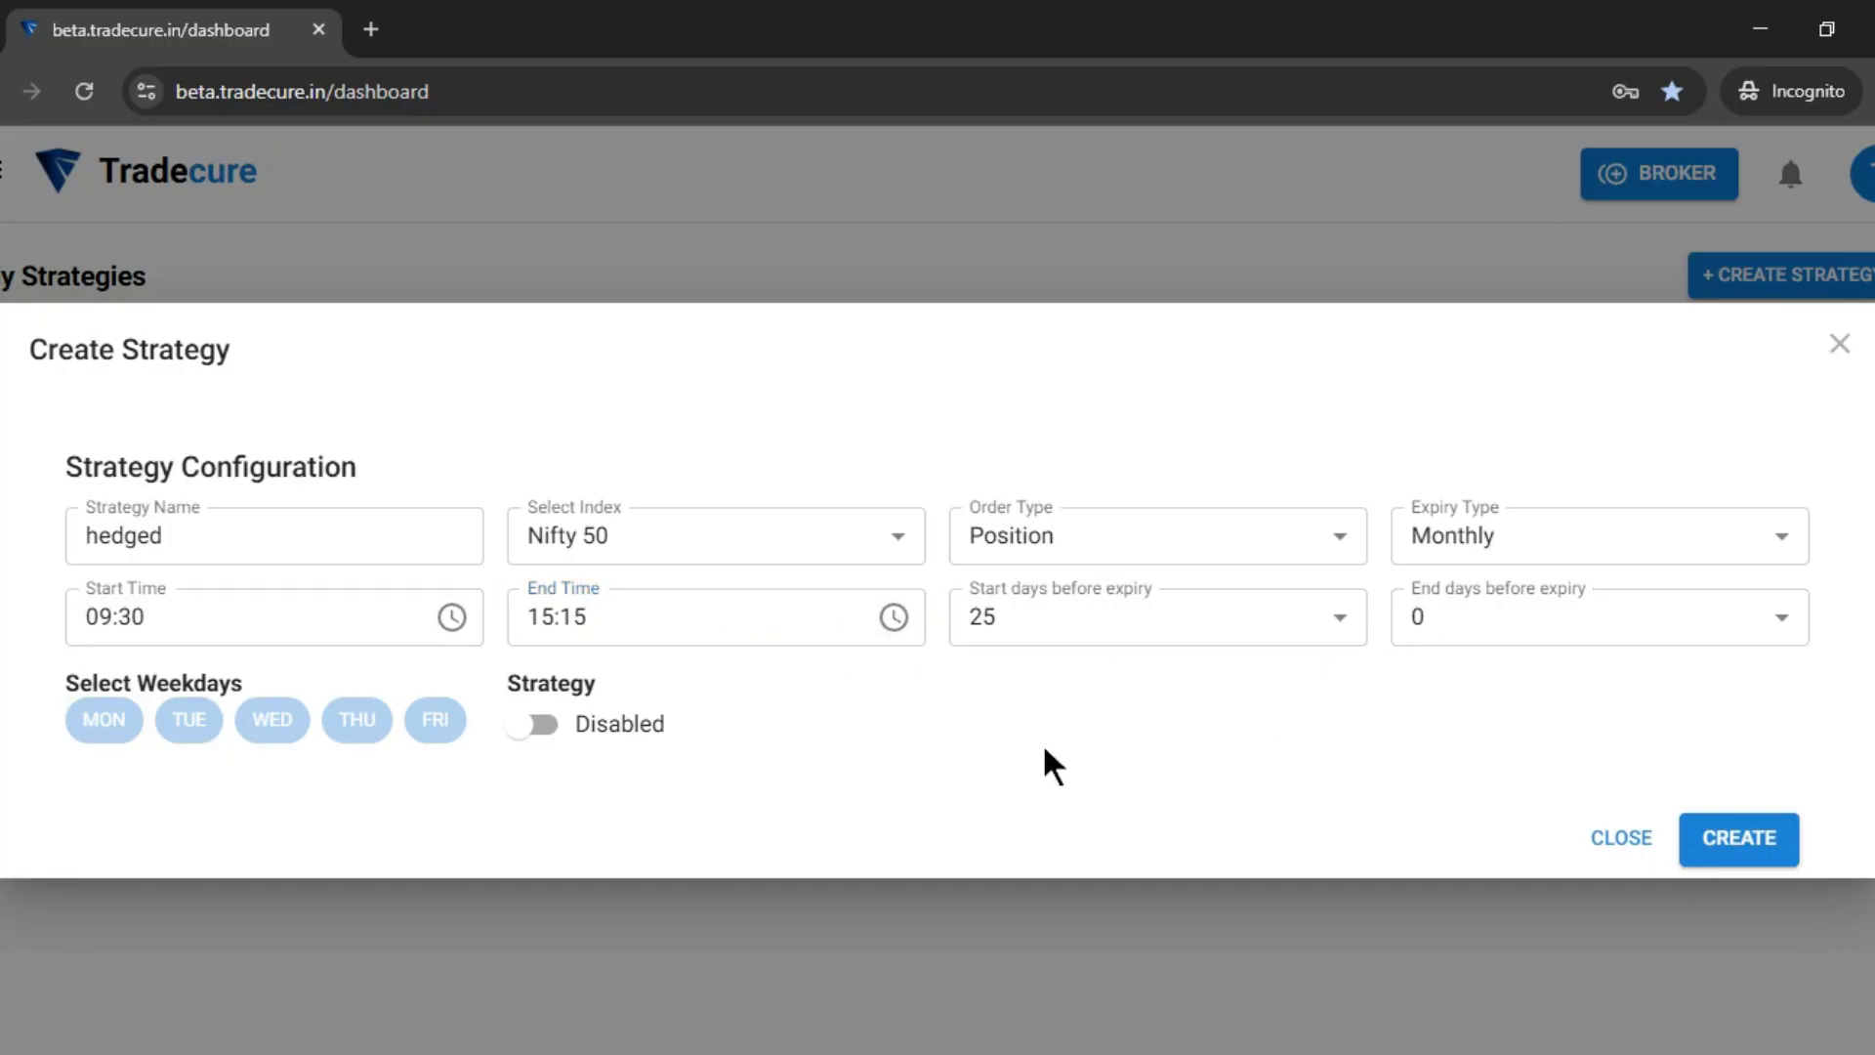
pyautogui.click(1081, 544)
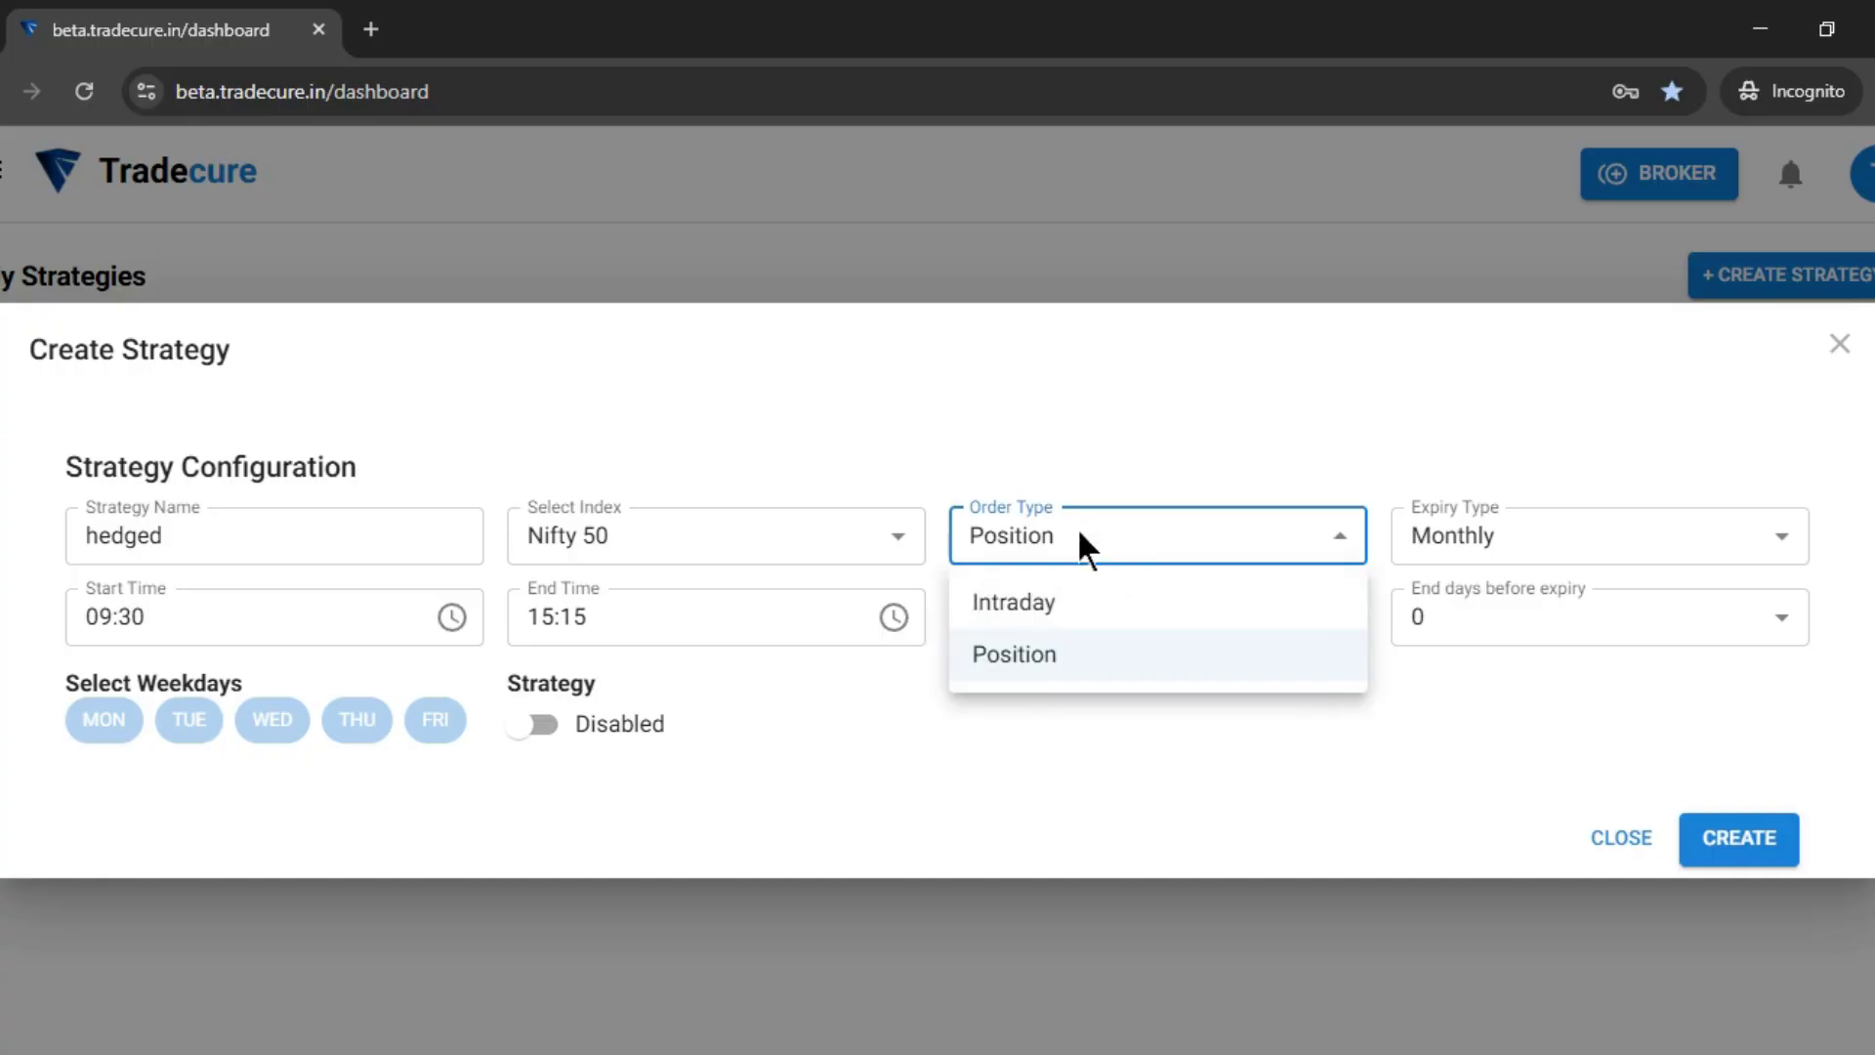
pyautogui.click(1067, 610)
pyautogui.click(1309, 700)
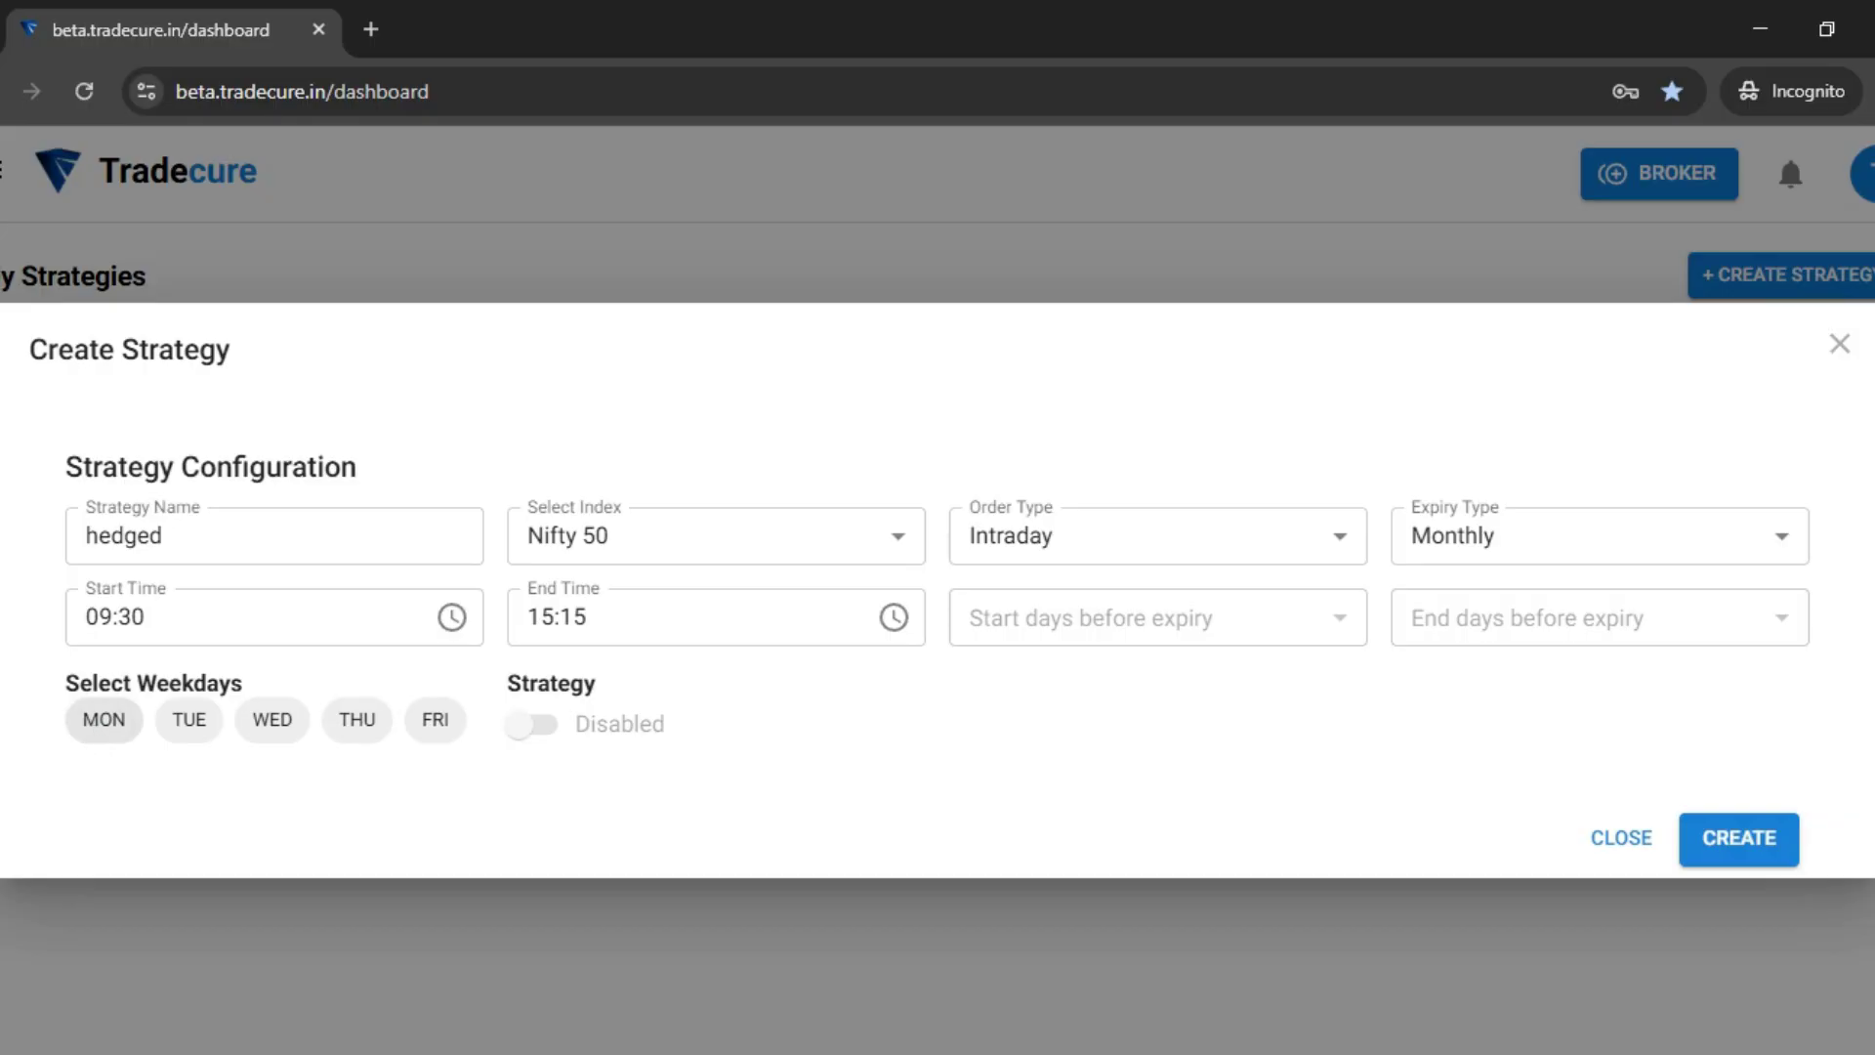
# - Select Monday, Wednesday, Thursday and Friday as the strategy's trading weekdays
pyautogui.click(101, 724)
pyautogui.click(266, 740)
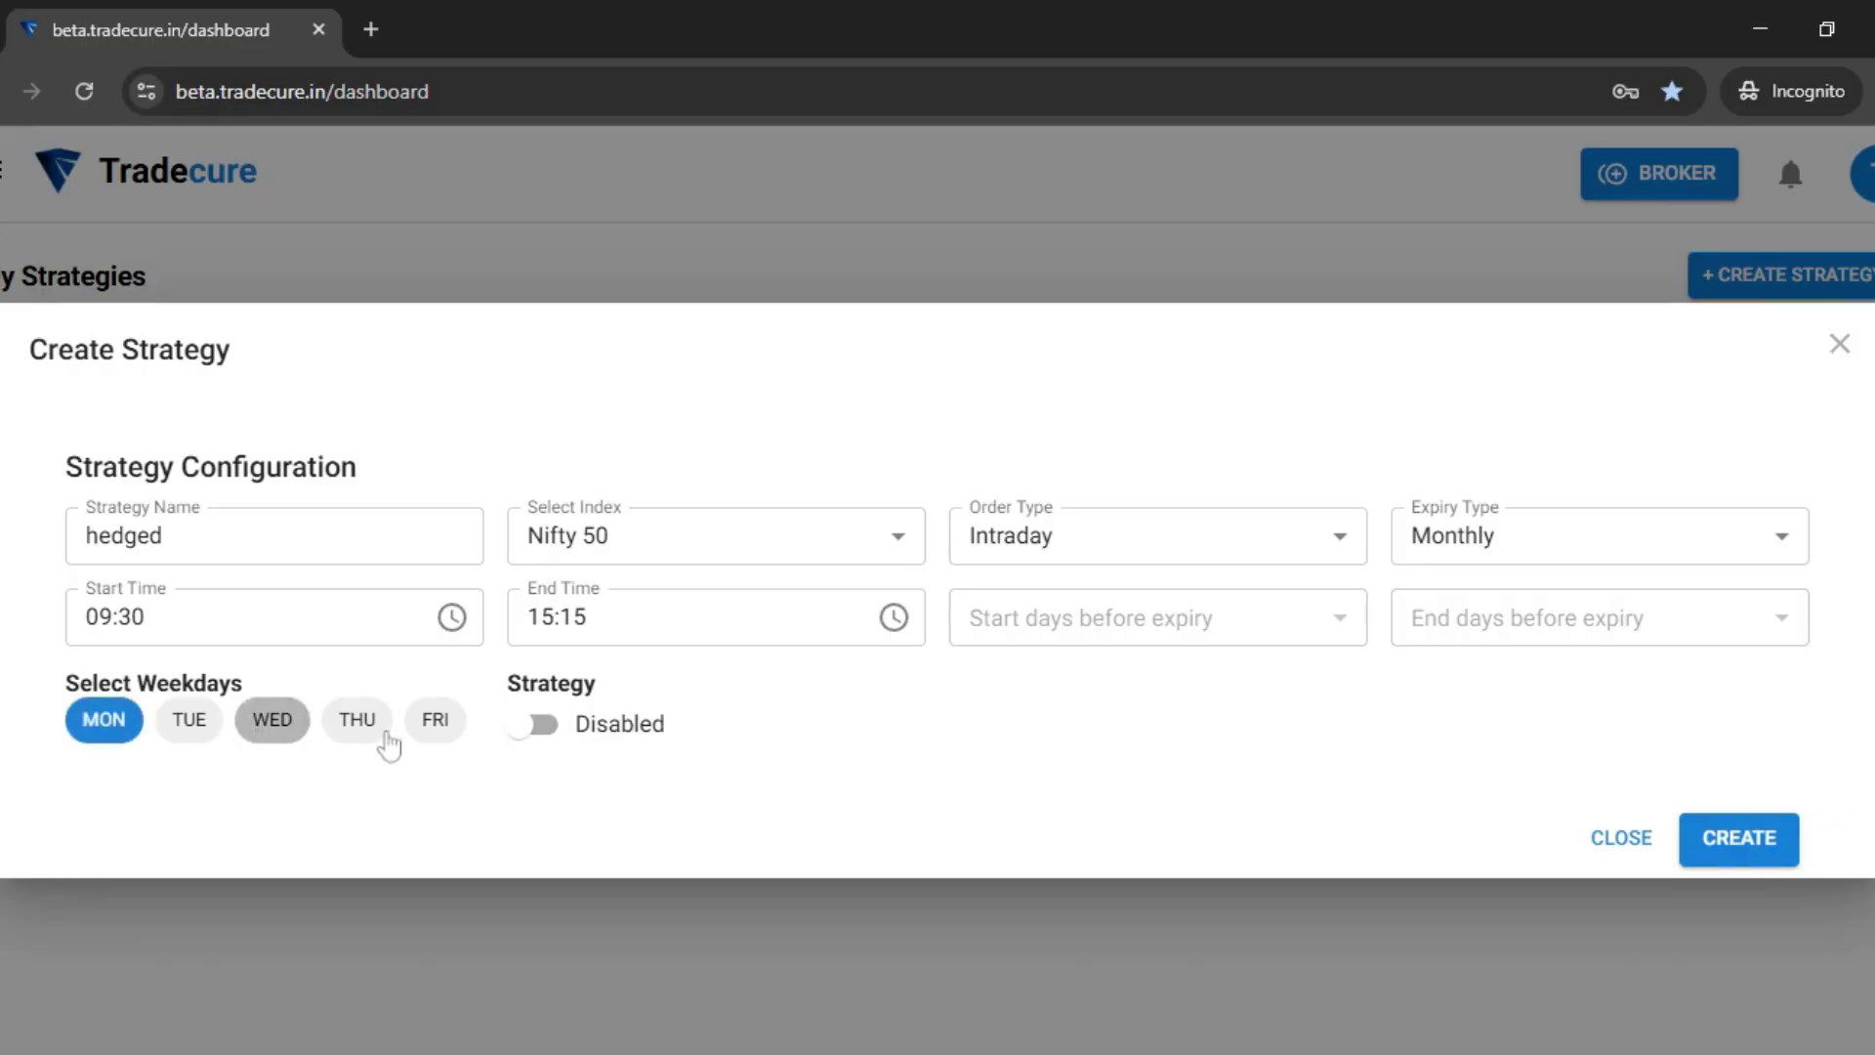
pyautogui.click(379, 742)
pyautogui.click(425, 744)
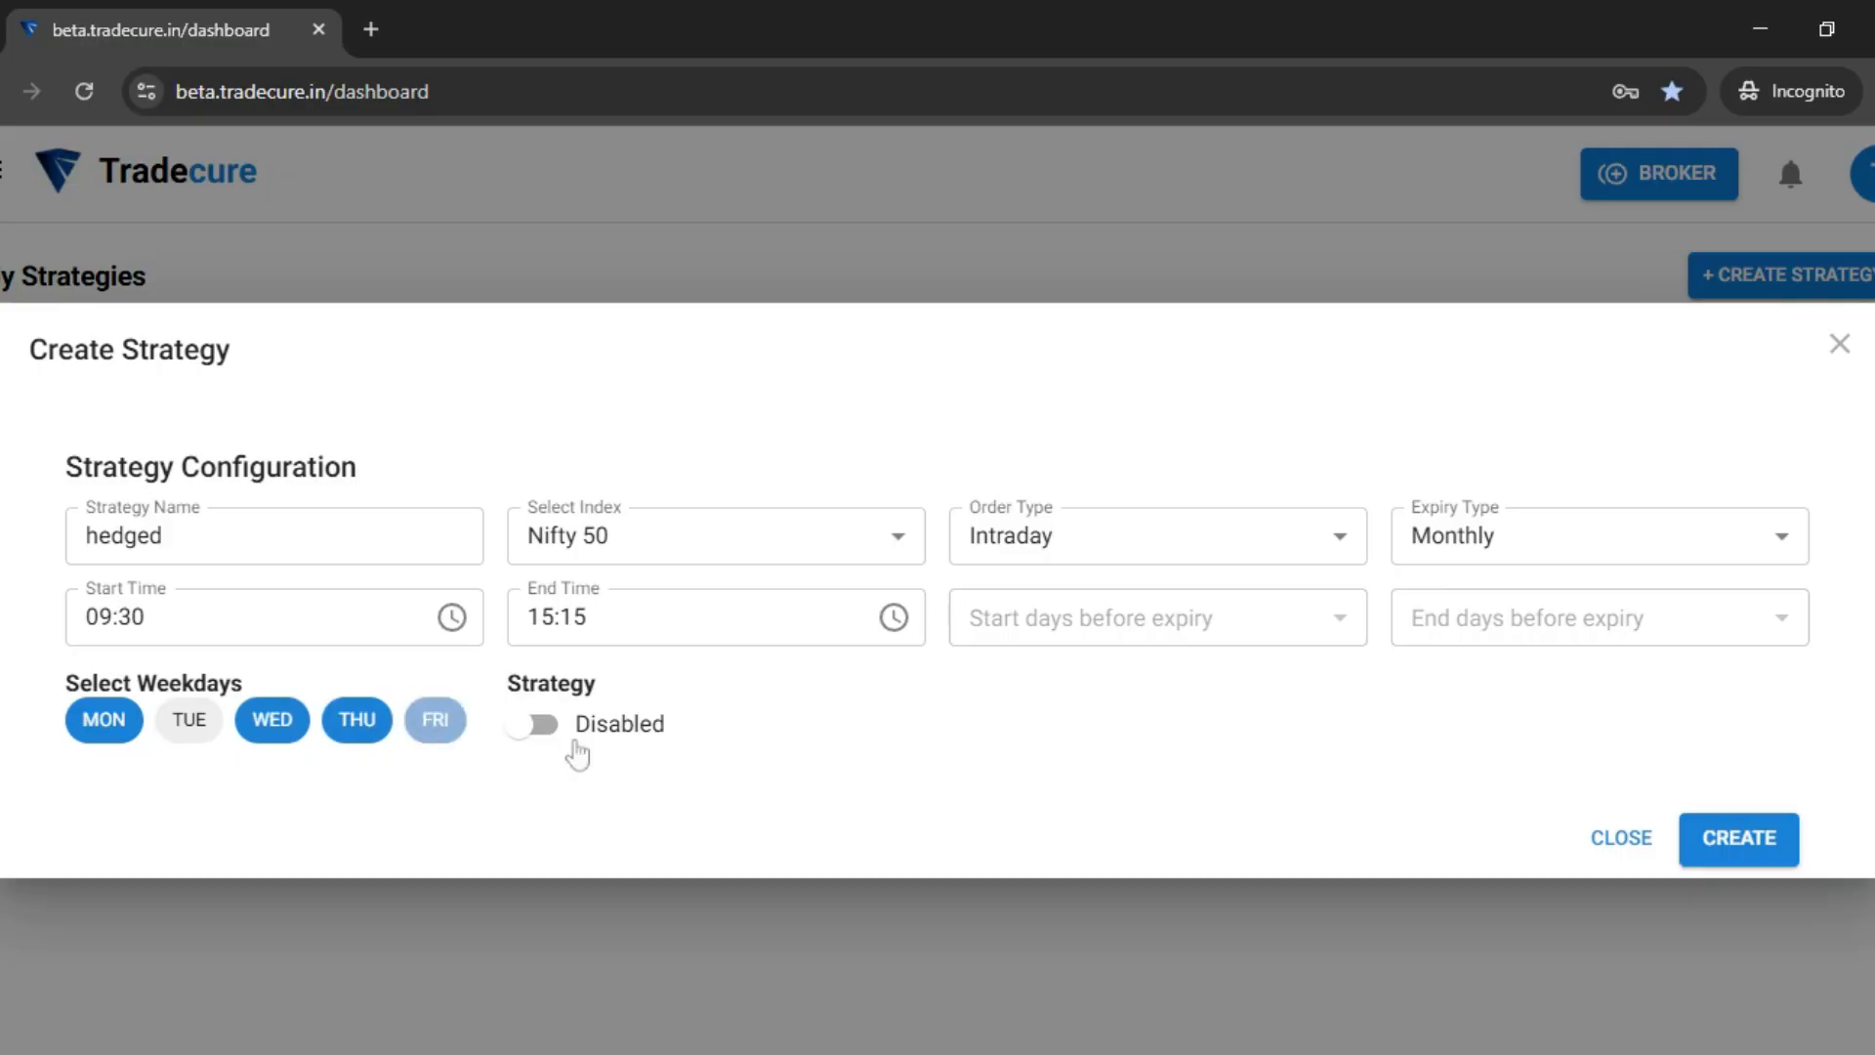
# - Set the strategy's expiry type to Weekly and create the strategy
pyautogui.click(1569, 544)
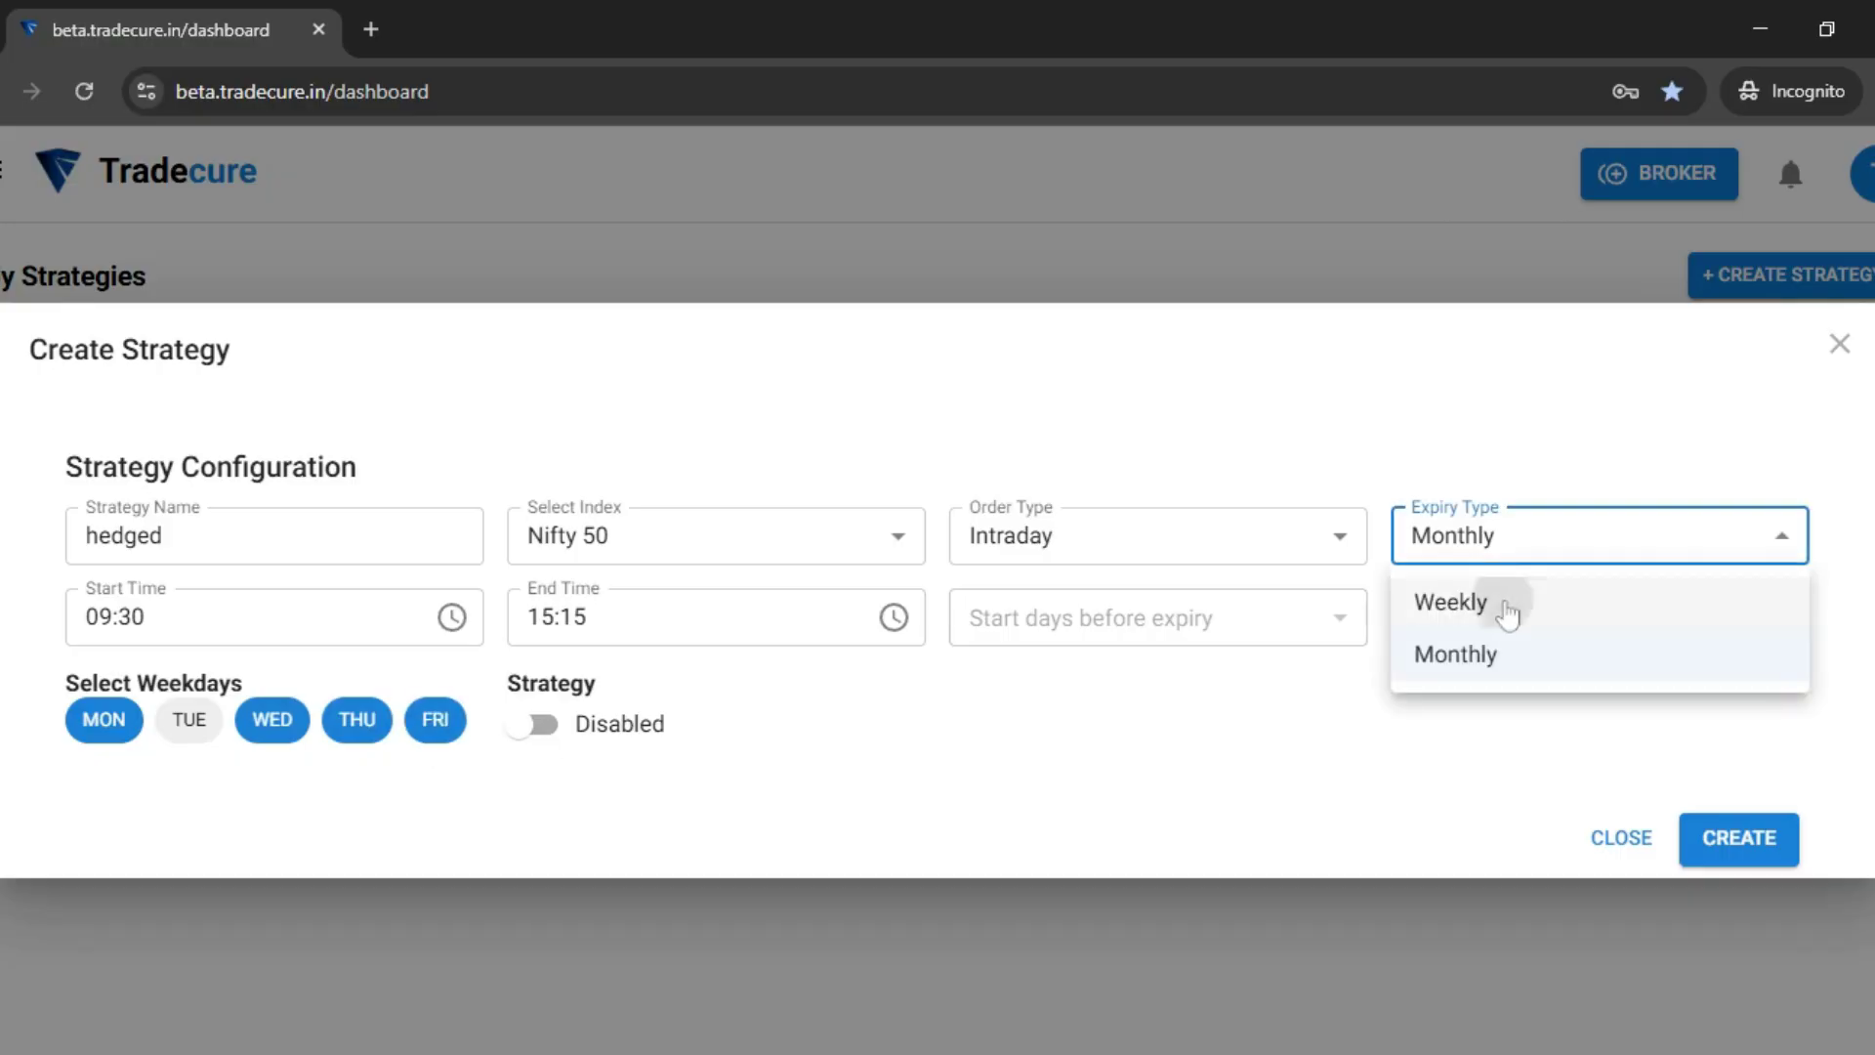
pyautogui.click(1508, 612)
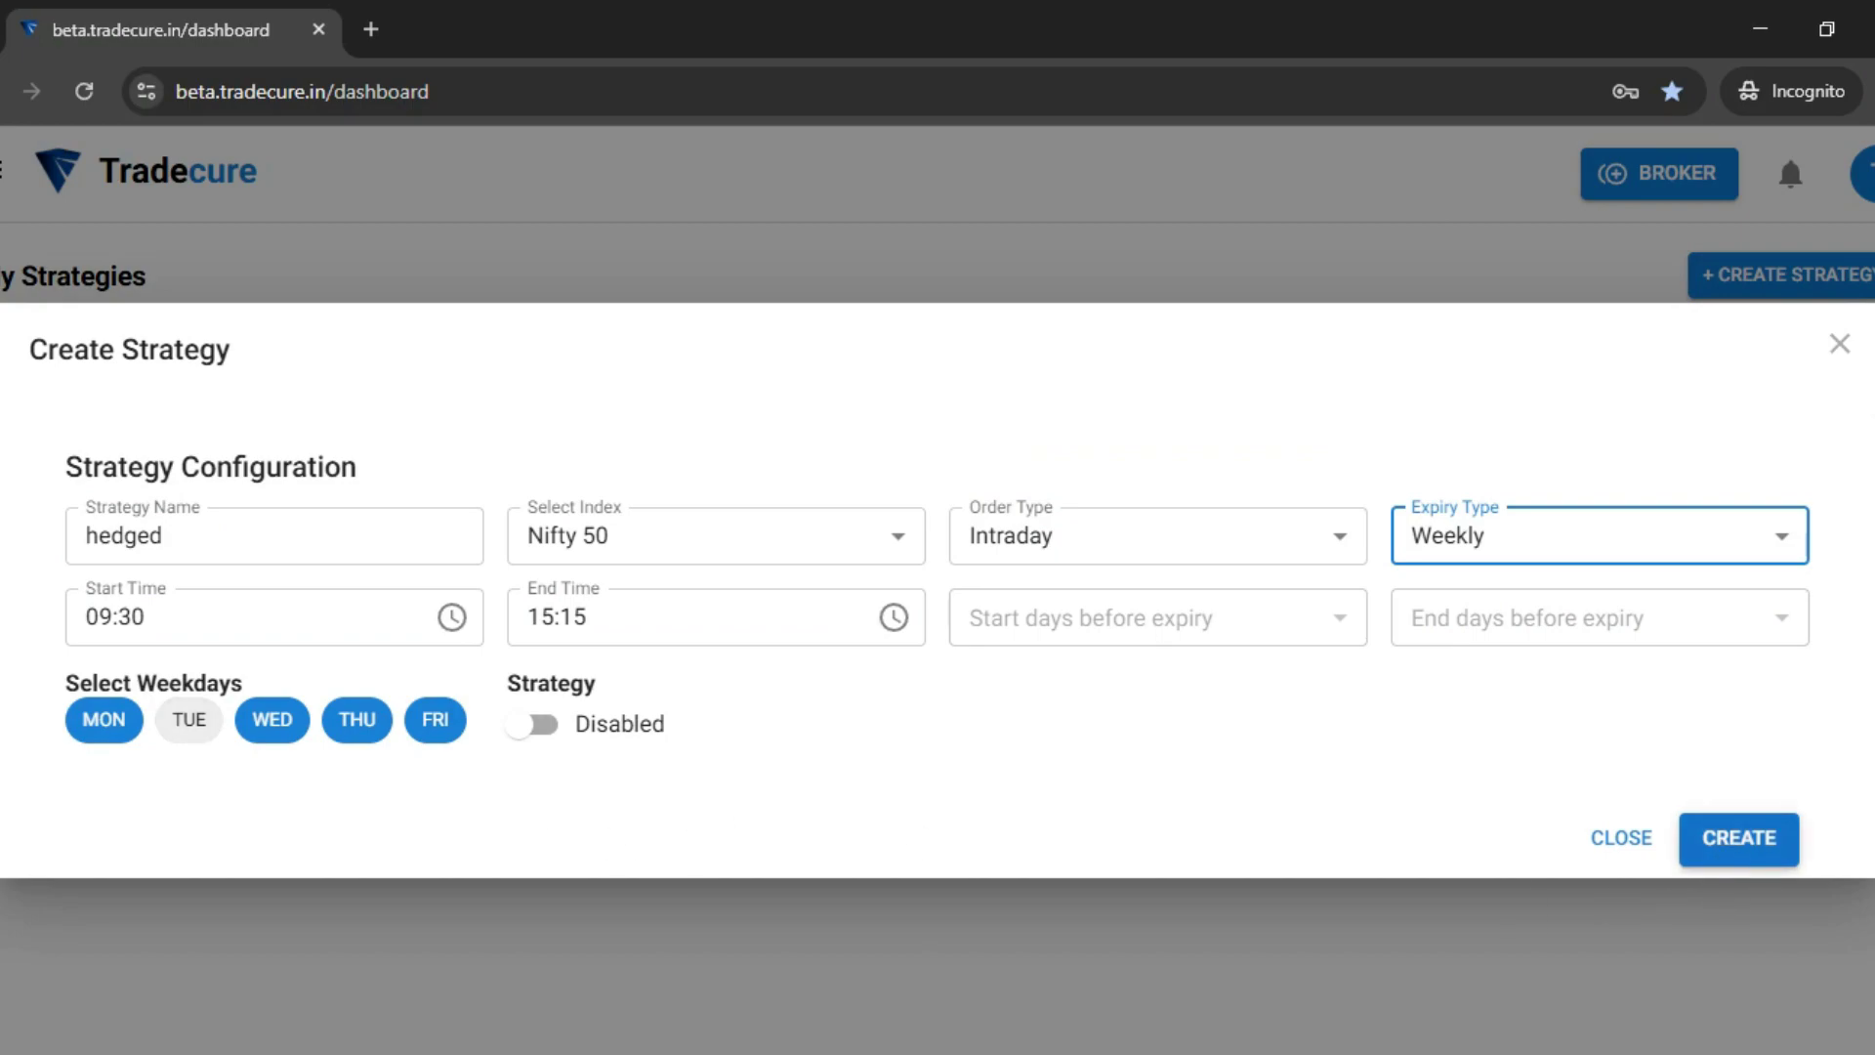
pyautogui.click(1723, 846)
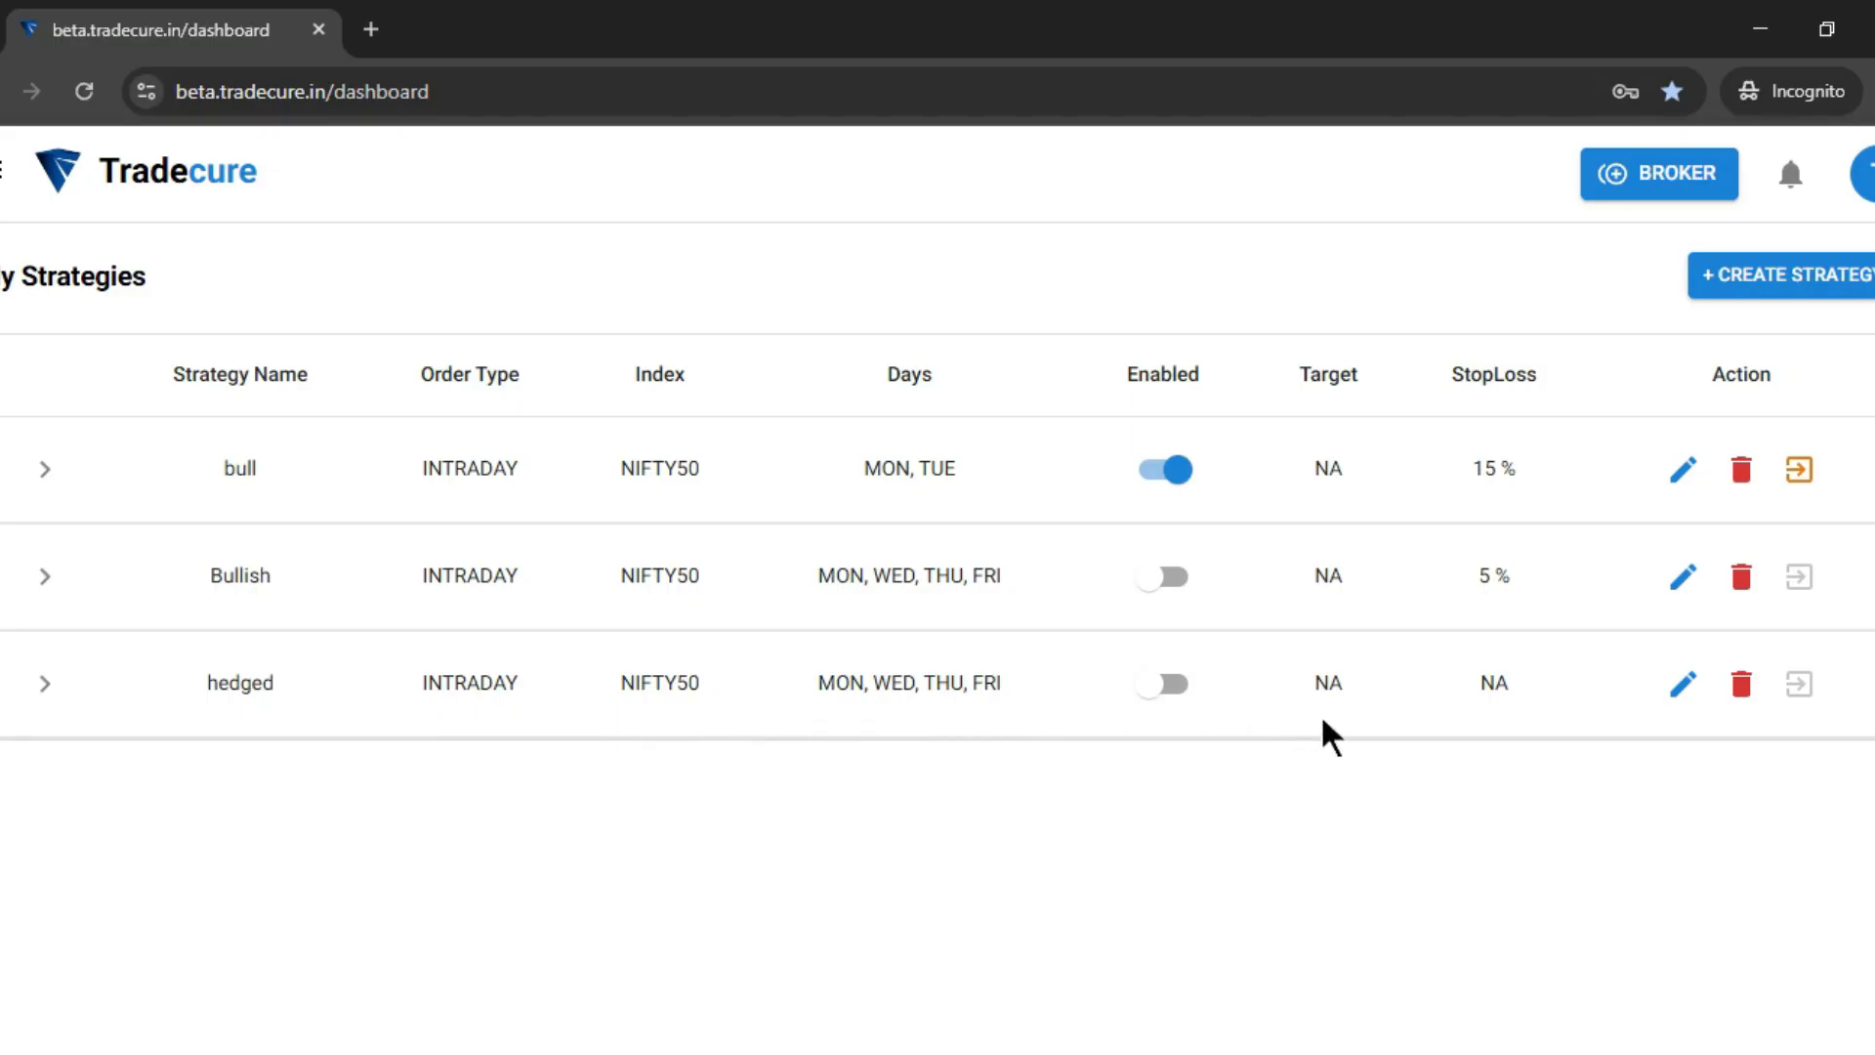
# - Open the "hedged" strategy for editing and look over its configuration page
pyautogui.click(1693, 686)
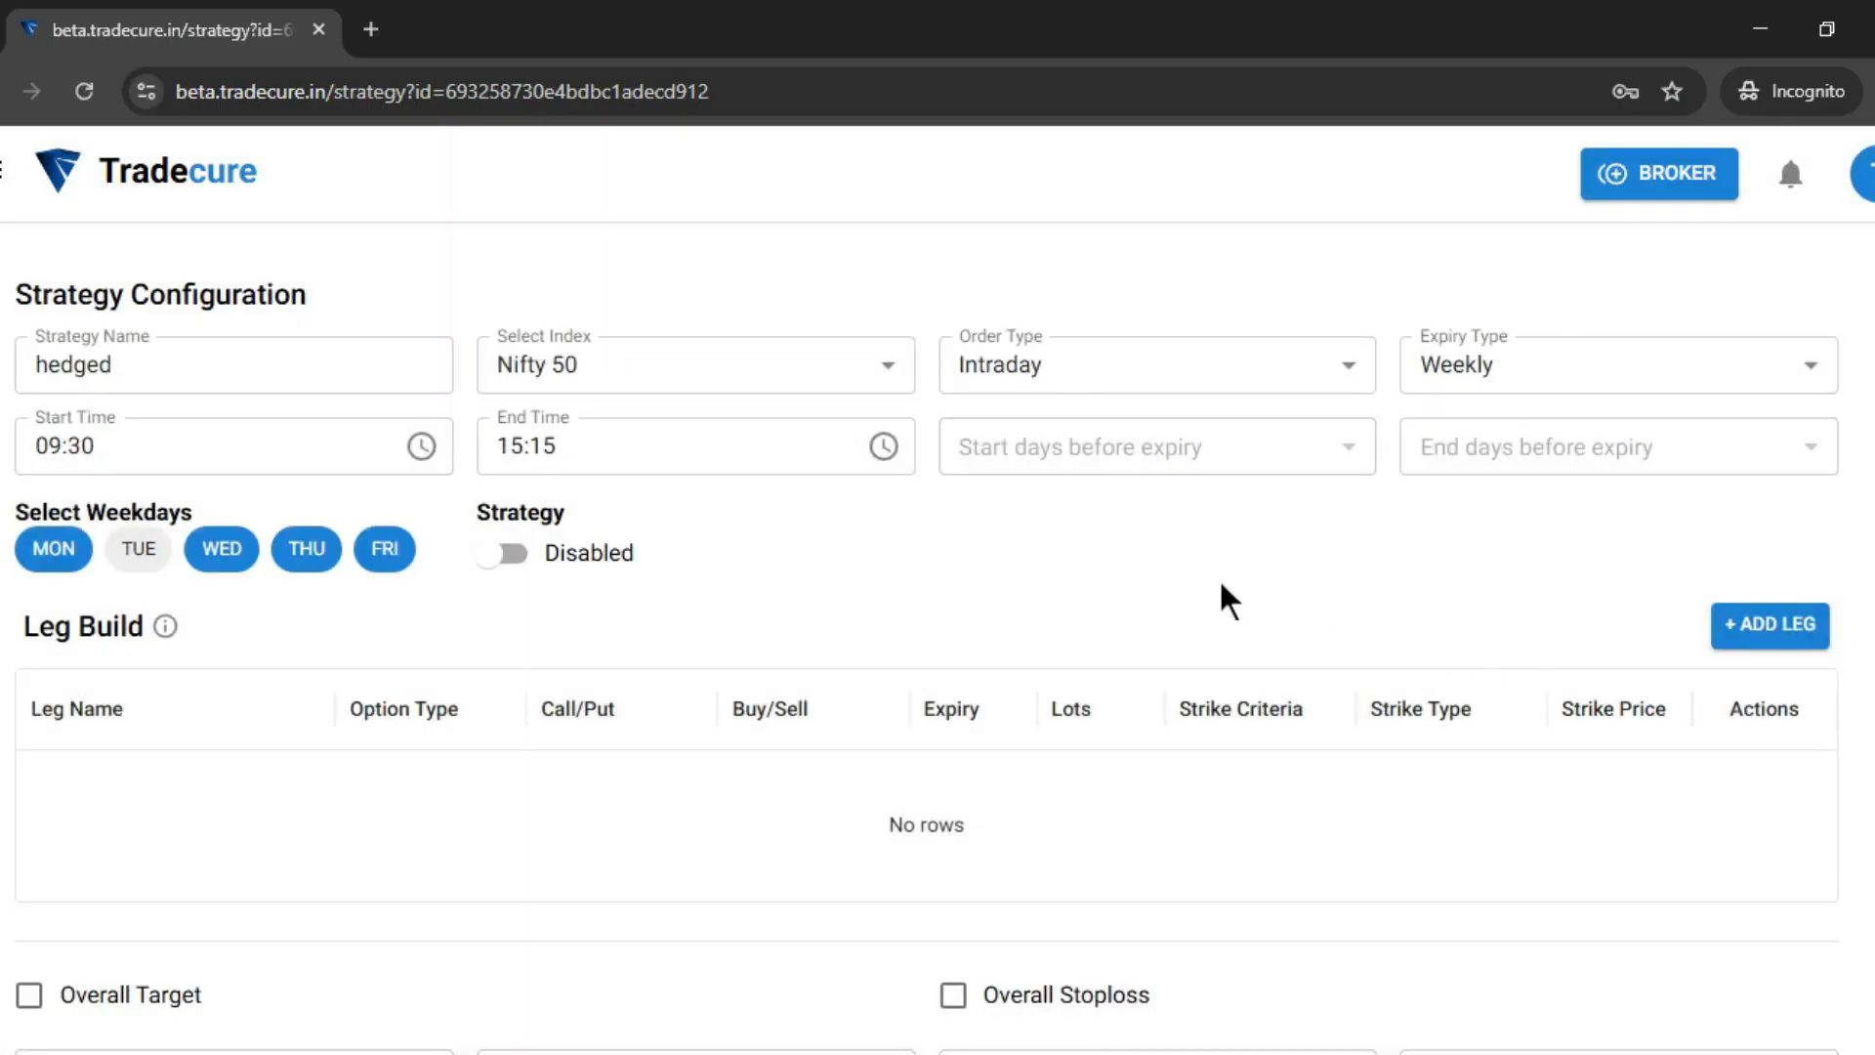
pyautogui.scroll(-2, 1221, 590)
pyautogui.scroll(2, 1254, 596)
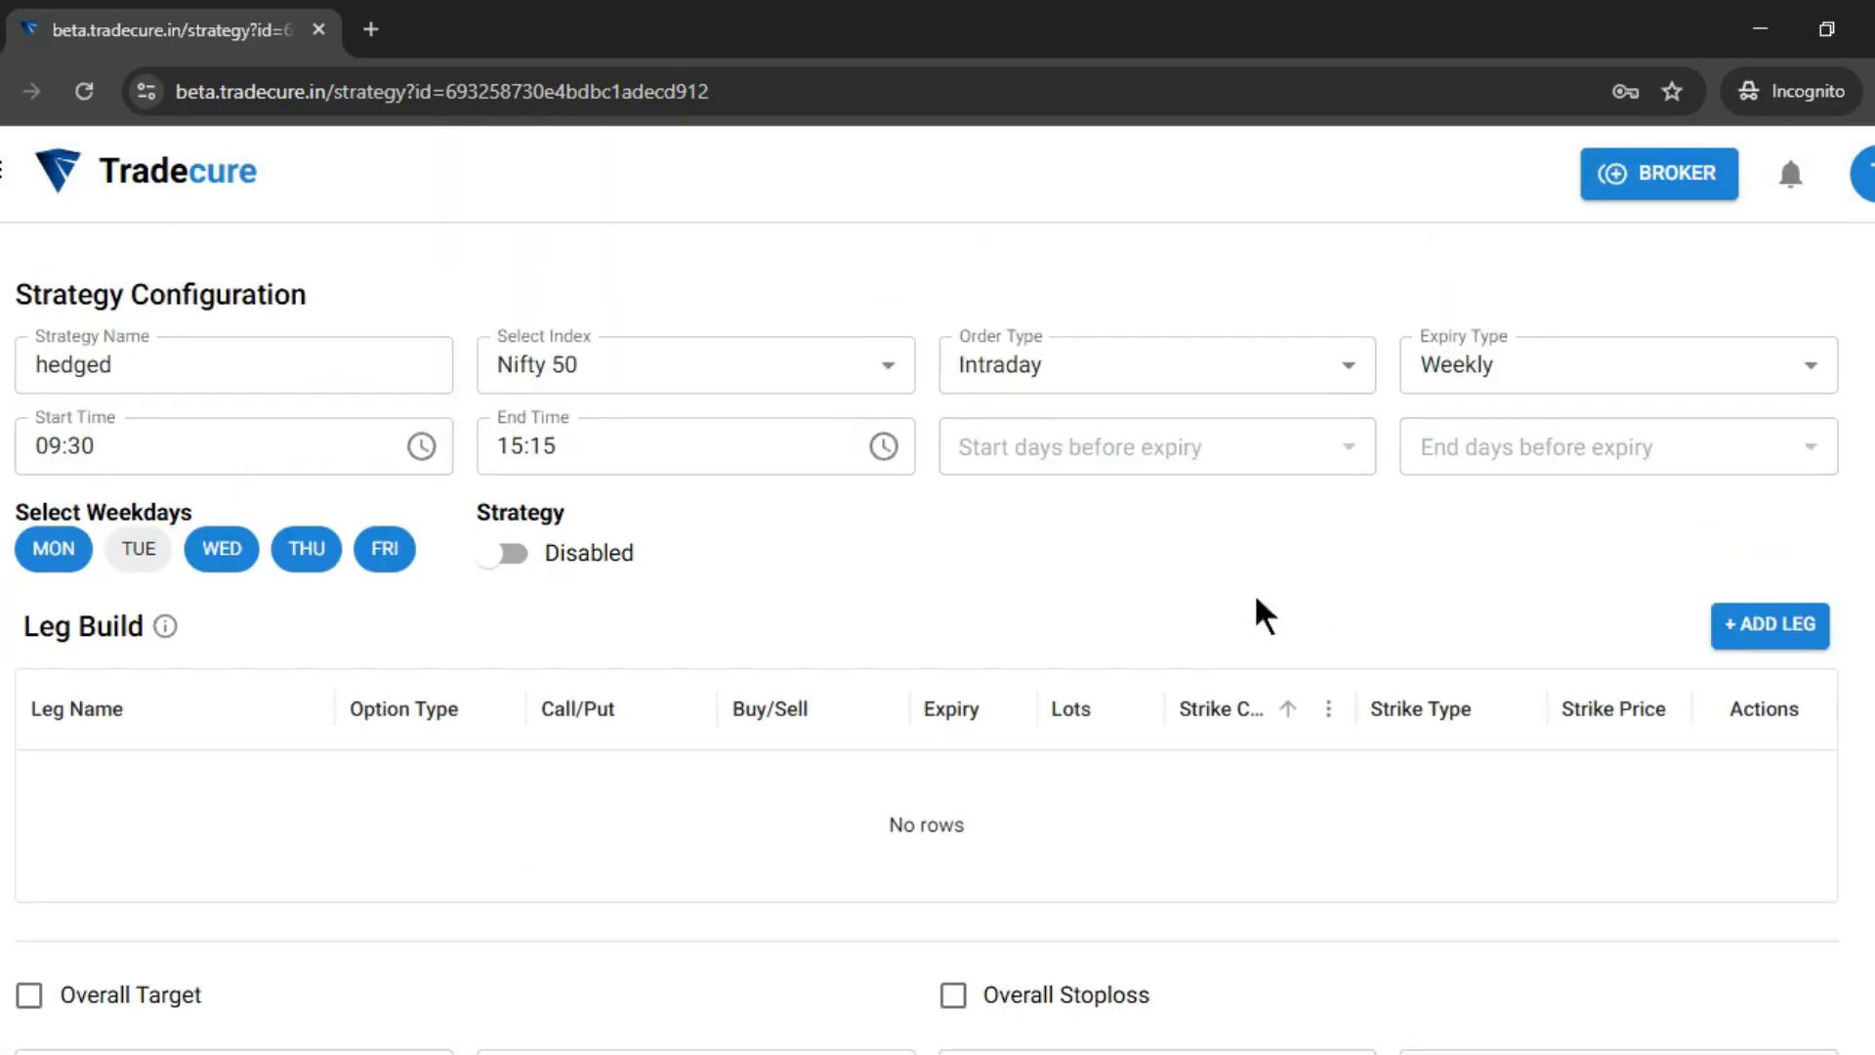
# - Start a new leg as a Buy Call option with expiry 0 (Current) and 1 lot
pyautogui.click(1770, 633)
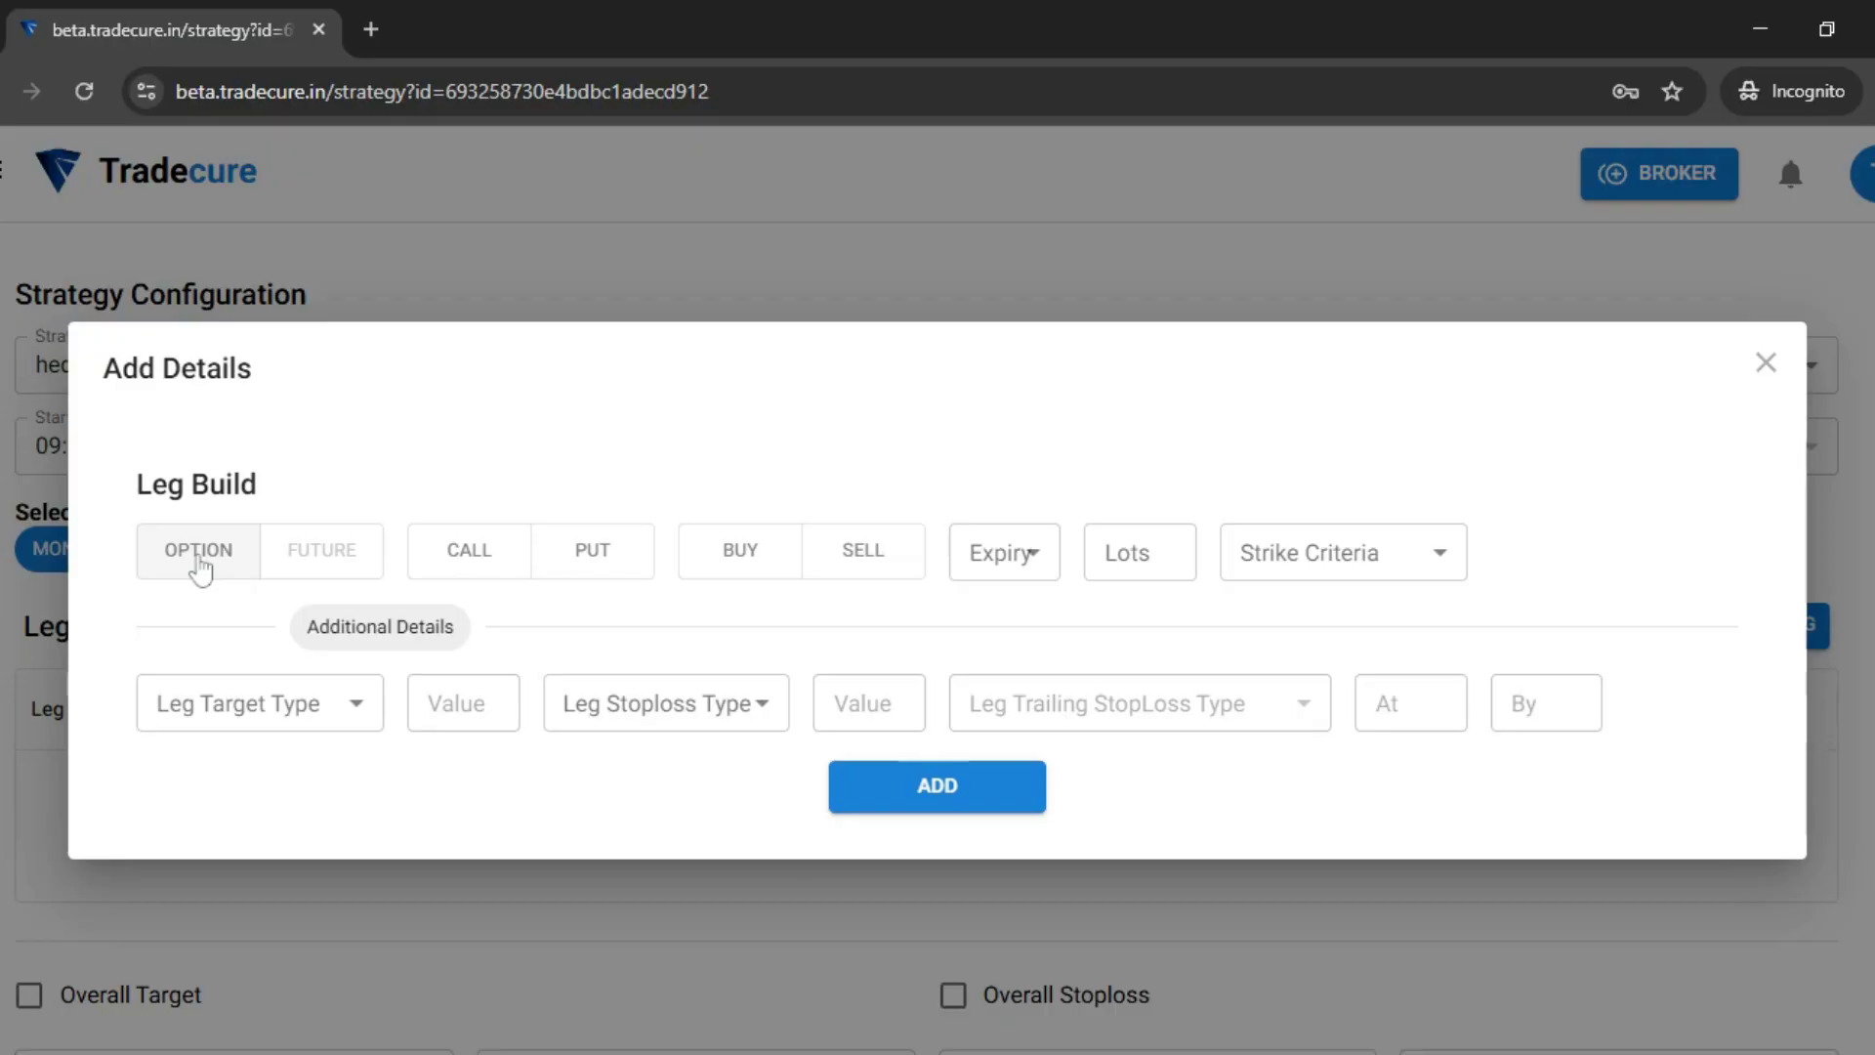
pyautogui.click(200, 566)
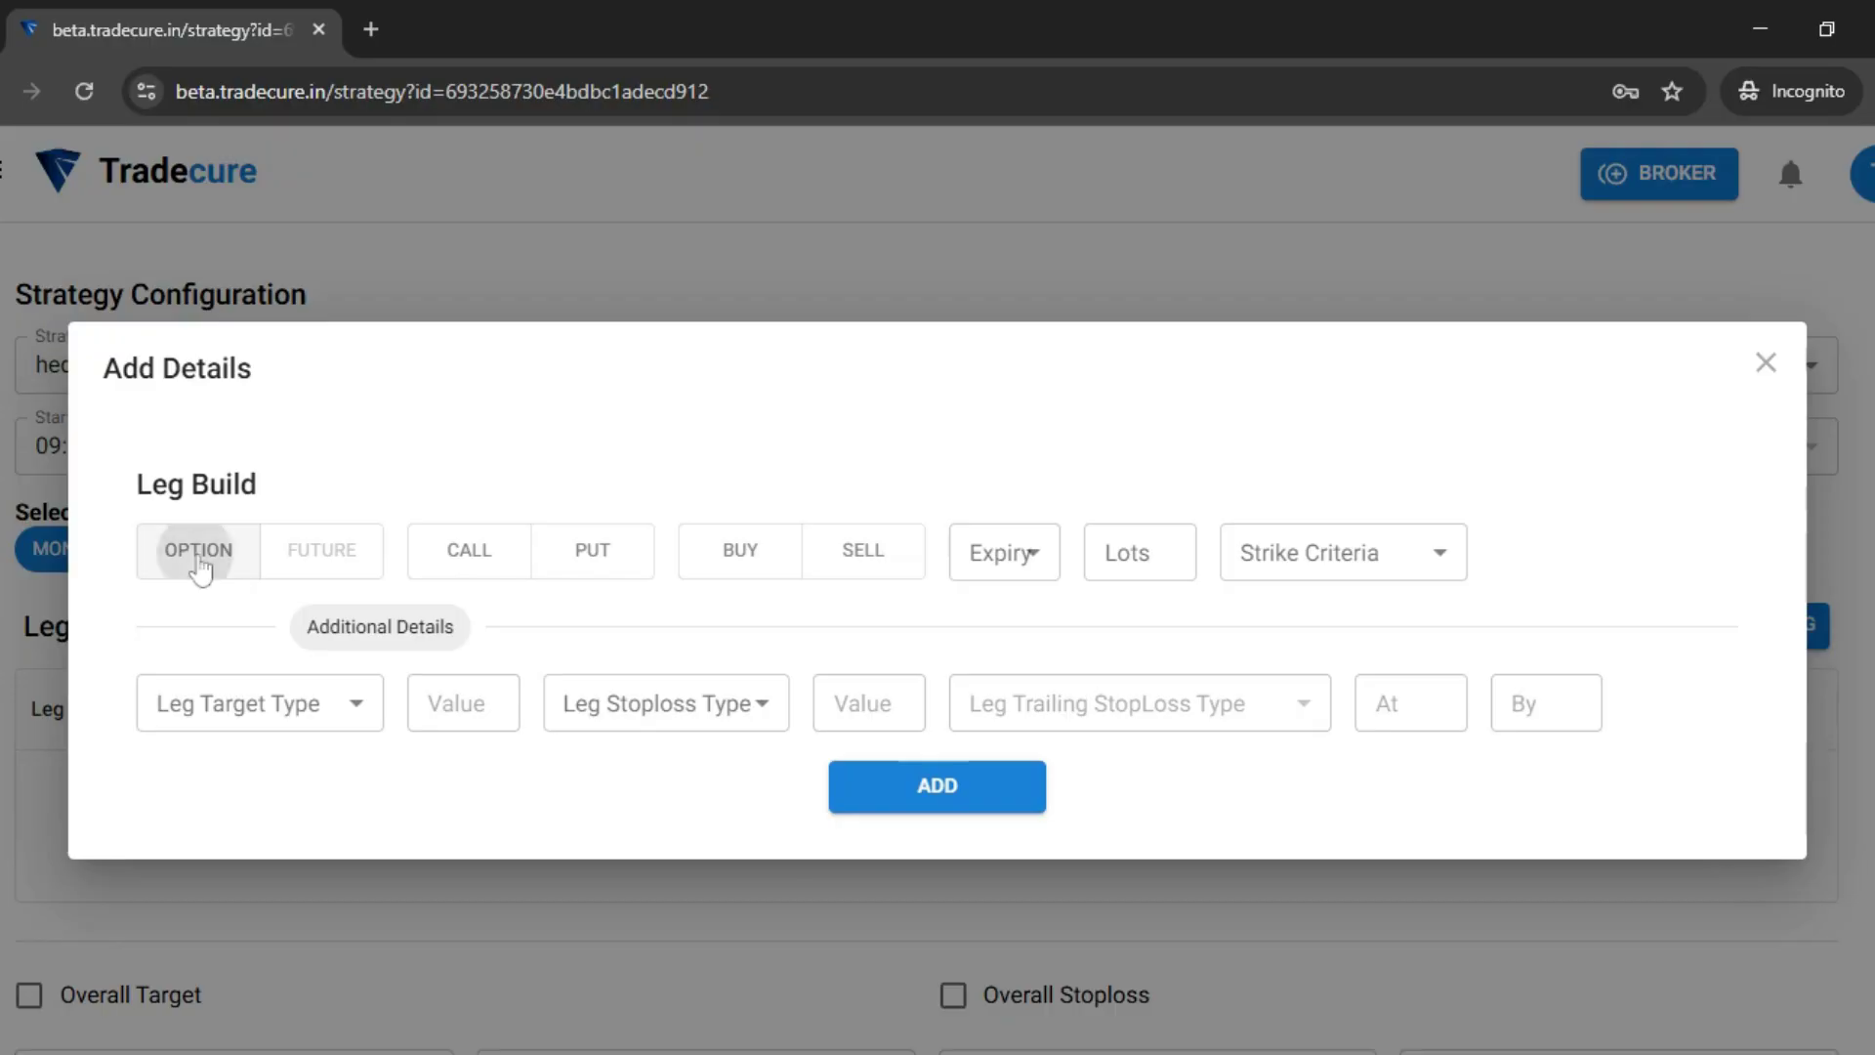
pyautogui.click(461, 566)
pyautogui.click(752, 583)
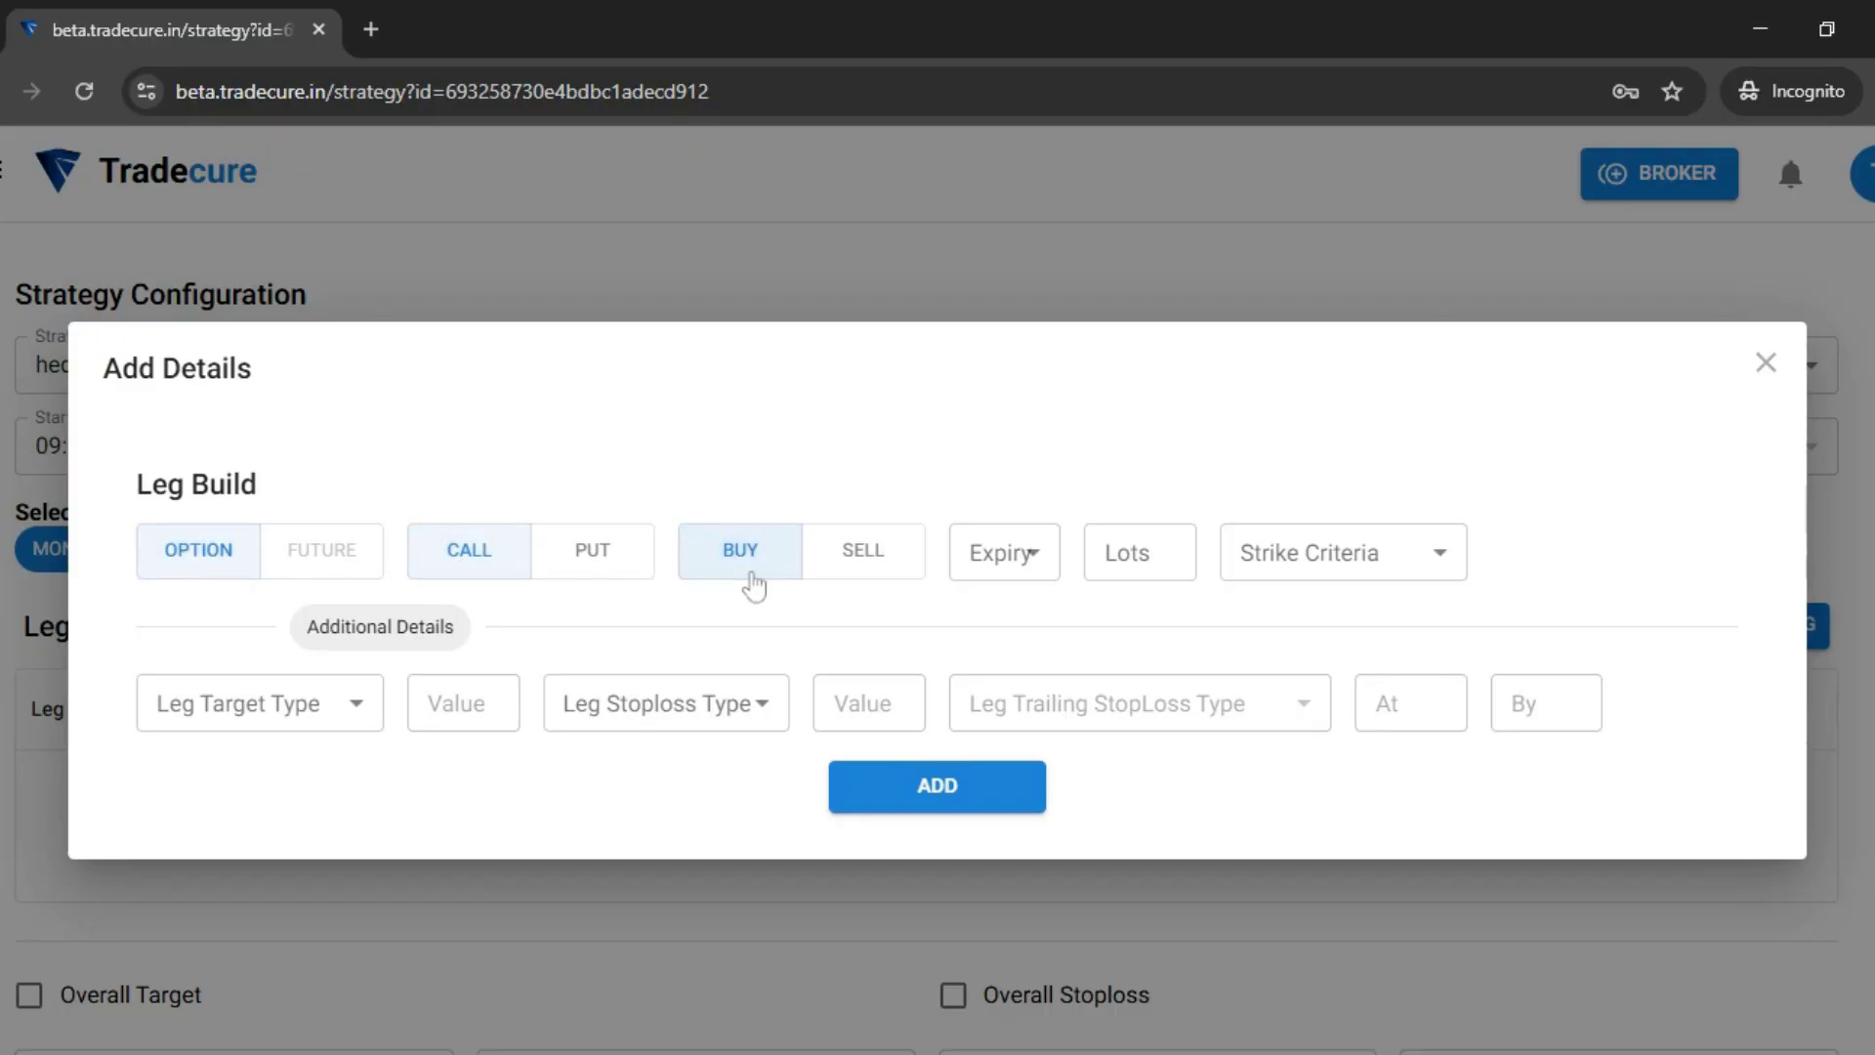
pyautogui.click(1004, 574)
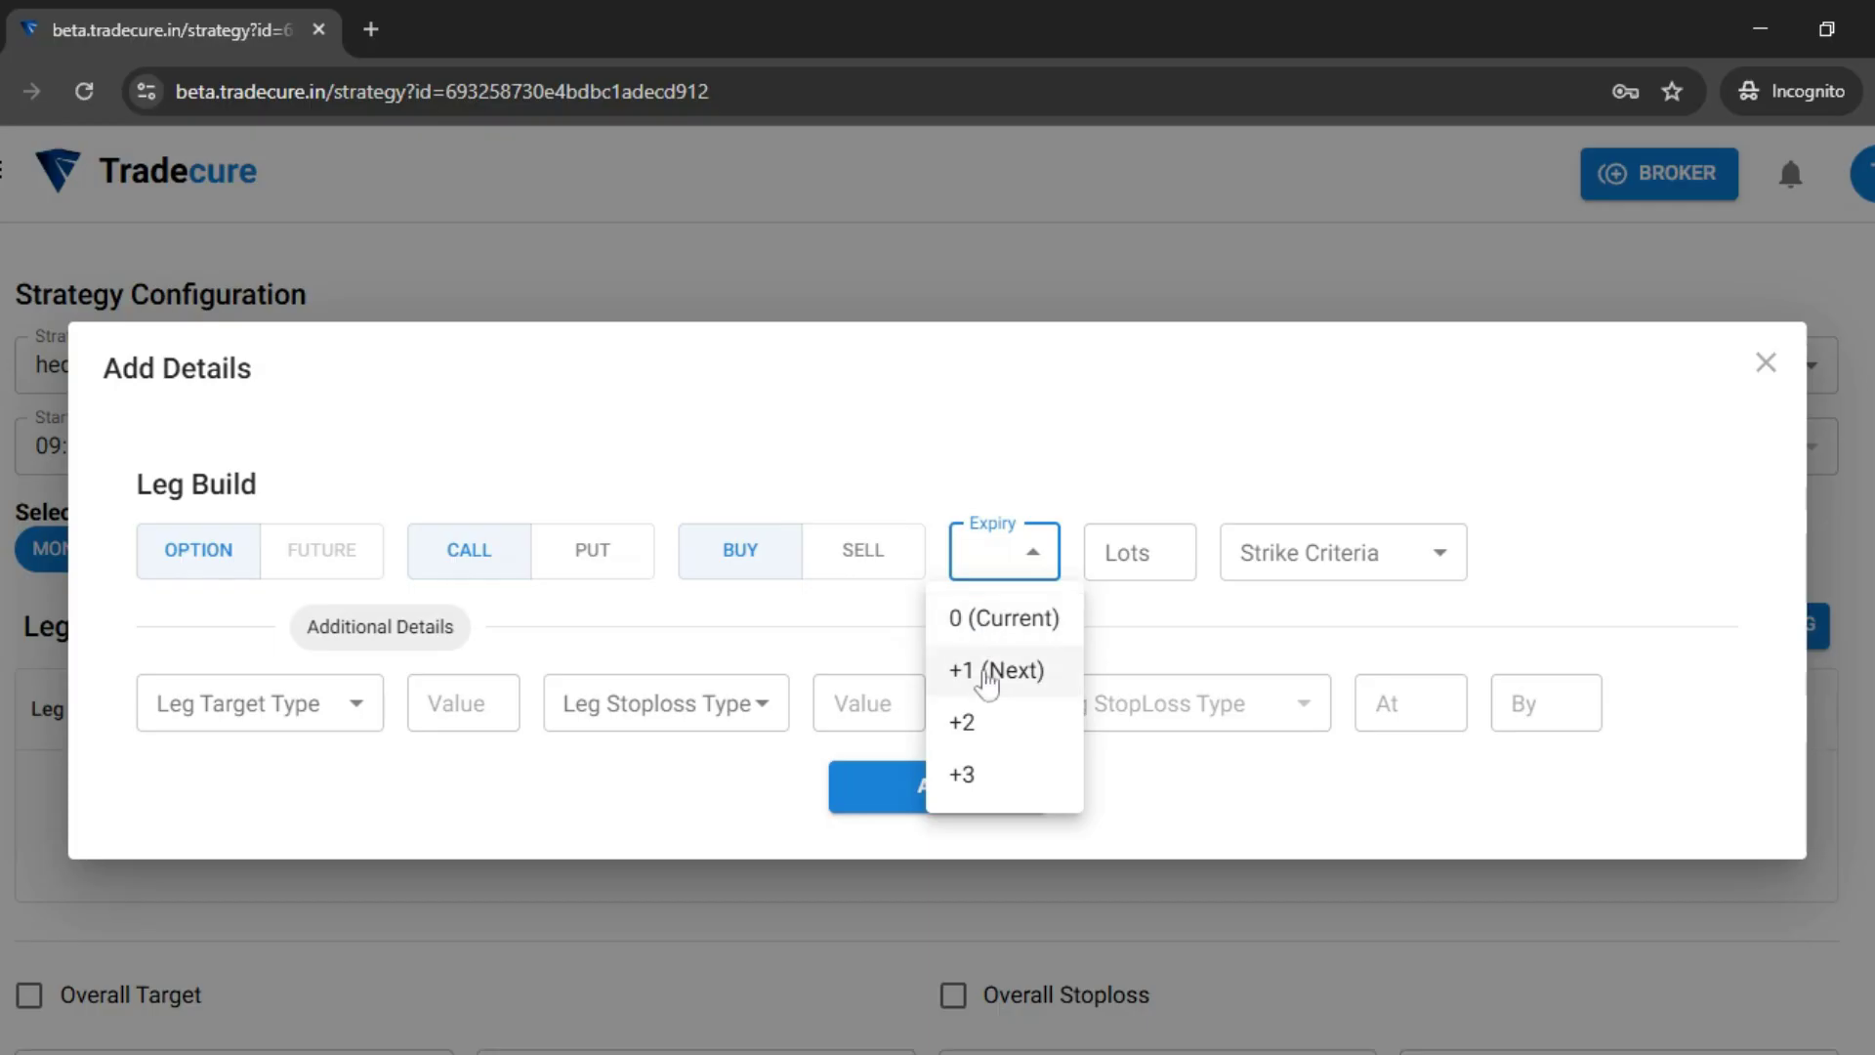
pyautogui.click(987, 633)
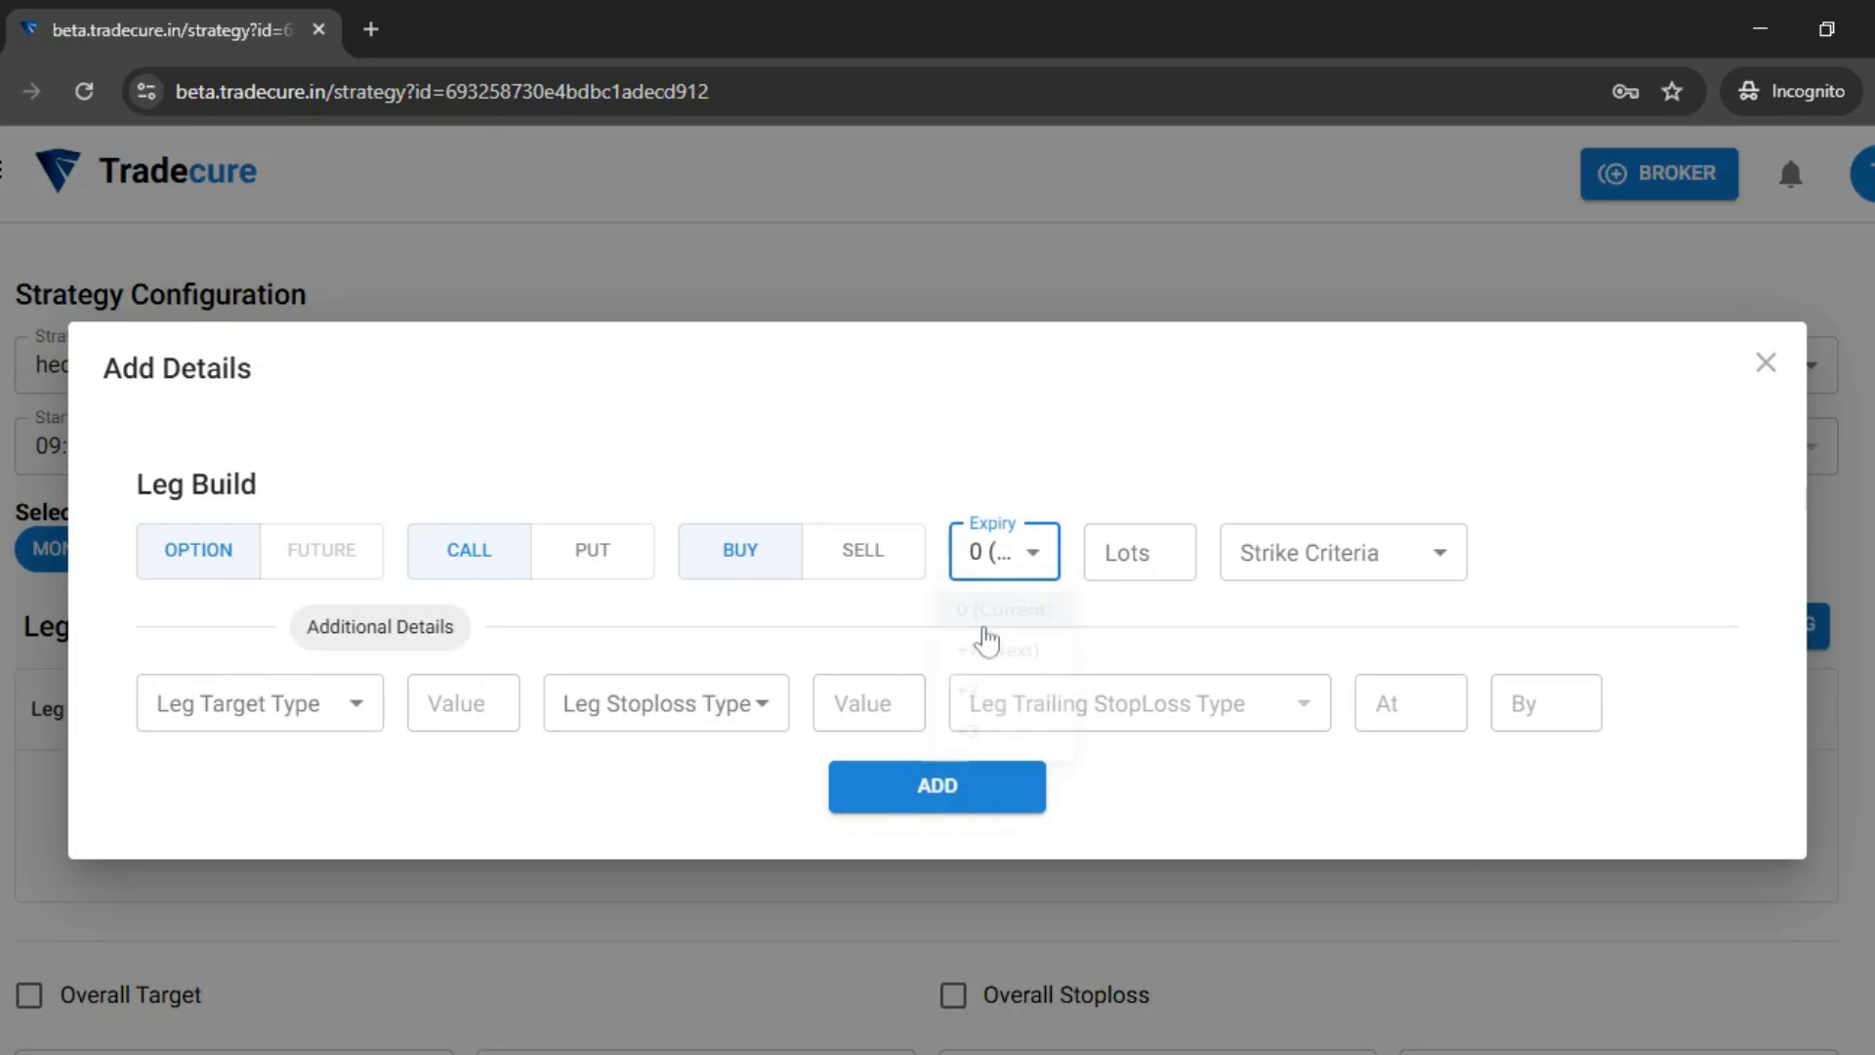
pyautogui.click(1094, 550)
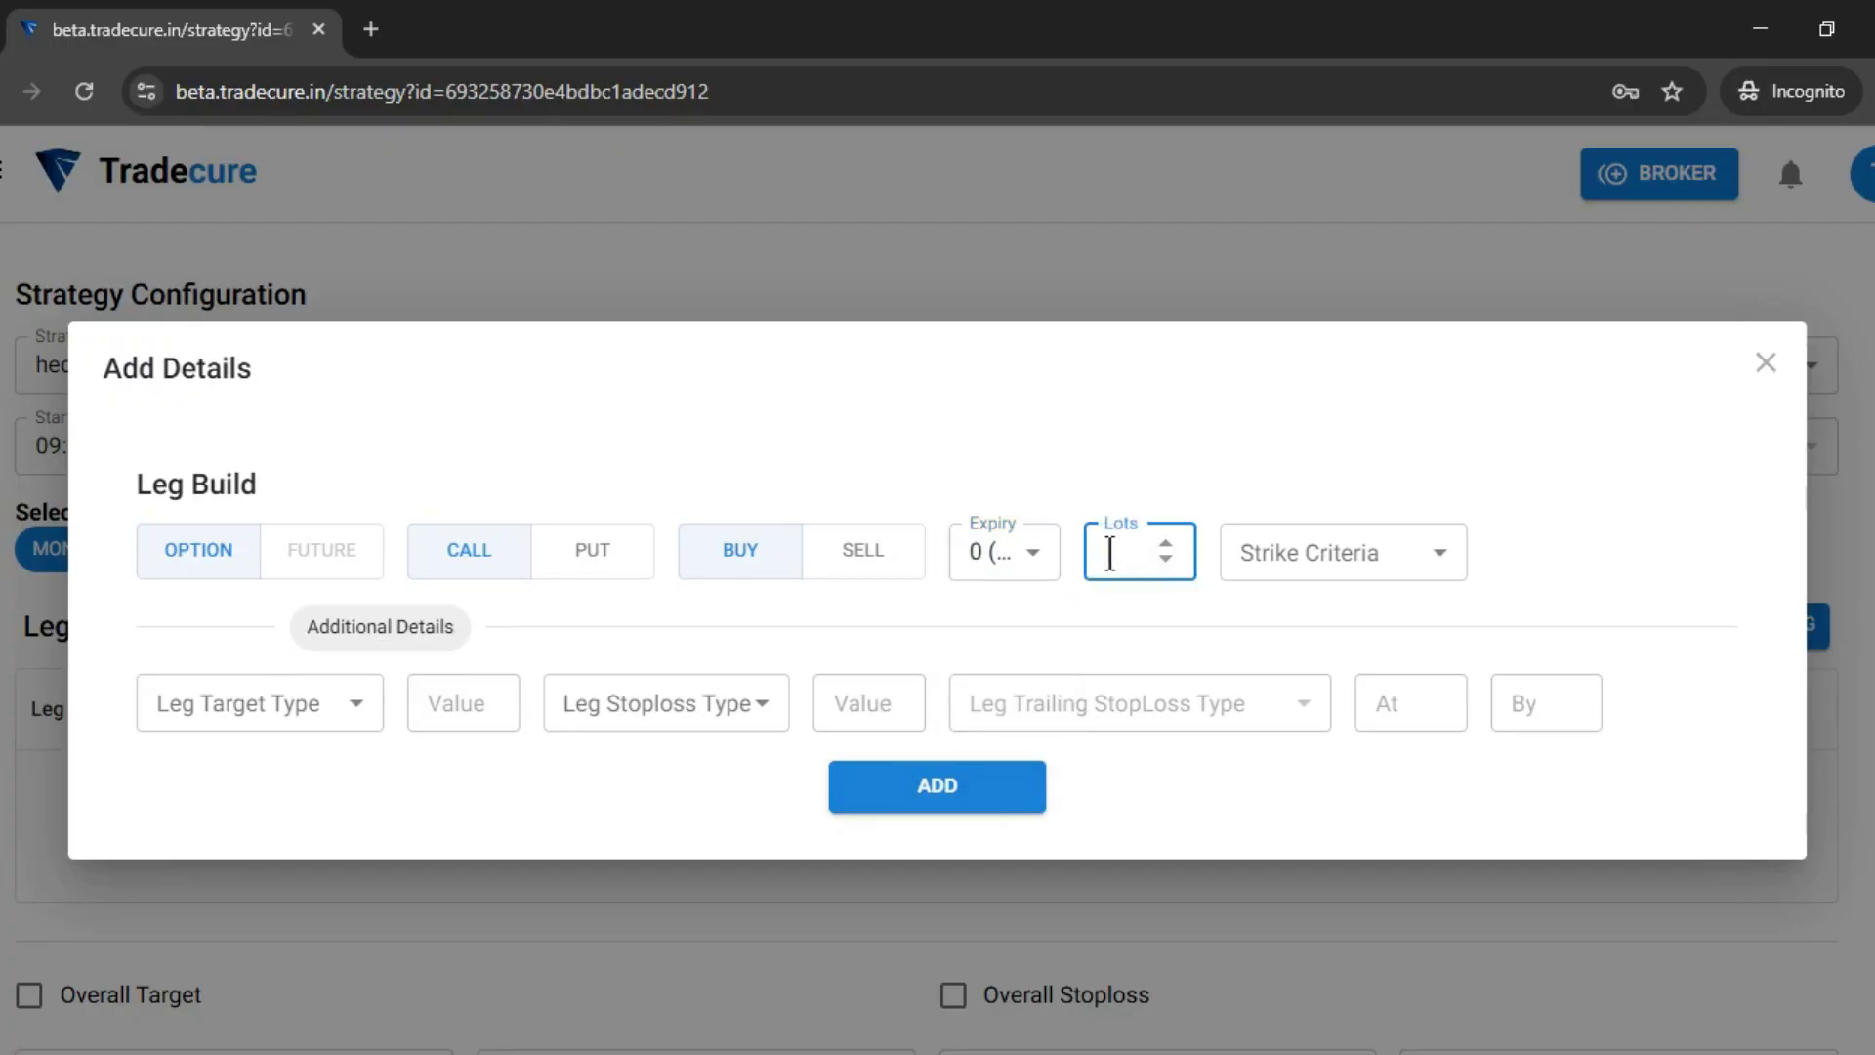
pyautogui.write('1')
# - Set the leg's strike criteria to Strike Type with ATM, looking through the available ITM and OTM strikes
pyautogui.click(1315, 553)
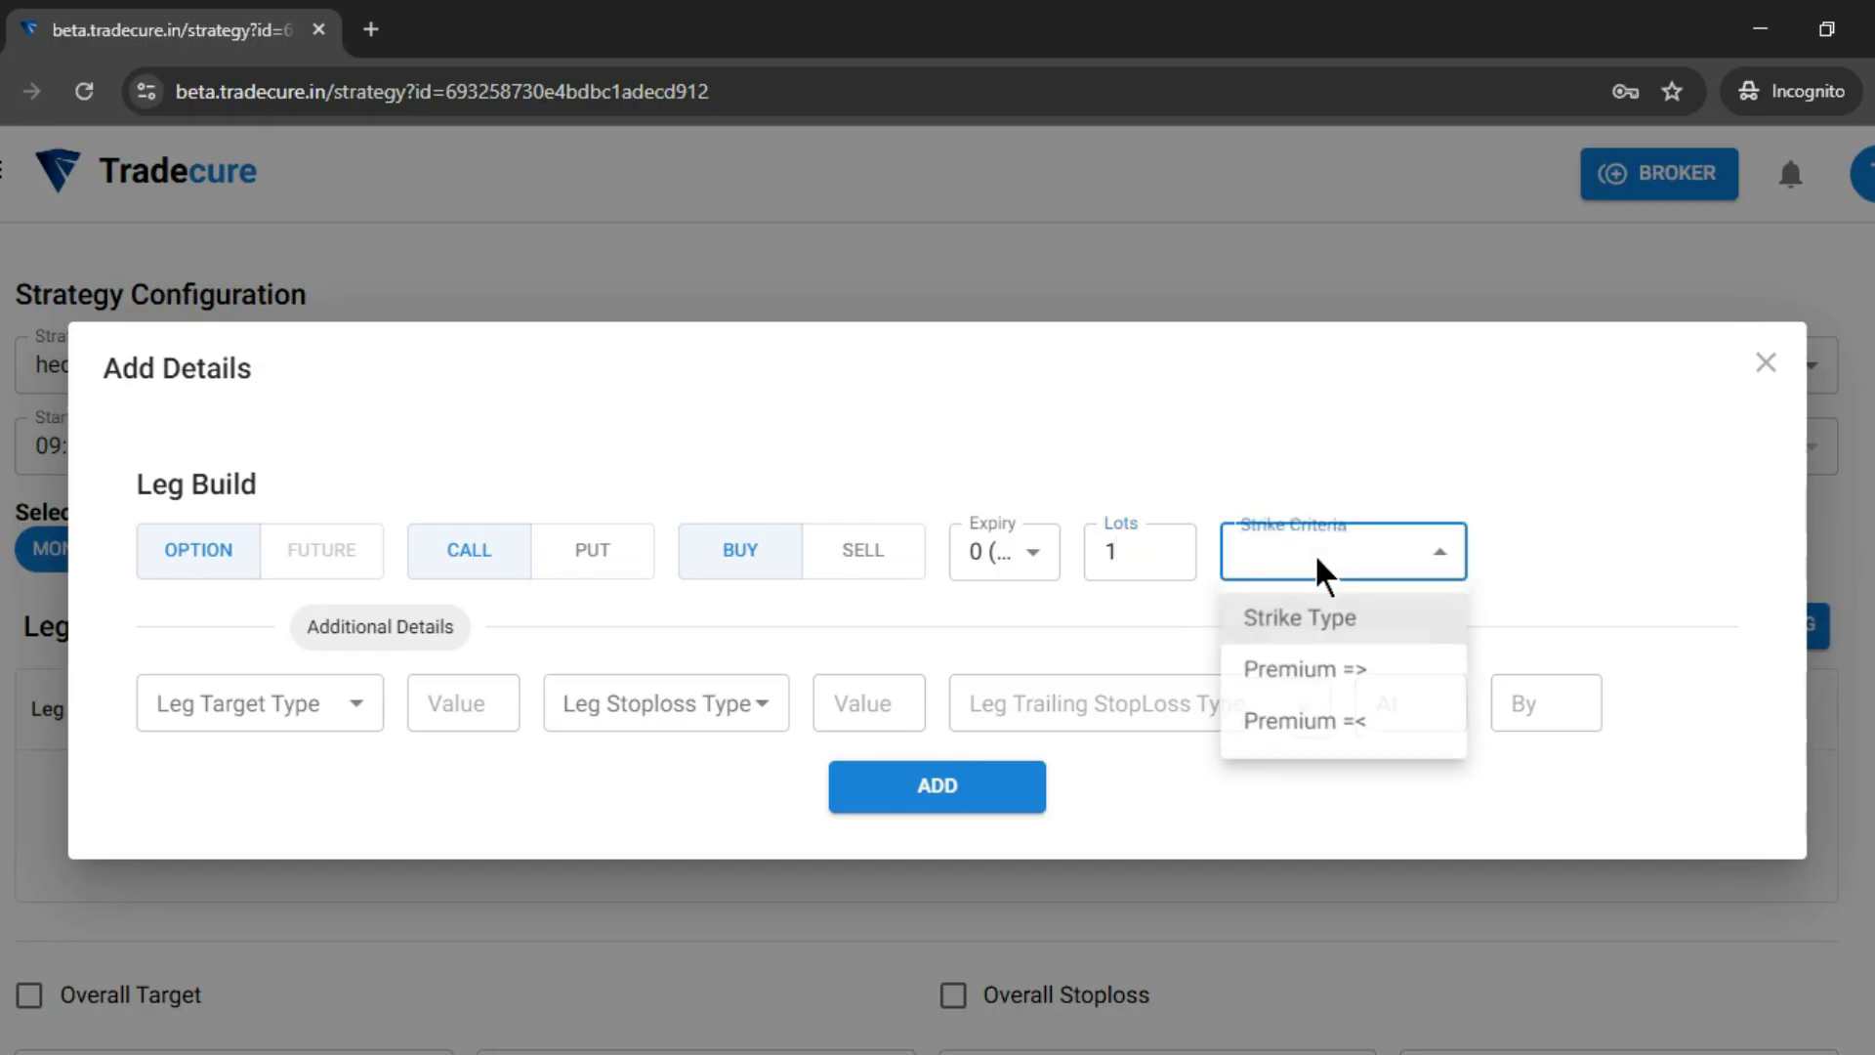
pyautogui.click(1320, 633)
pyautogui.click(1577, 553)
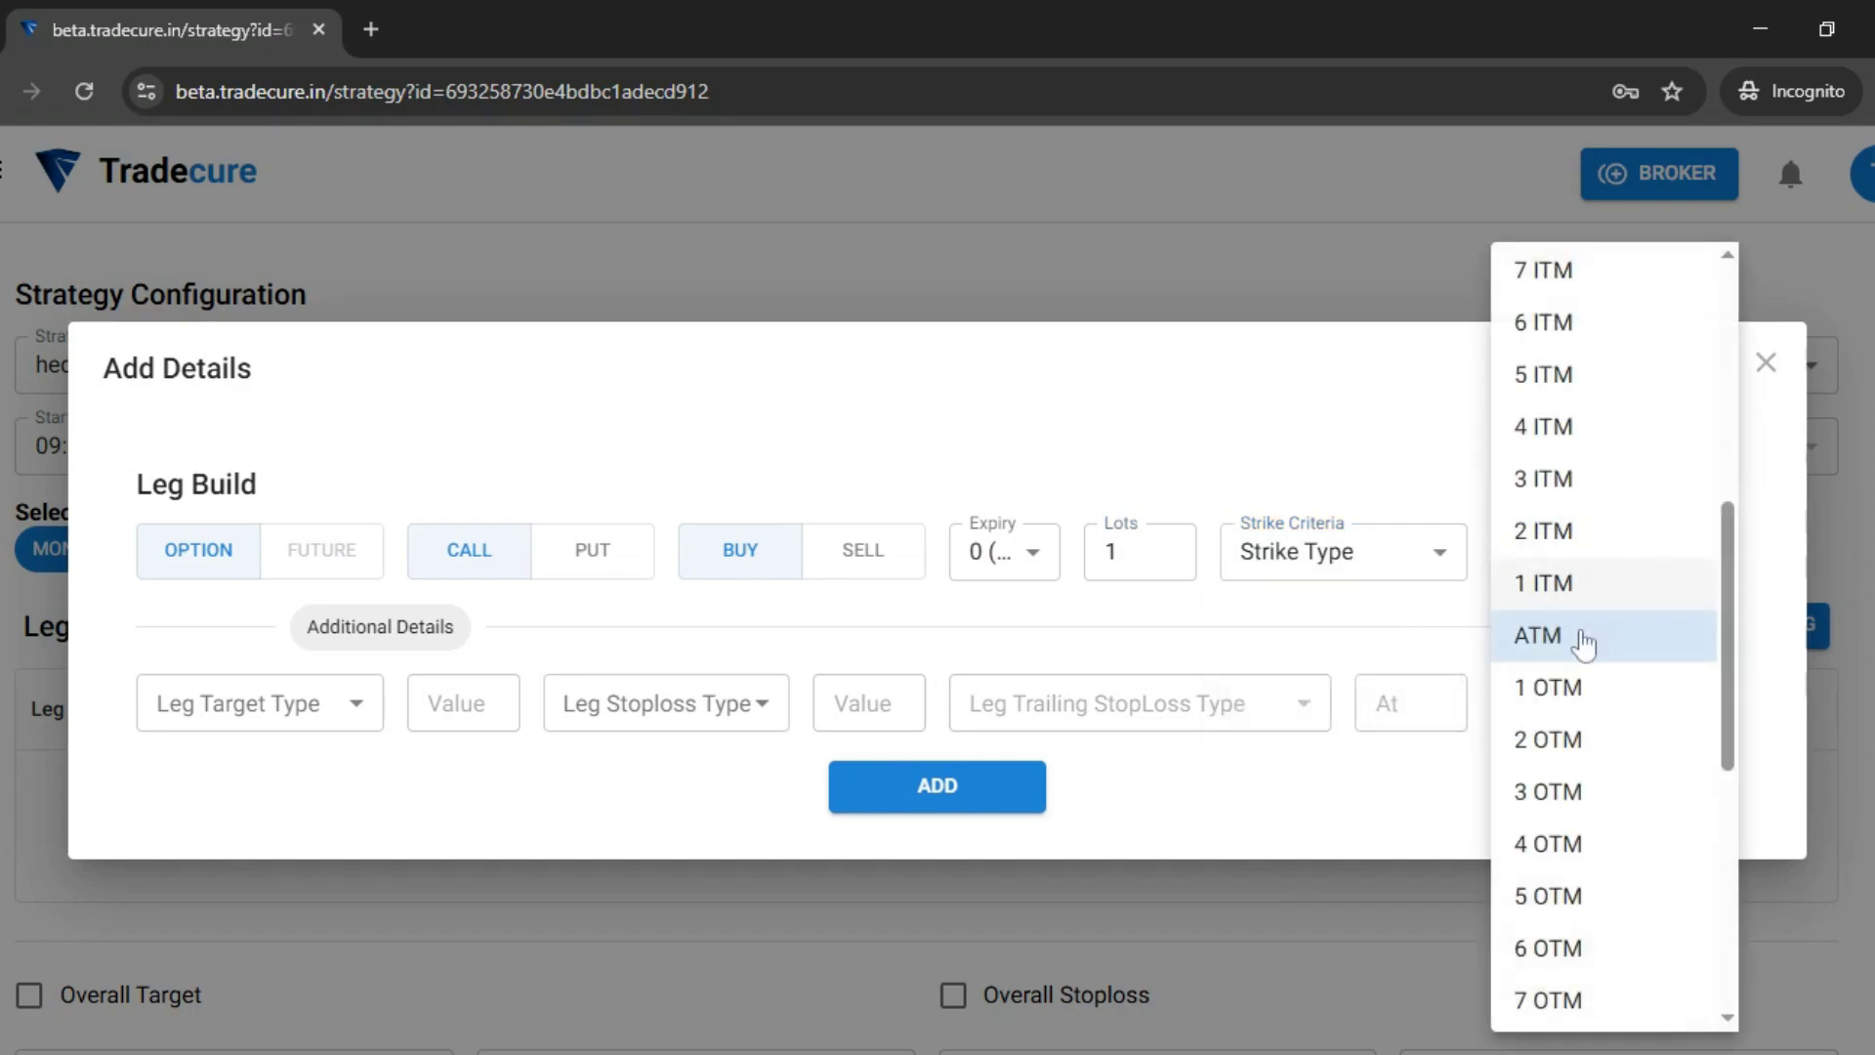
pyautogui.scroll(-7, 1582, 649)
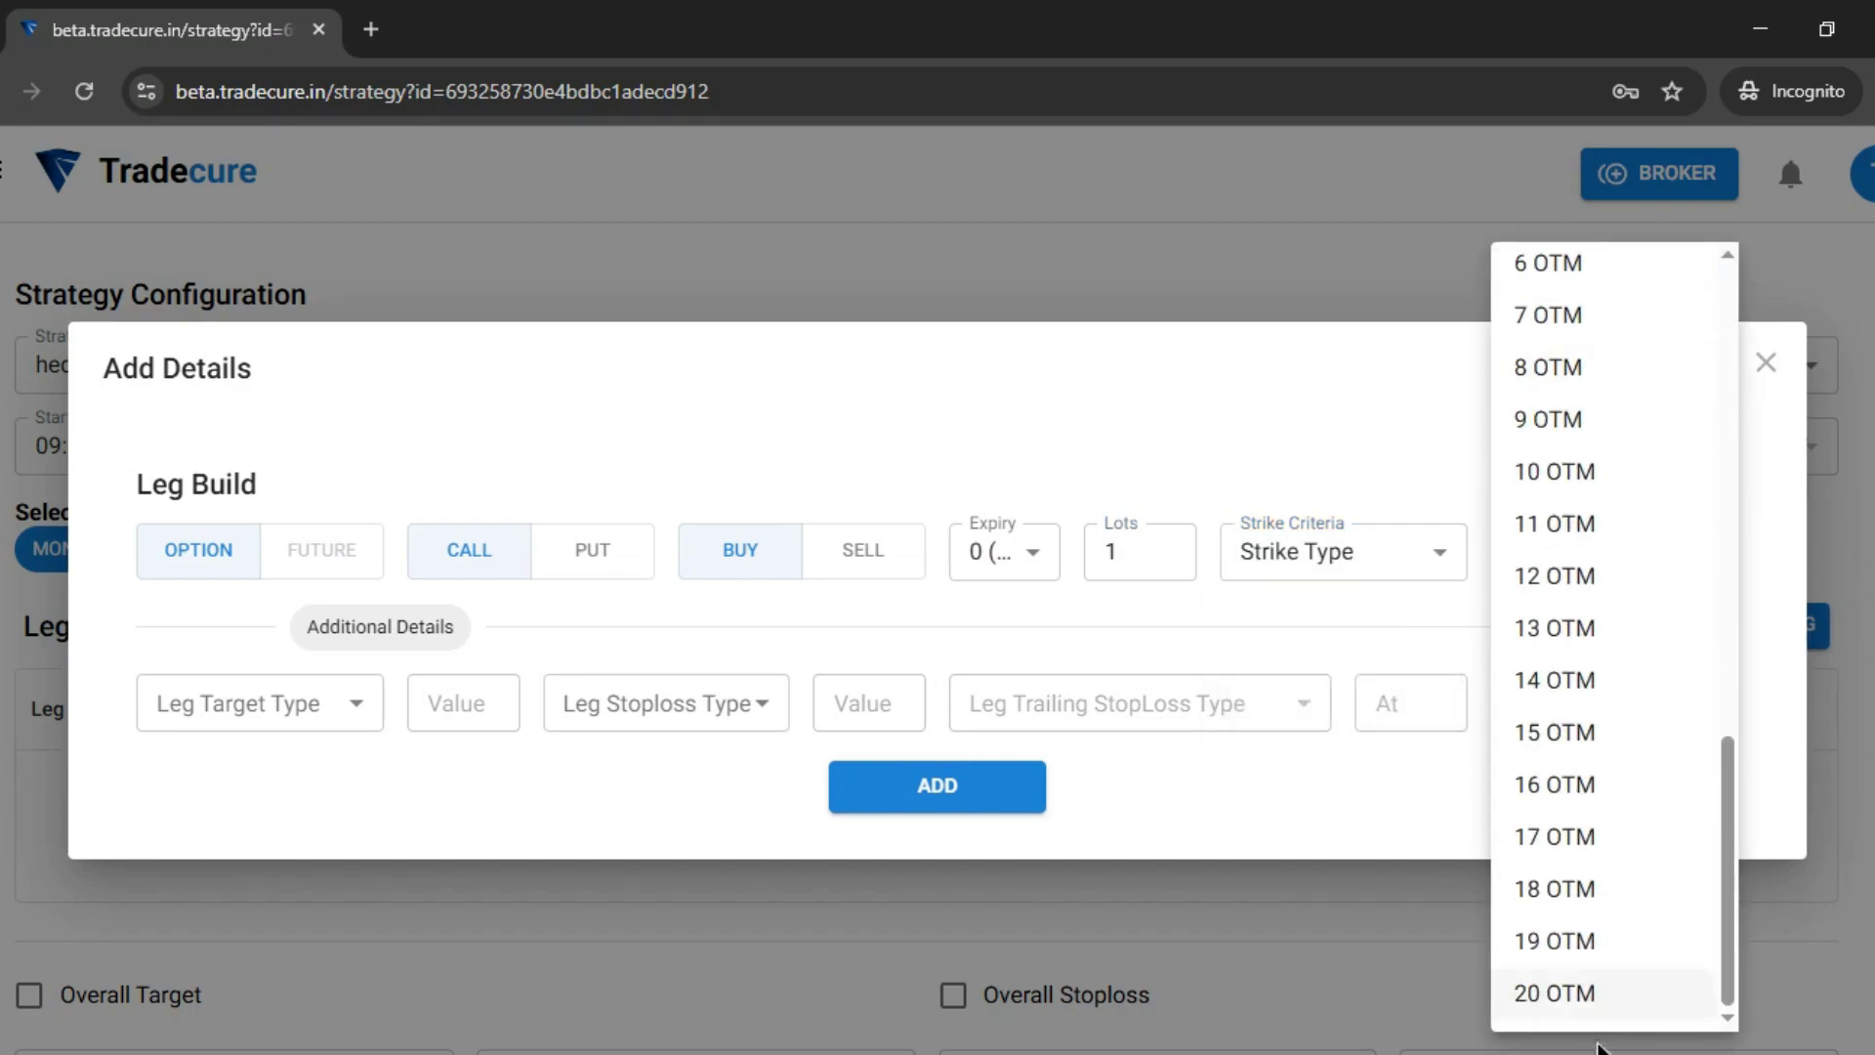
pyautogui.scroll(13, 1607, 782)
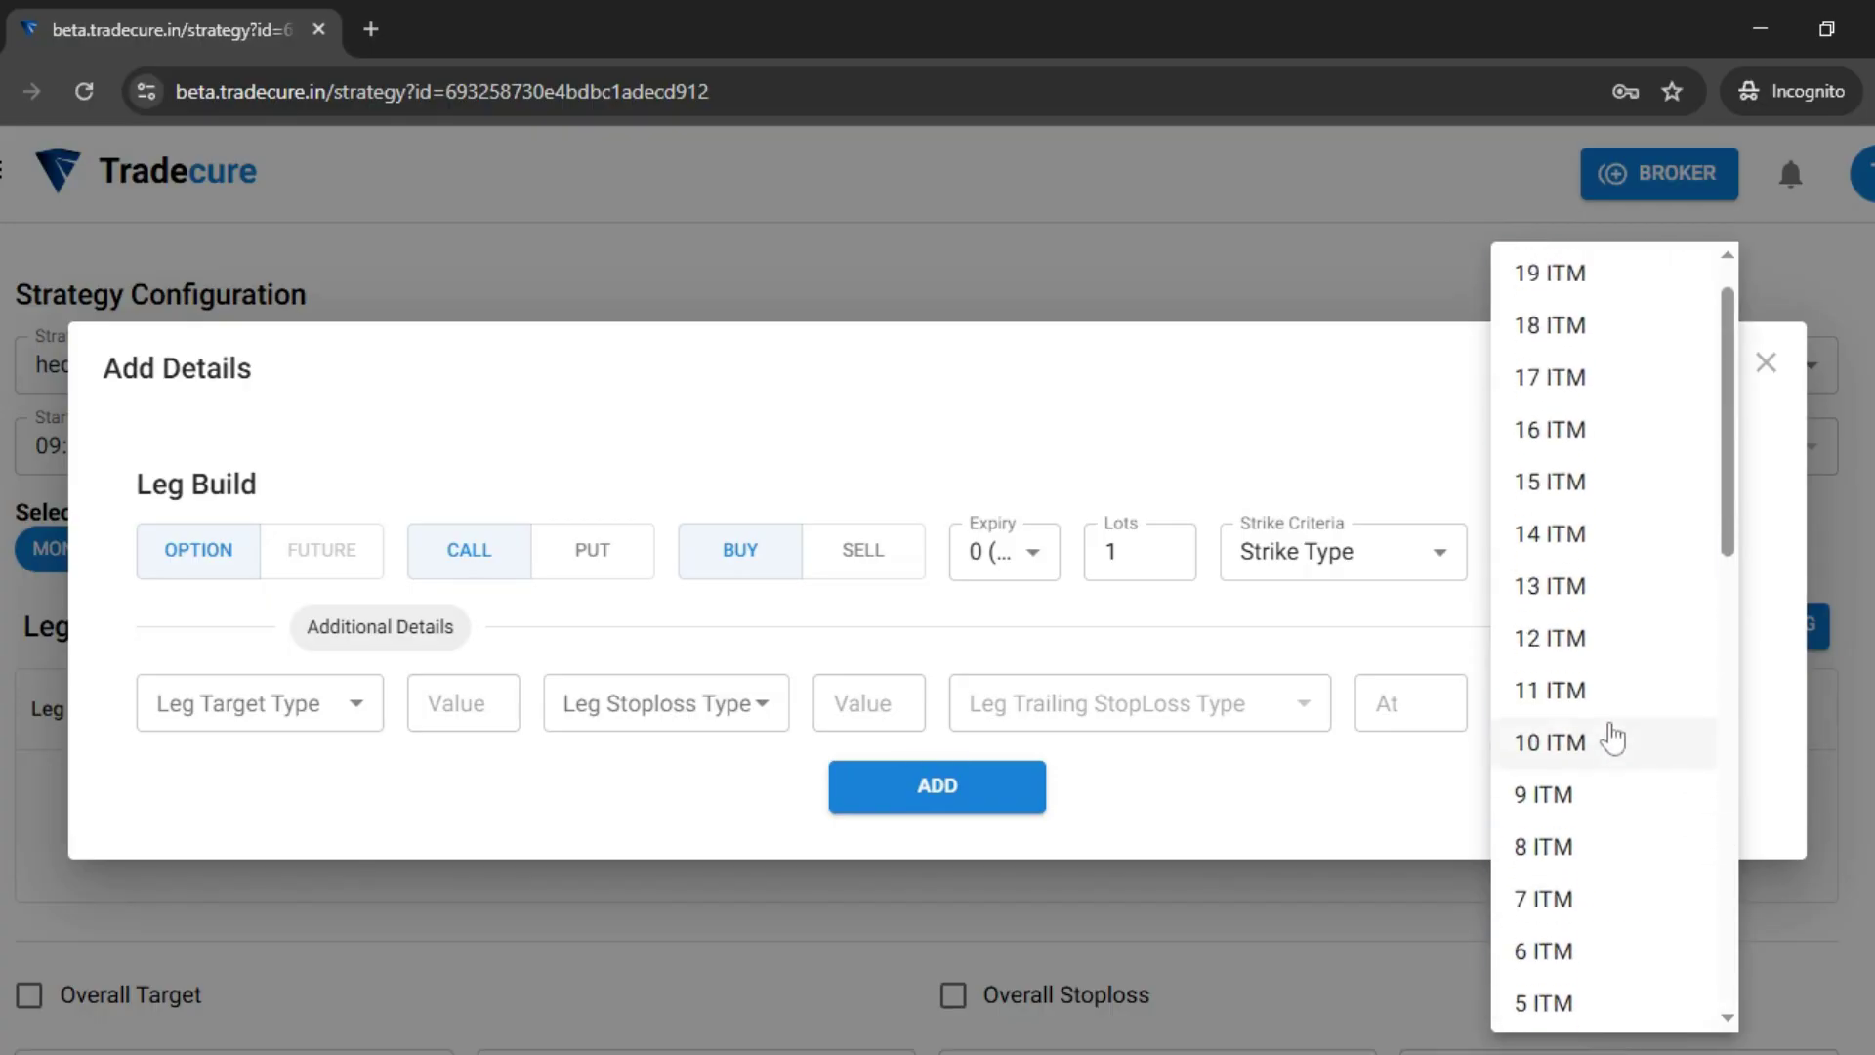
pyautogui.click(1380, 553)
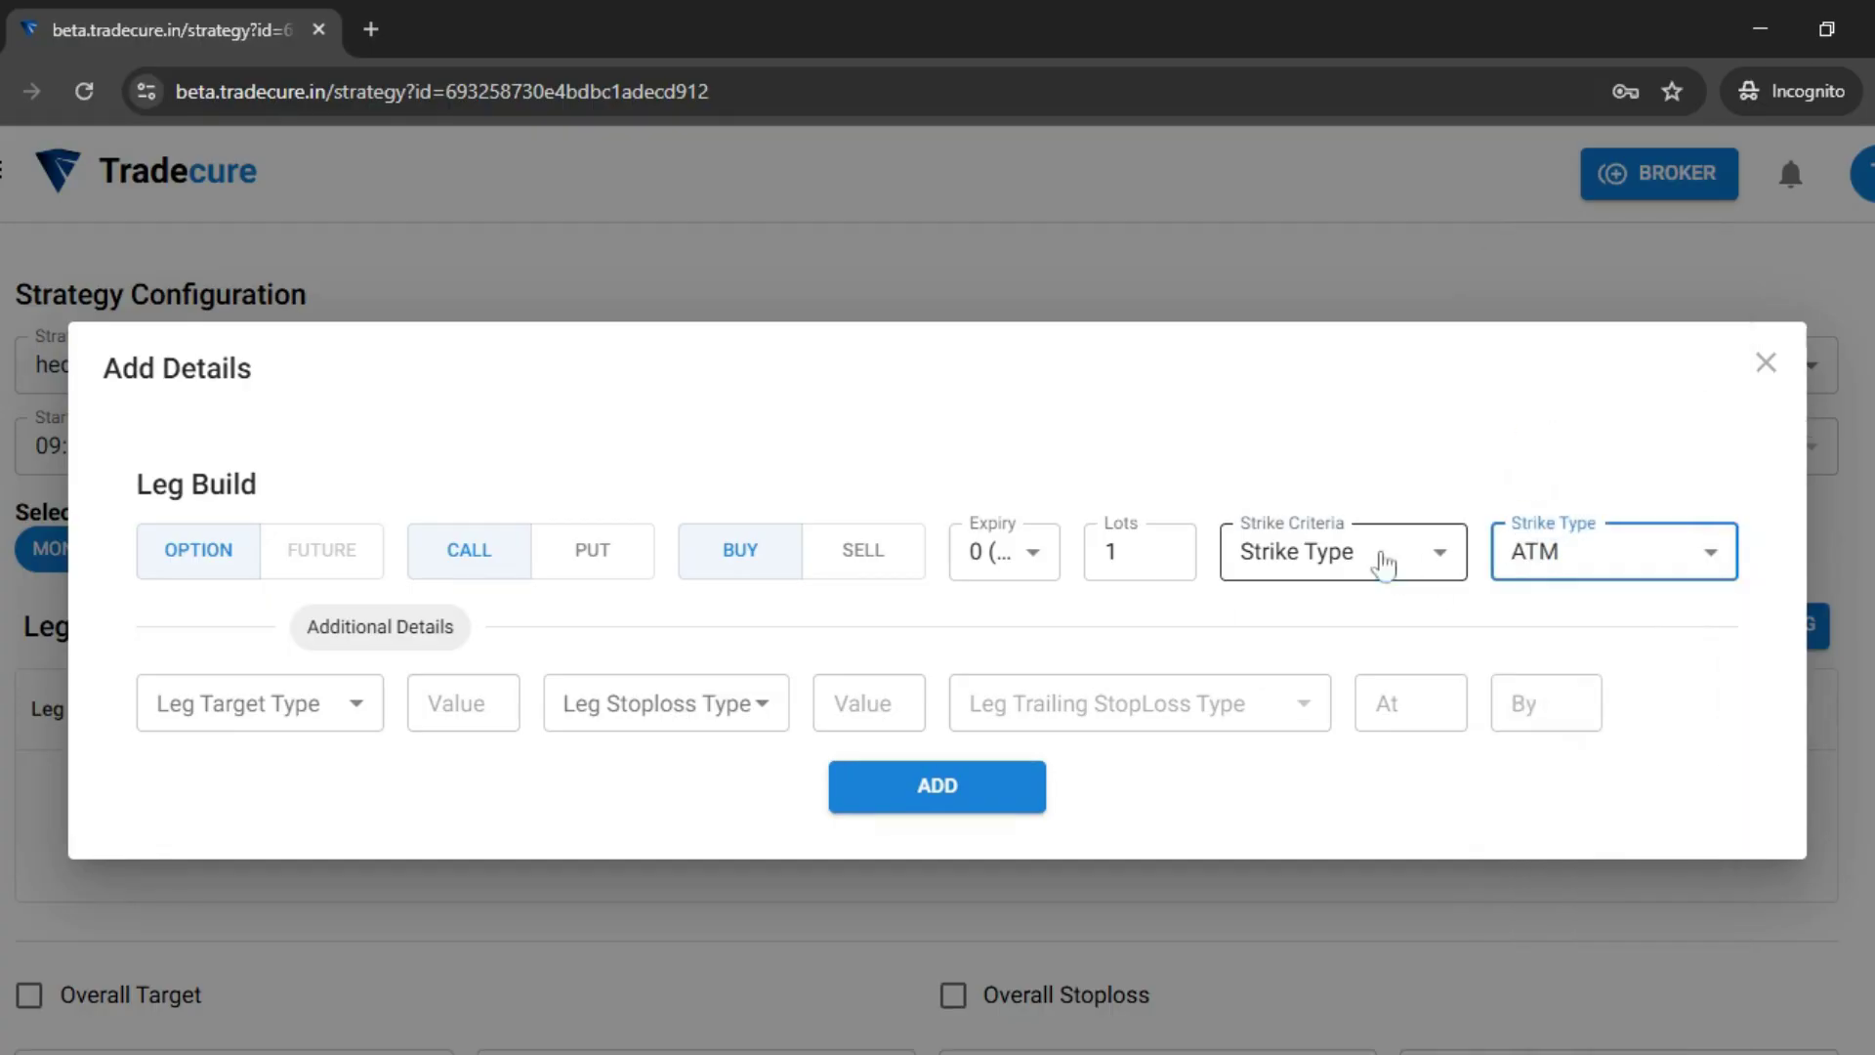
# - Try the Premium =< strike criteria for the leg with a premium value of 100
pyautogui.click(1381, 552)
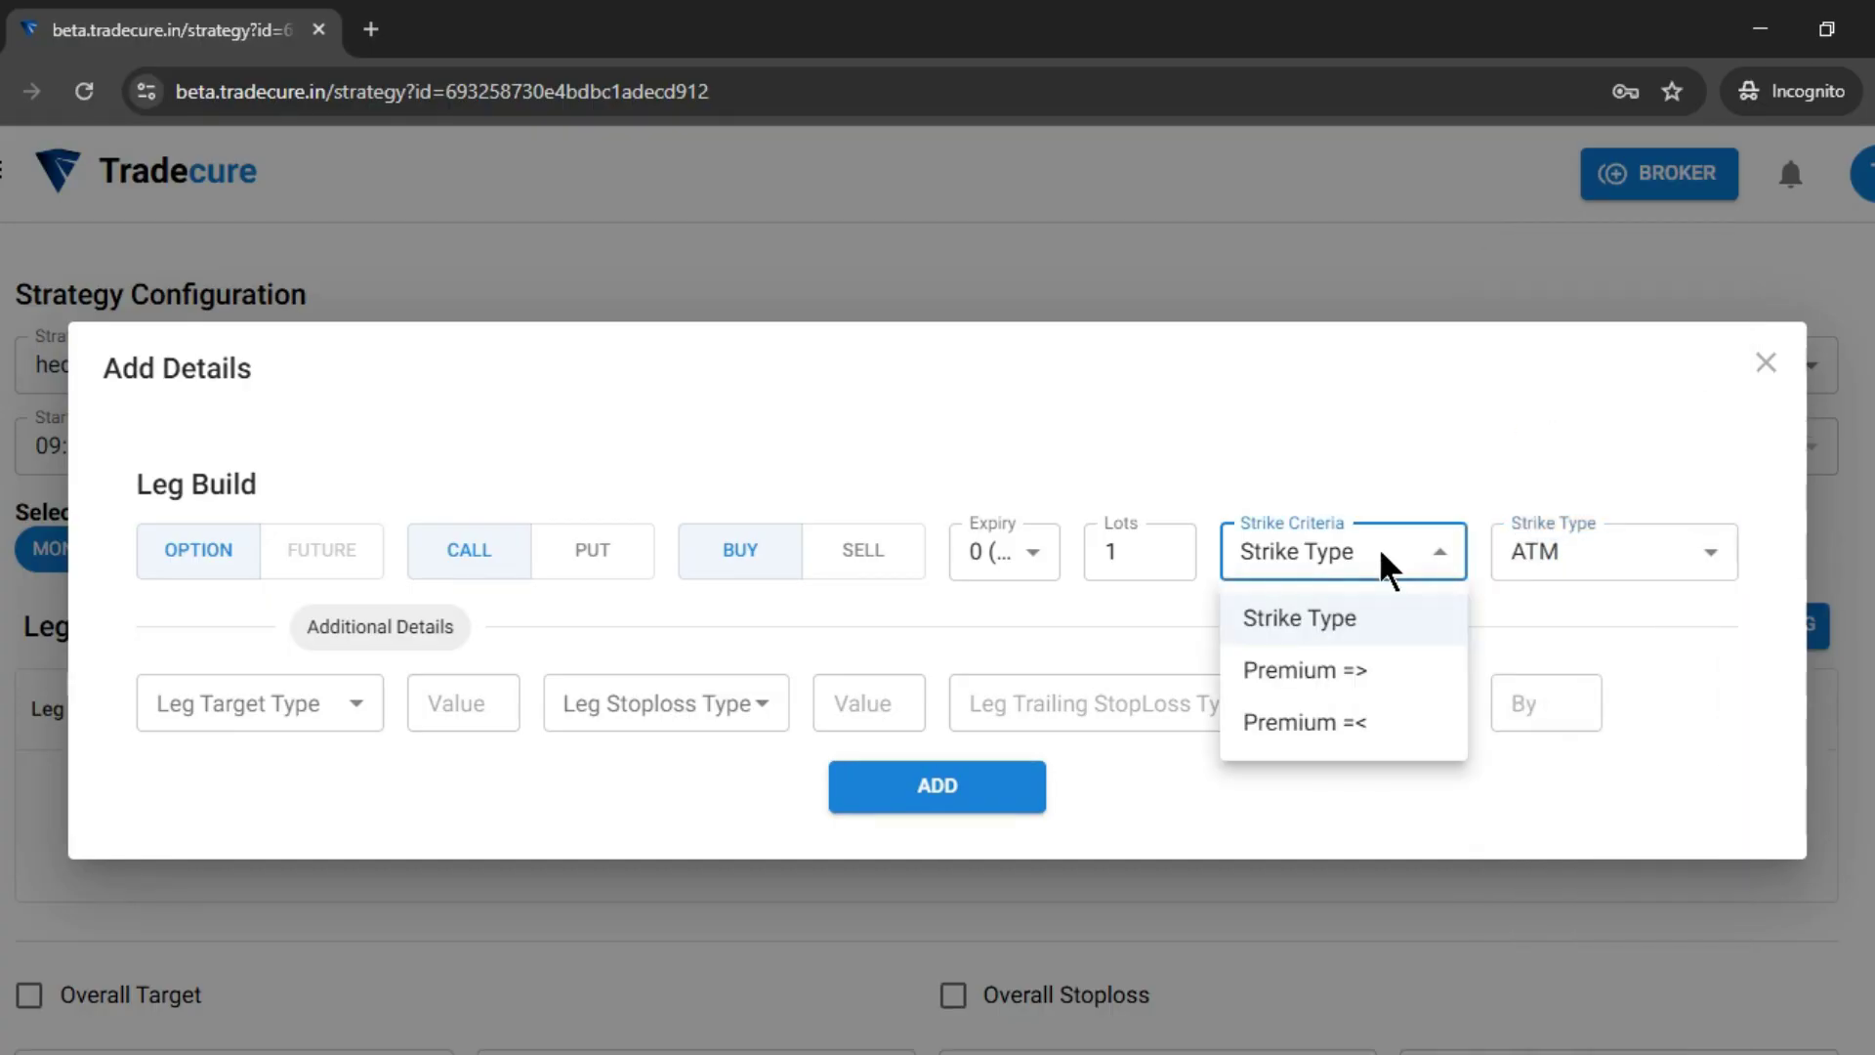
pyautogui.click(1331, 728)
pyautogui.click(1530, 552)
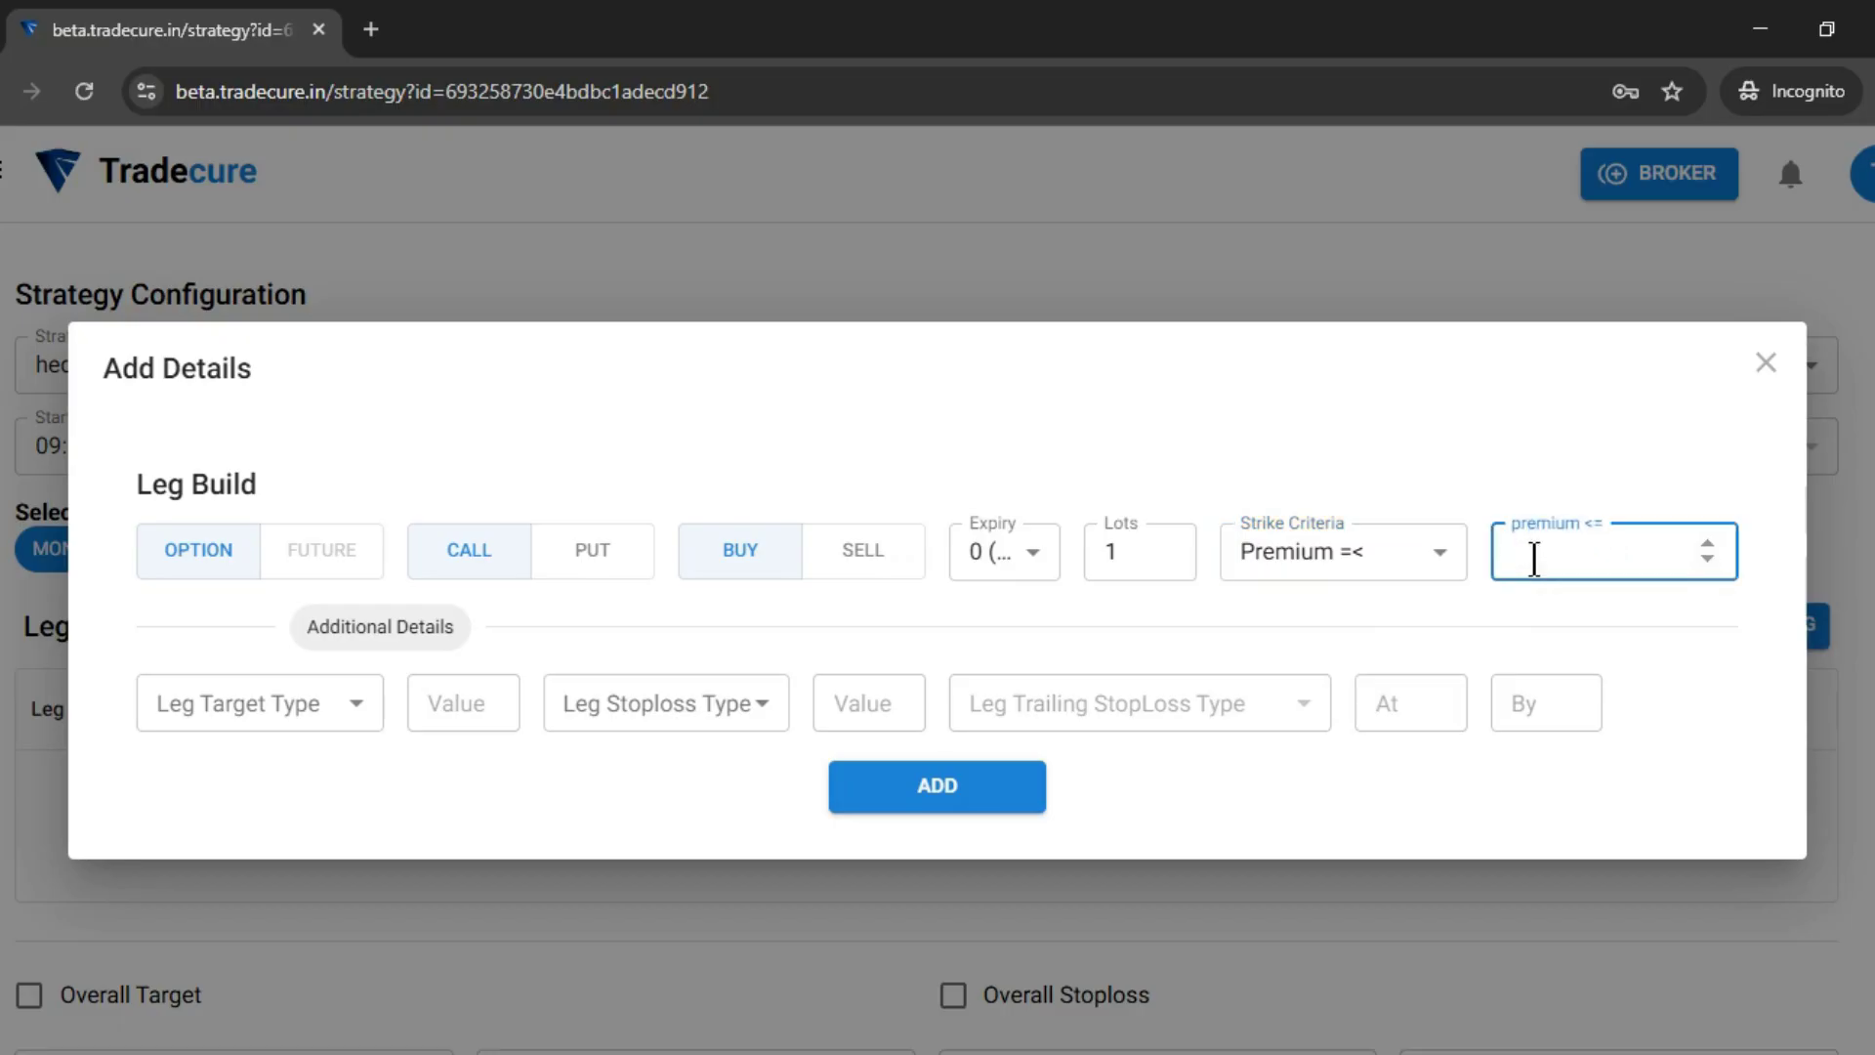
pyautogui.write('100')
pyautogui.click(1415, 574)
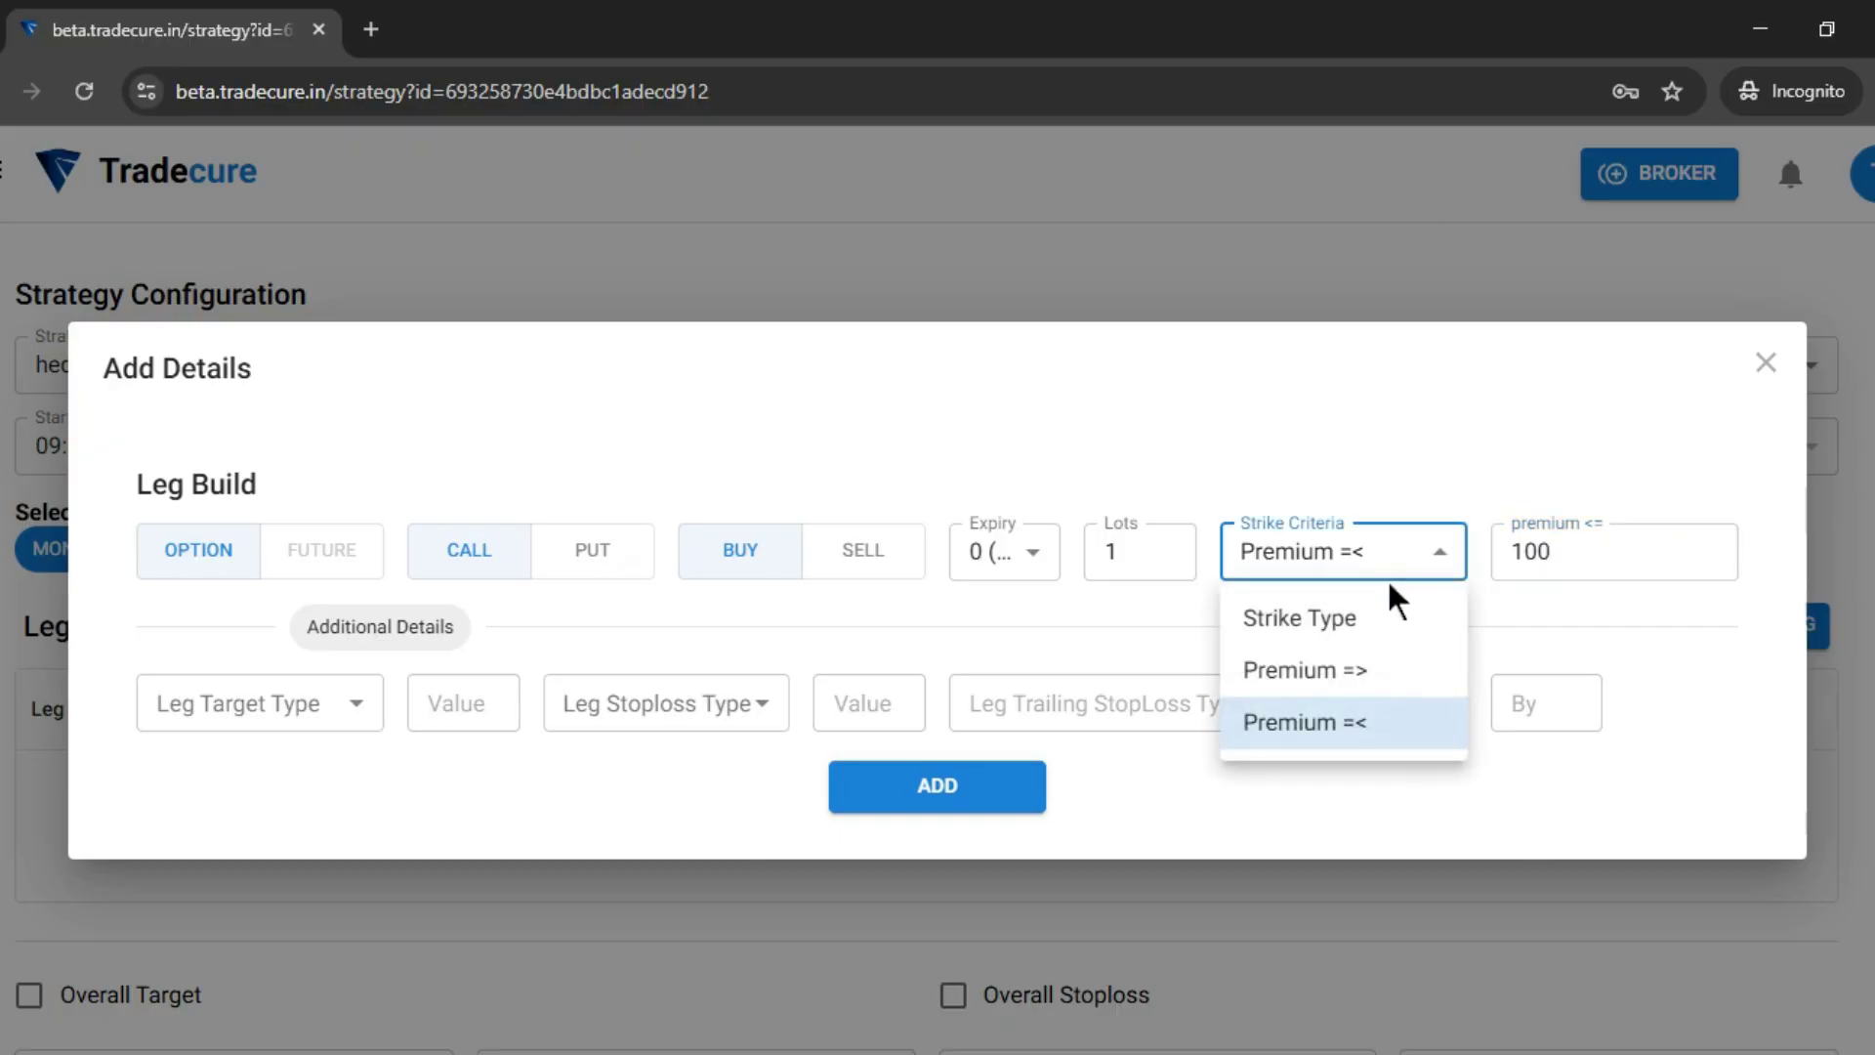
pyautogui.click(1386, 553)
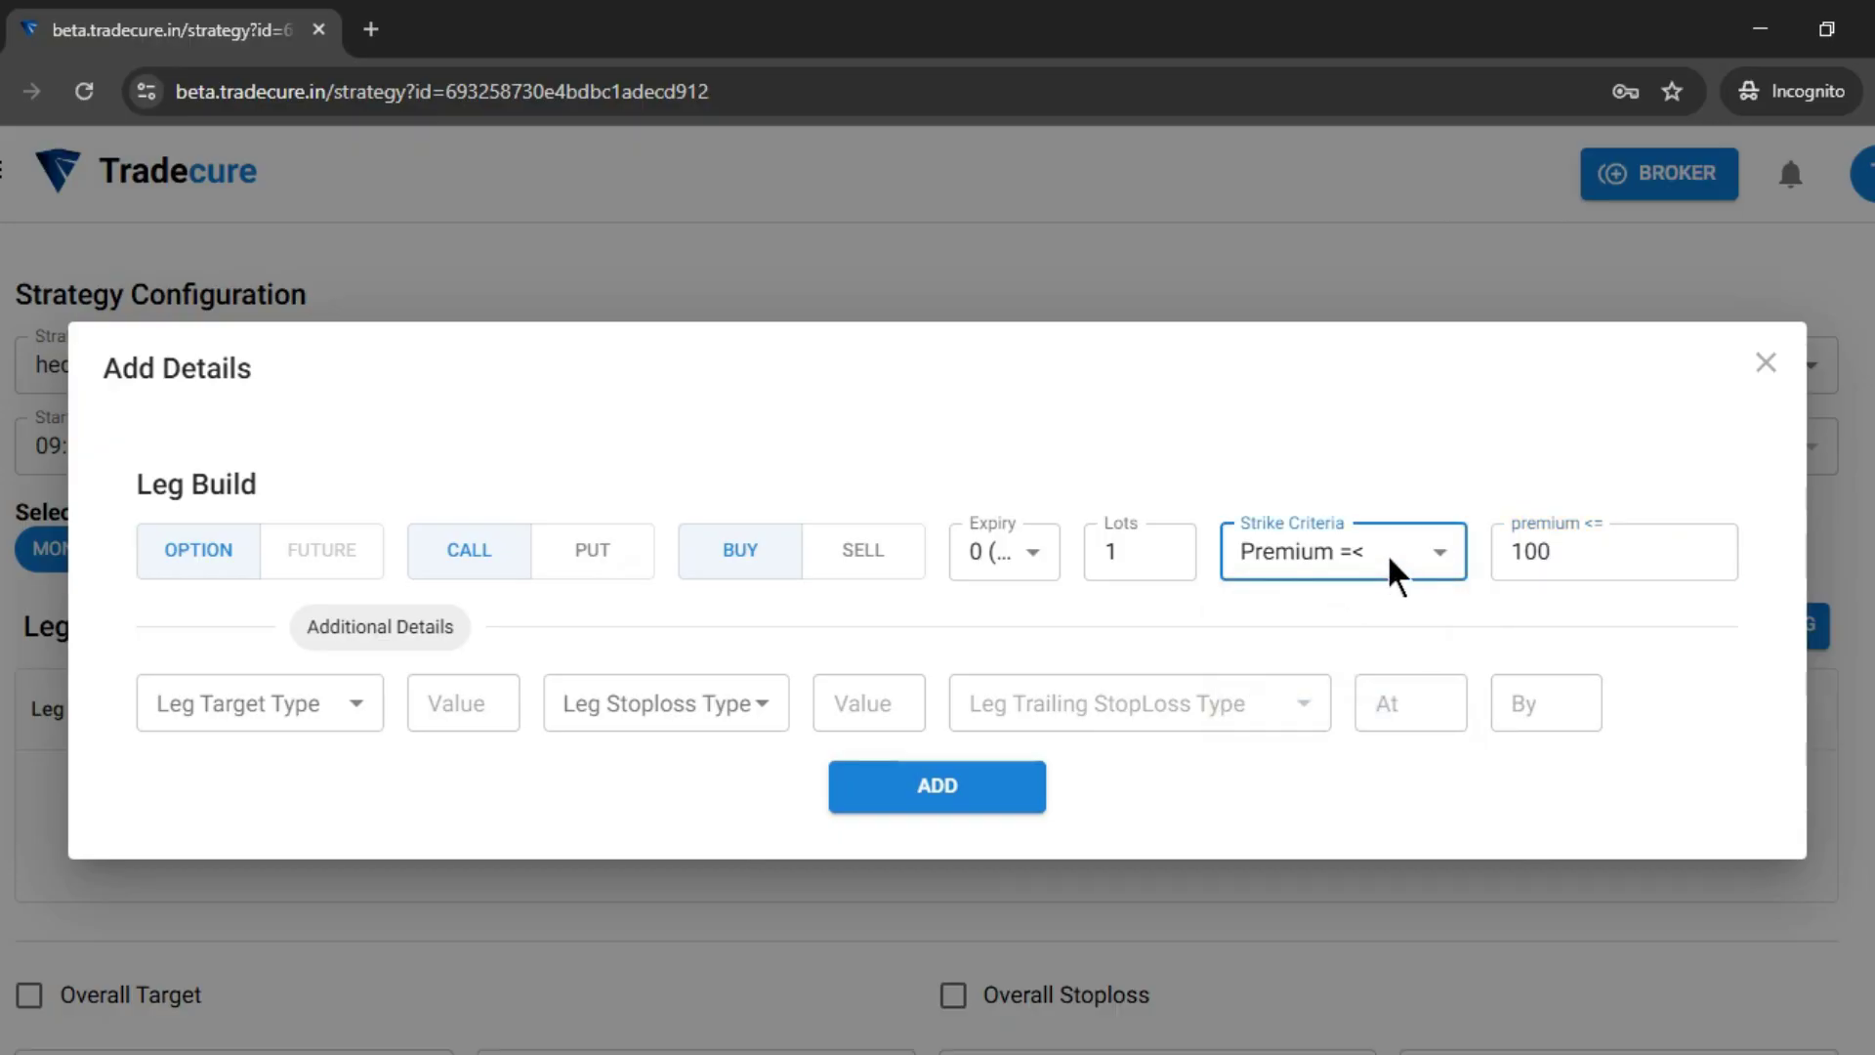
# - Try the Premium => strike criteria with a value of 100, and return the leg's criteria to Strike Type
pyautogui.click(1387, 553)
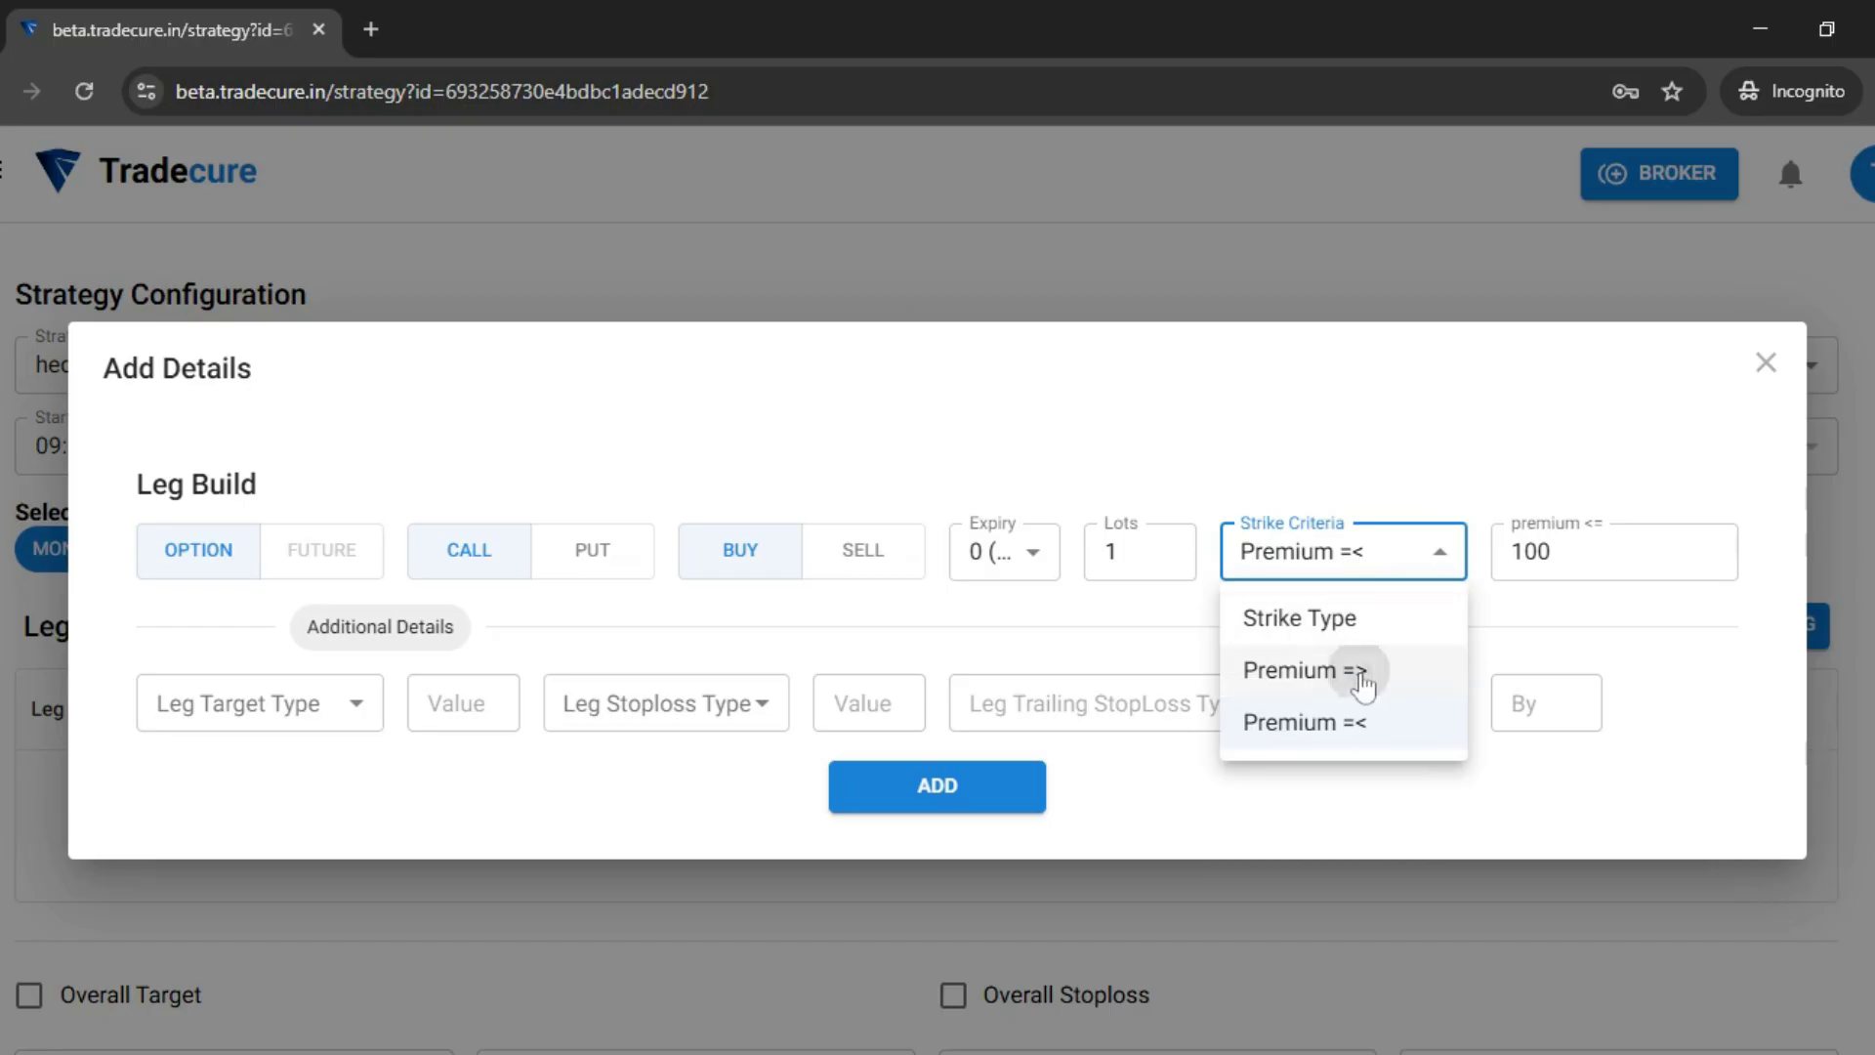
pyautogui.click(1361, 672)
pyautogui.click(1532, 556)
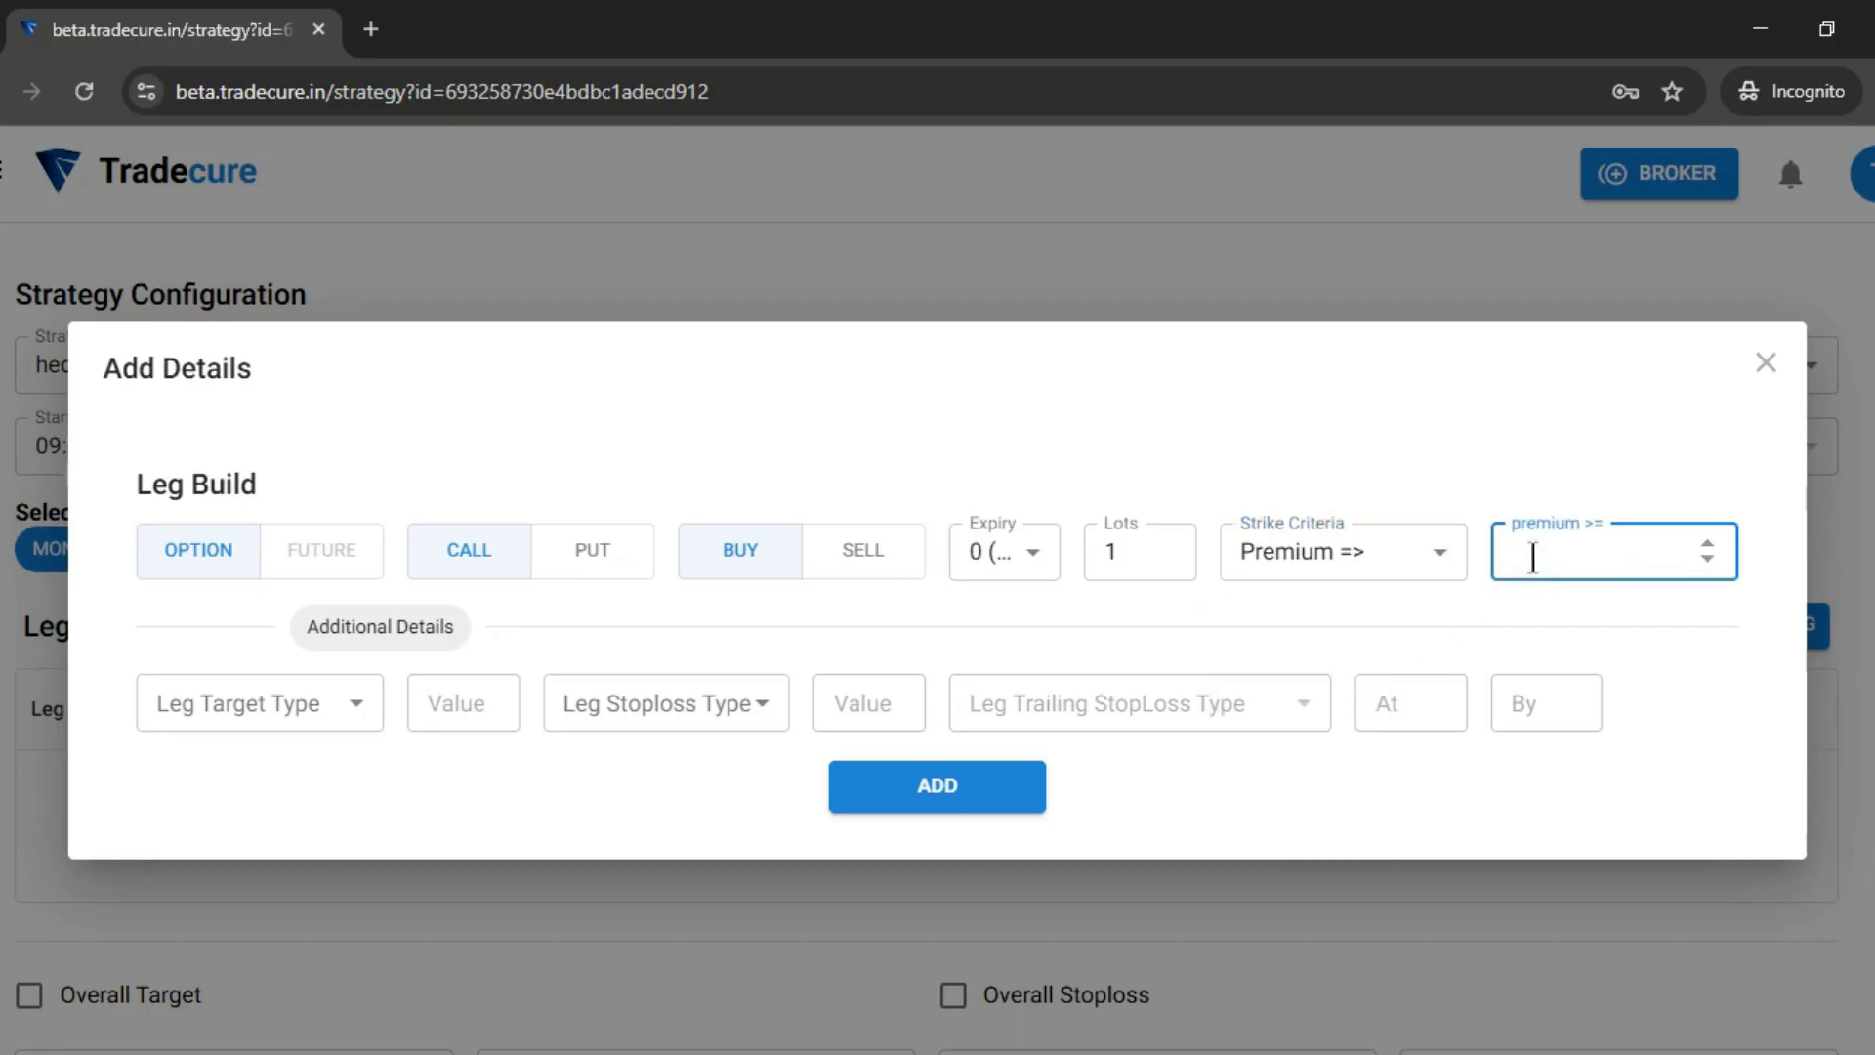
pyautogui.write('100')
pyautogui.click(1431, 590)
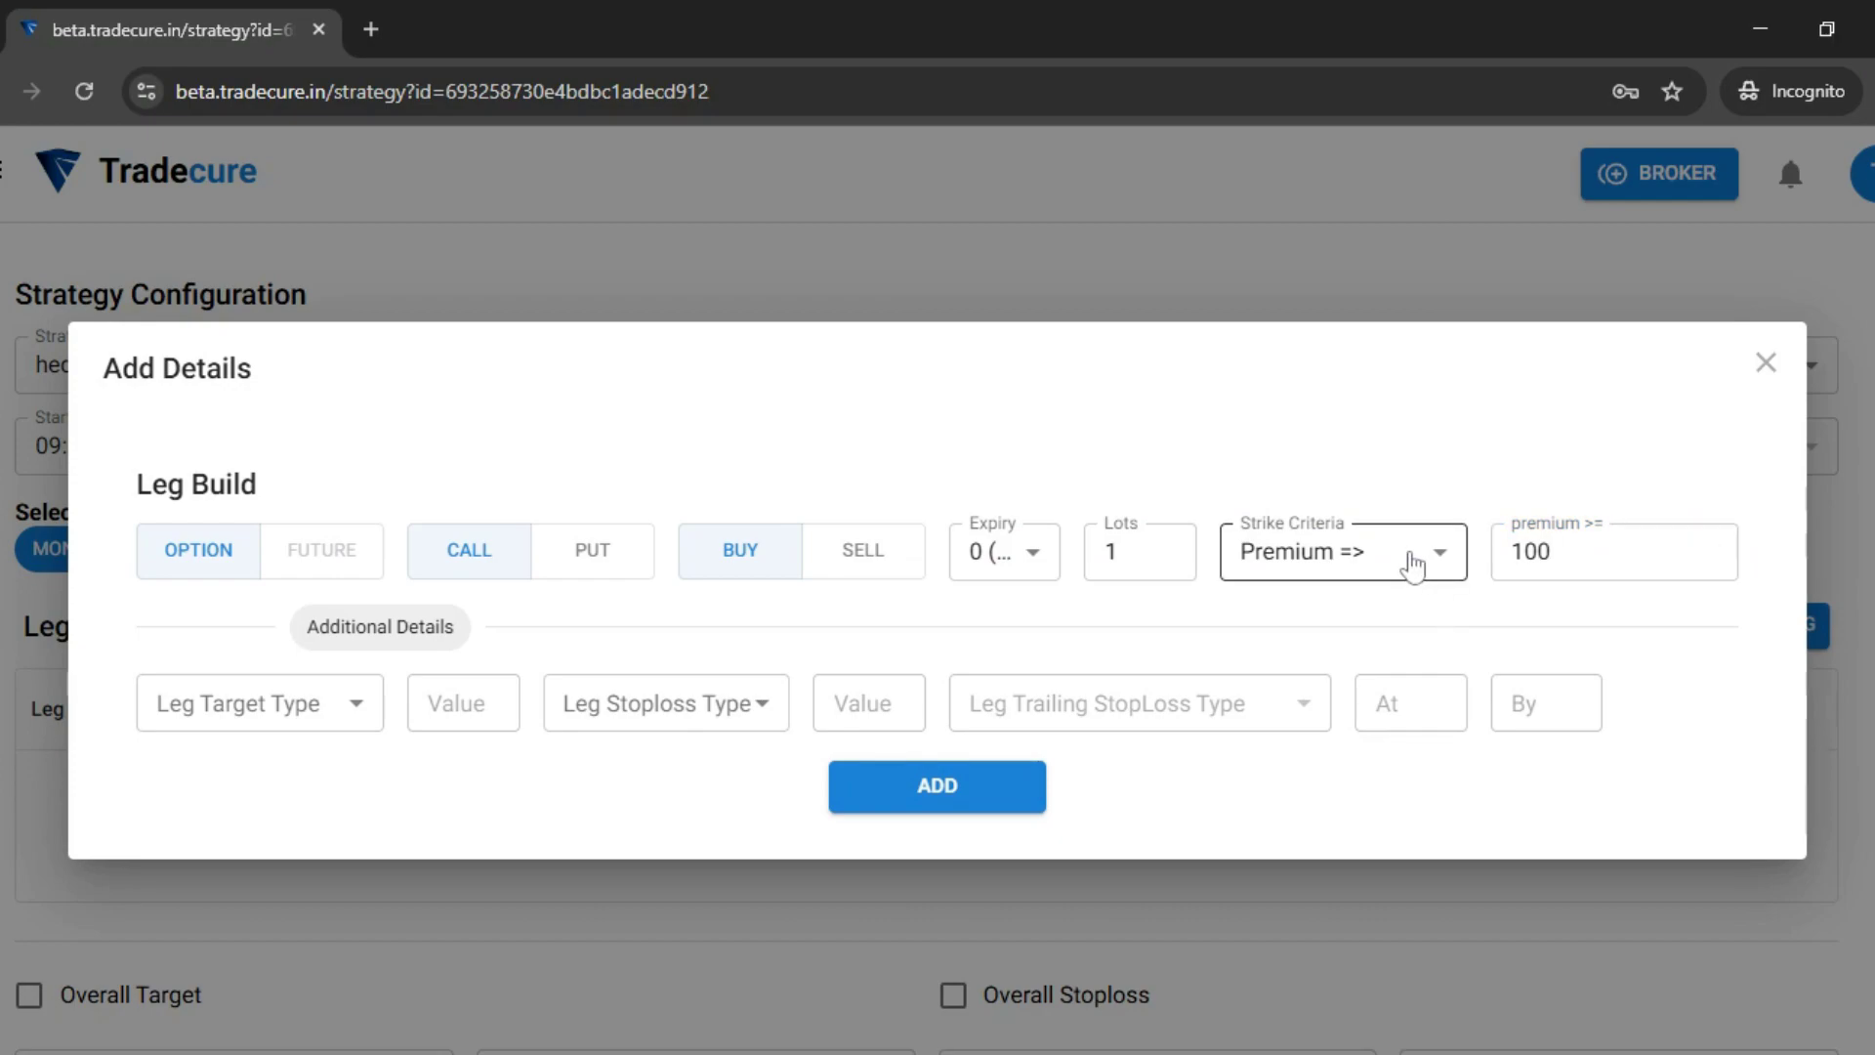
pyautogui.click(1408, 554)
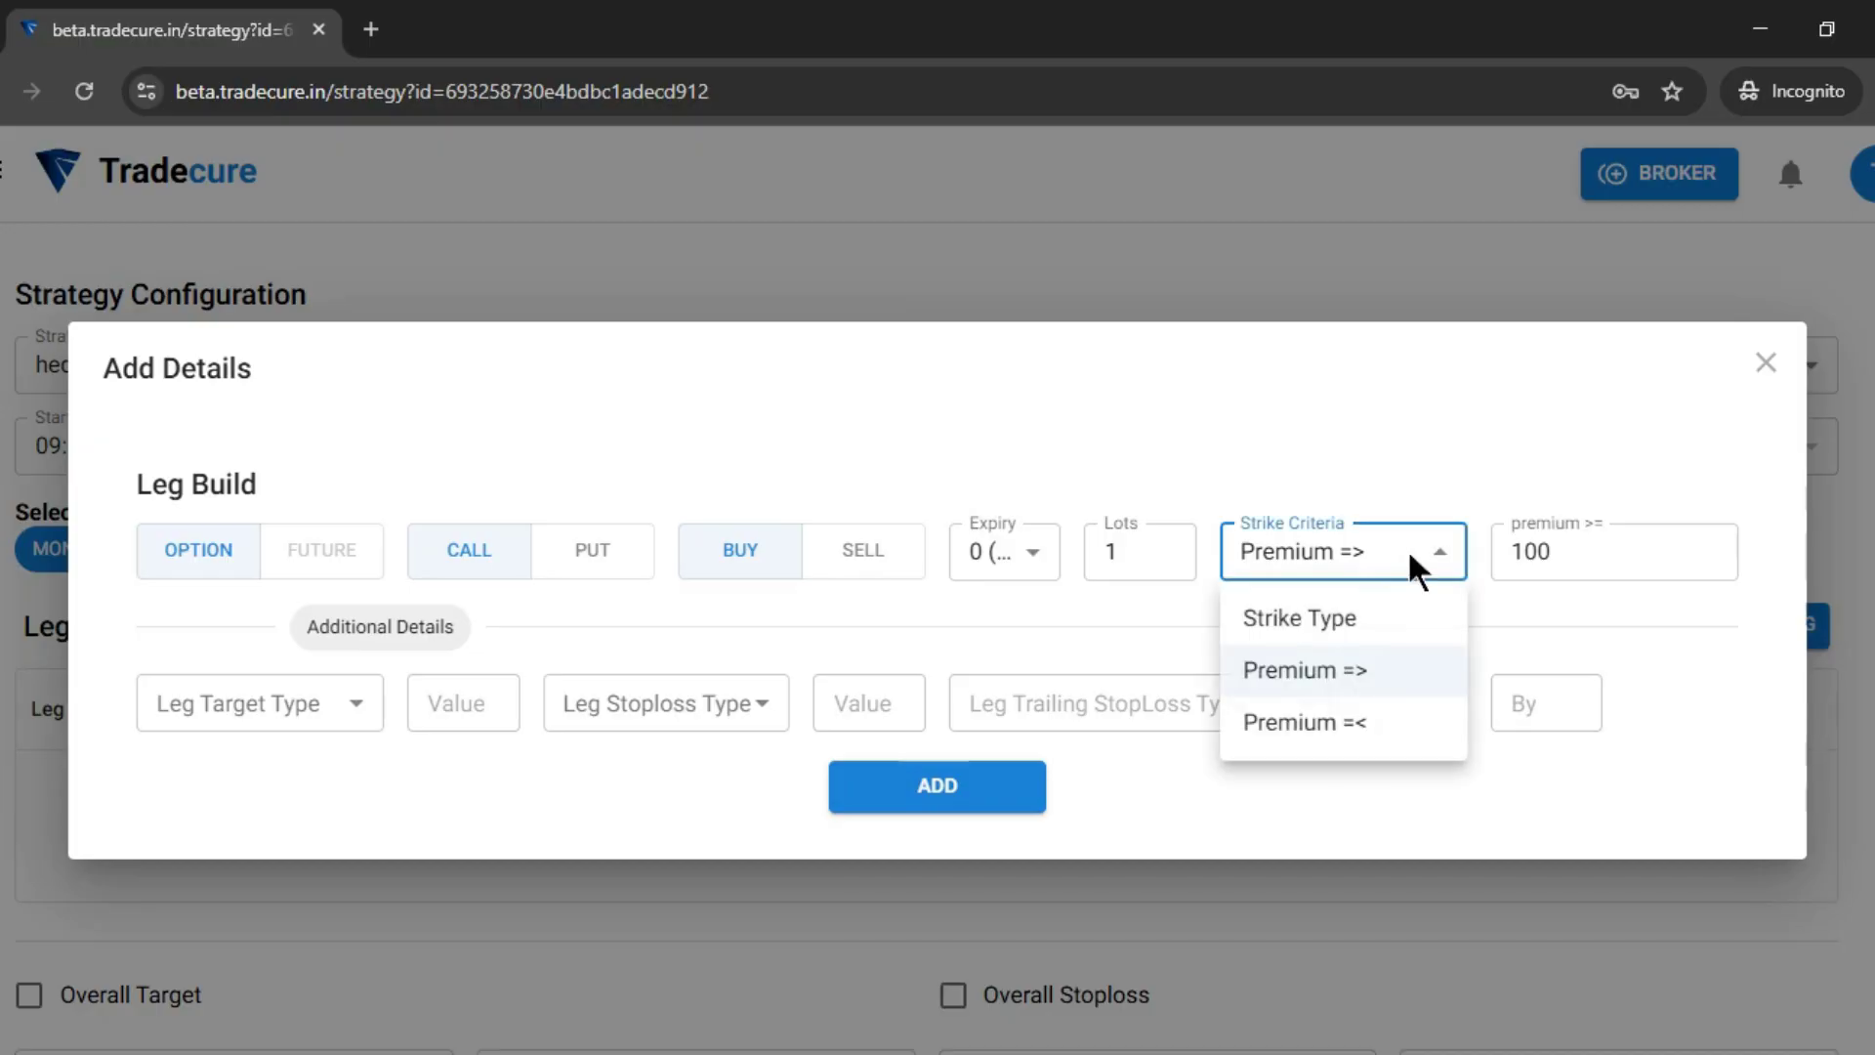
pyautogui.click(1340, 624)
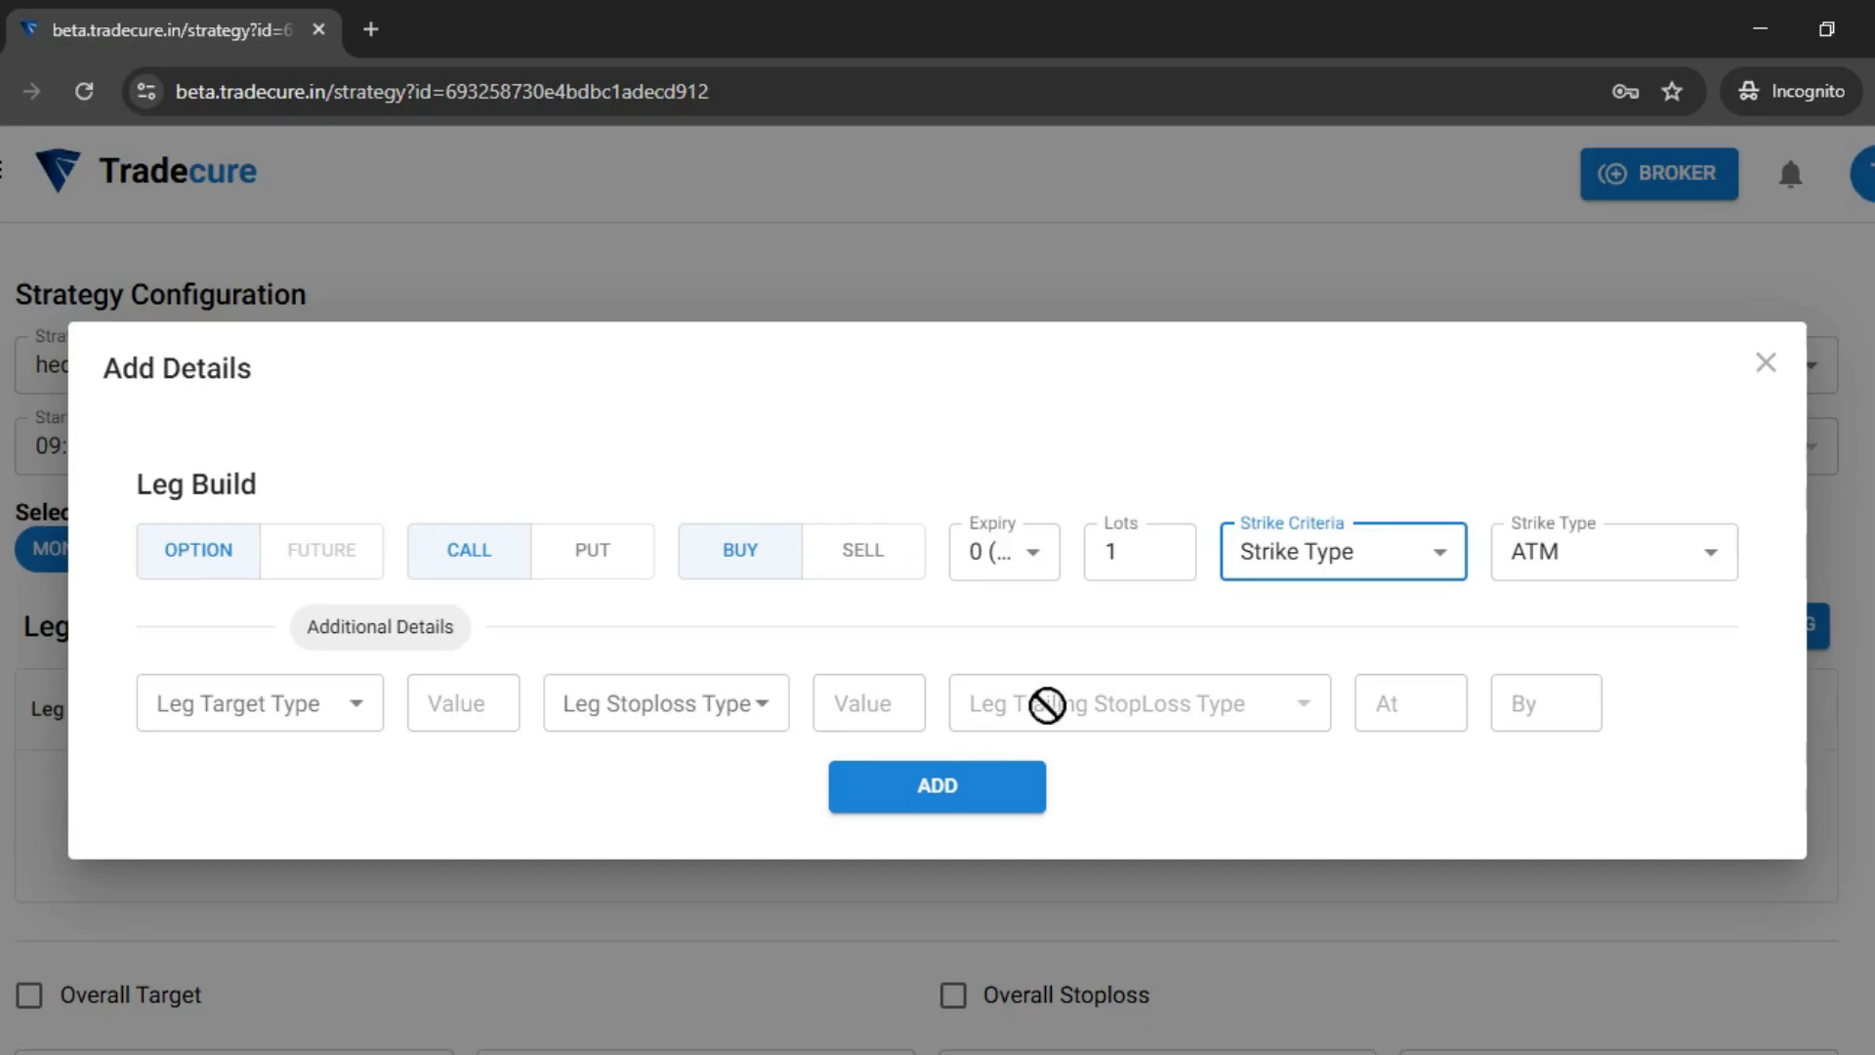
# - Try a leg target of 100 as a percentage of premium, and clear the target type selection
pyautogui.click(357, 722)
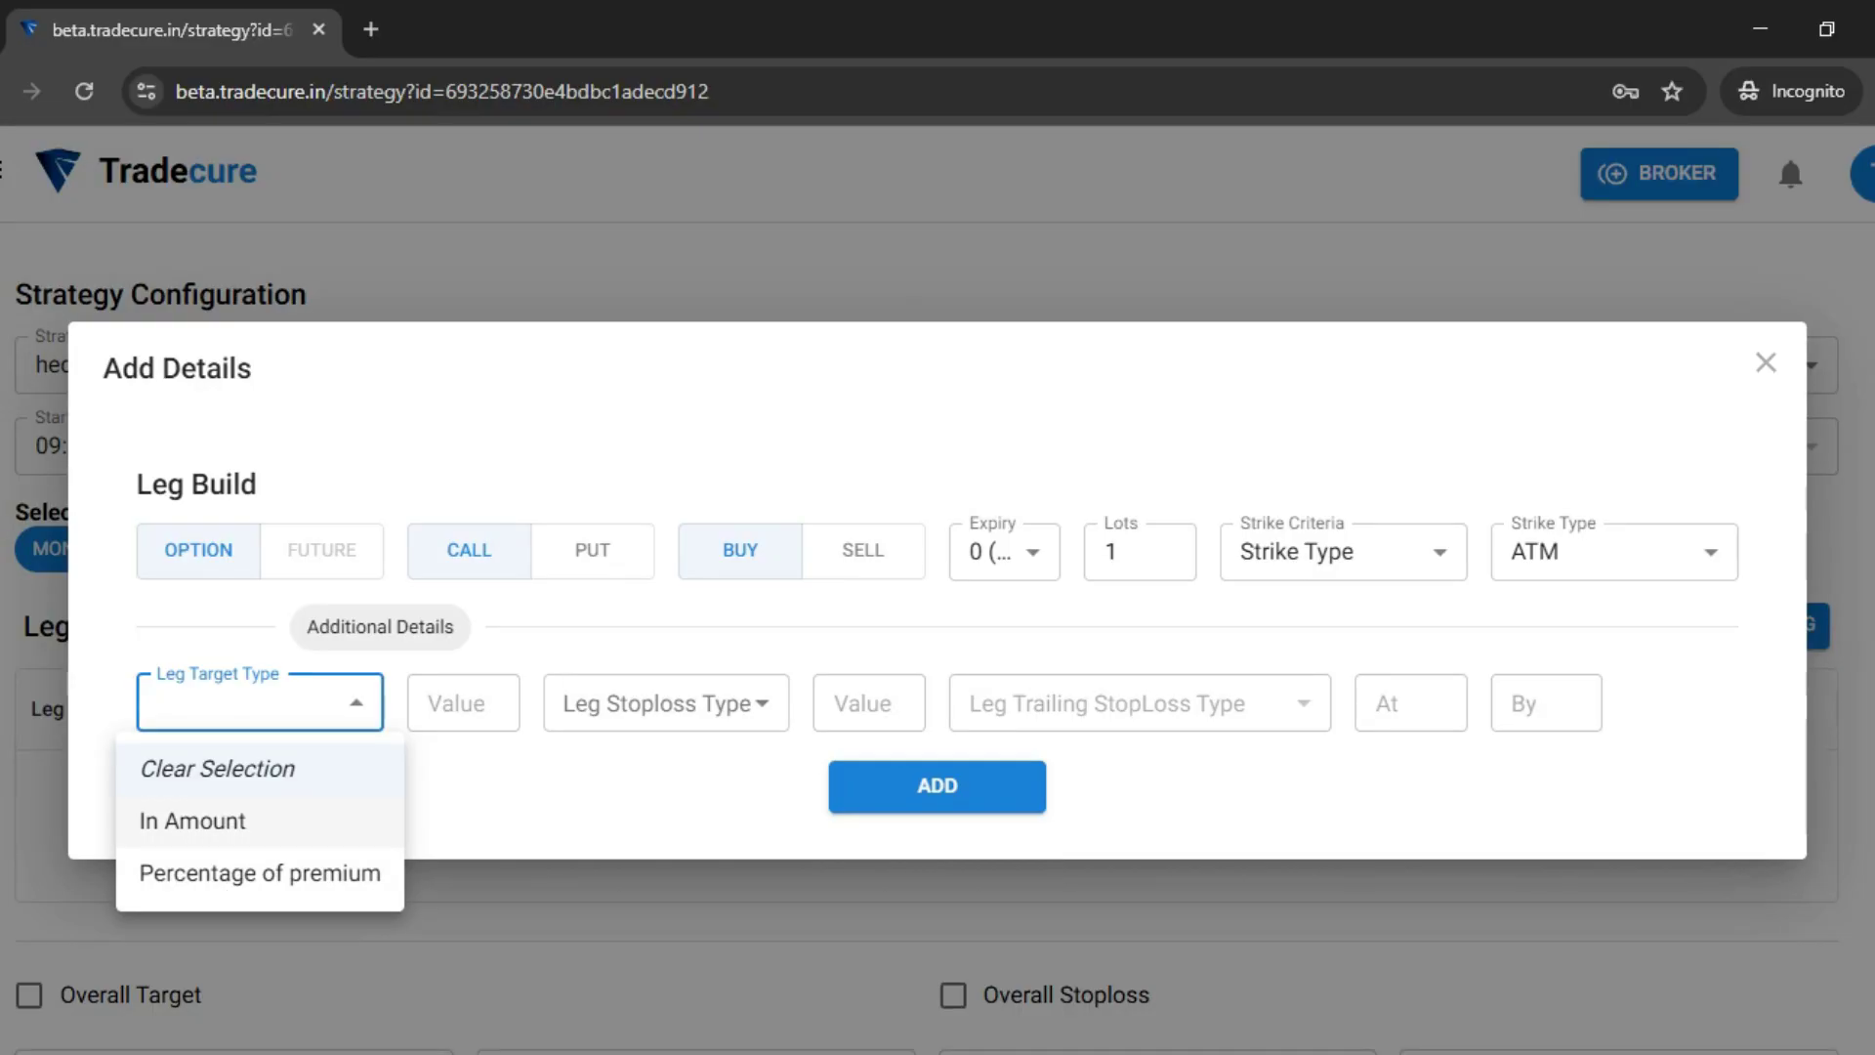
pyautogui.click(258, 885)
pyautogui.click(445, 700)
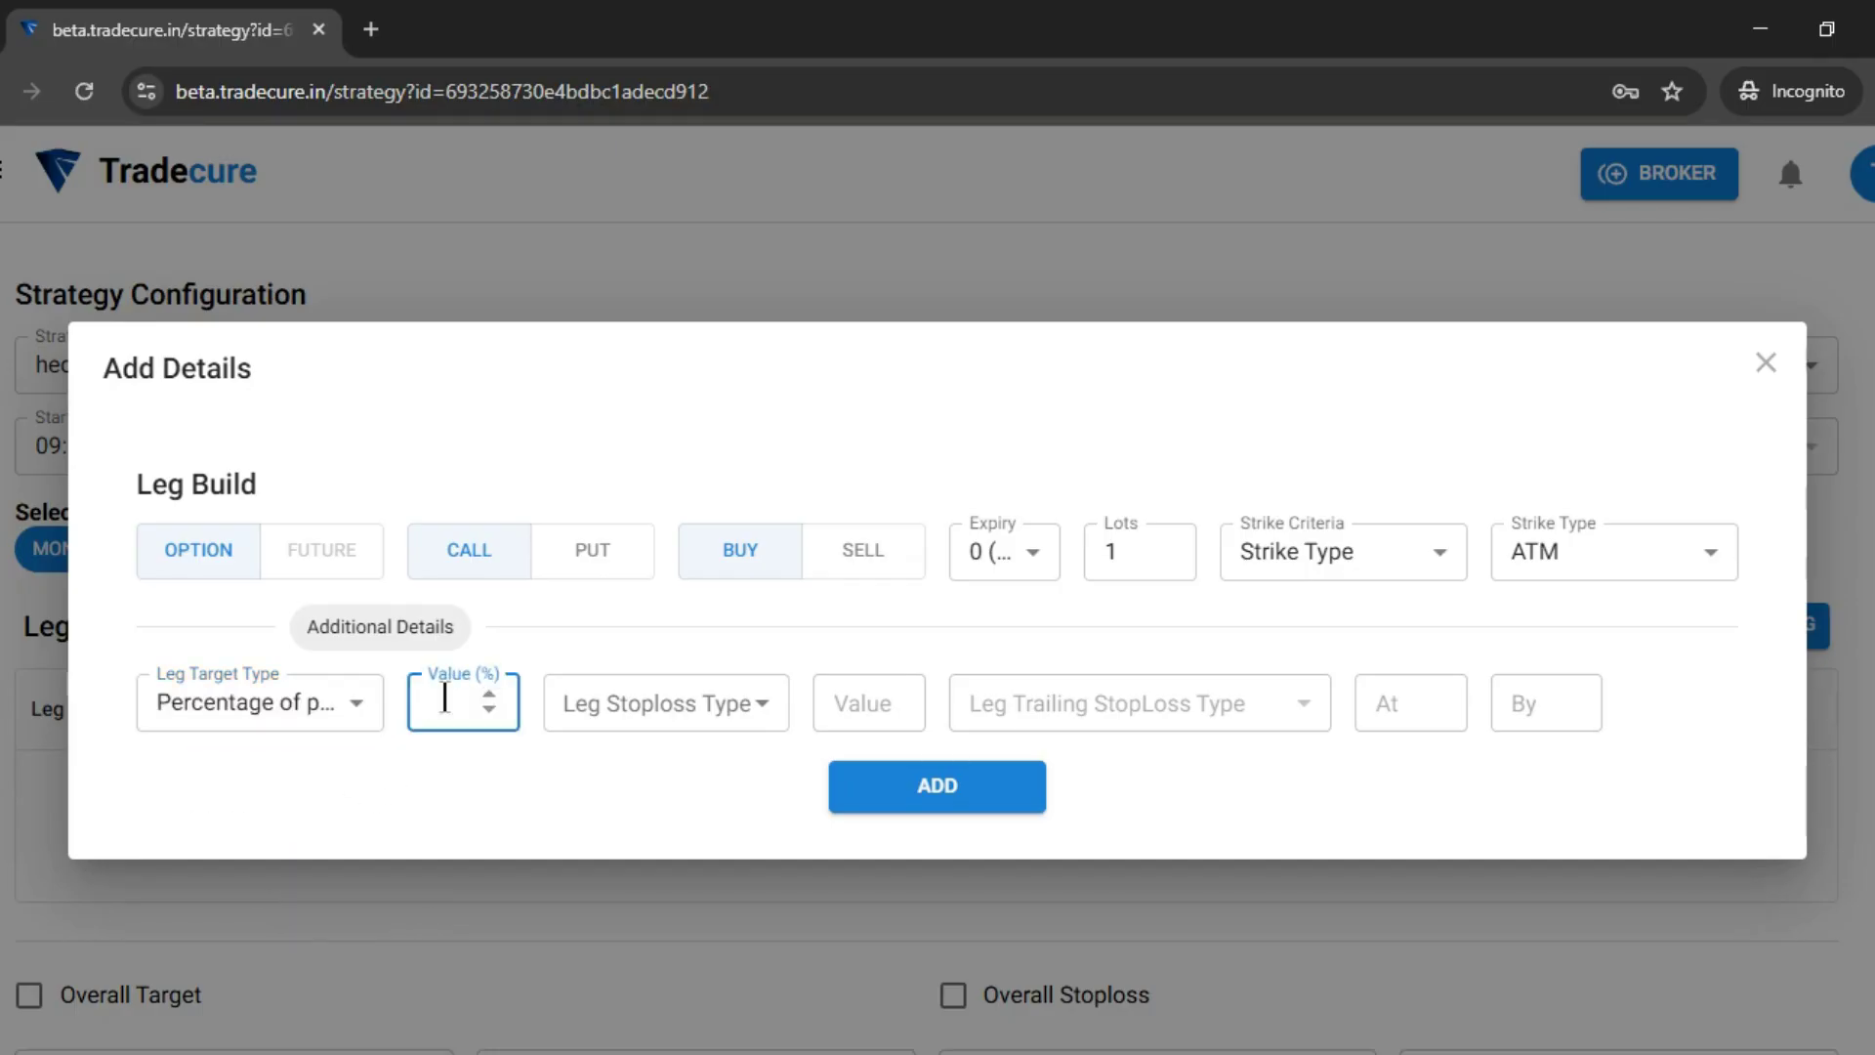
pyautogui.write('100')
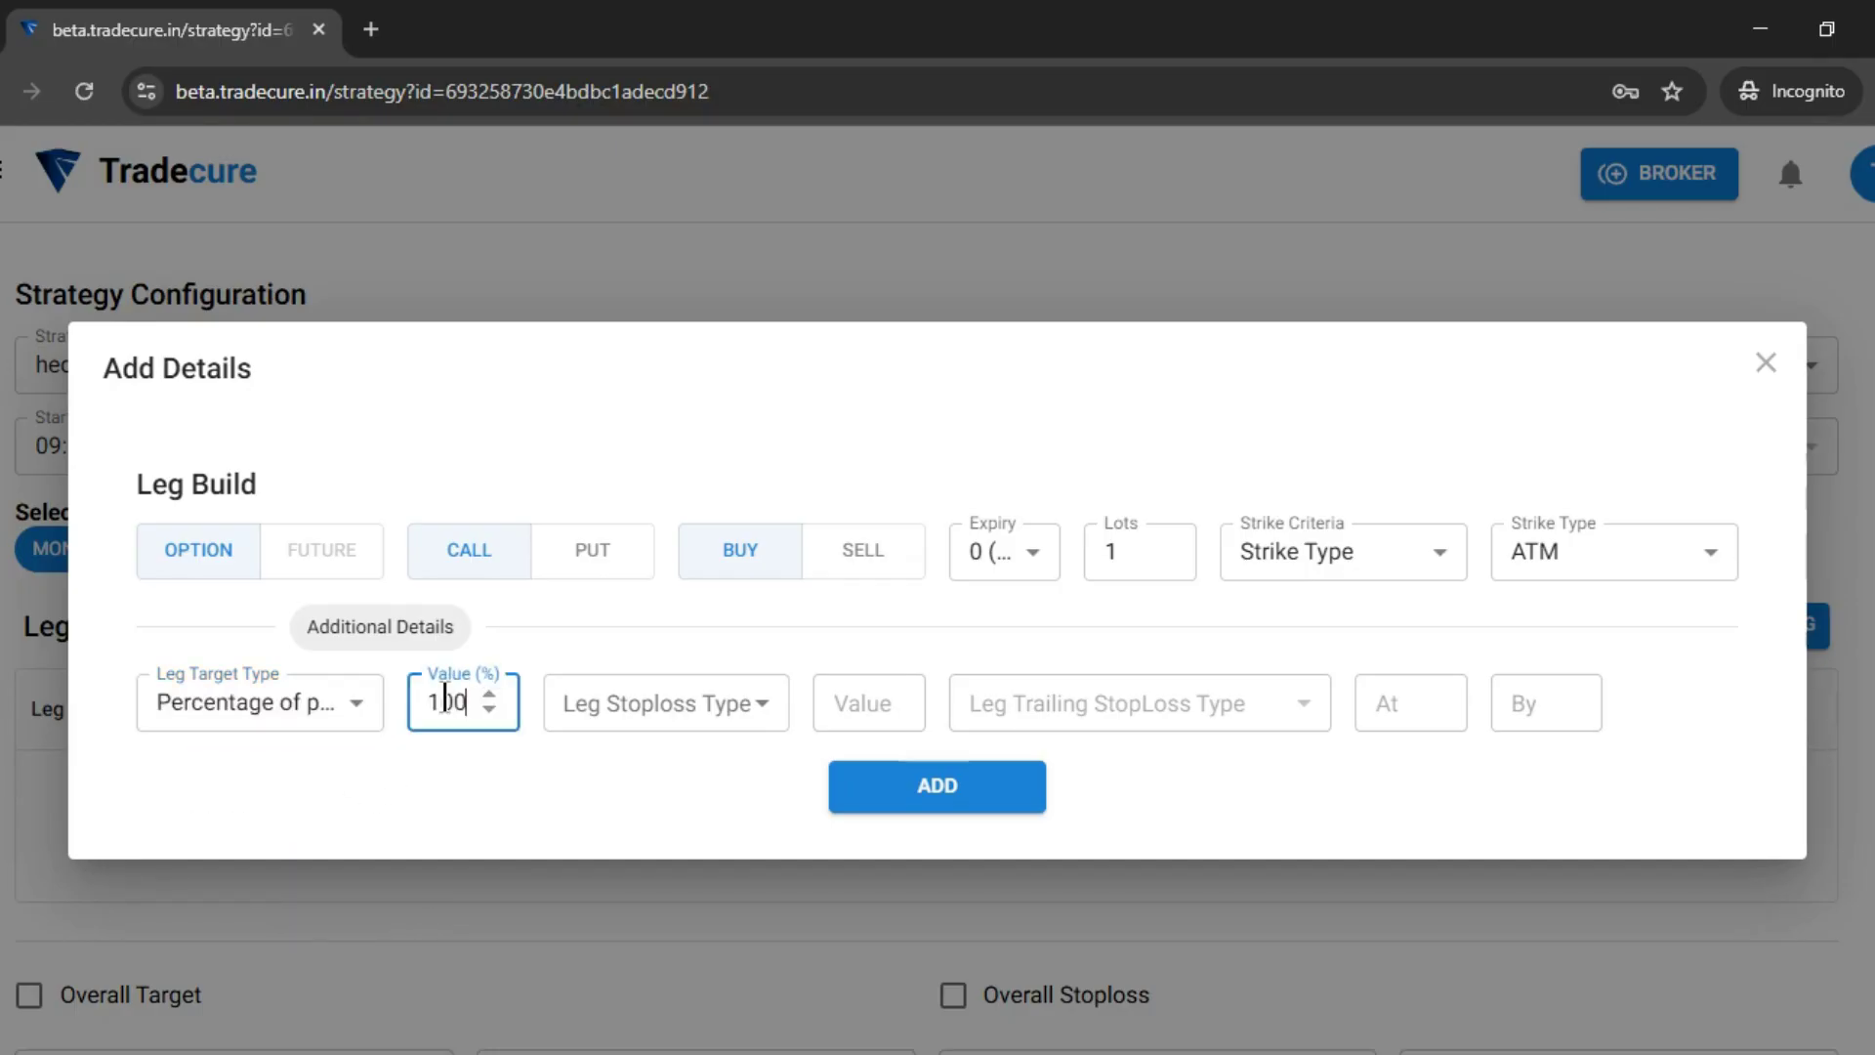
pyautogui.click(248, 698)
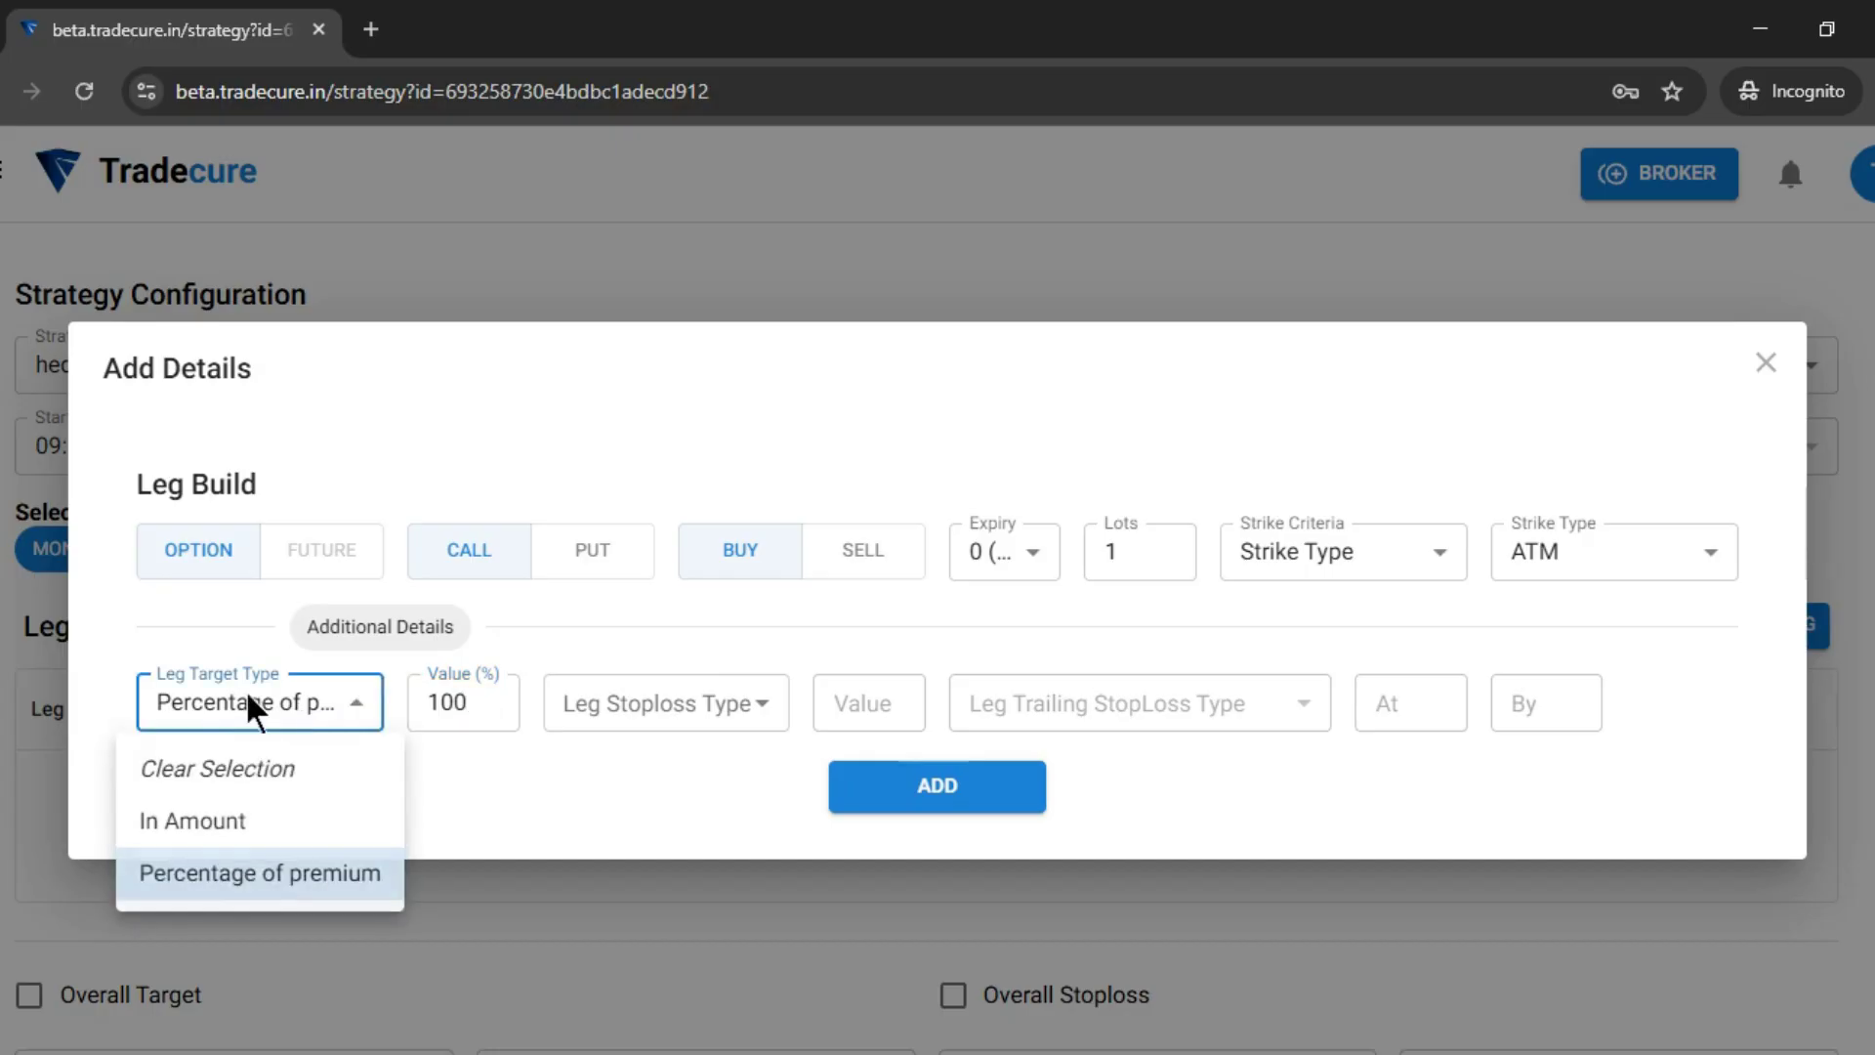
pyautogui.click(252, 774)
pyautogui.click(599, 761)
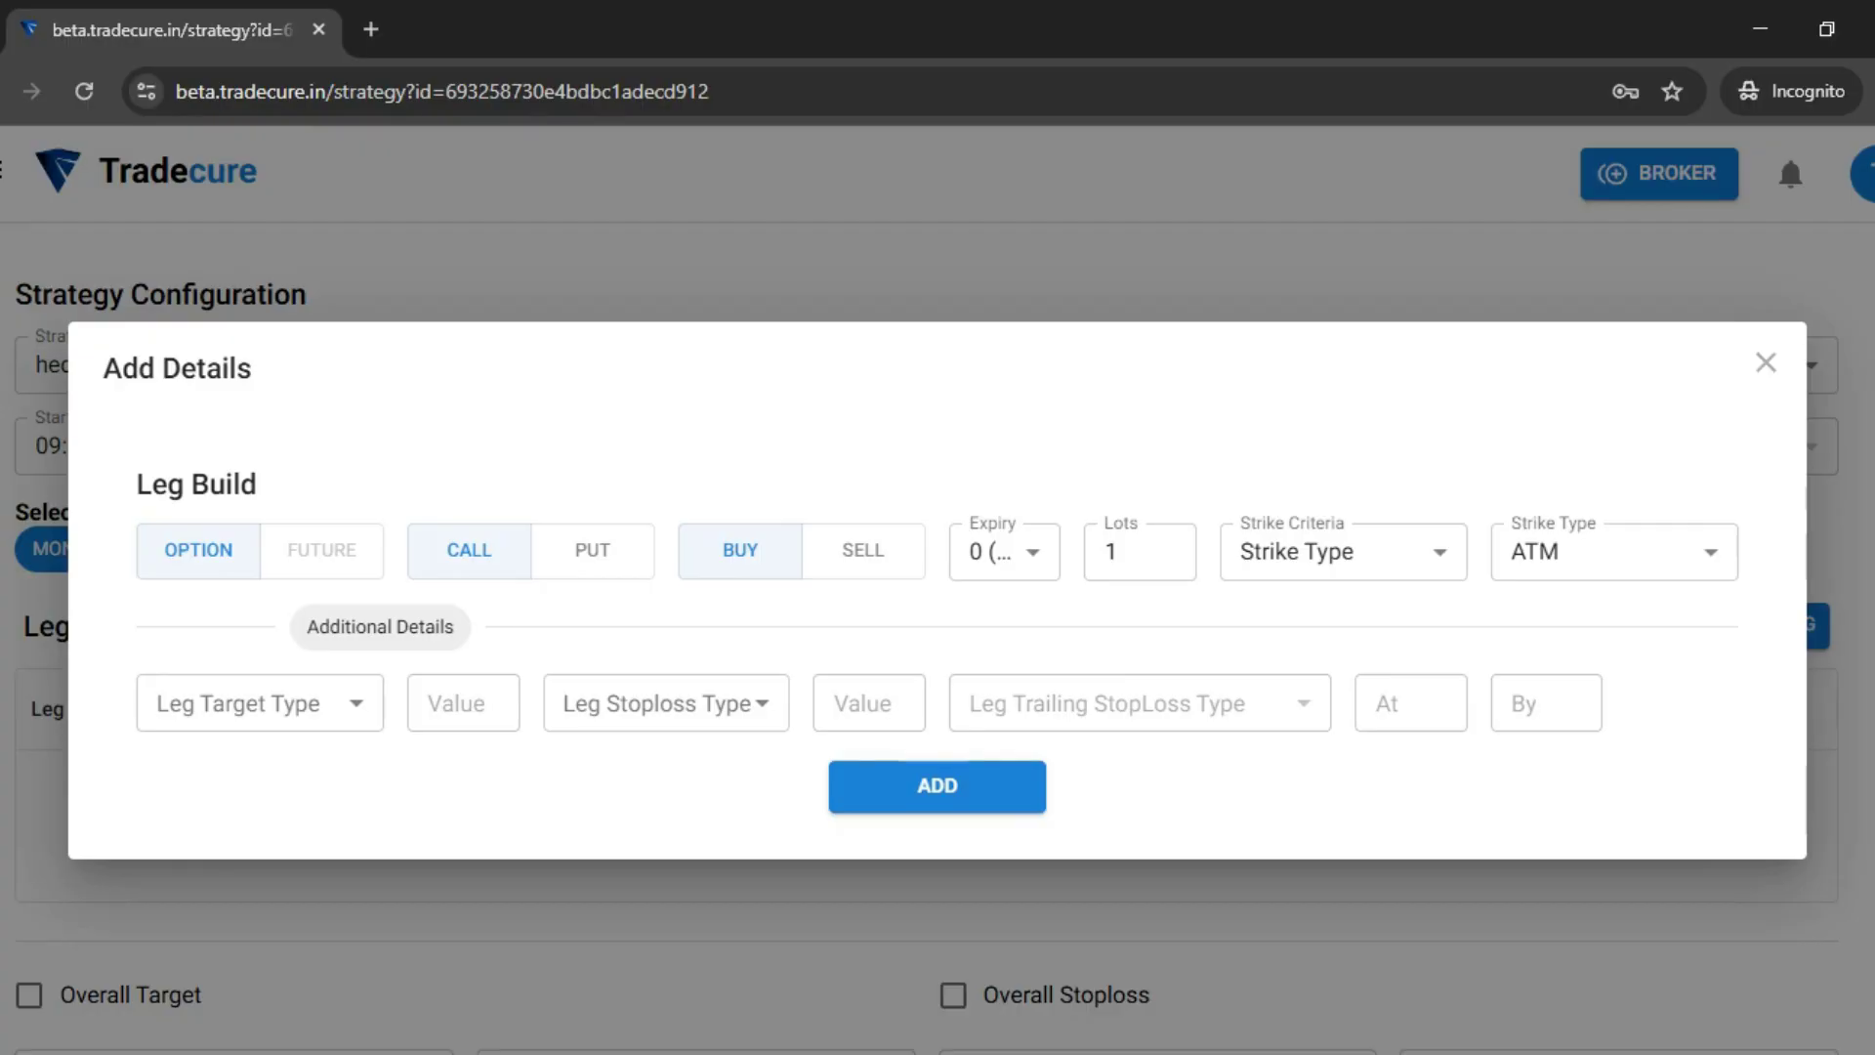
# - Add the configured call leg to the strategy, and set up another leg as an Option, Put, Buy
pyautogui.click(963, 795)
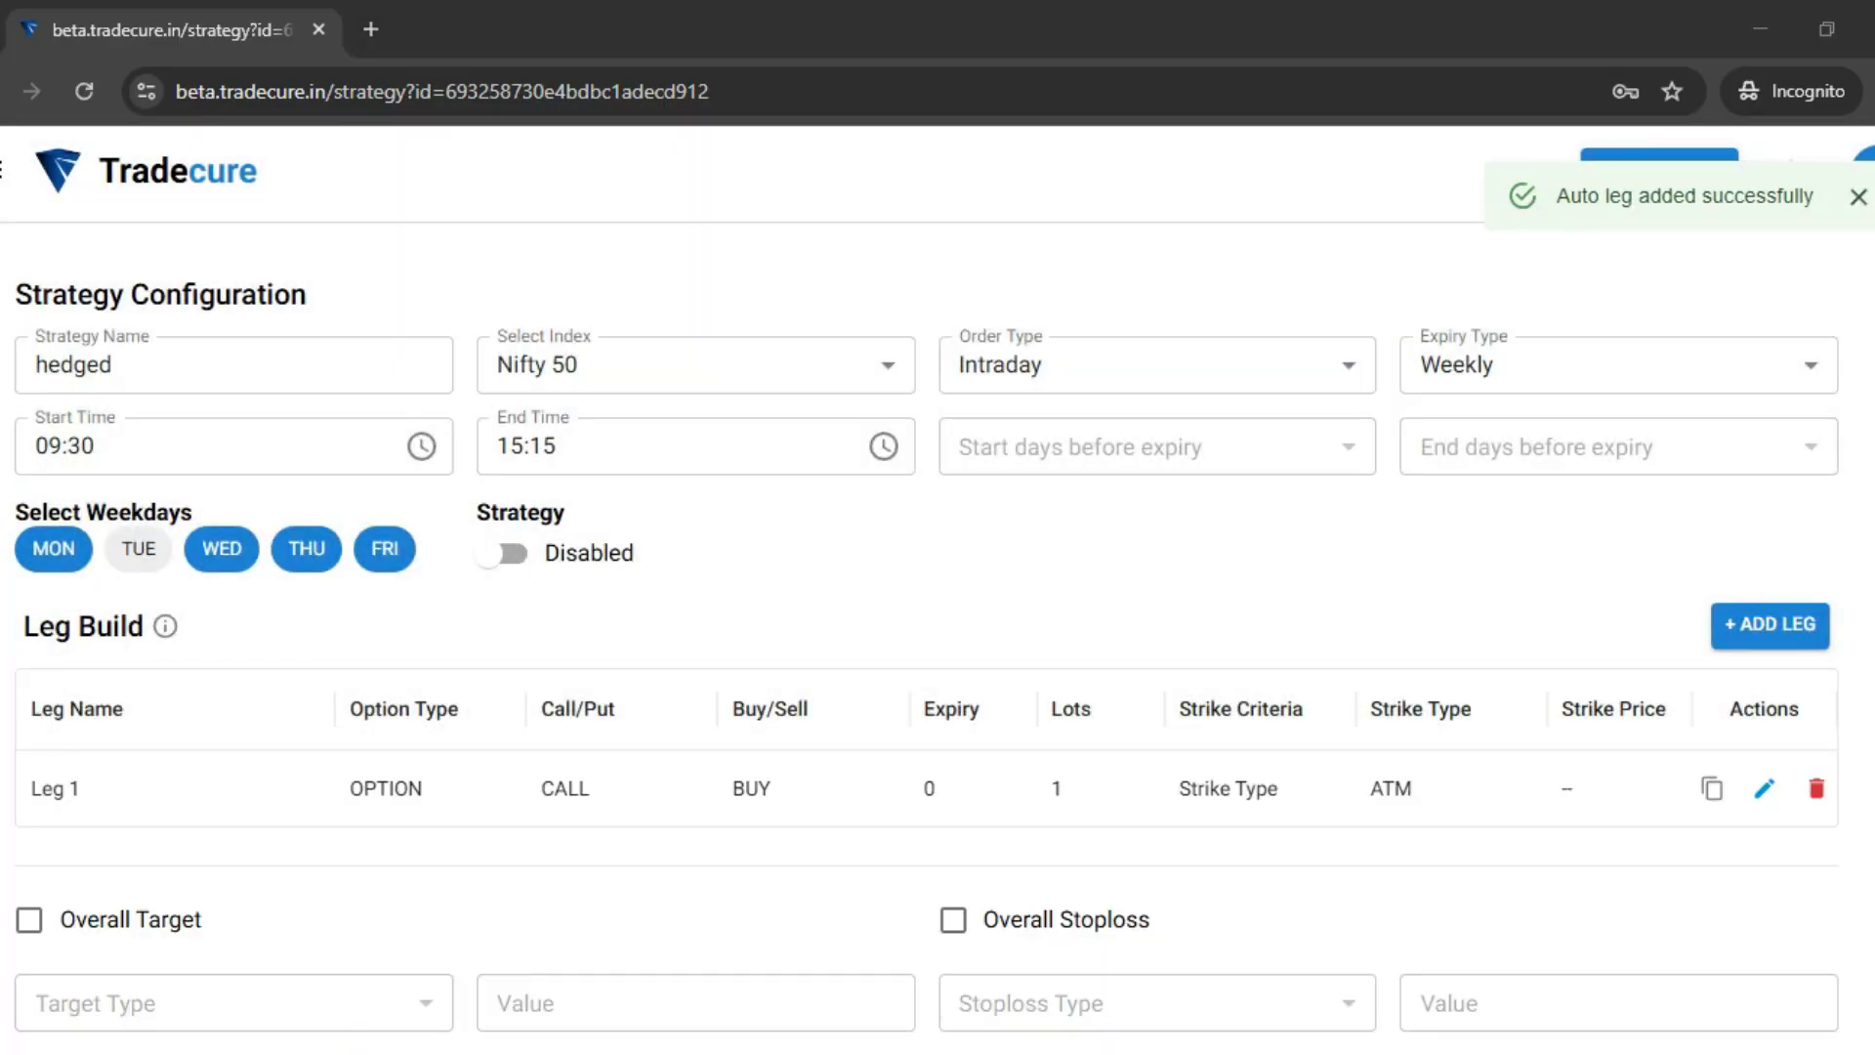
pyautogui.click(1795, 640)
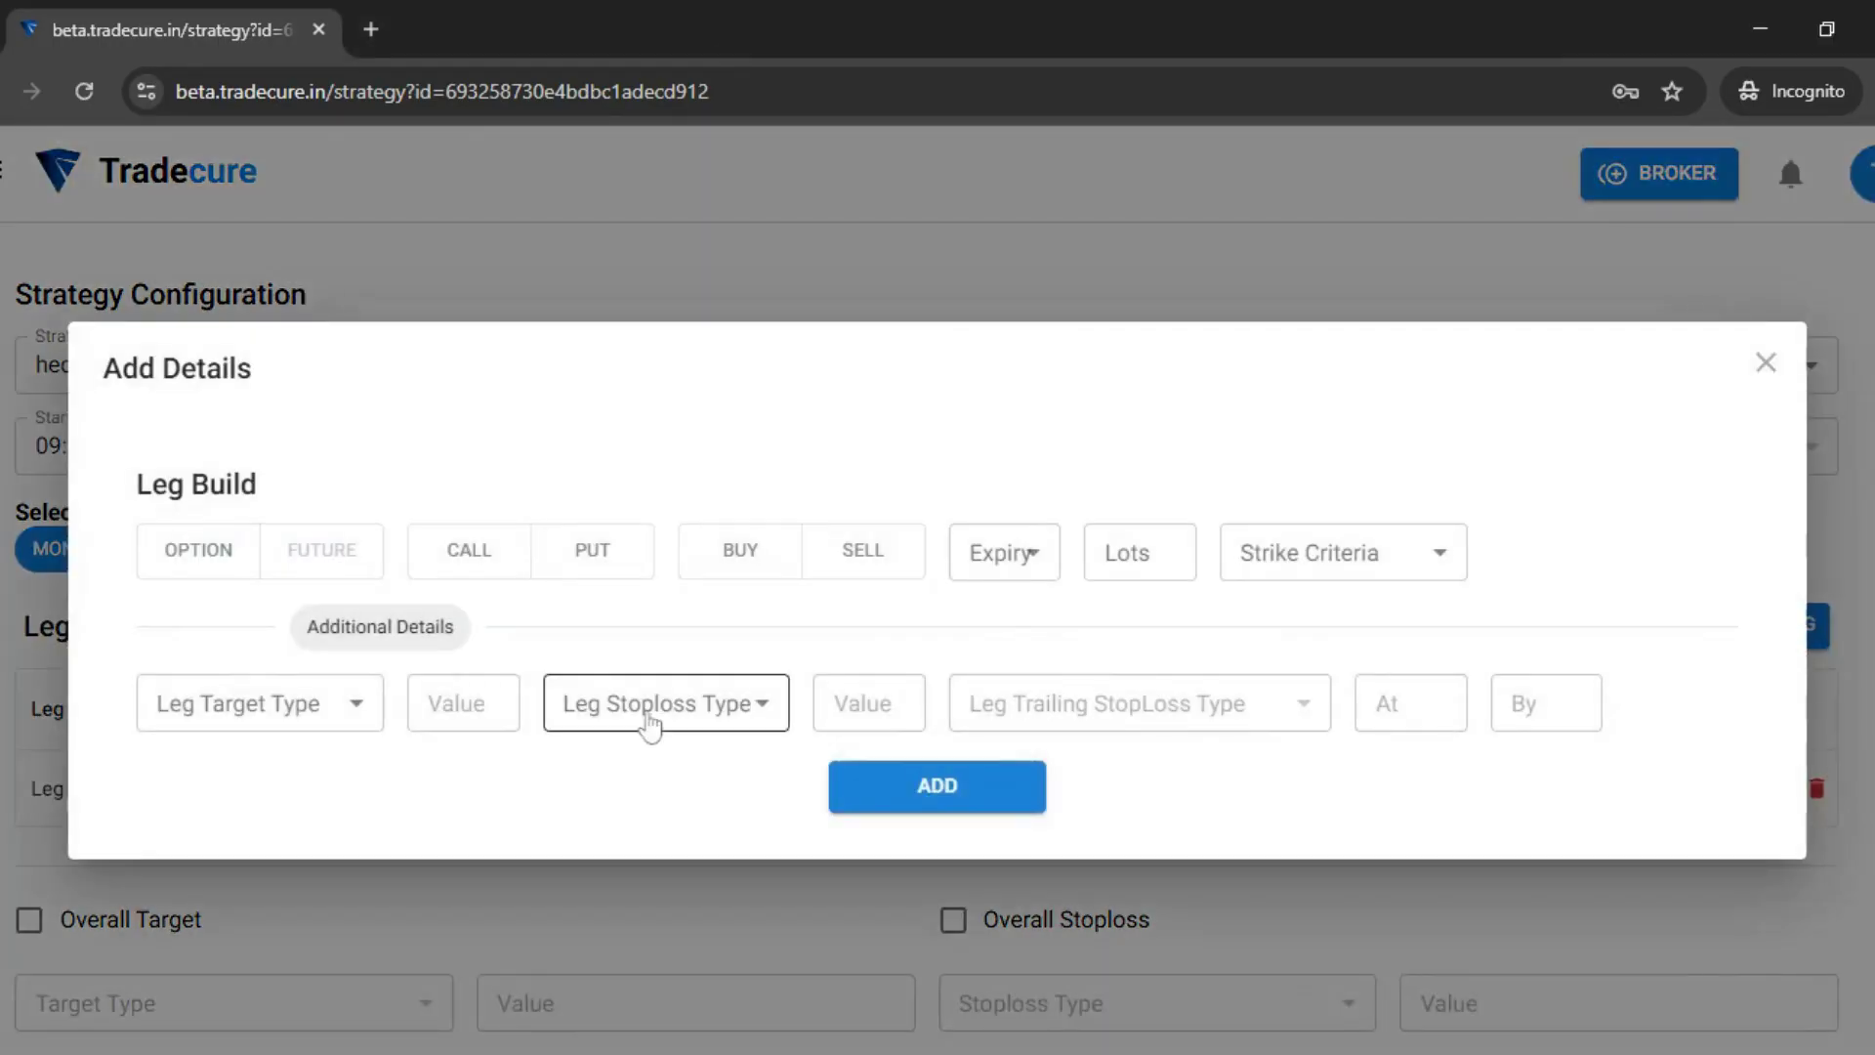
pyautogui.click(222, 559)
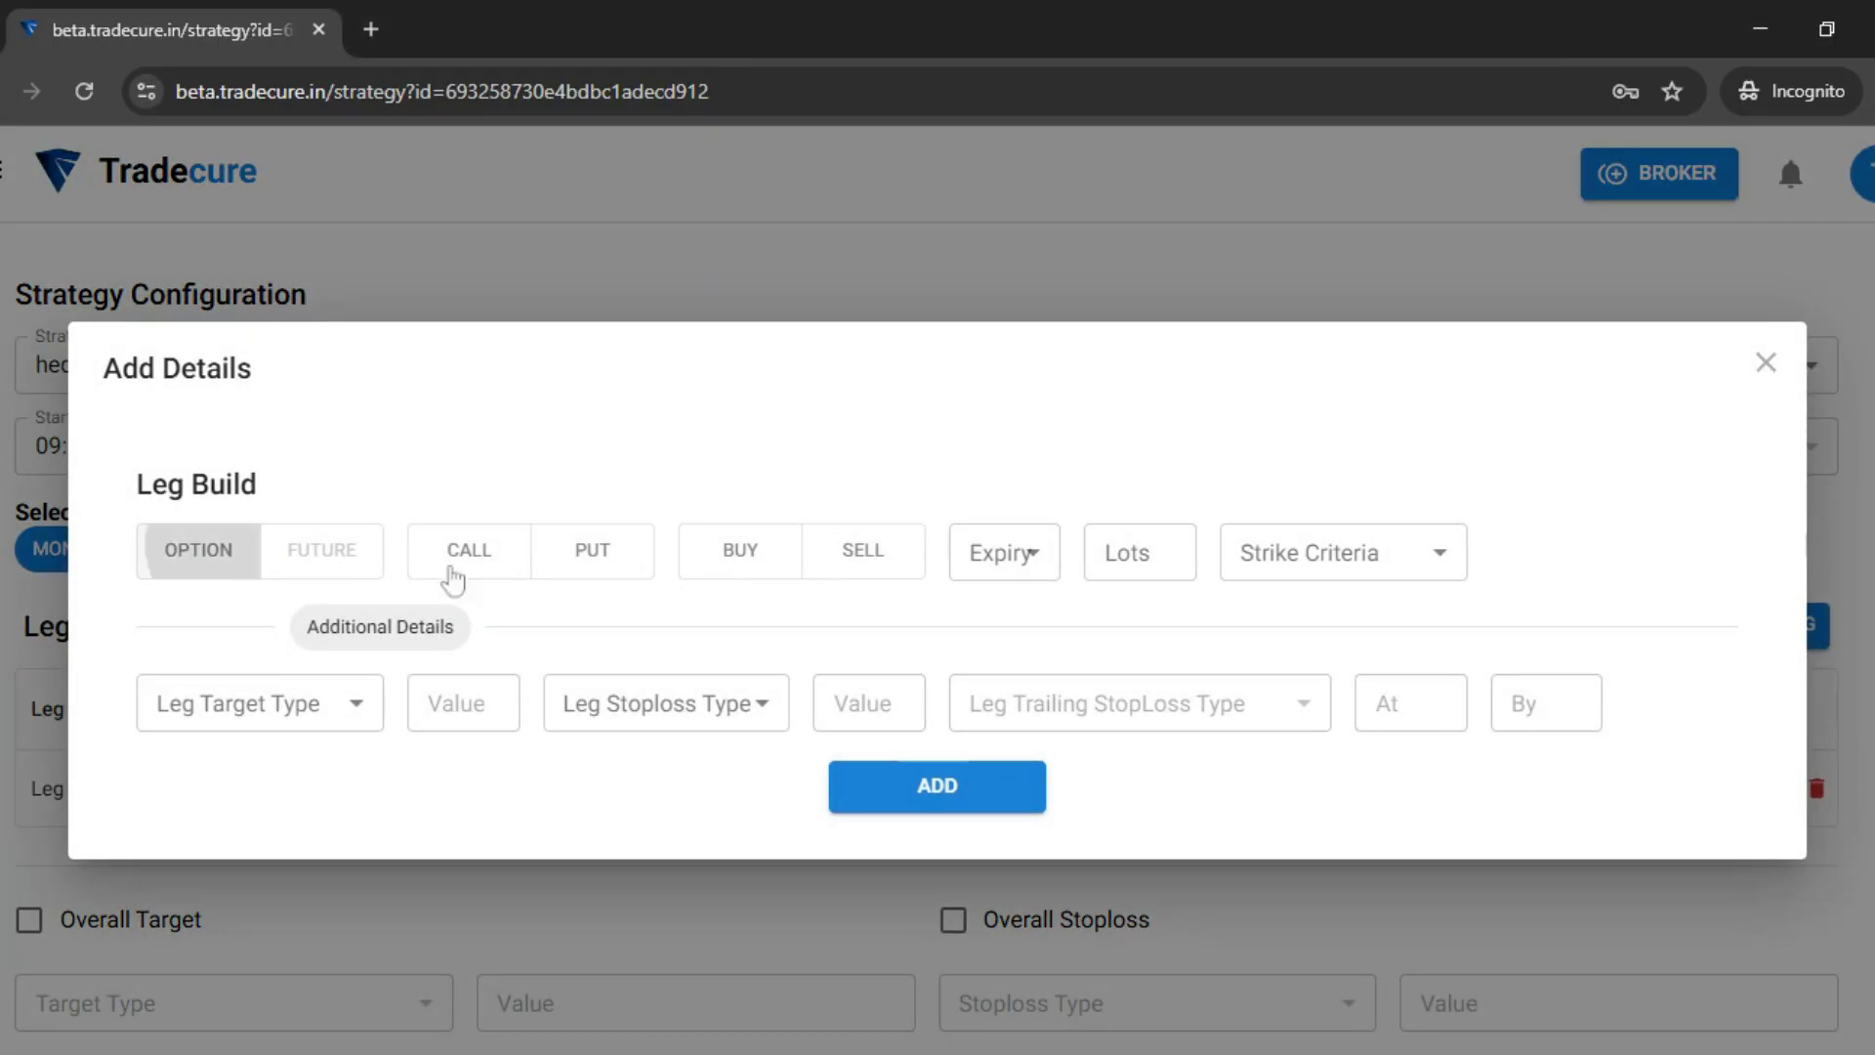
pyautogui.click(559, 574)
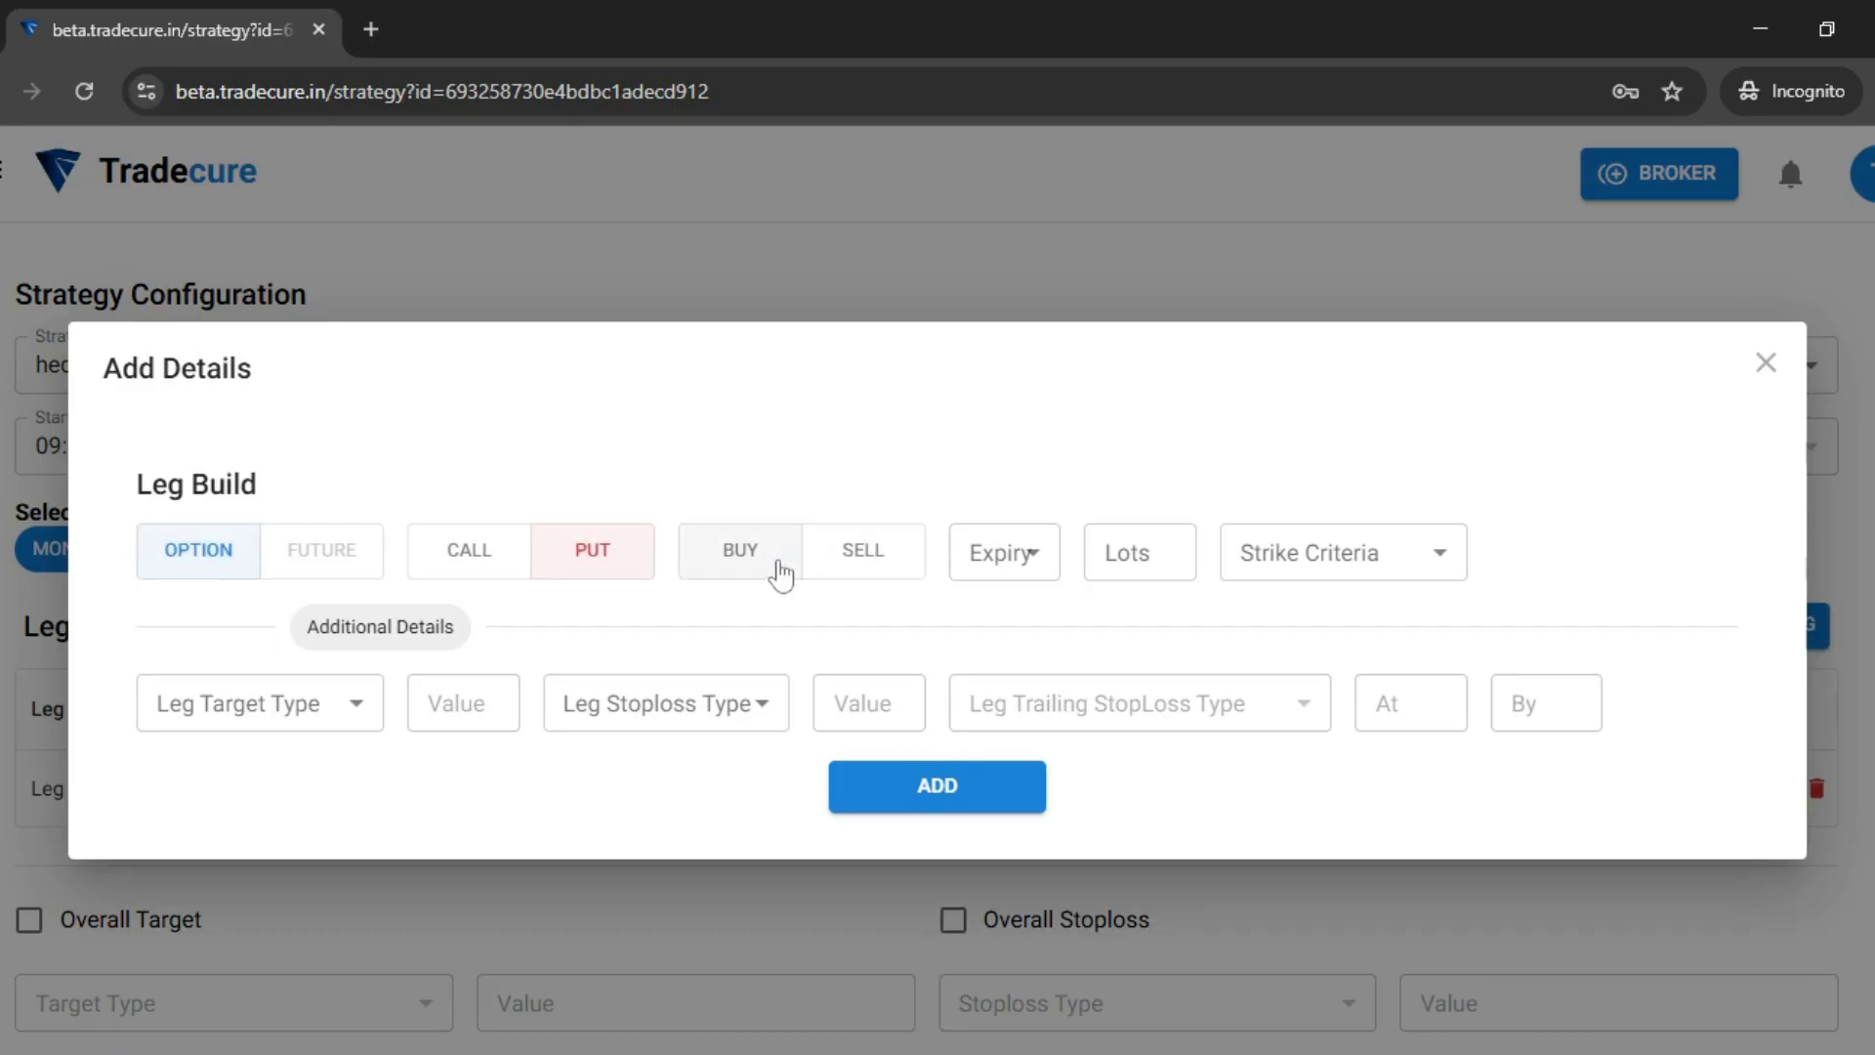
pyautogui.click(771, 567)
# - Give the put leg the 0 (Current) expiry, 1 lot and the Strike Type criteria with ATM, and add it to the strategy
pyautogui.click(994, 571)
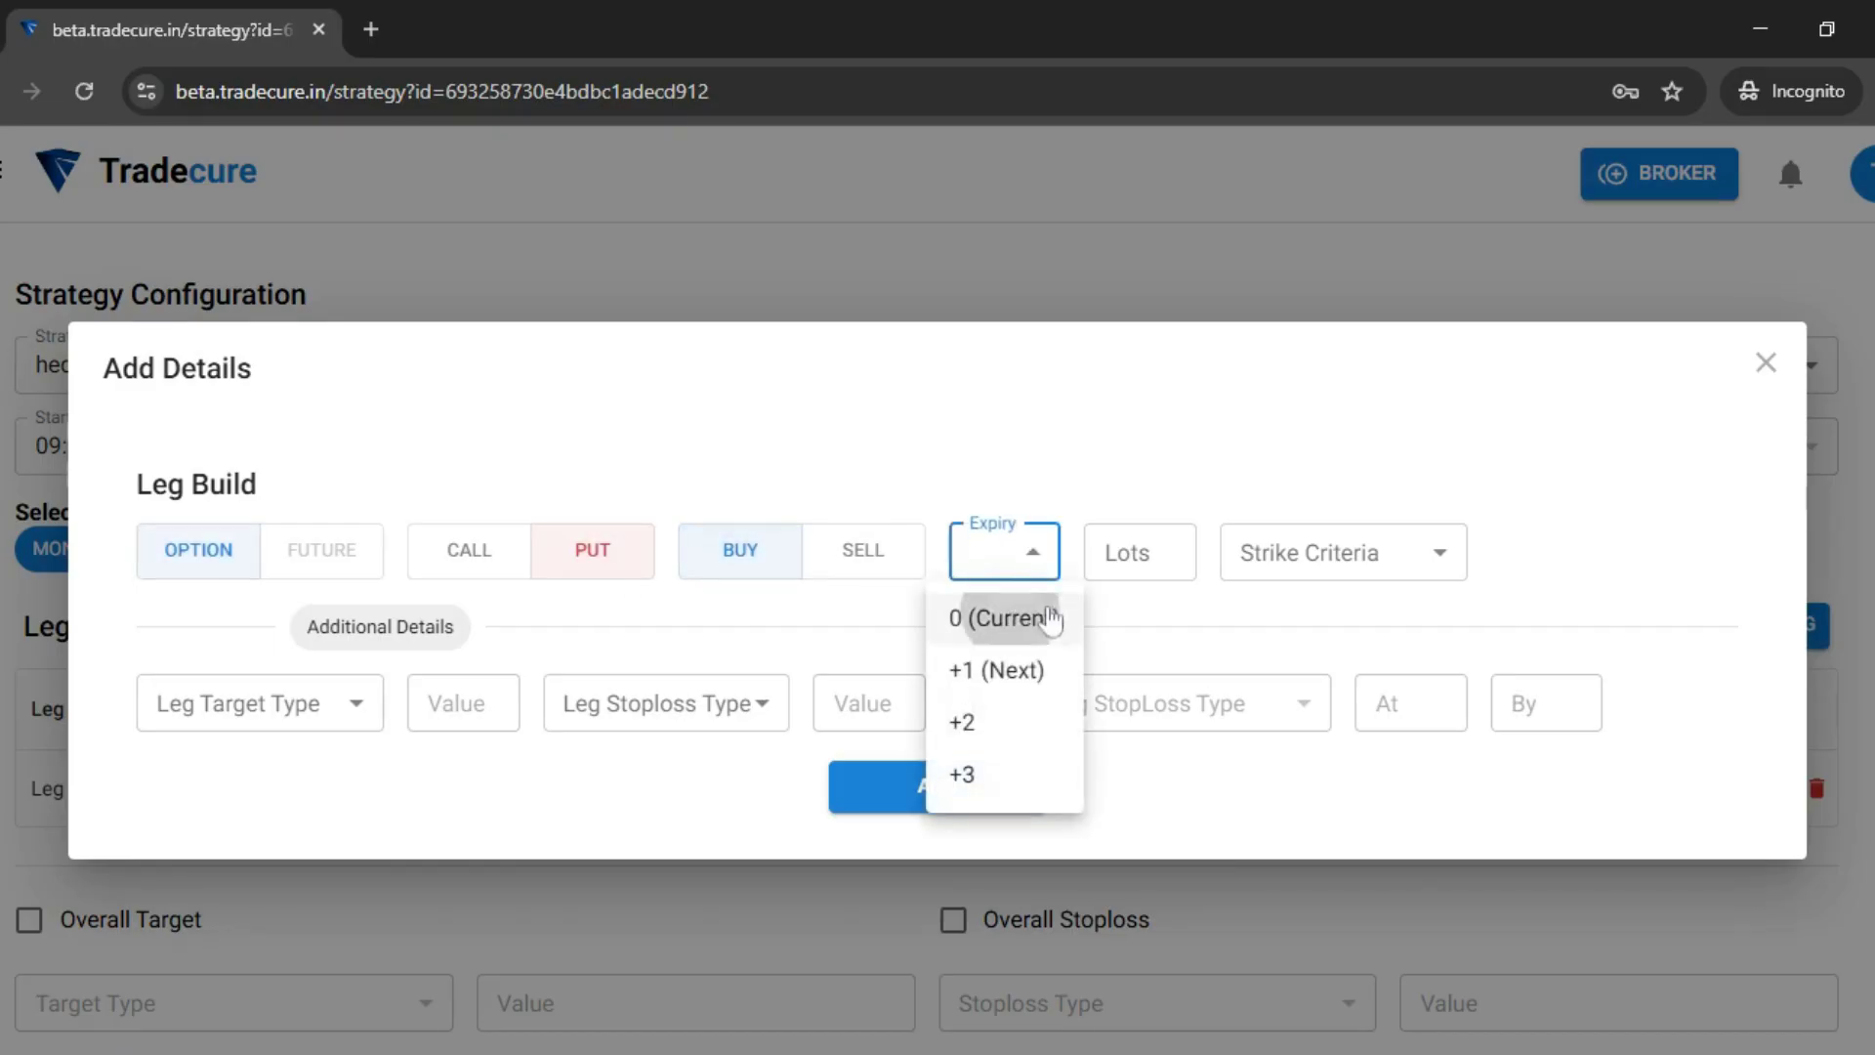
pyautogui.click(1046, 613)
pyautogui.click(1118, 556)
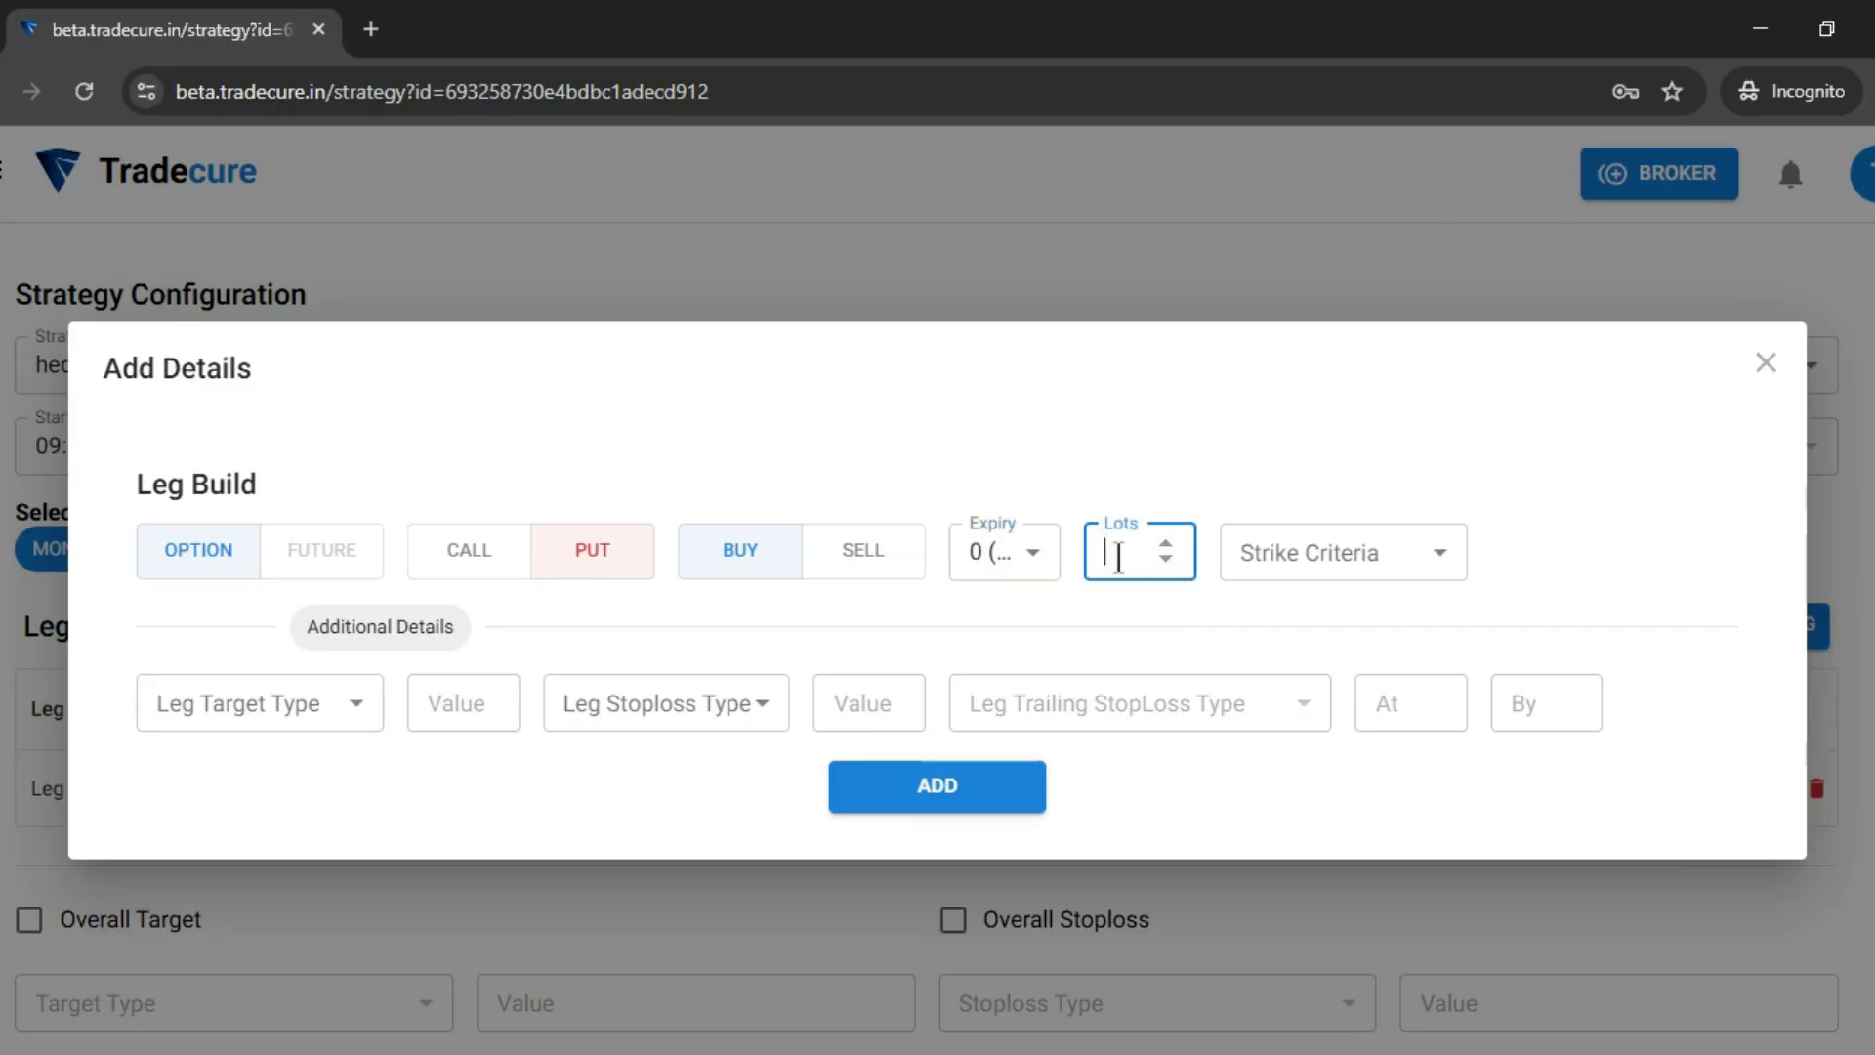
pyautogui.write('1')
pyautogui.click(1323, 569)
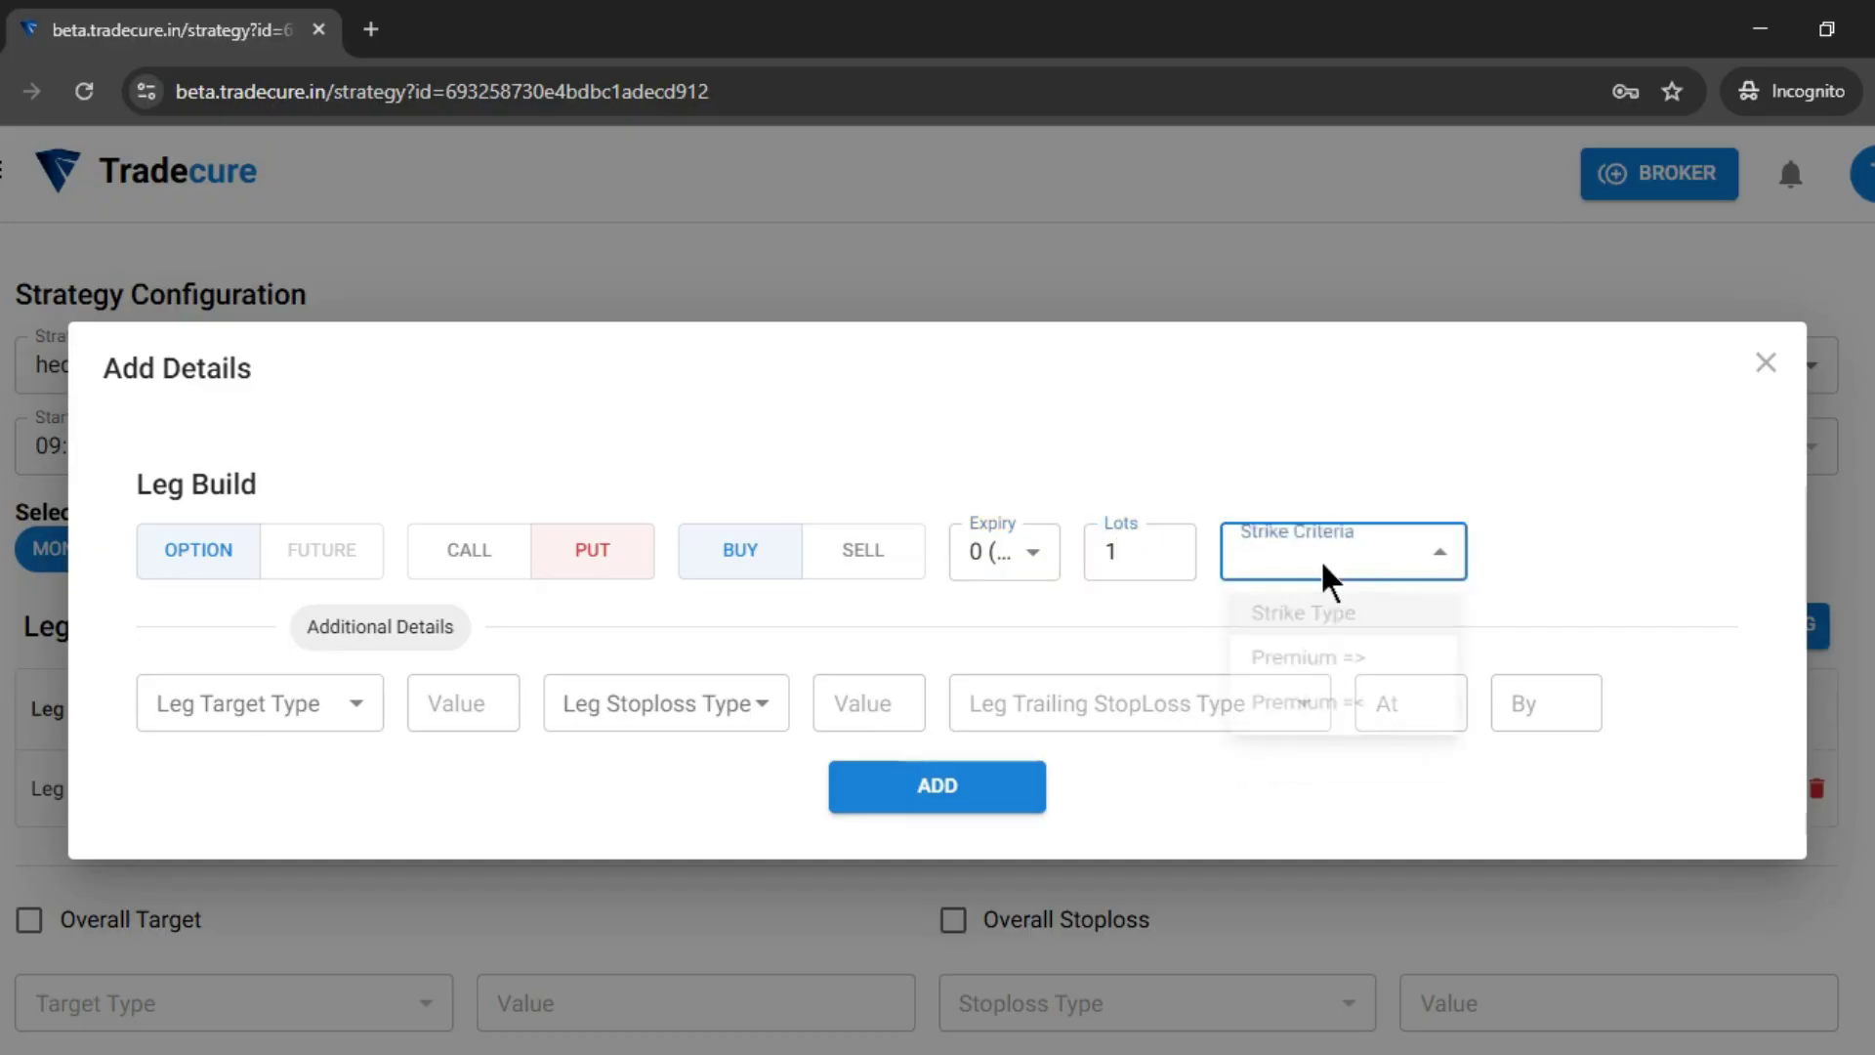
pyautogui.click(1331, 623)
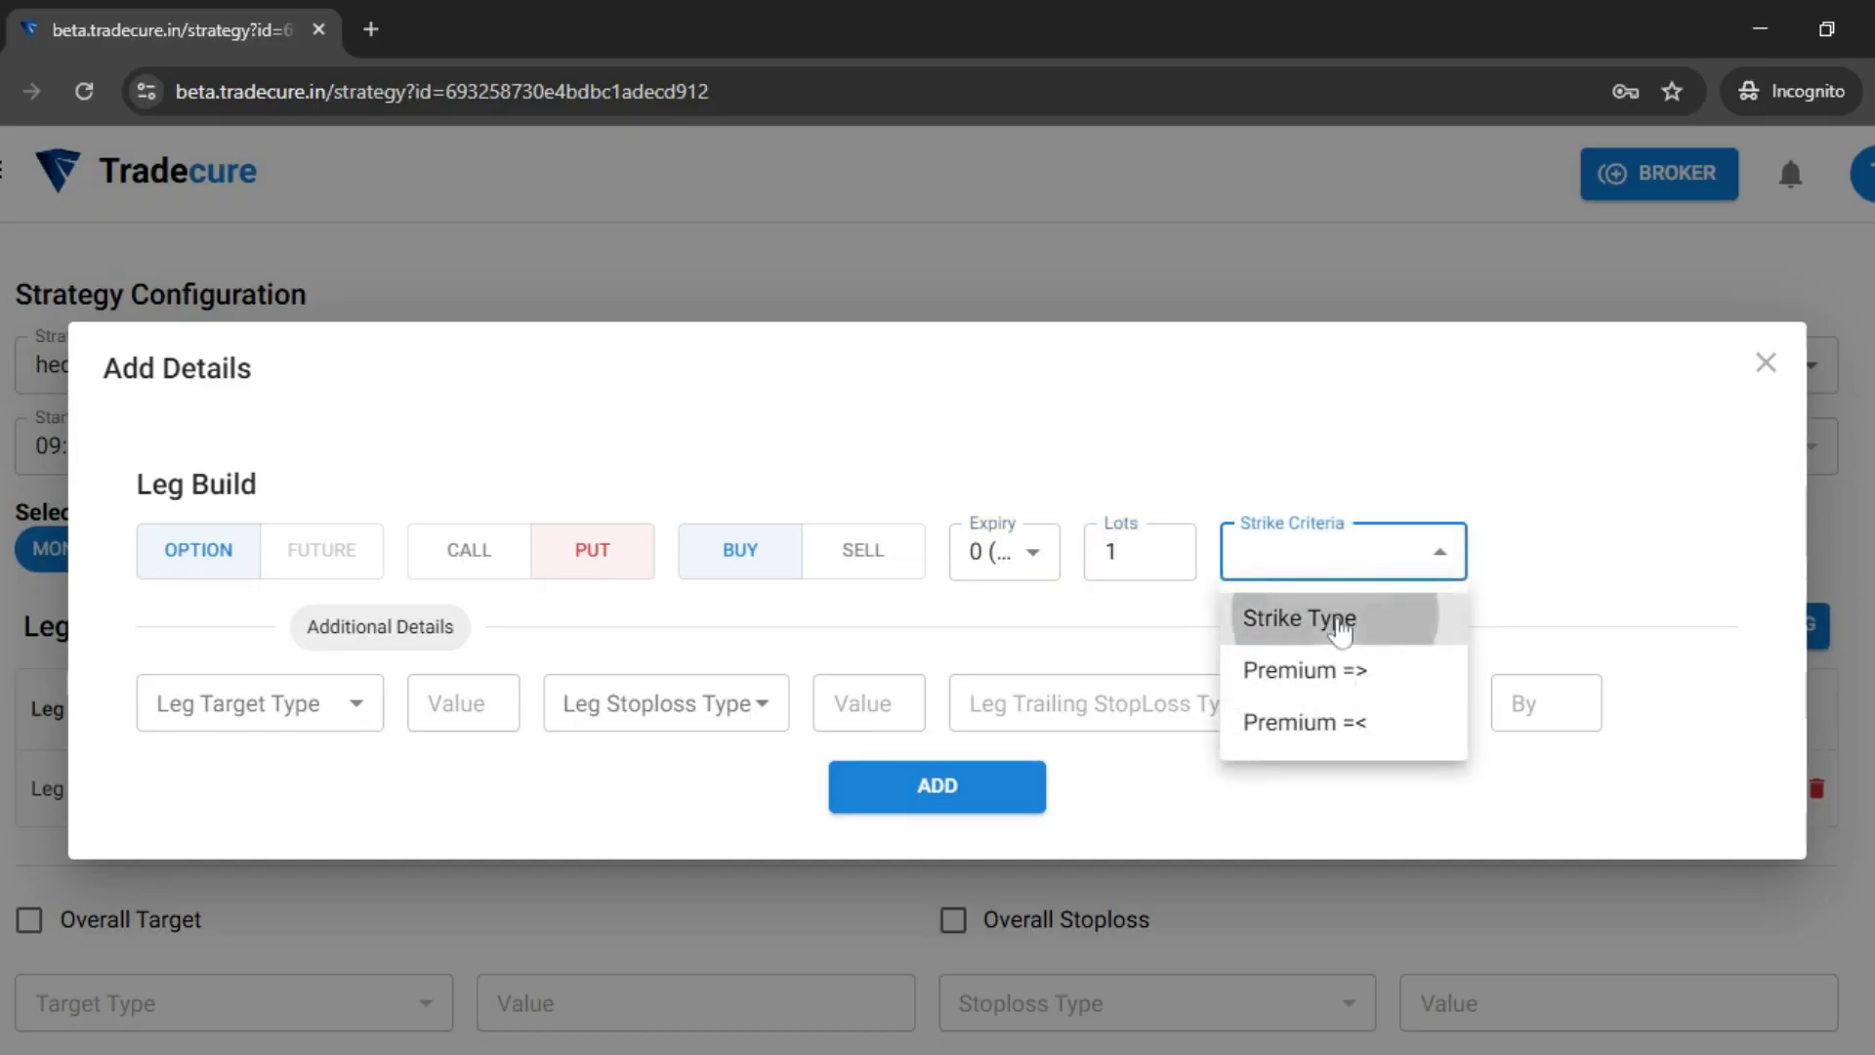
pyautogui.click(928, 789)
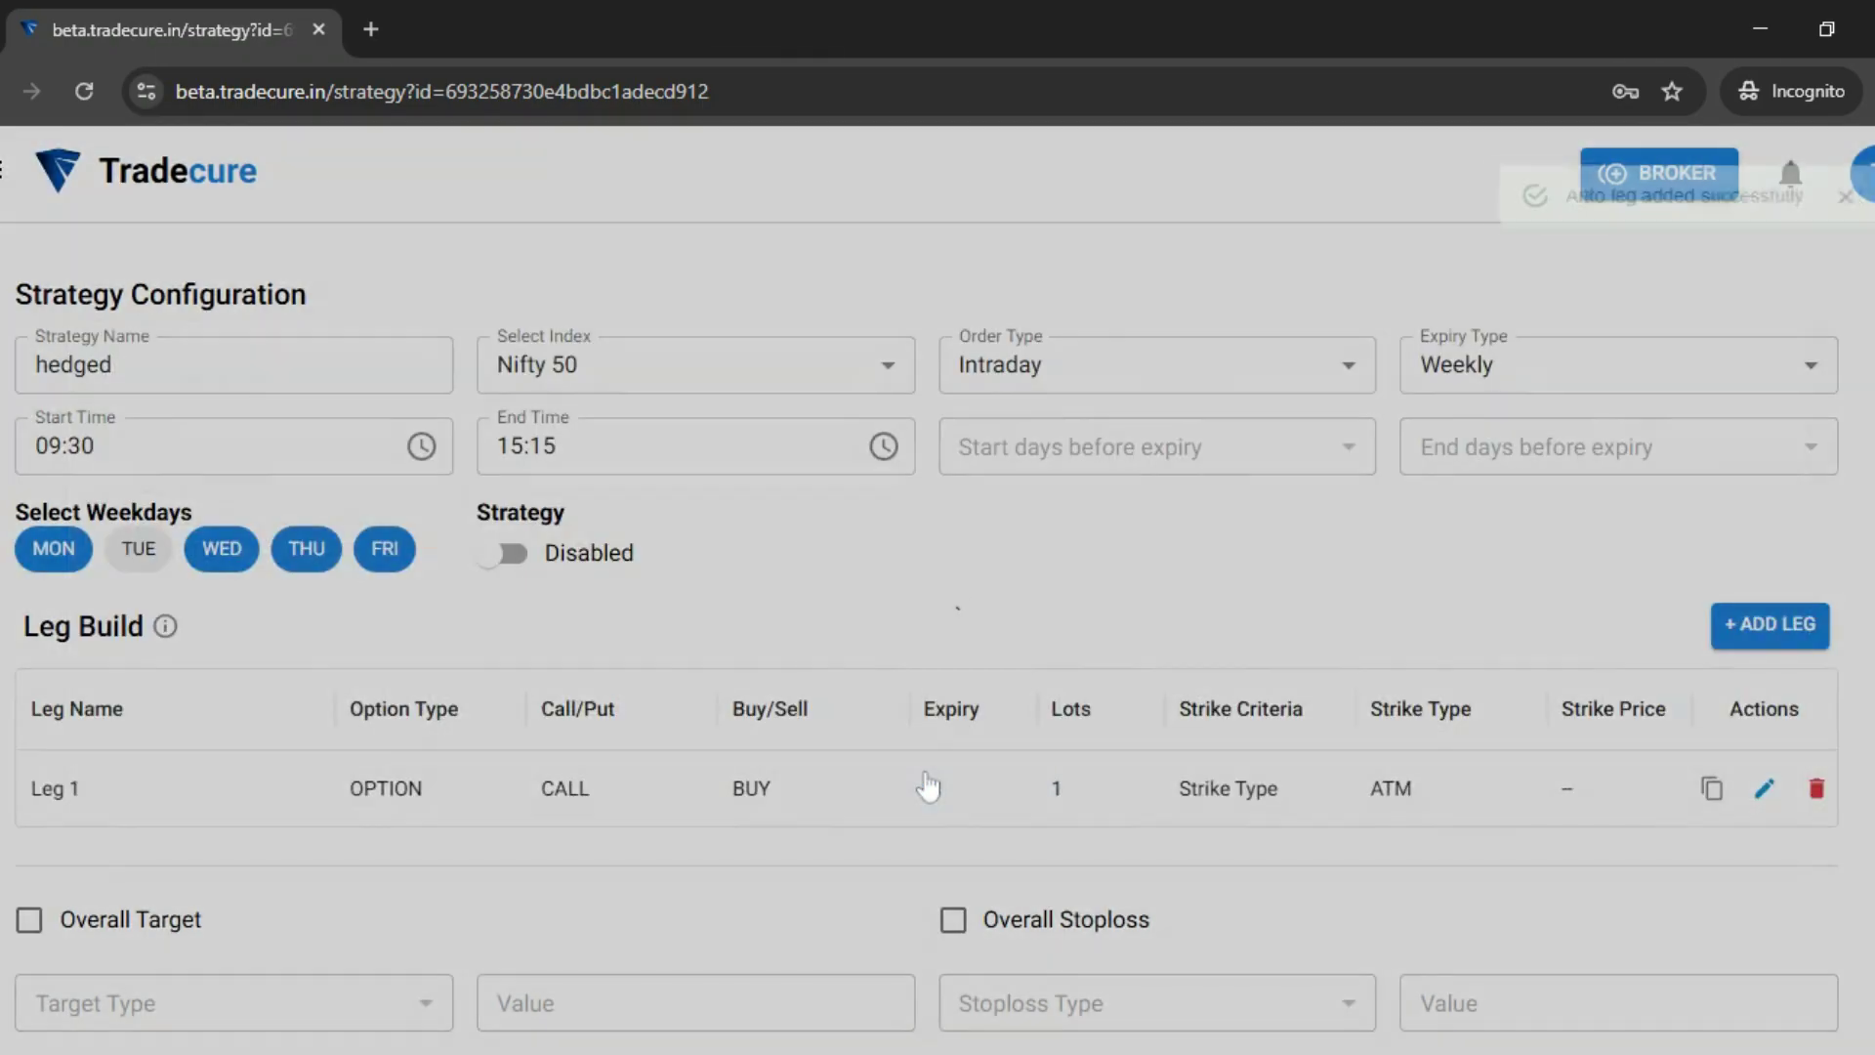
# - Enable the overall target and look through its target type options without choosing one
pyautogui.scroll(-3, 924, 782)
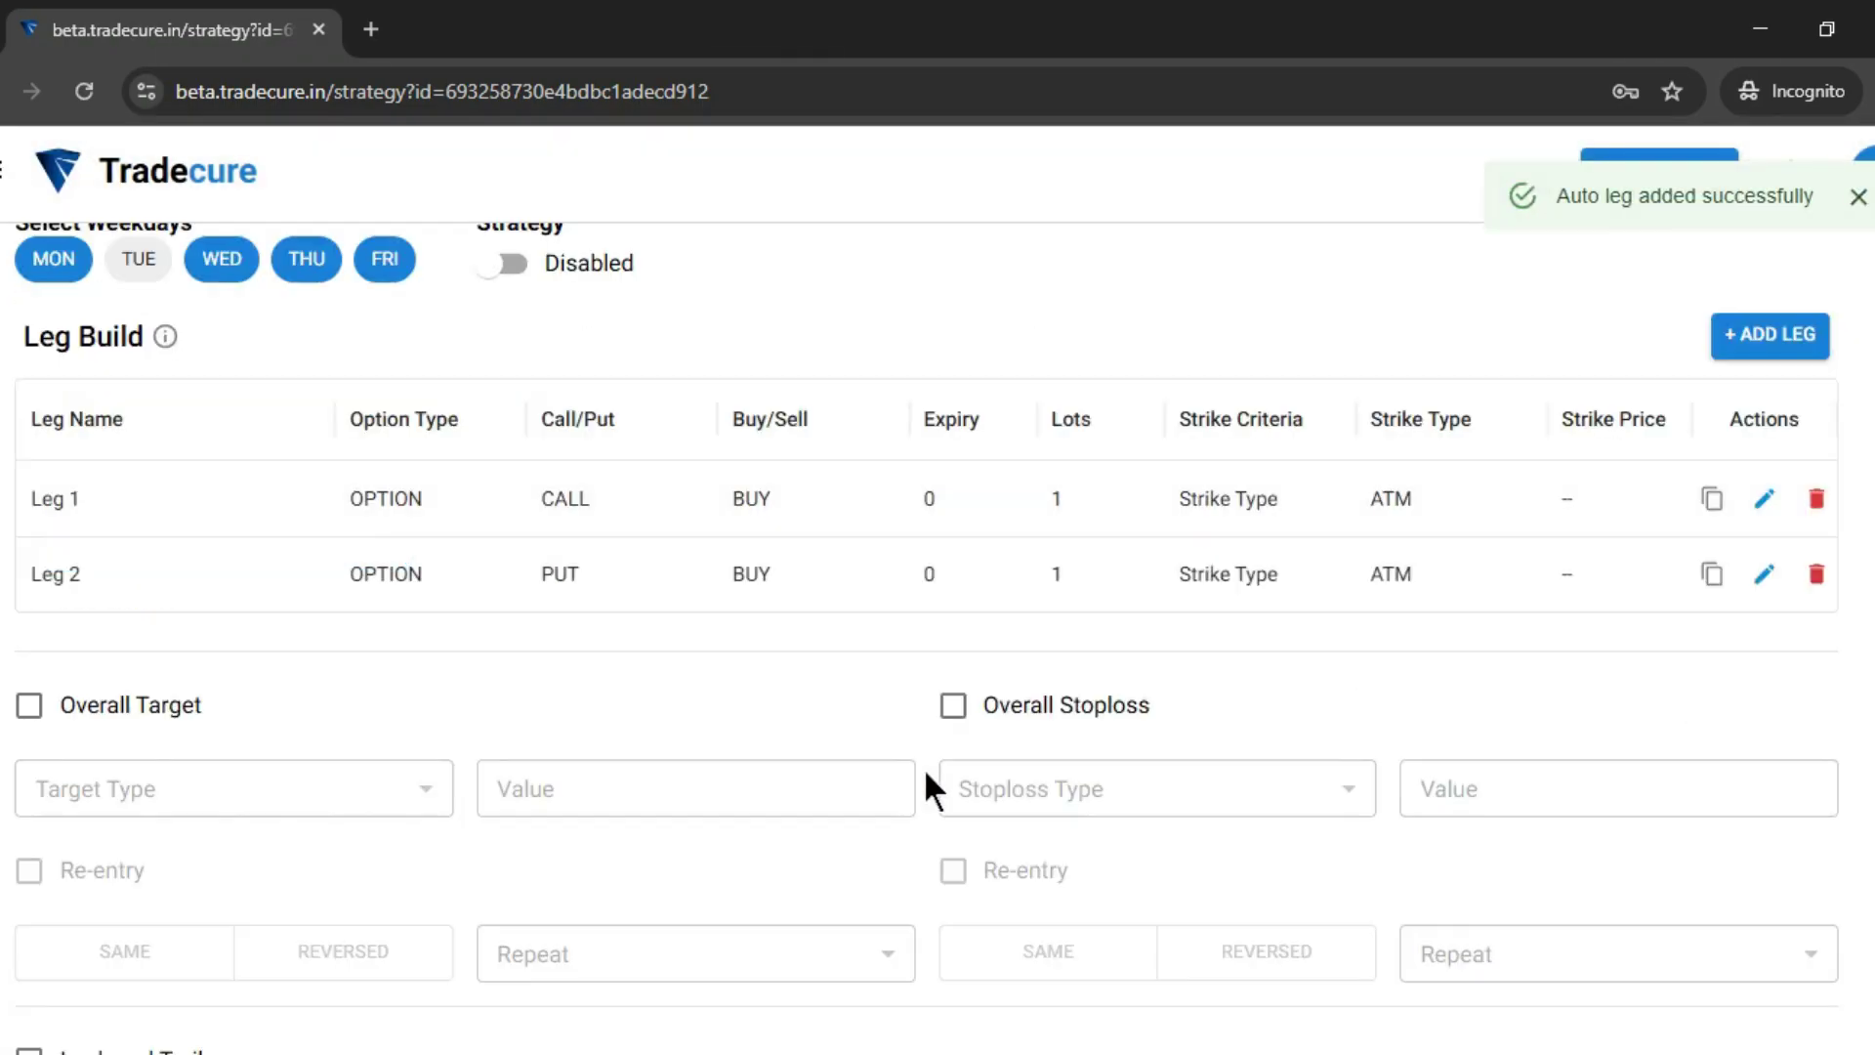
pyautogui.scroll(-2, 923, 781)
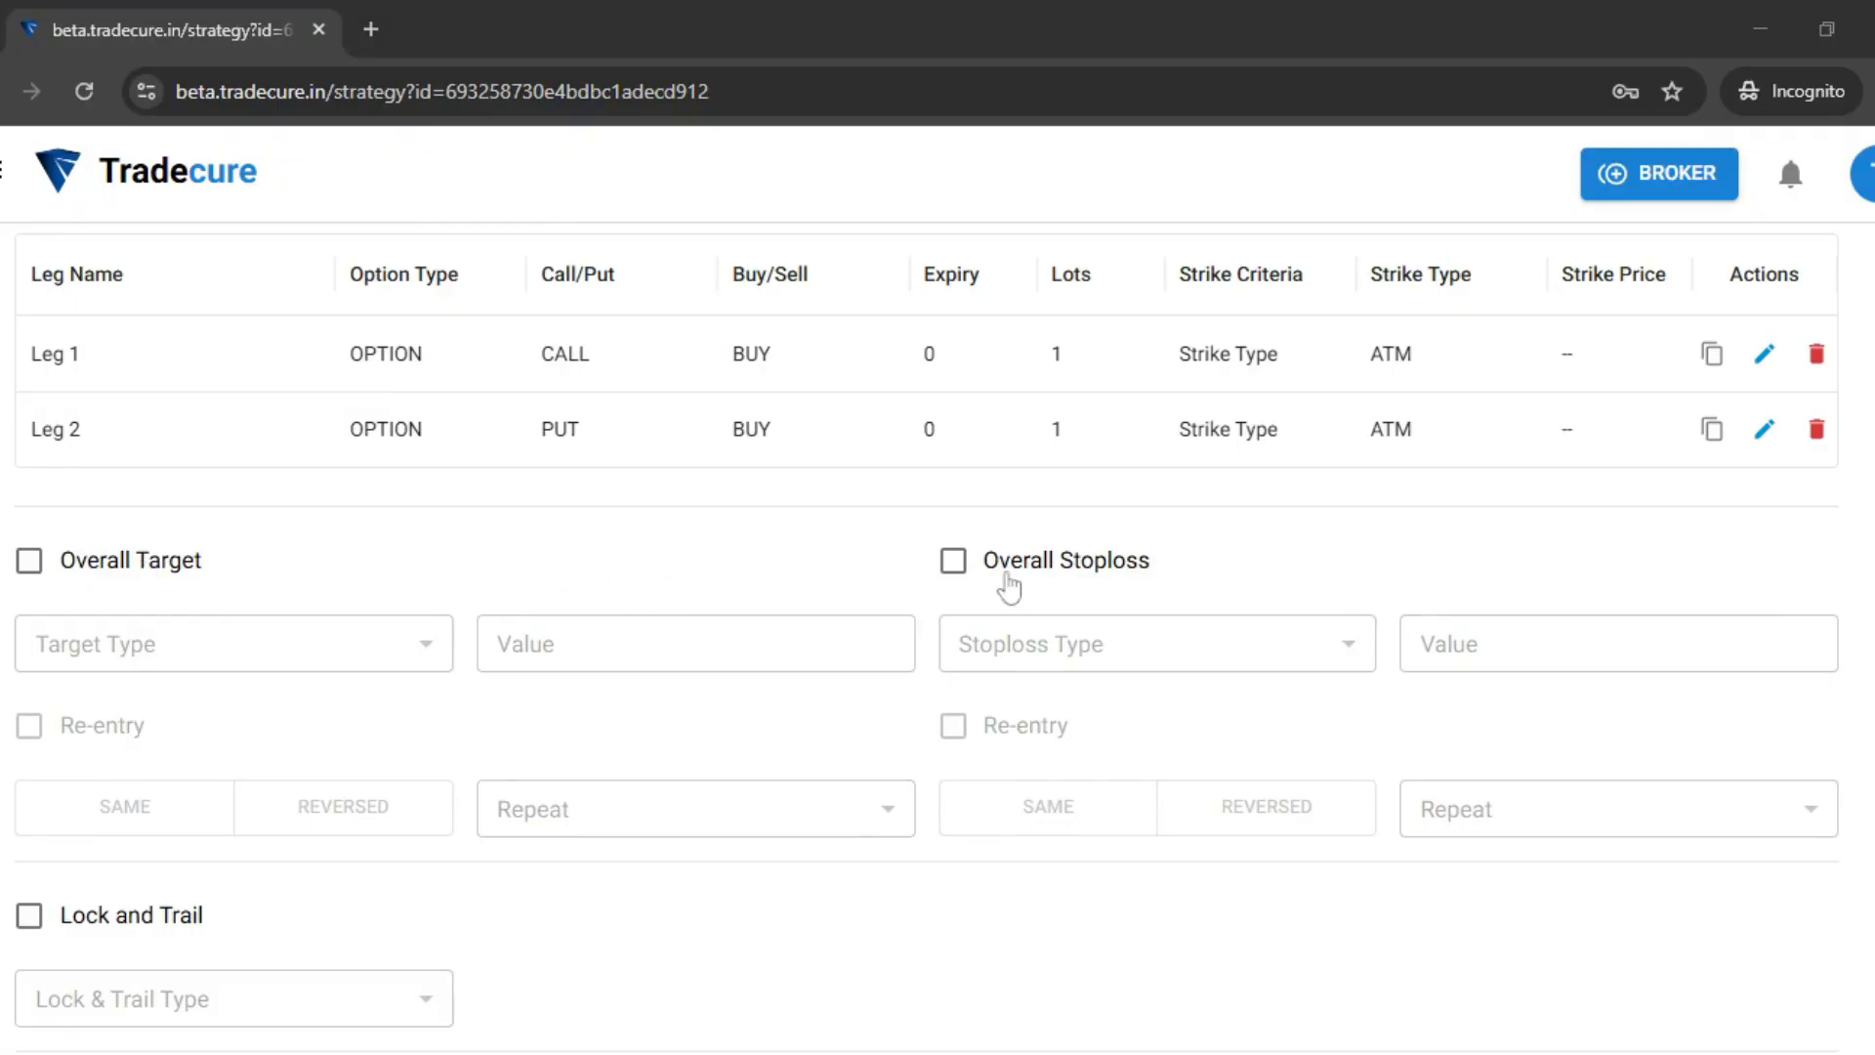
pyautogui.click(26, 568)
pyautogui.press('space')
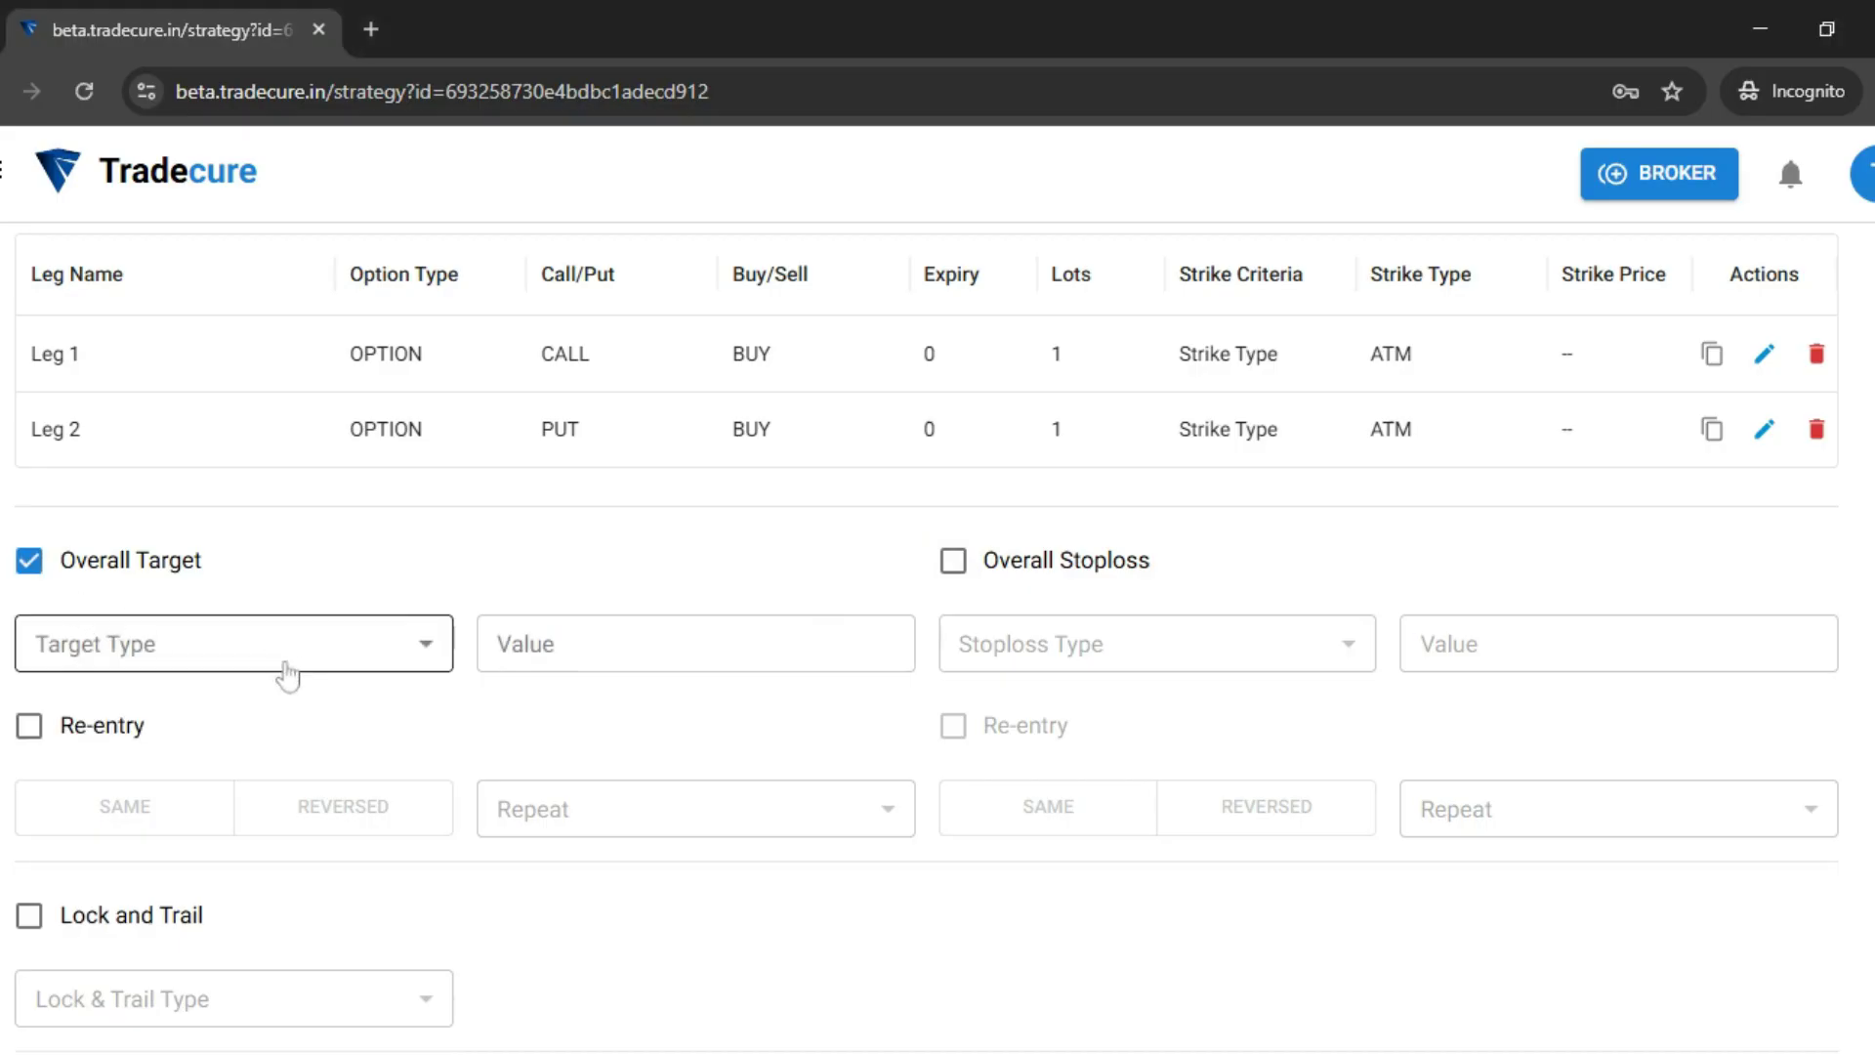
pyautogui.click(284, 650)
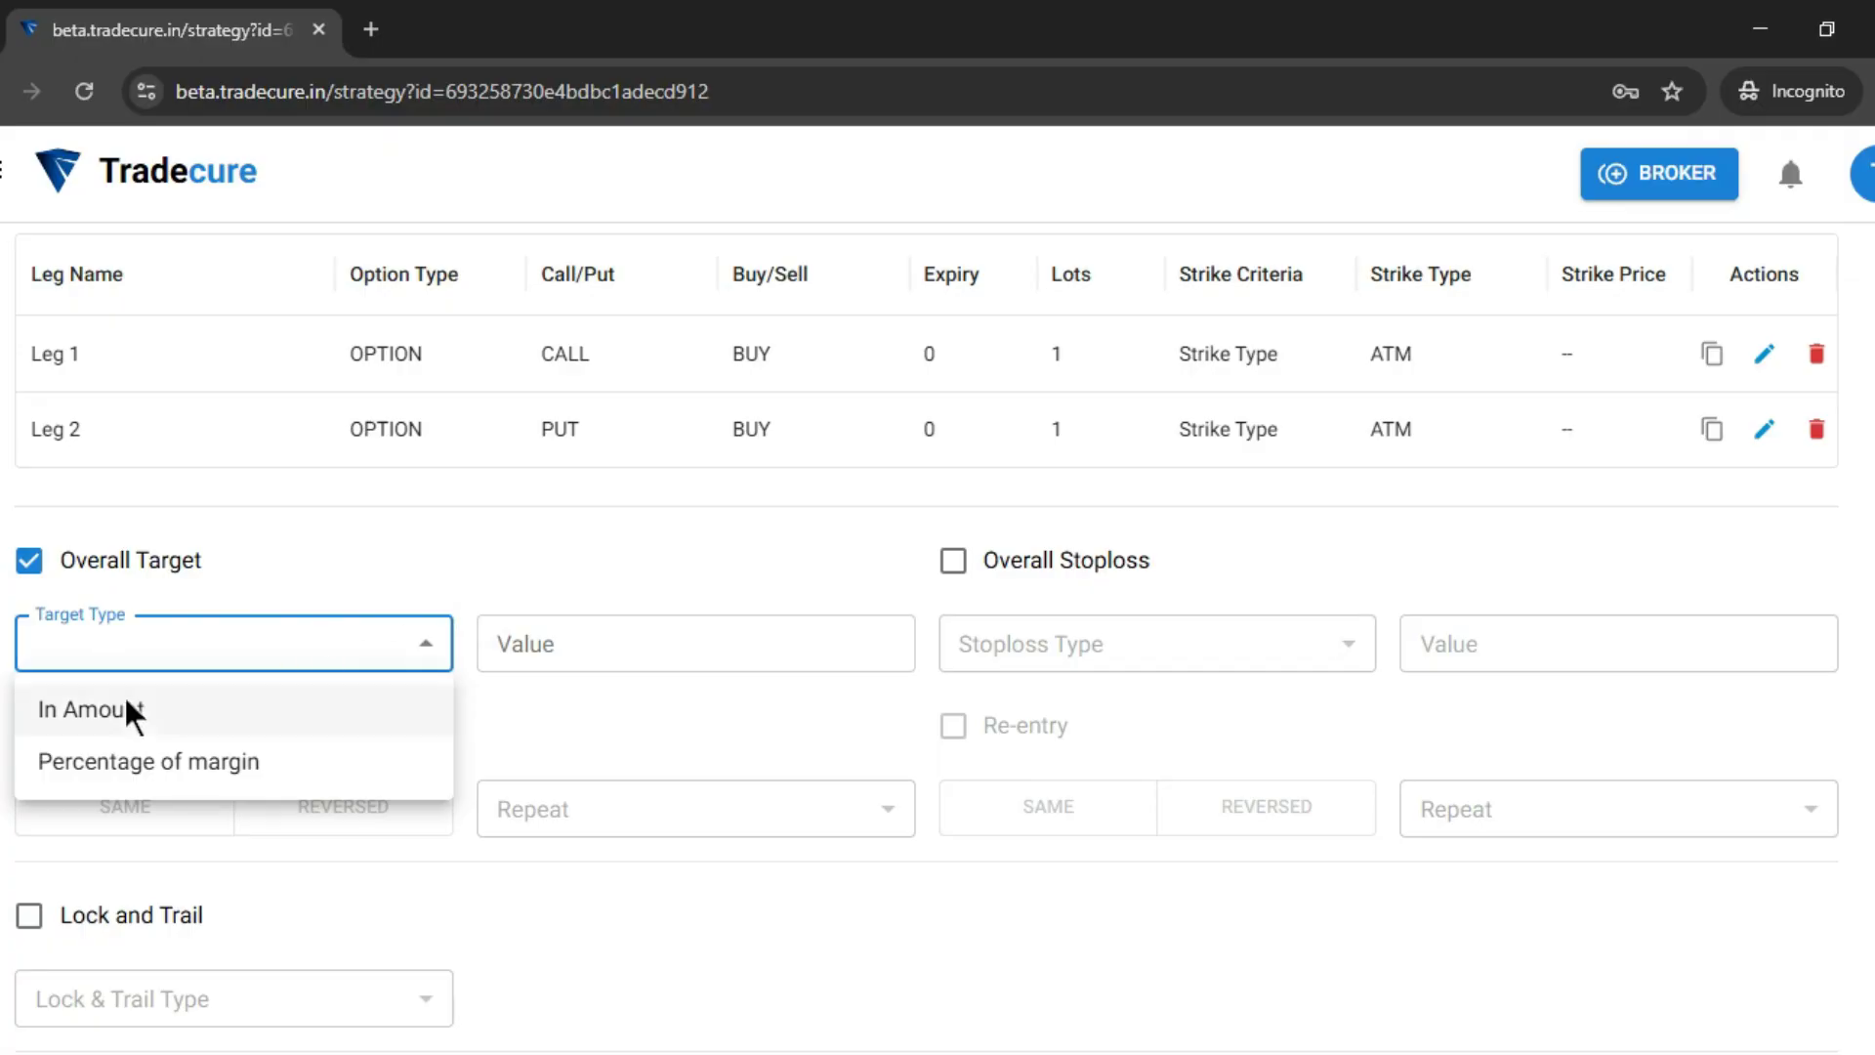
pyautogui.click(564, 554)
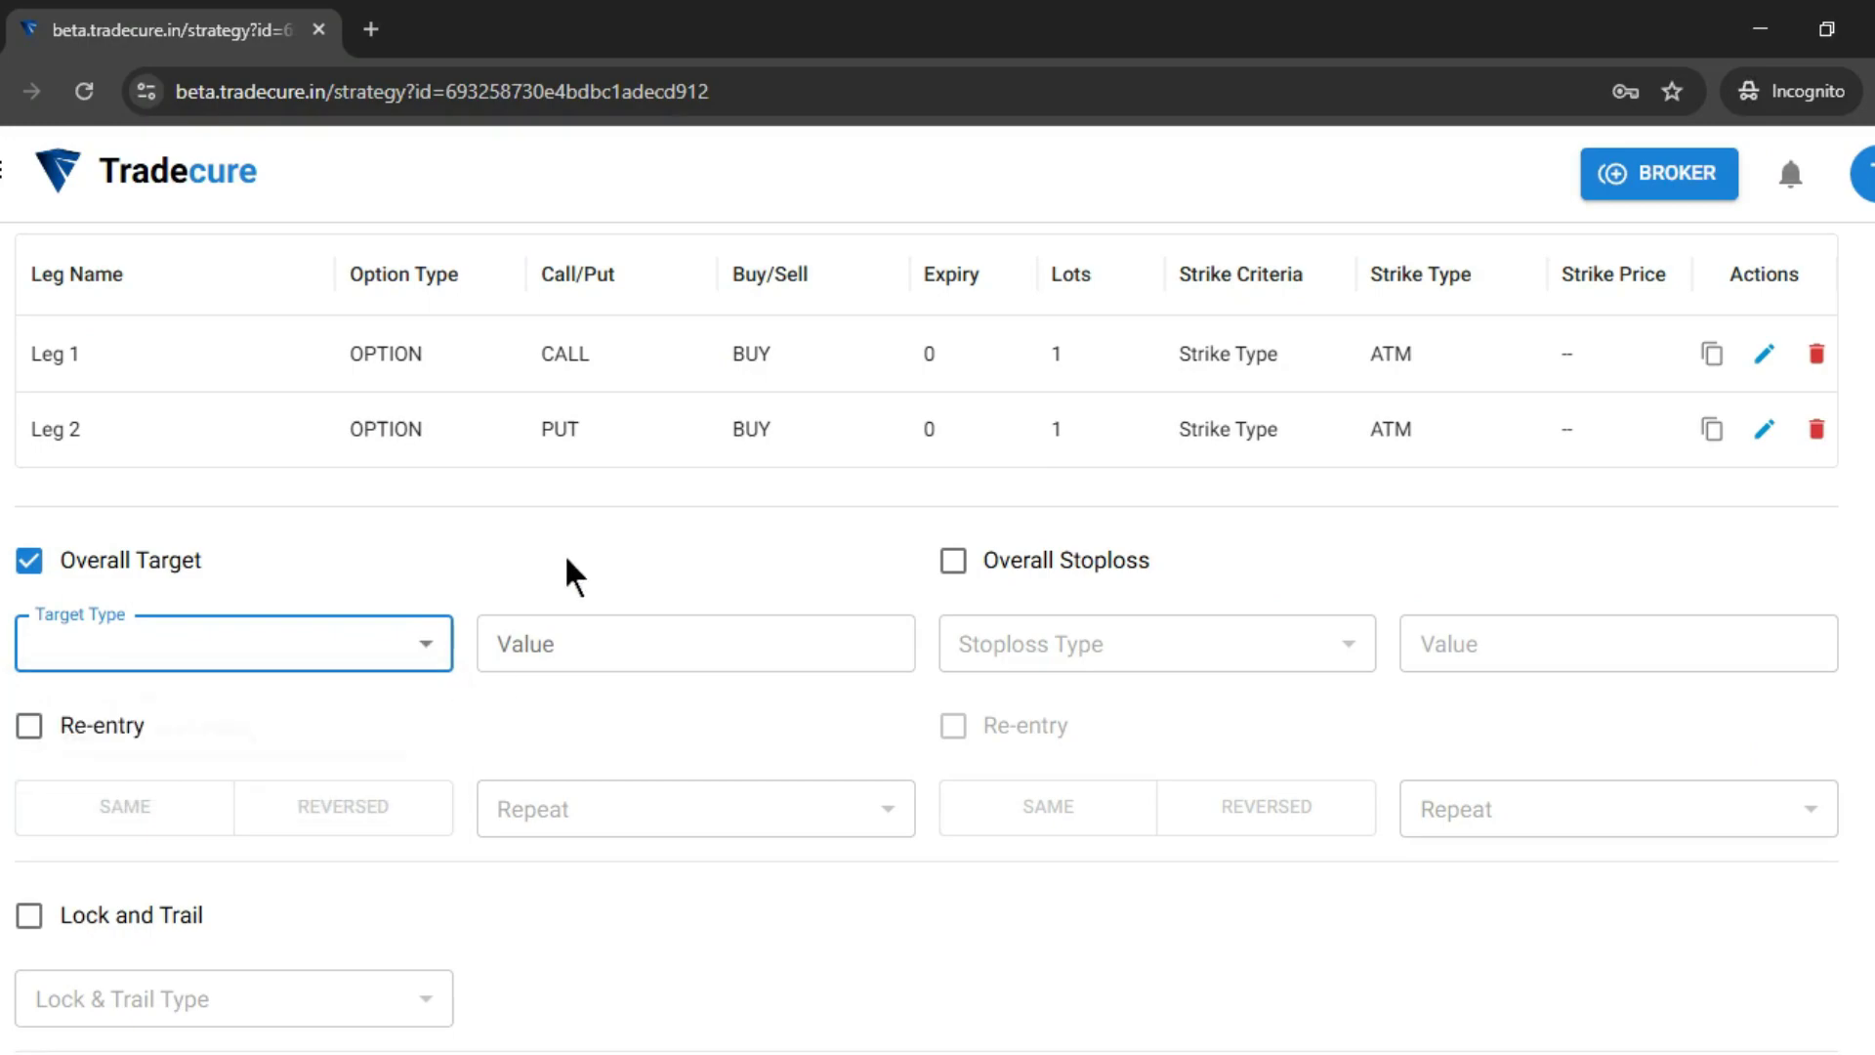
# - Enable the overall stoploss with Percentage of margin as its type, and disable the overall target
pyautogui.click(953, 561)
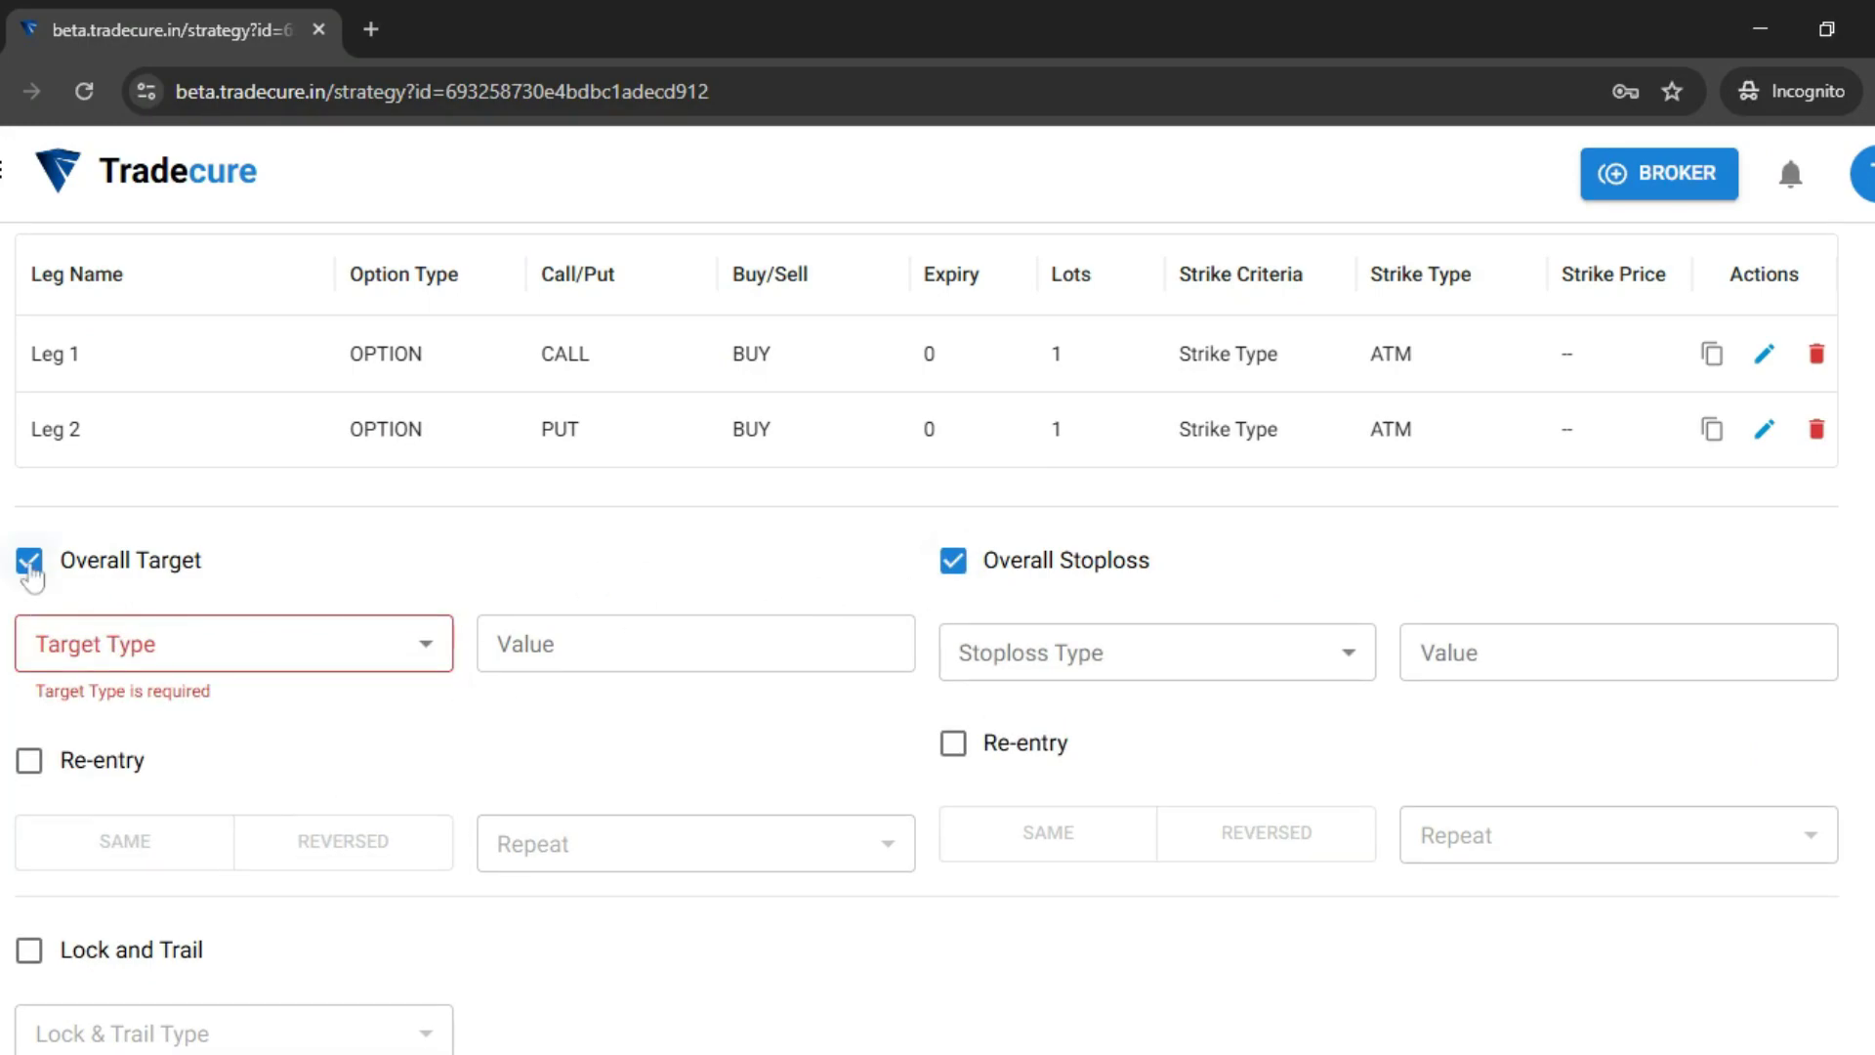
pyautogui.click(30, 572)
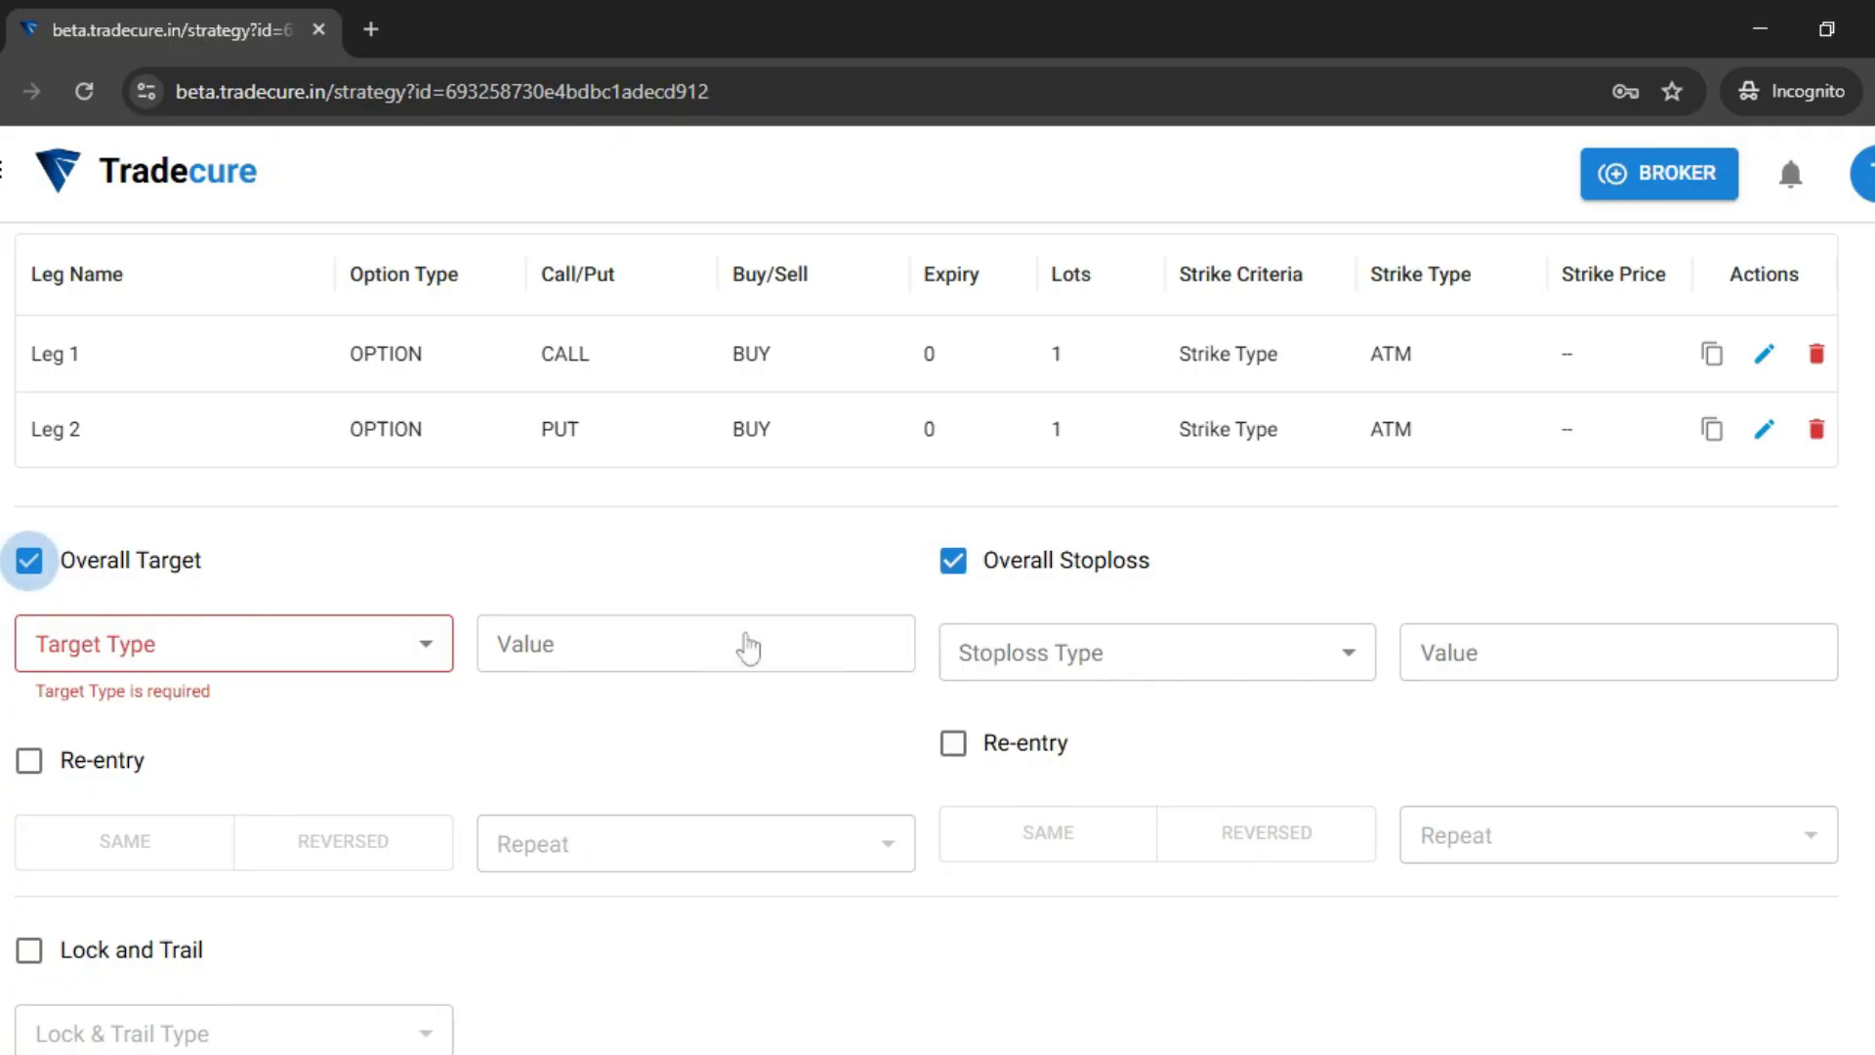
pyautogui.click(1056, 659)
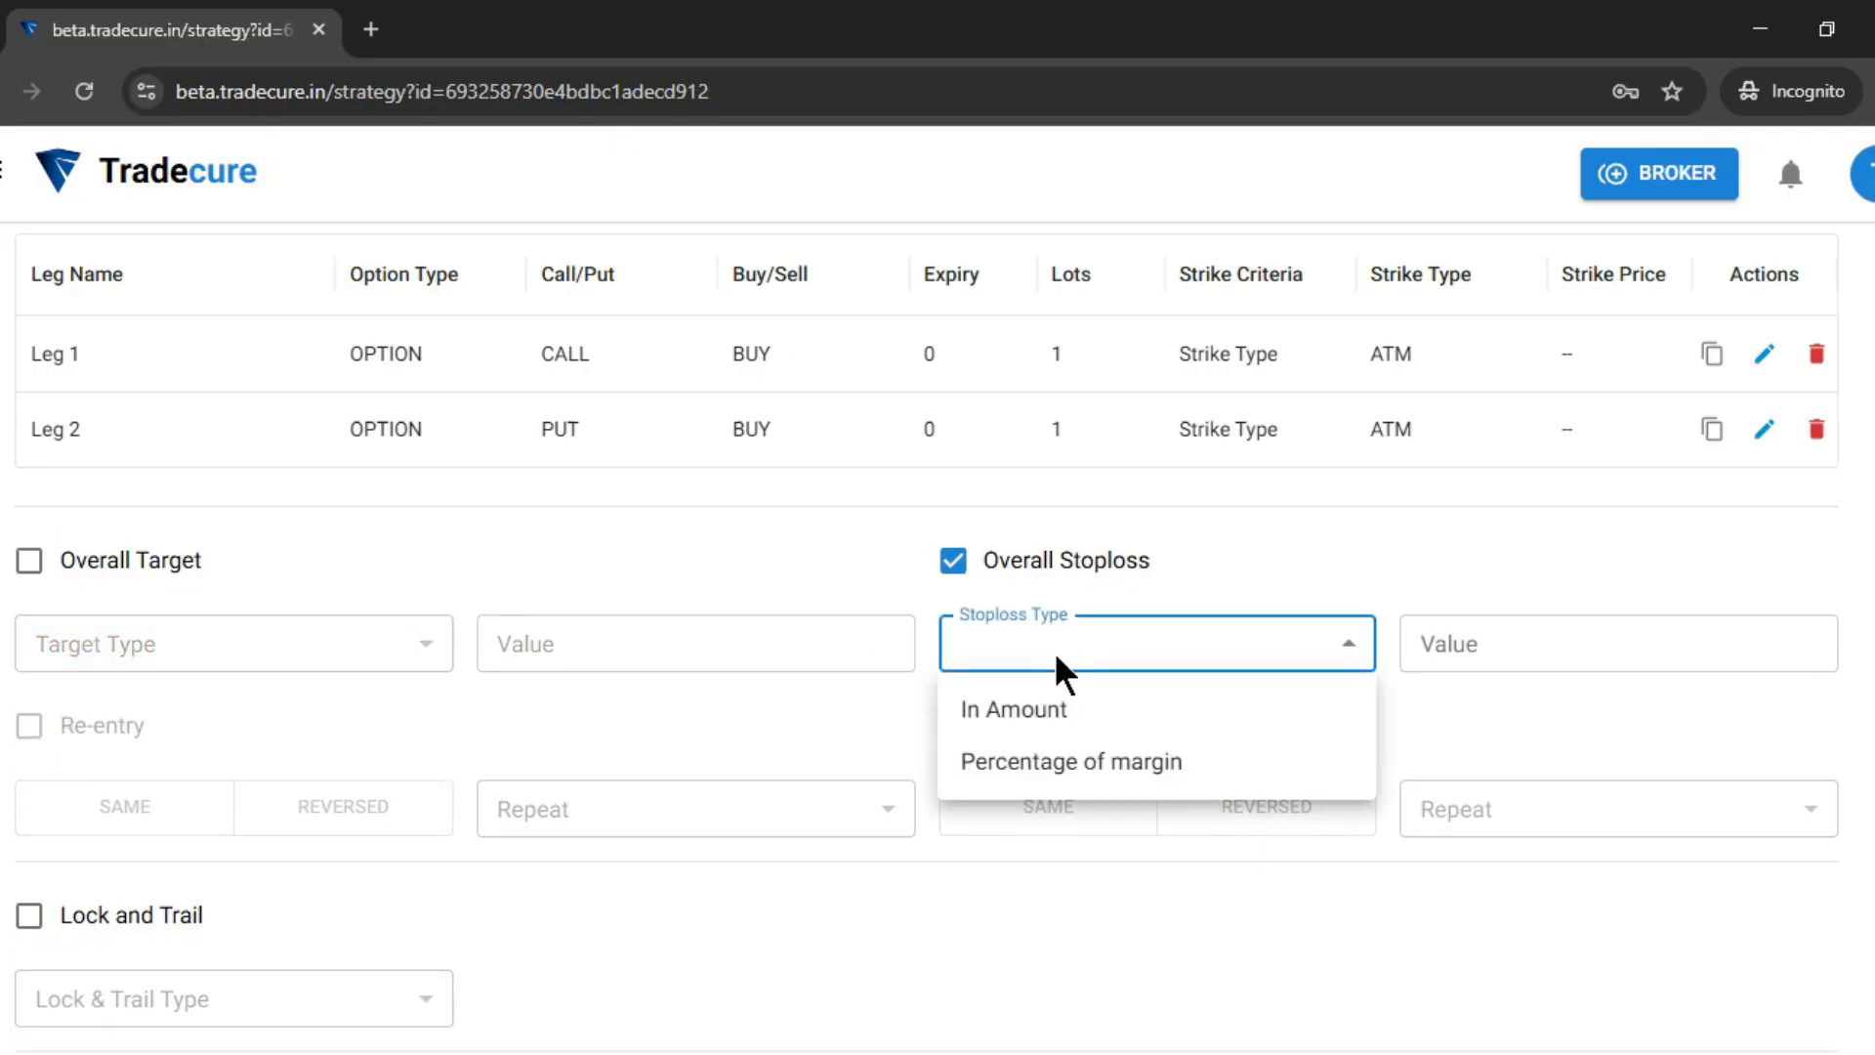
pyautogui.click(1082, 771)
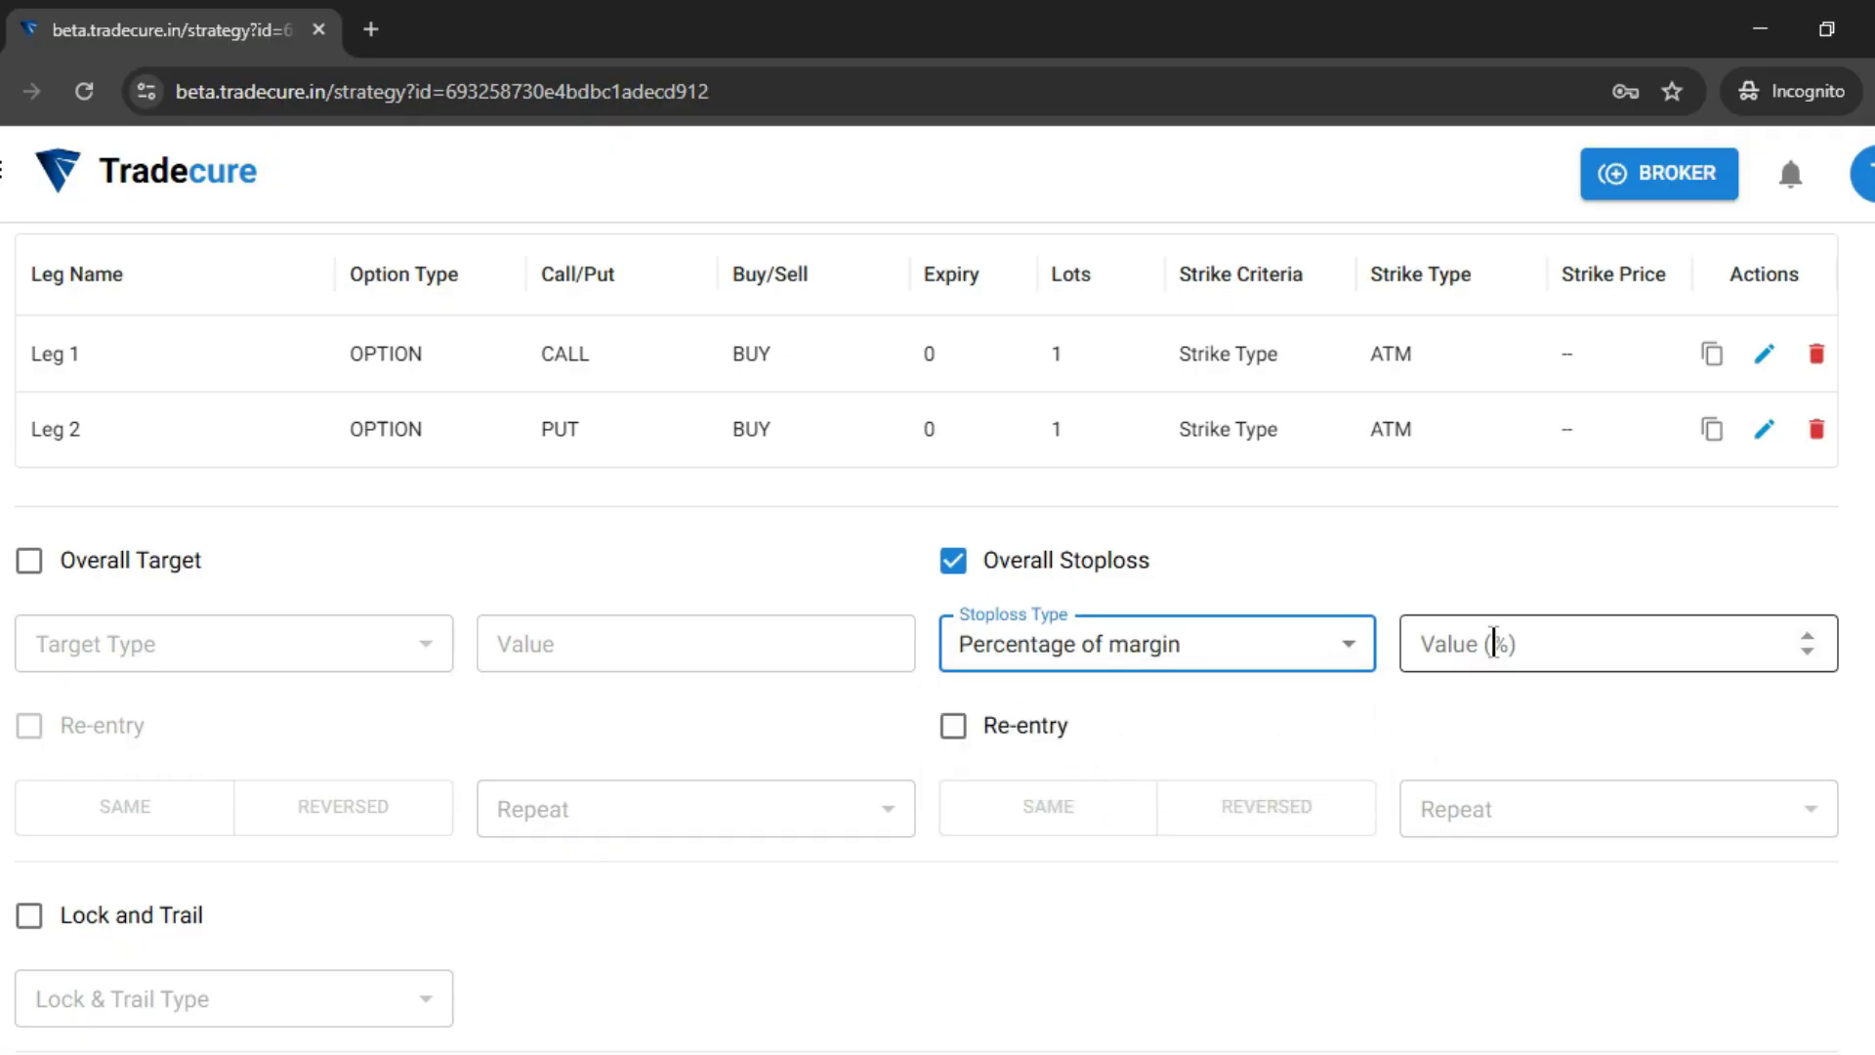
# - Enable the overall target again, and set the overall stoploss value to 5 percent
pyautogui.click(34, 560)
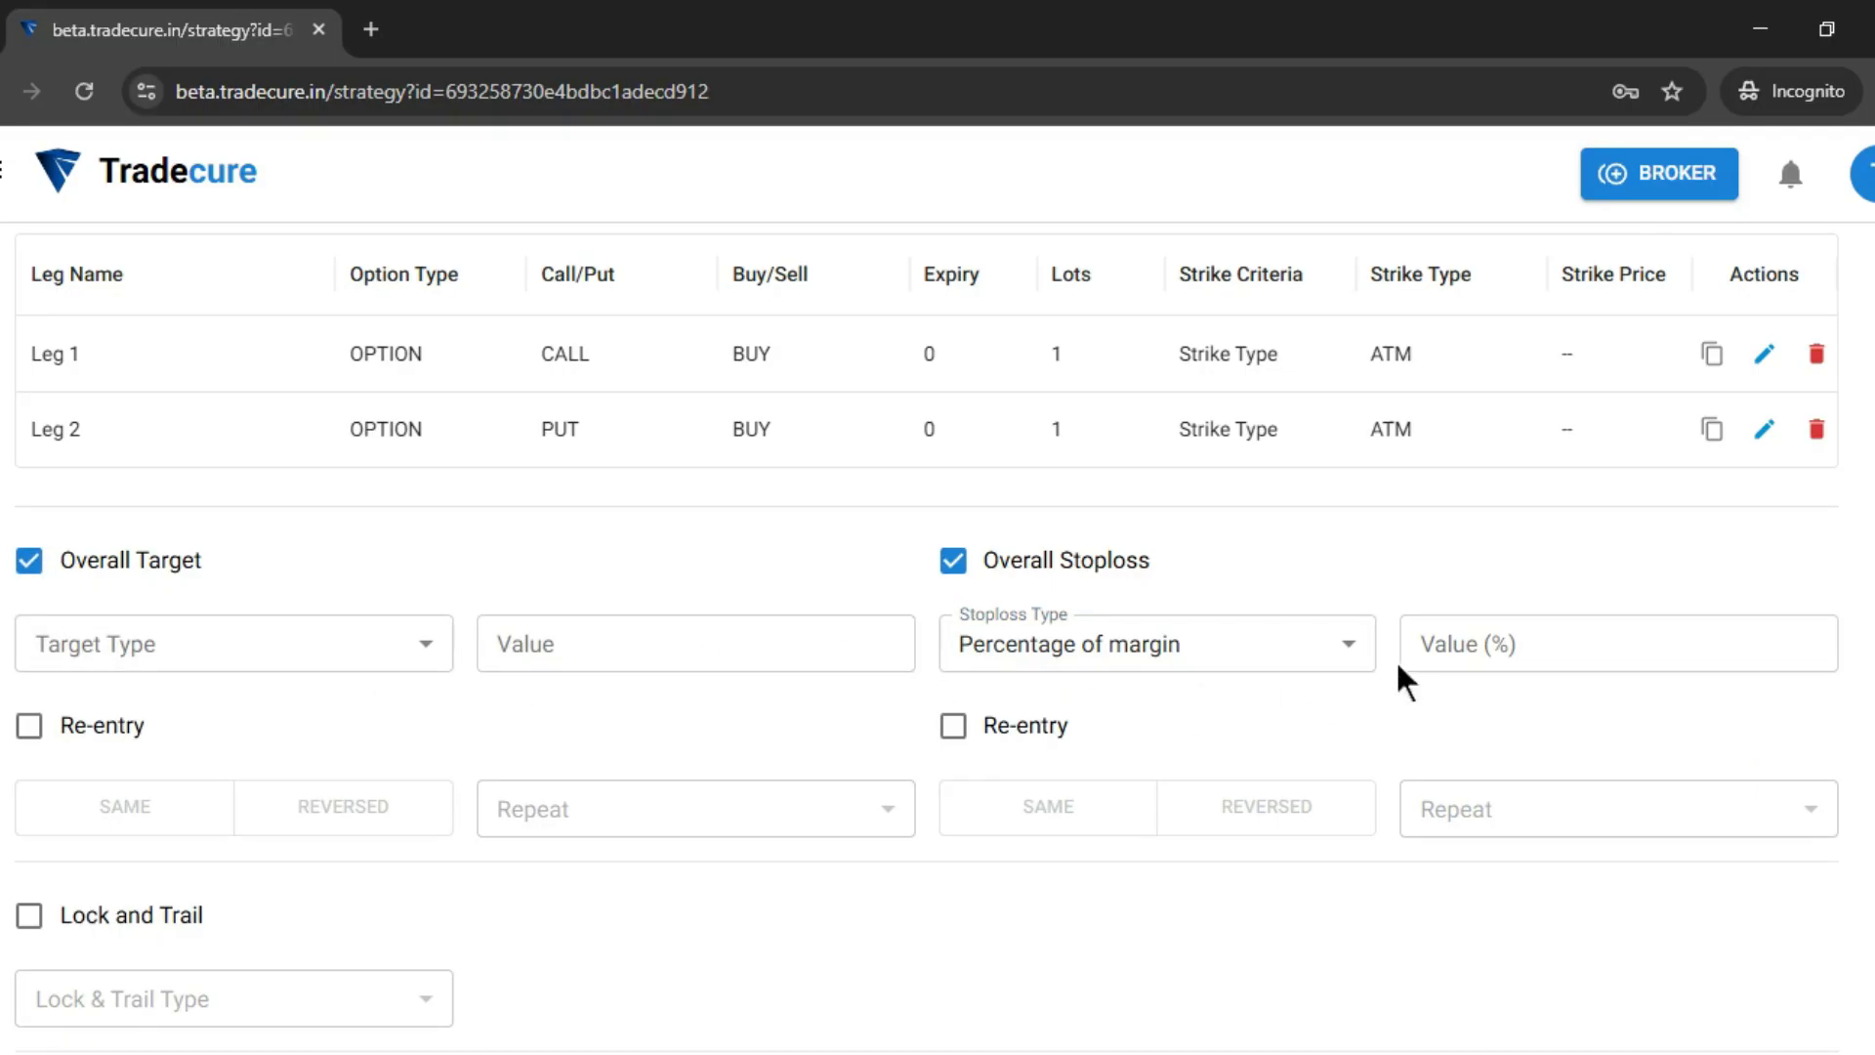
pyautogui.click(1441, 644)
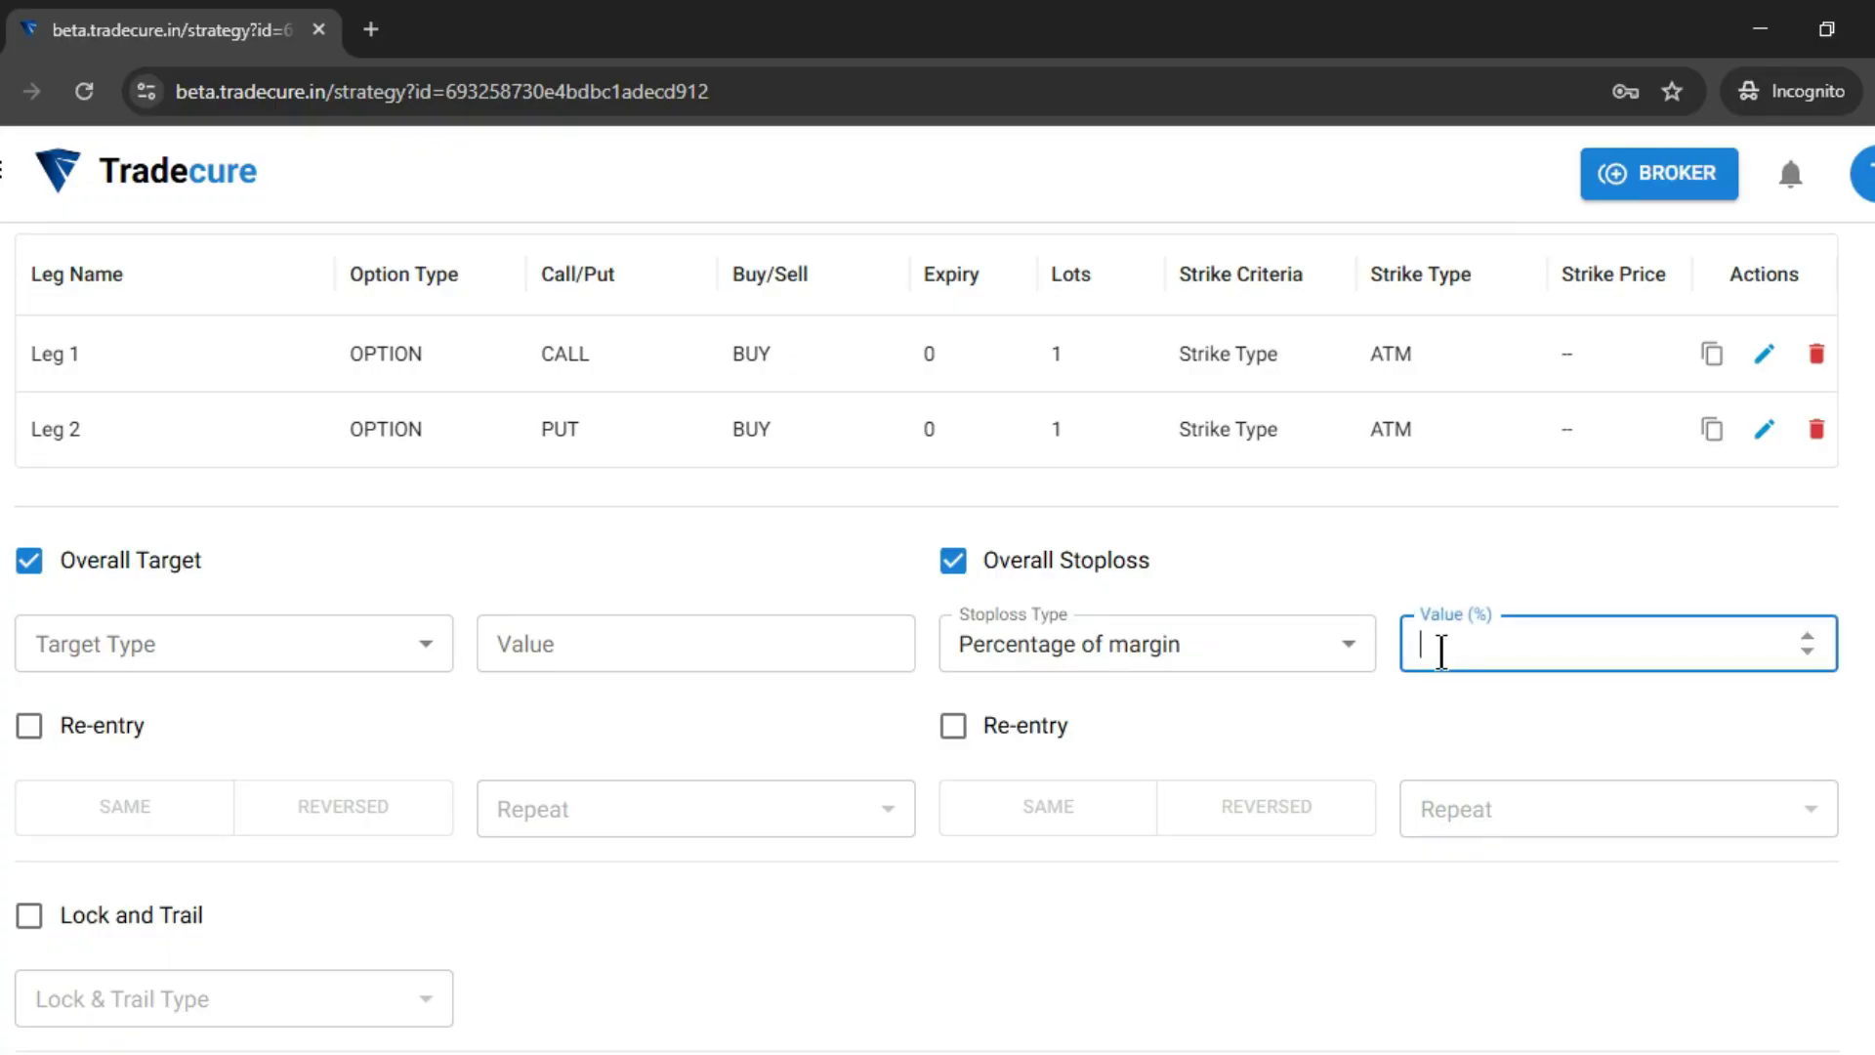
pyautogui.write('10')
pyautogui.press('BackSpace')
pyautogui.press('BackSpace')
pyautogui.write('5')
pyautogui.click(584, 717)
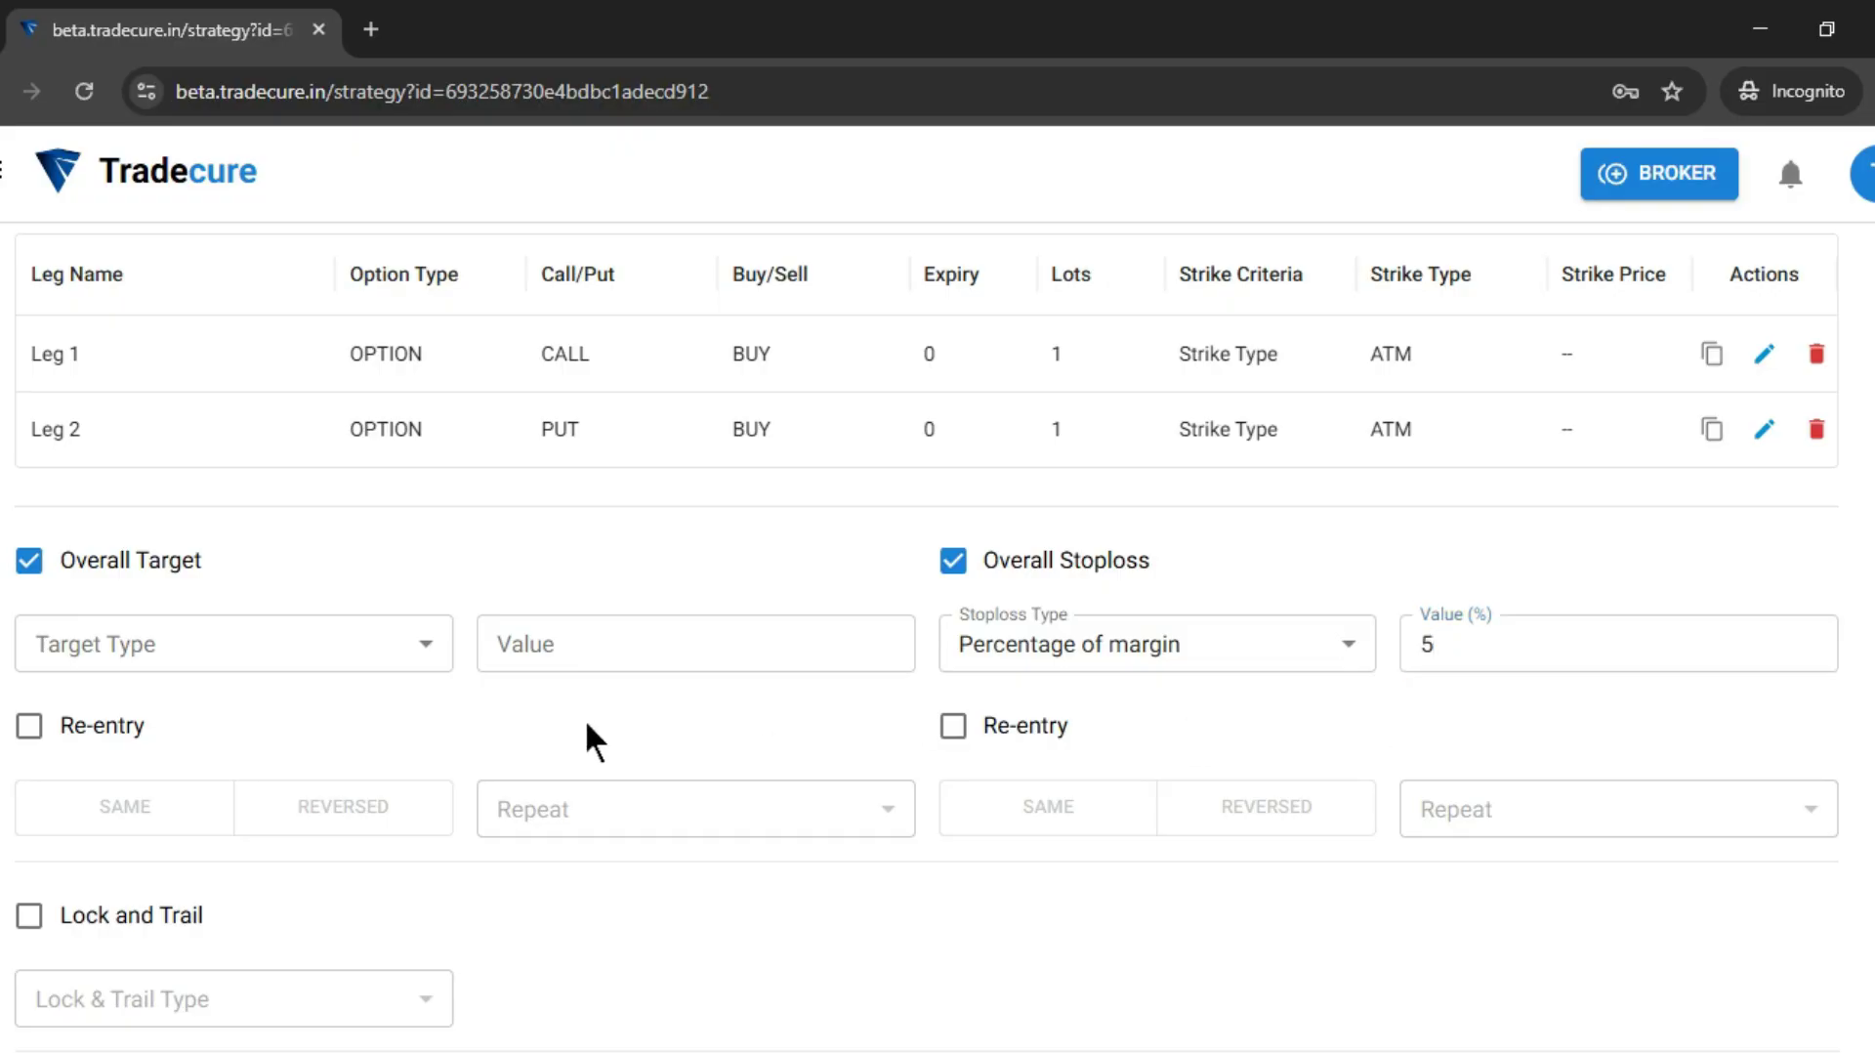
# - Switch the overall target off and back on, and enable re-entry for it
pyautogui.scroll(-3, 587, 725)
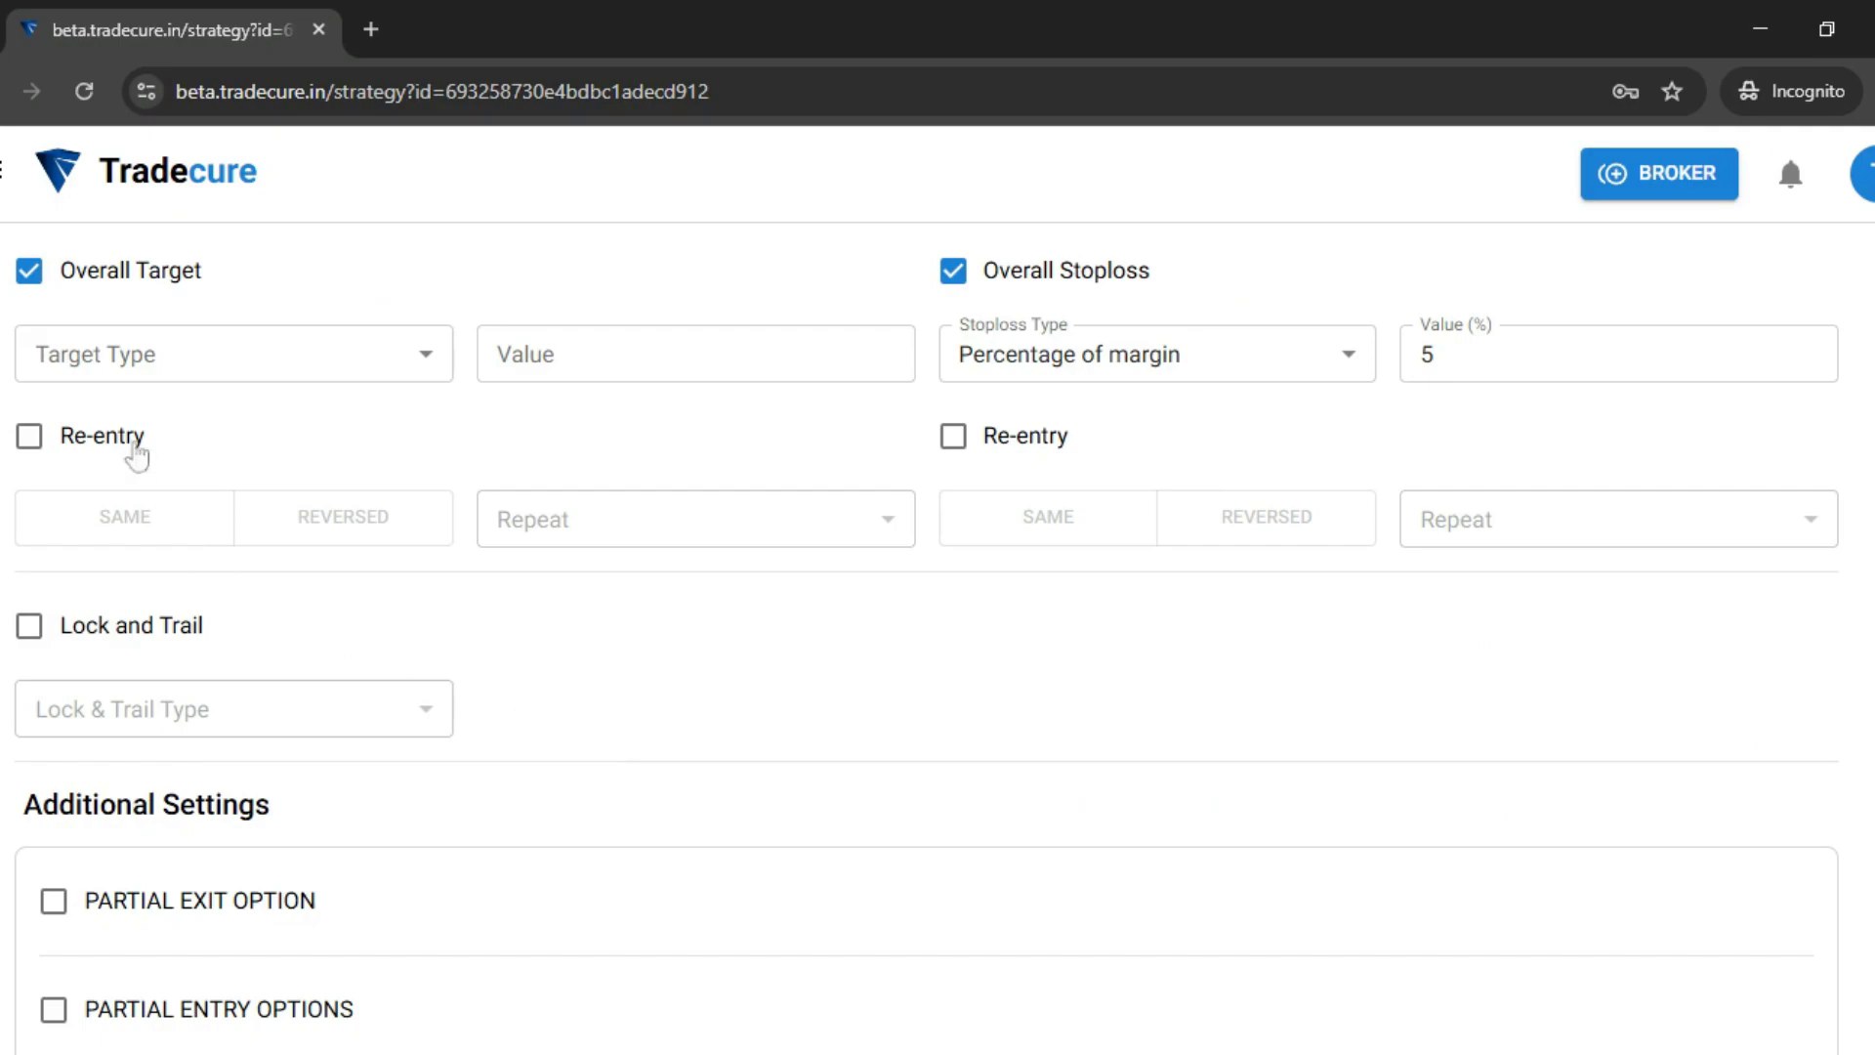
pyautogui.click(29, 271)
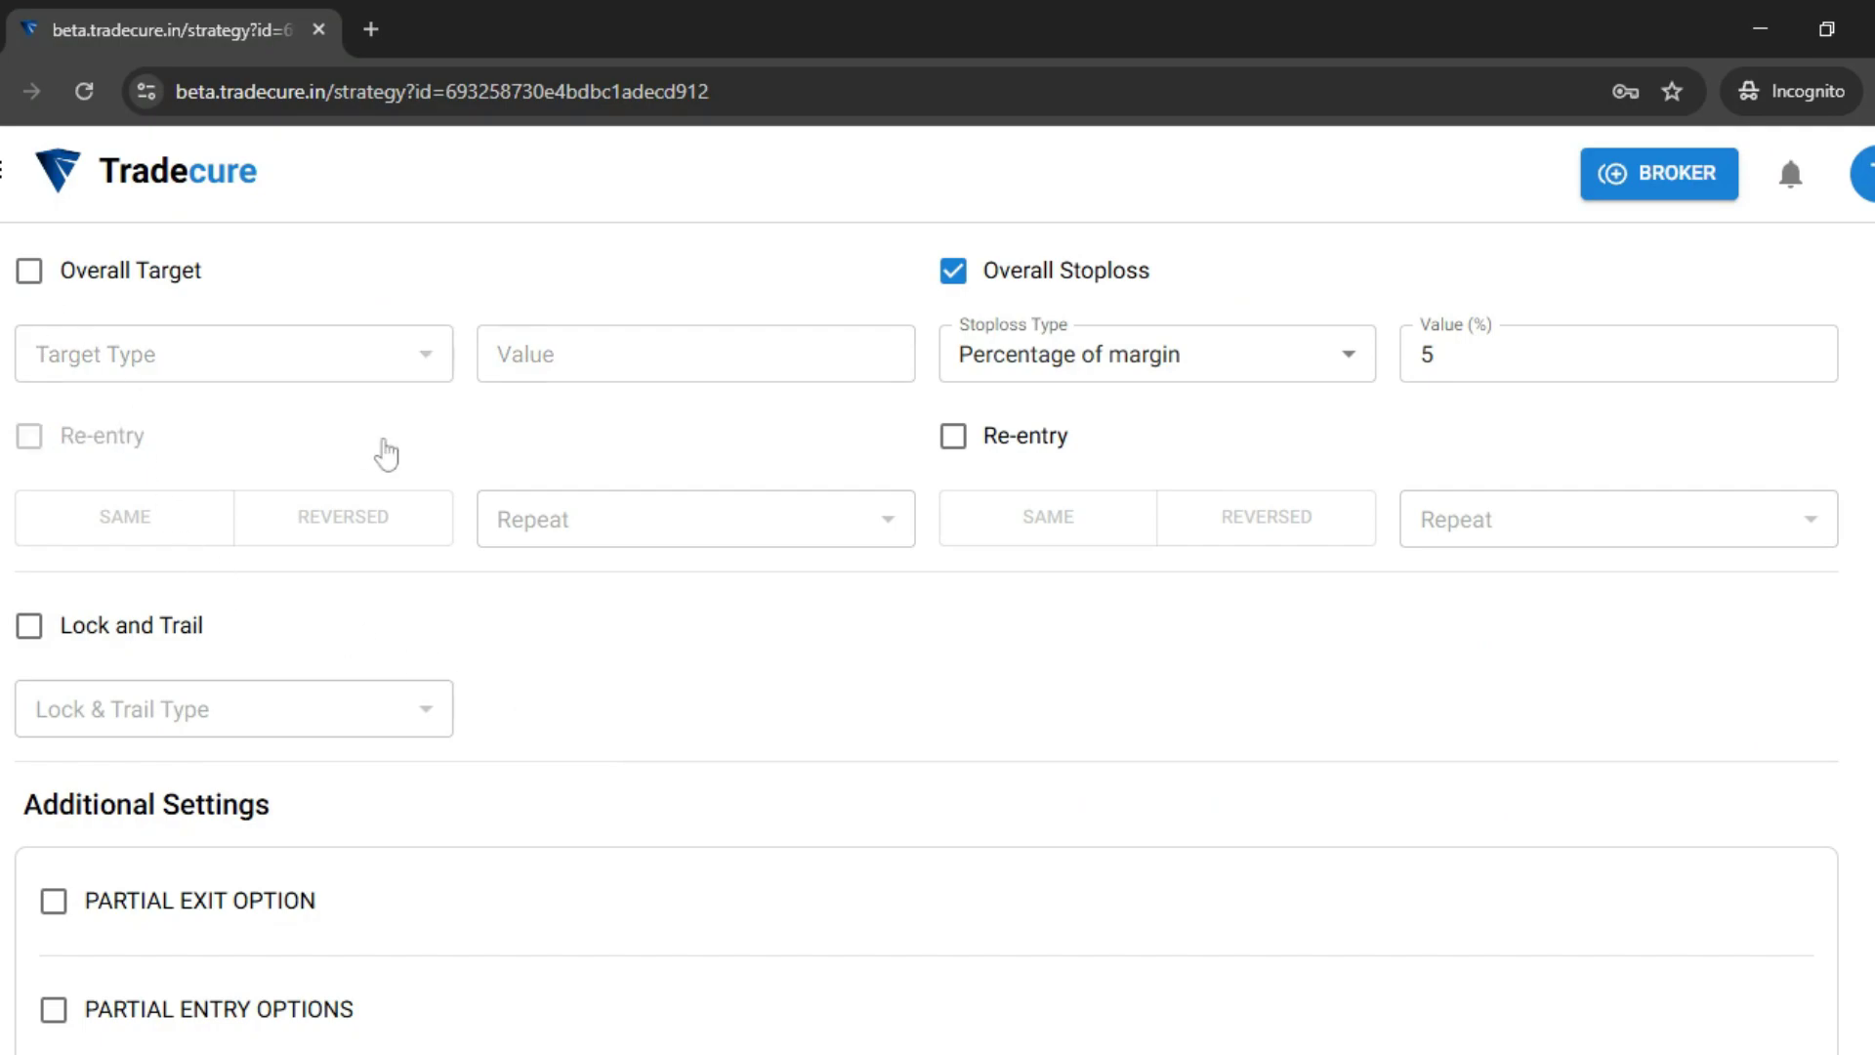
pyautogui.scroll(2, 430, 477)
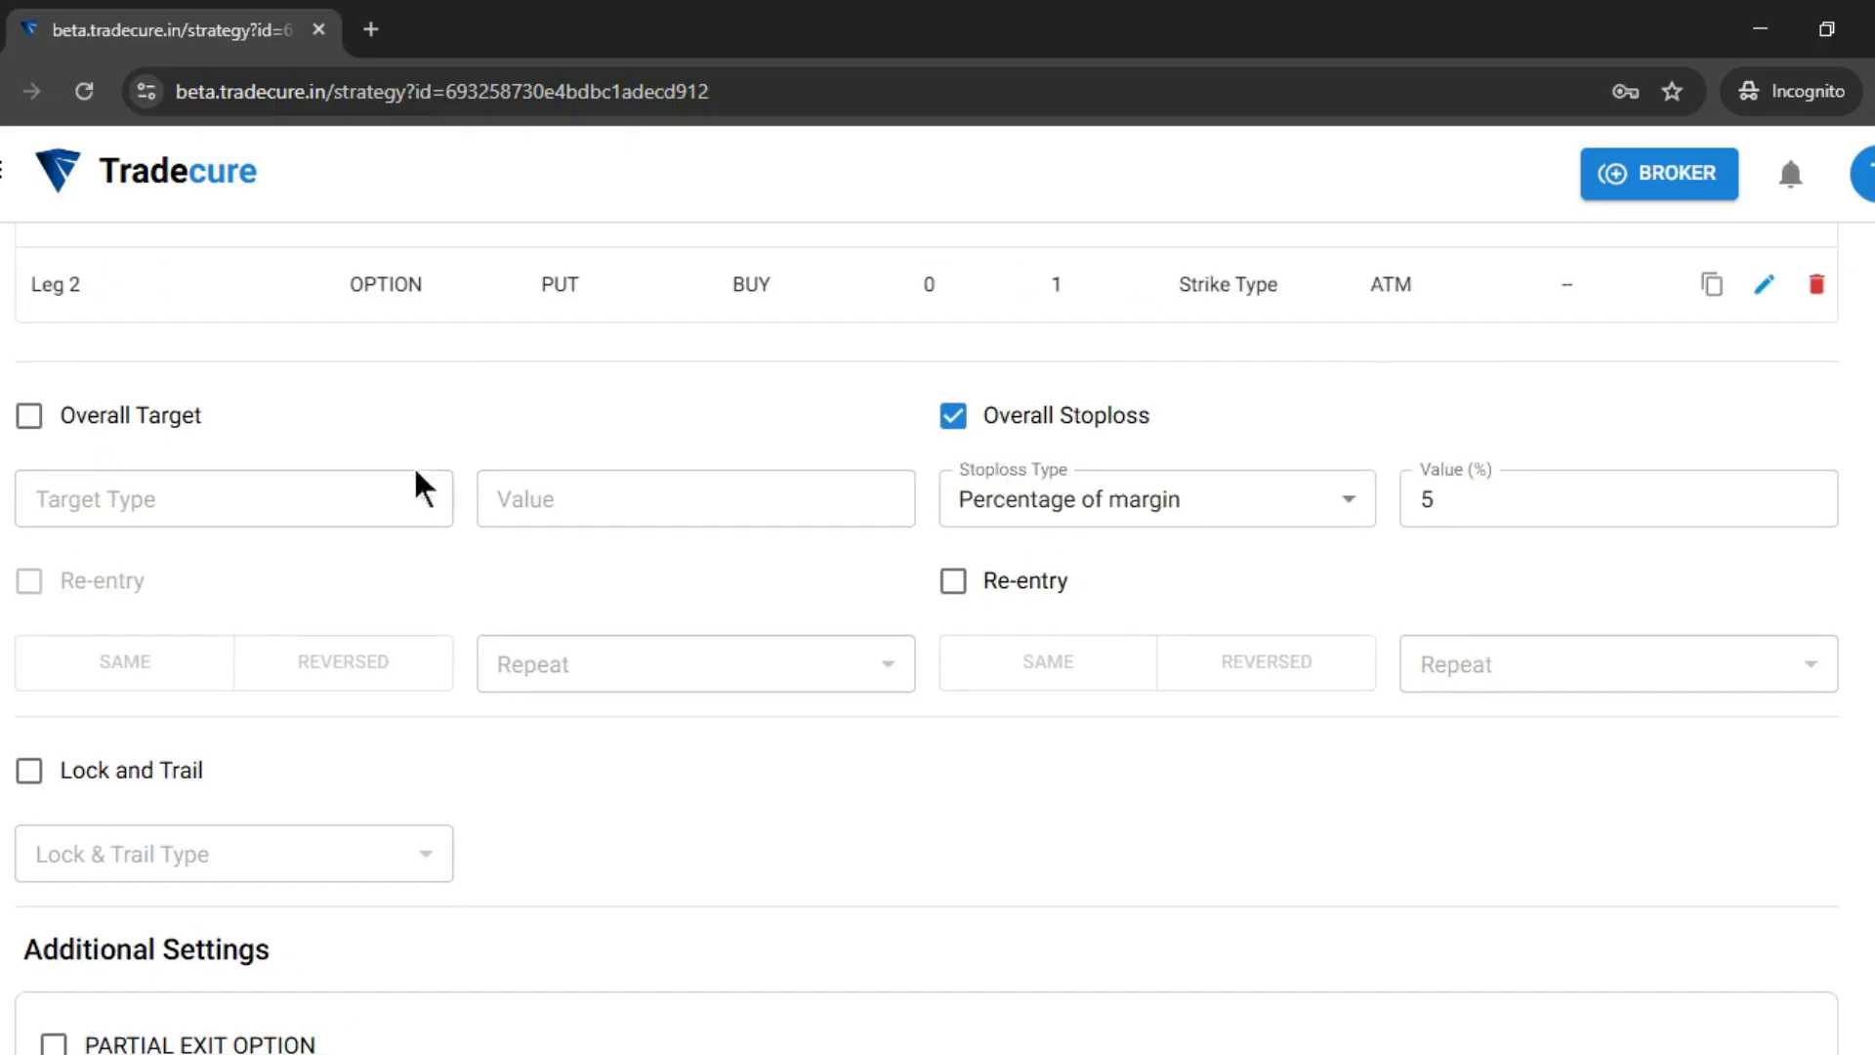
pyautogui.click(37, 429)
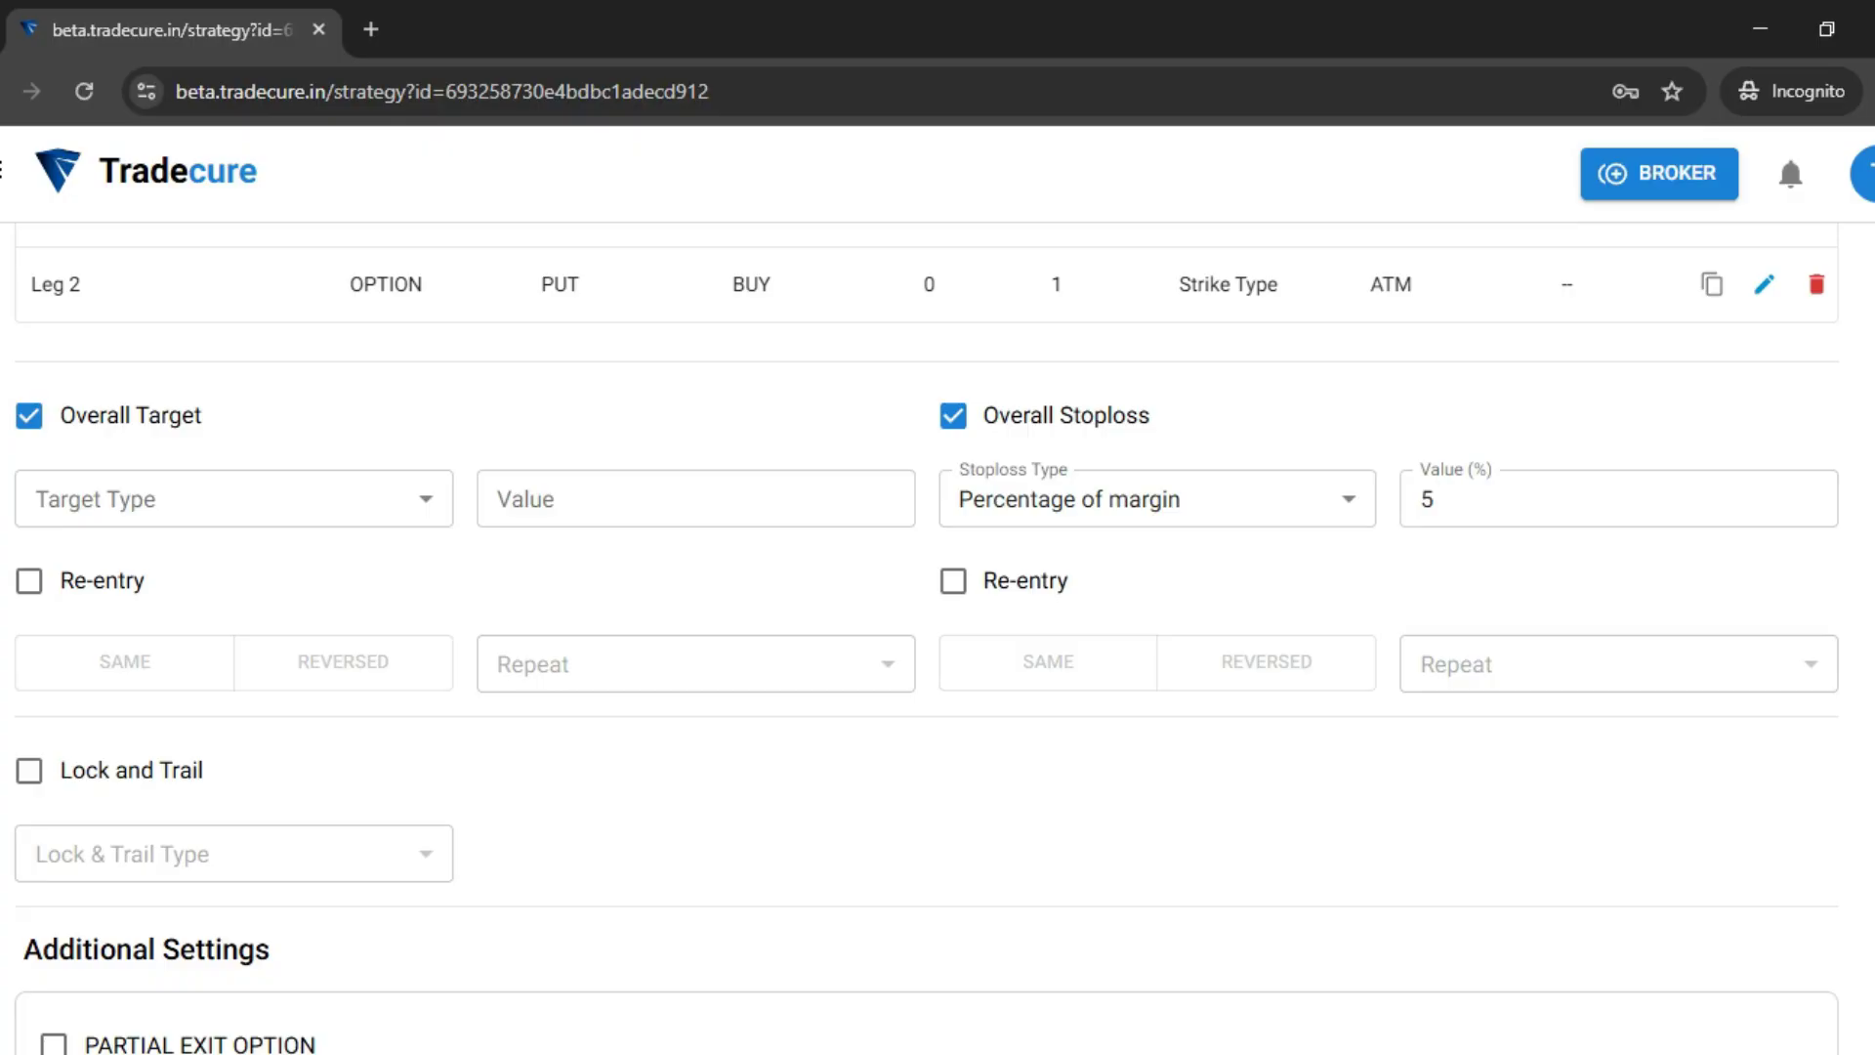
pyautogui.click(30, 583)
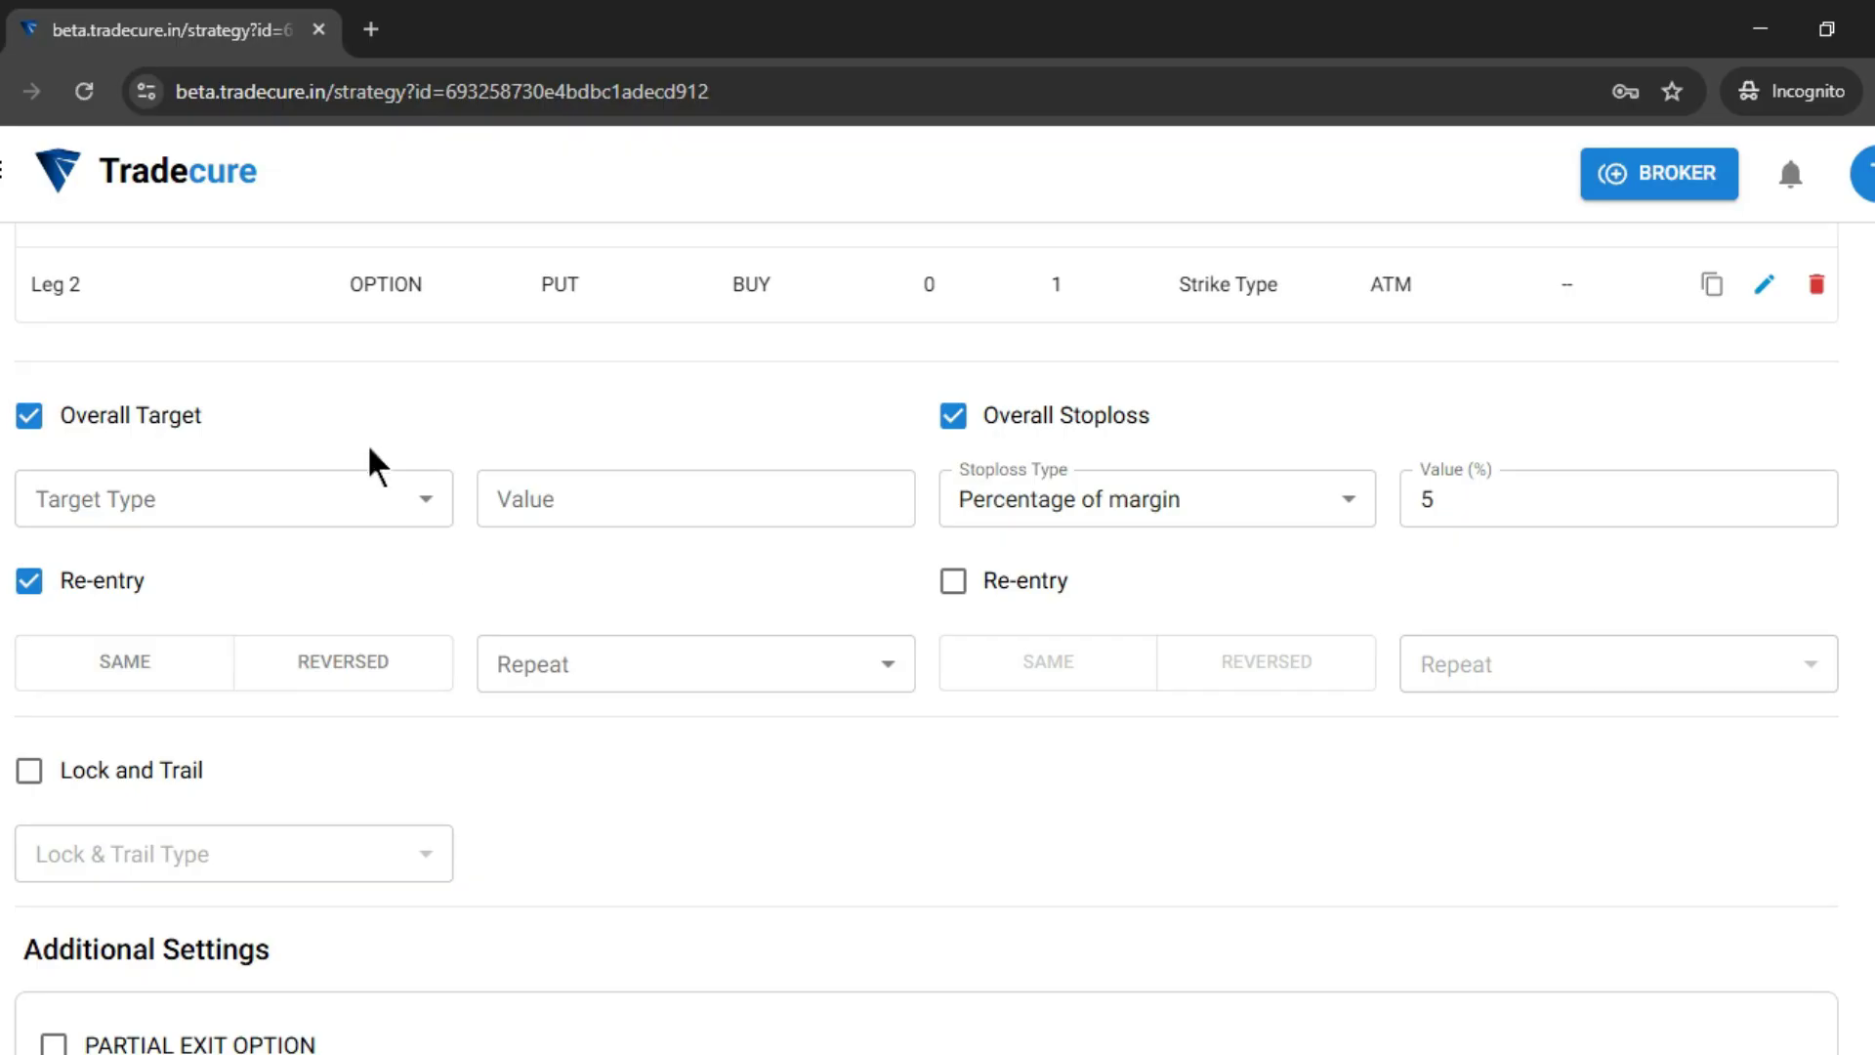
# - Examine the leg setup together with the overall target's Same and Reversed re-entry modes and its repeat counts
pyautogui.scroll(3, 367, 443)
pyautogui.scroll(3, 459, 467)
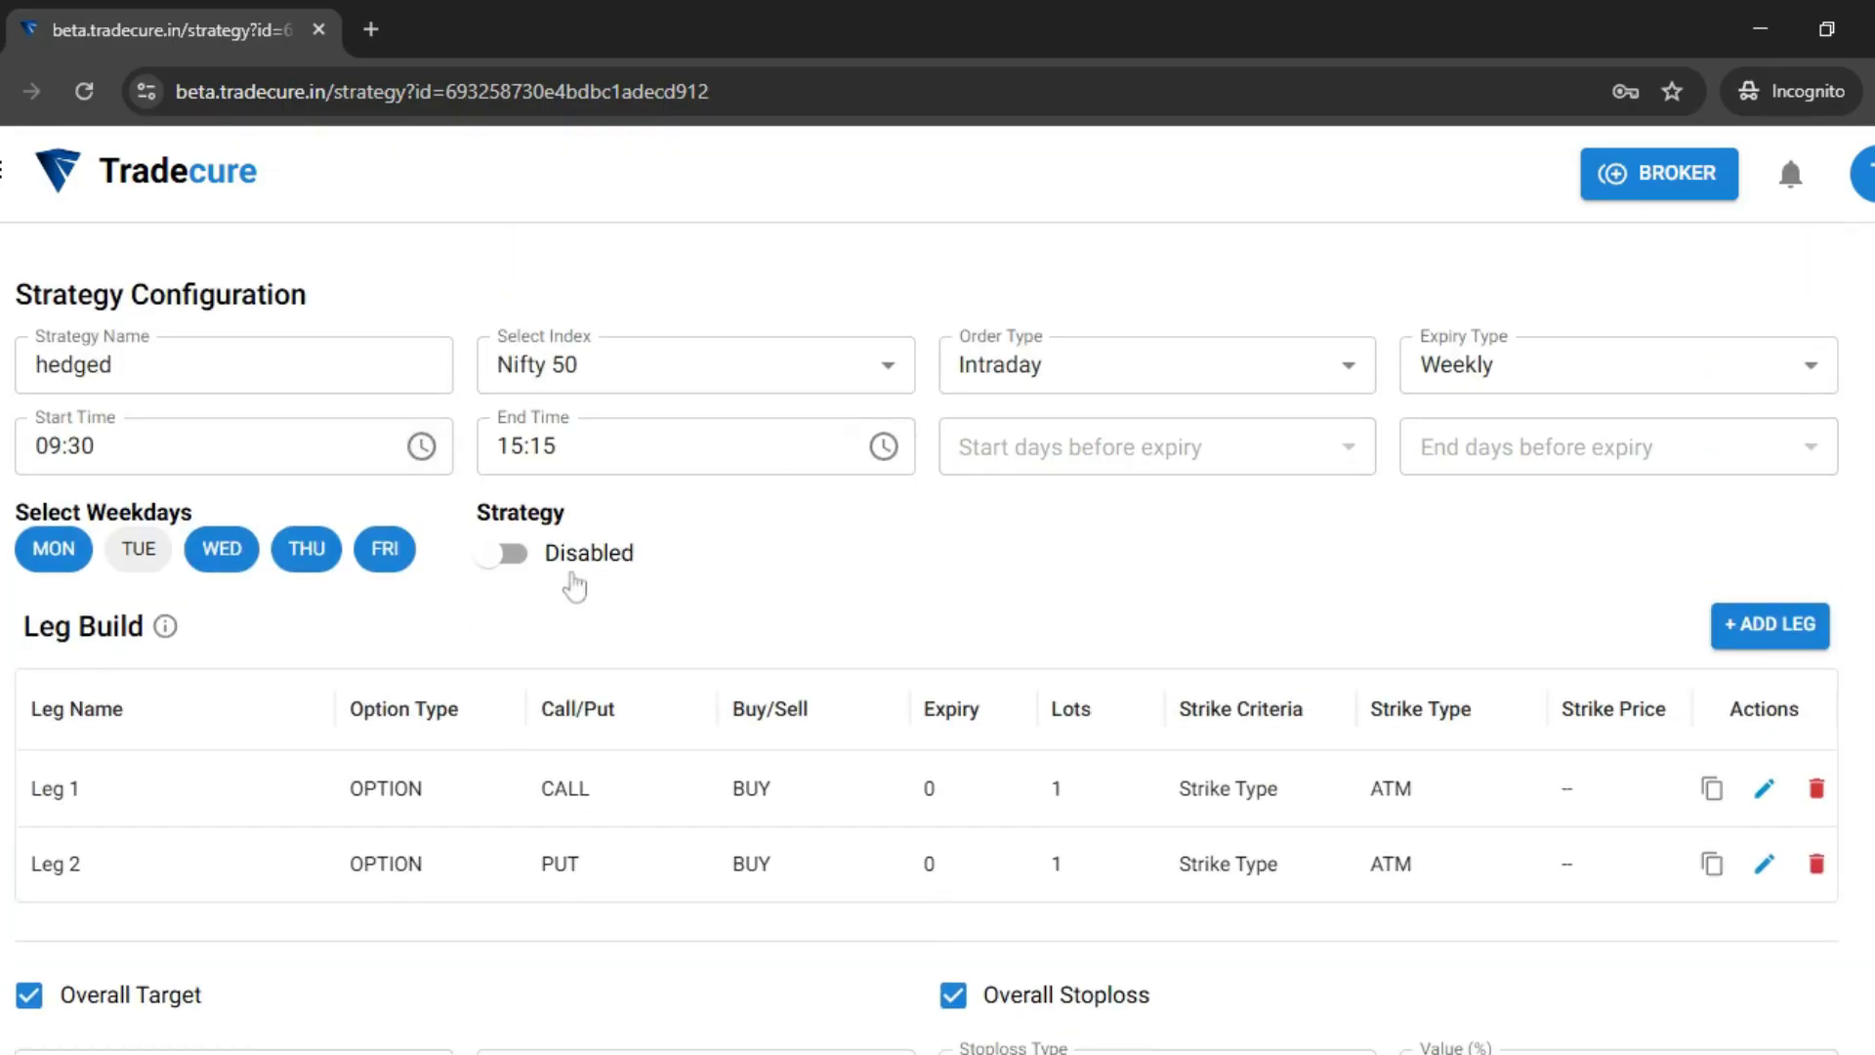
pyautogui.scroll(-5, 537, 596)
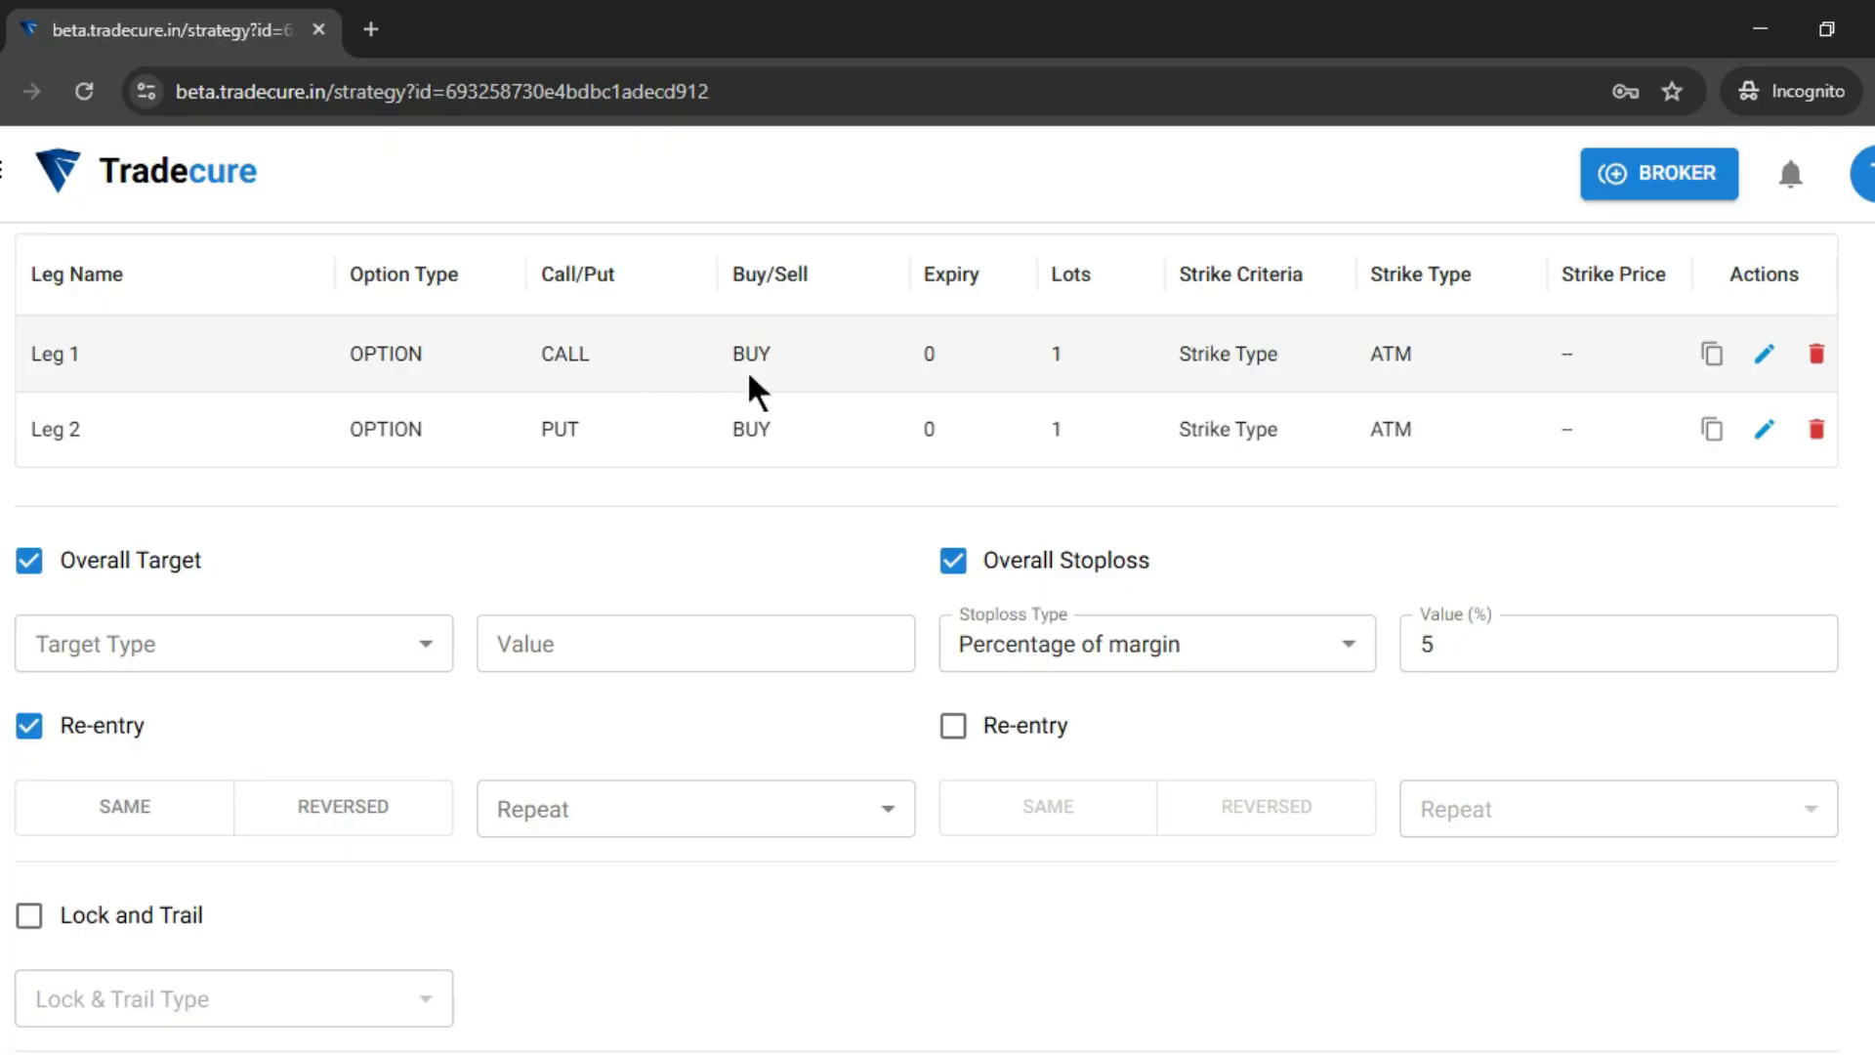
pyautogui.click(168, 824)
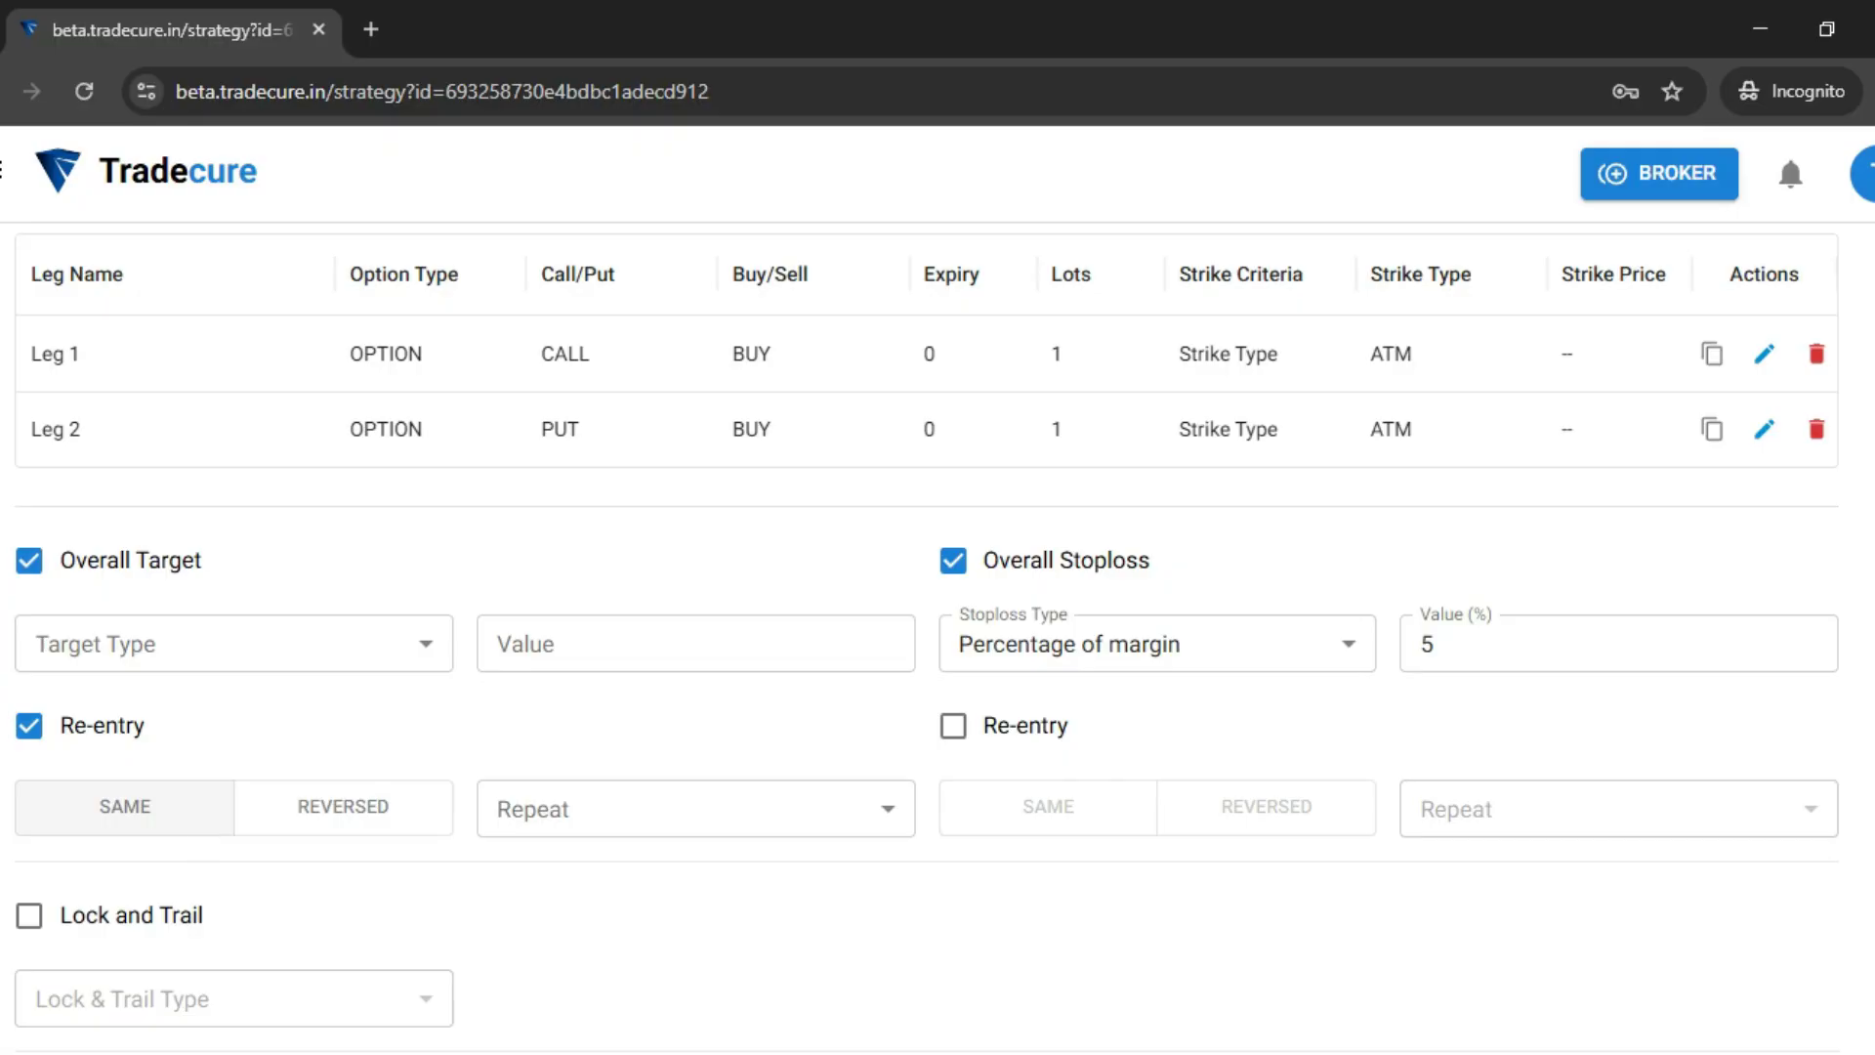
pyautogui.click(333, 823)
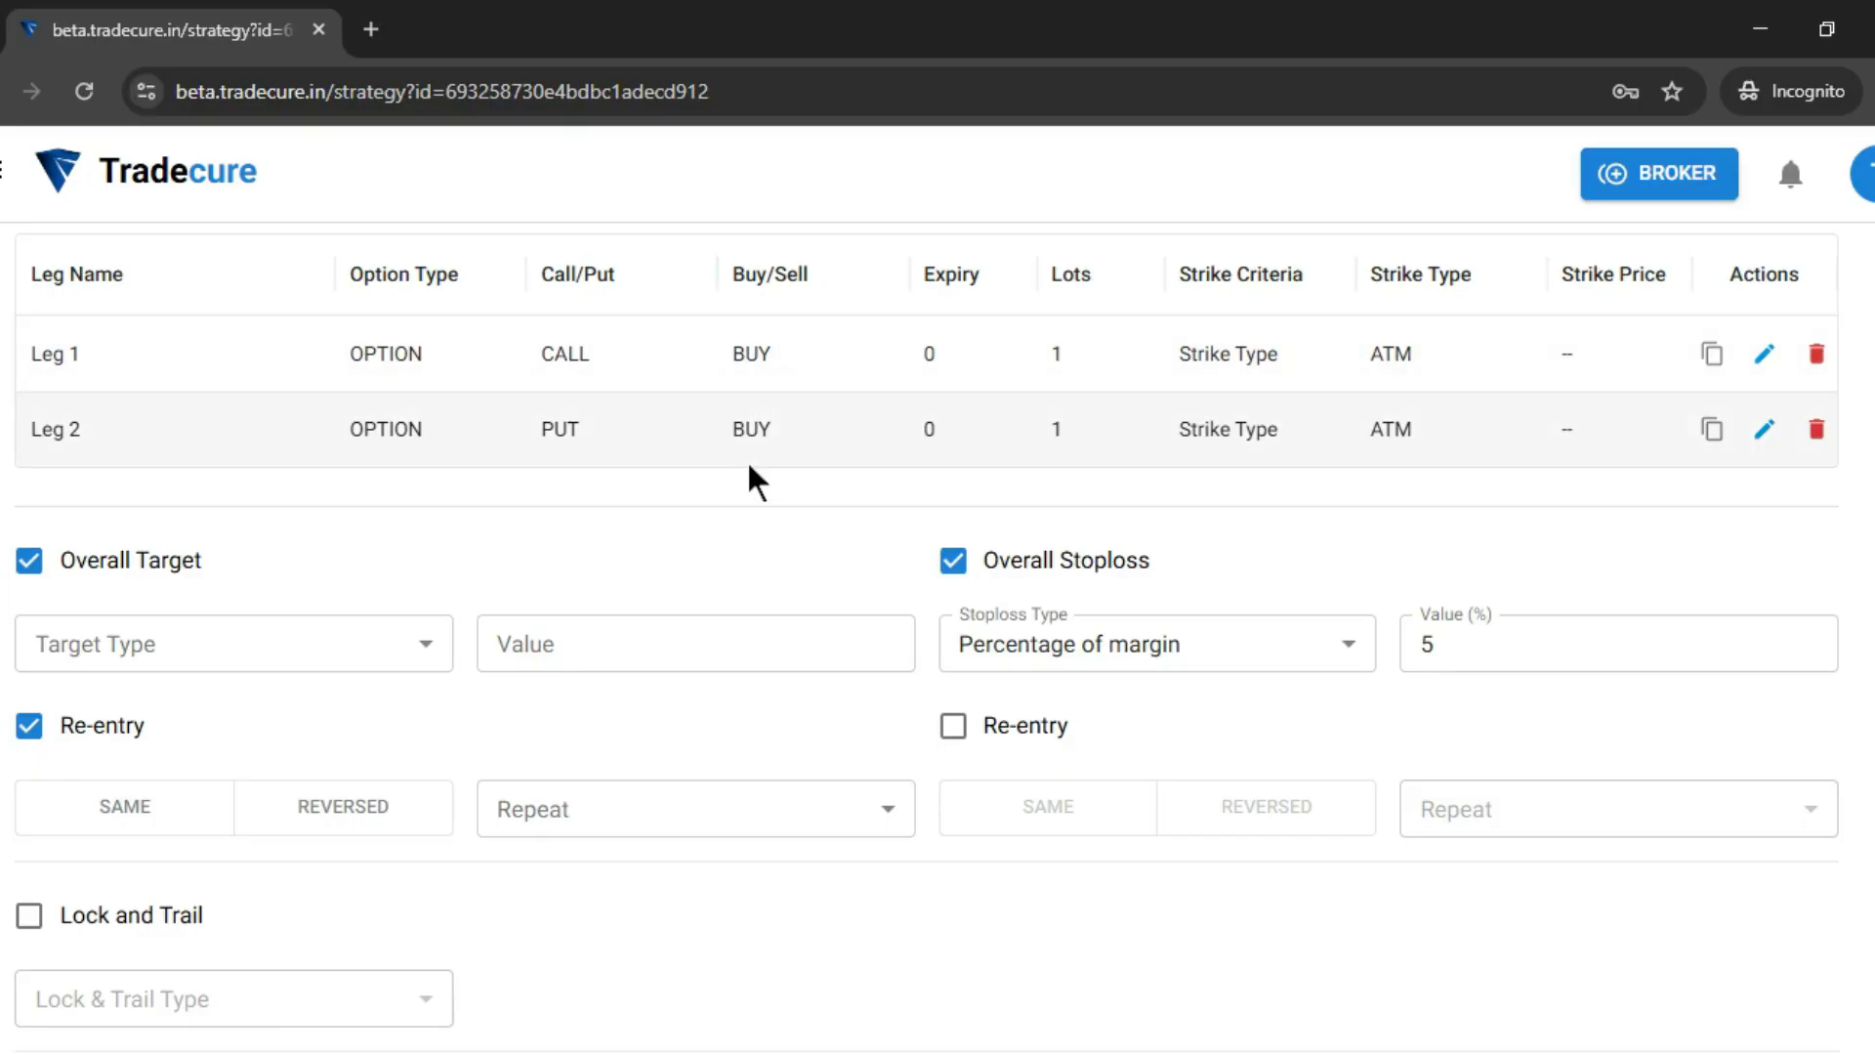
pyautogui.click(388, 835)
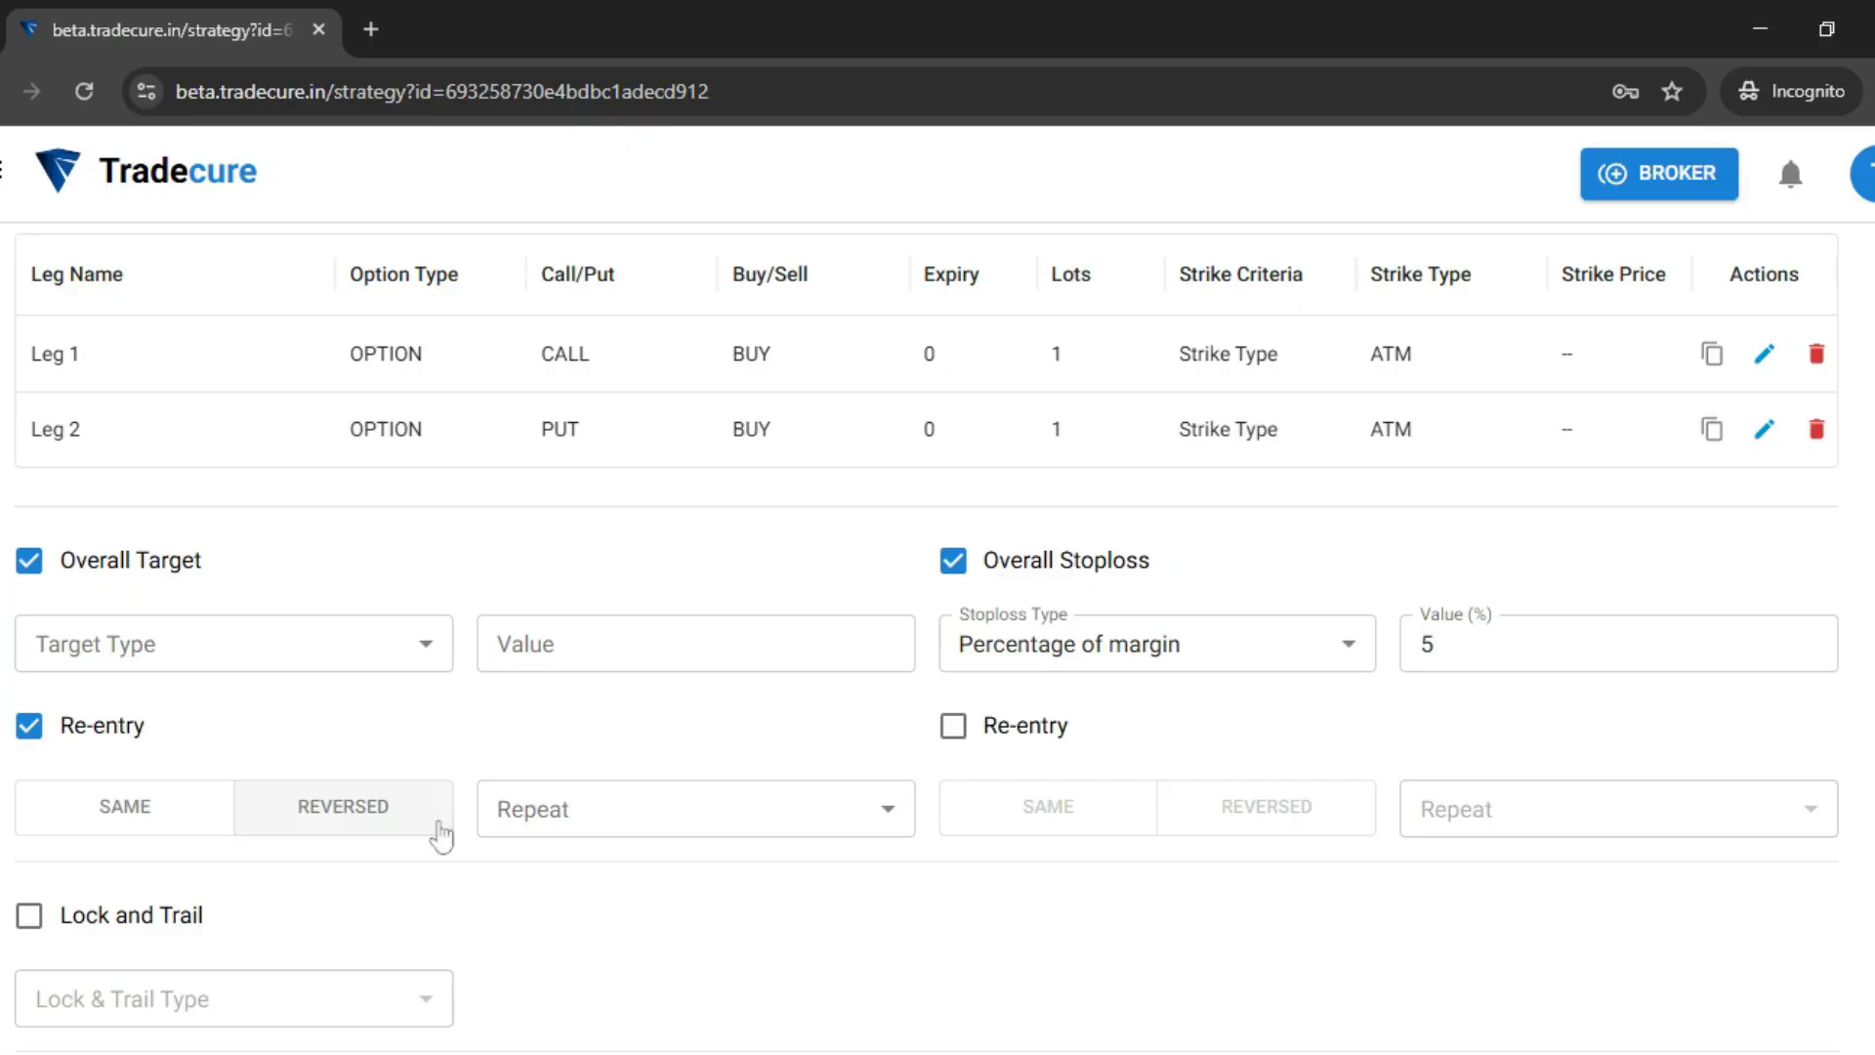
pyautogui.click(661, 838)
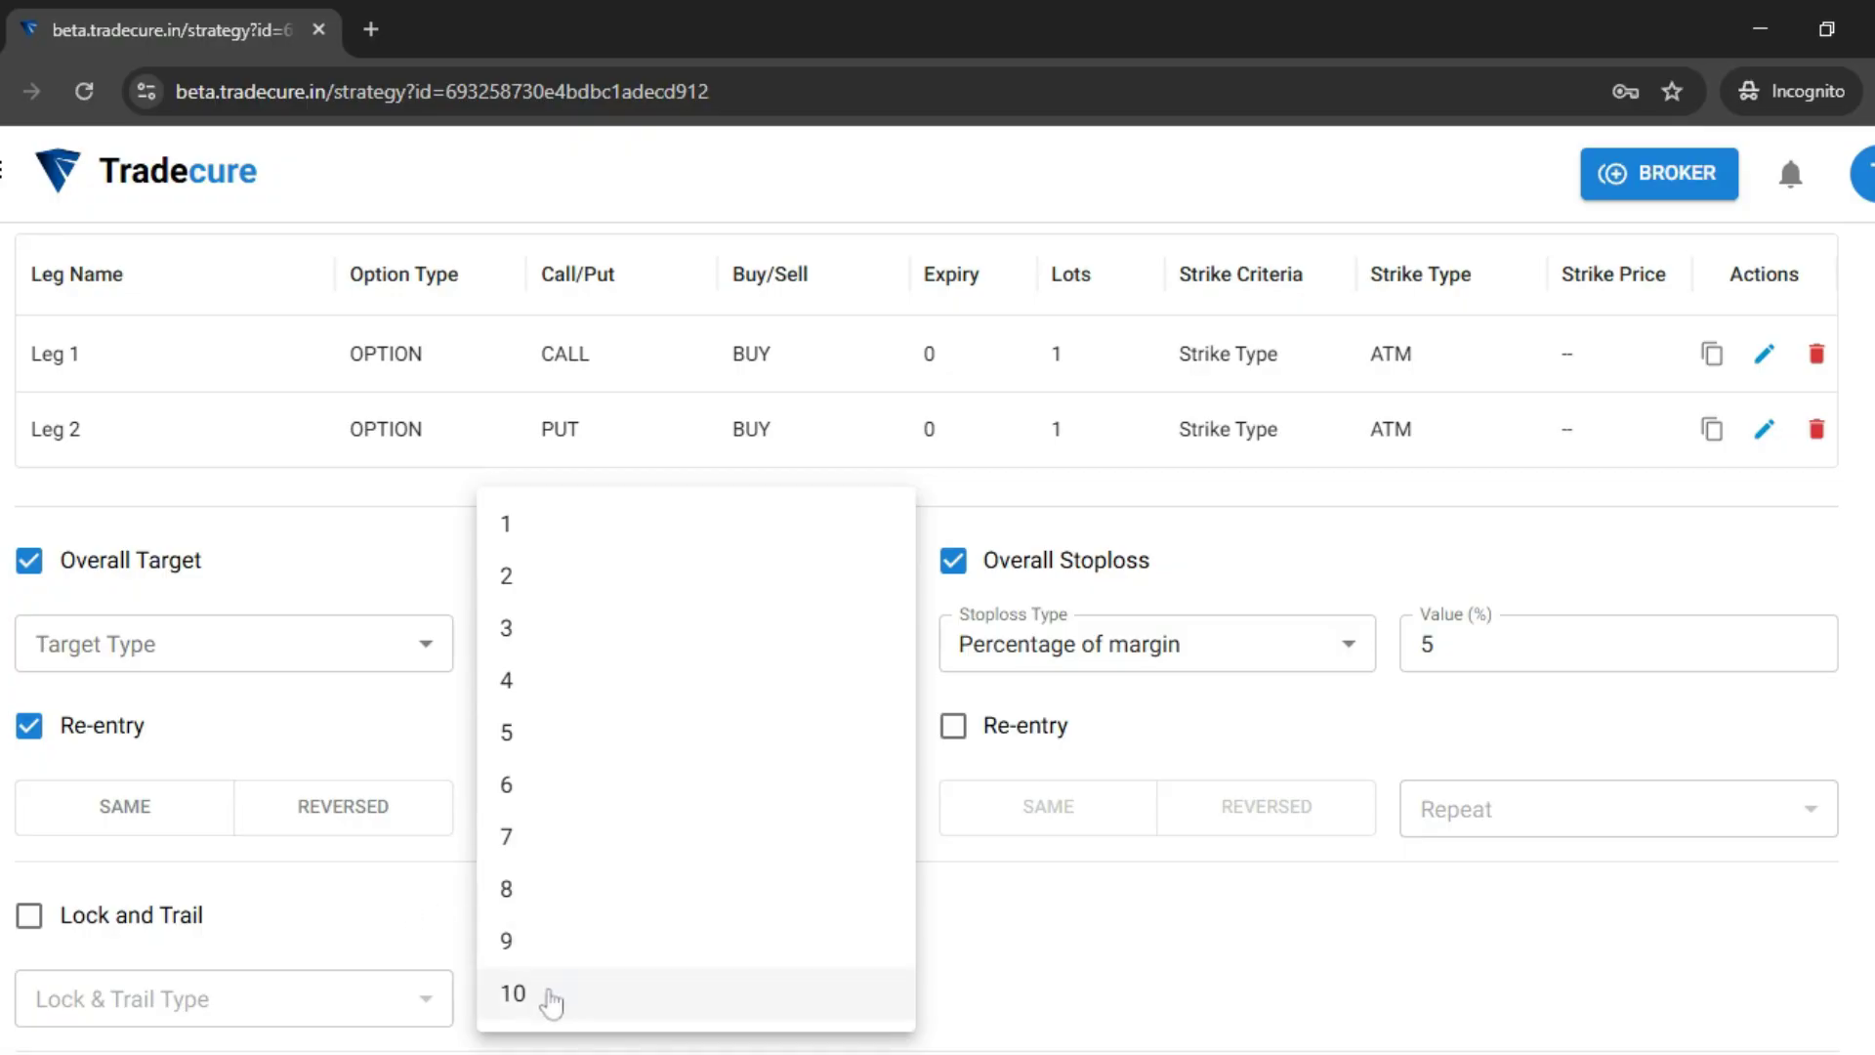
pyautogui.click(355, 911)
pyautogui.scroll(5, 422, 871)
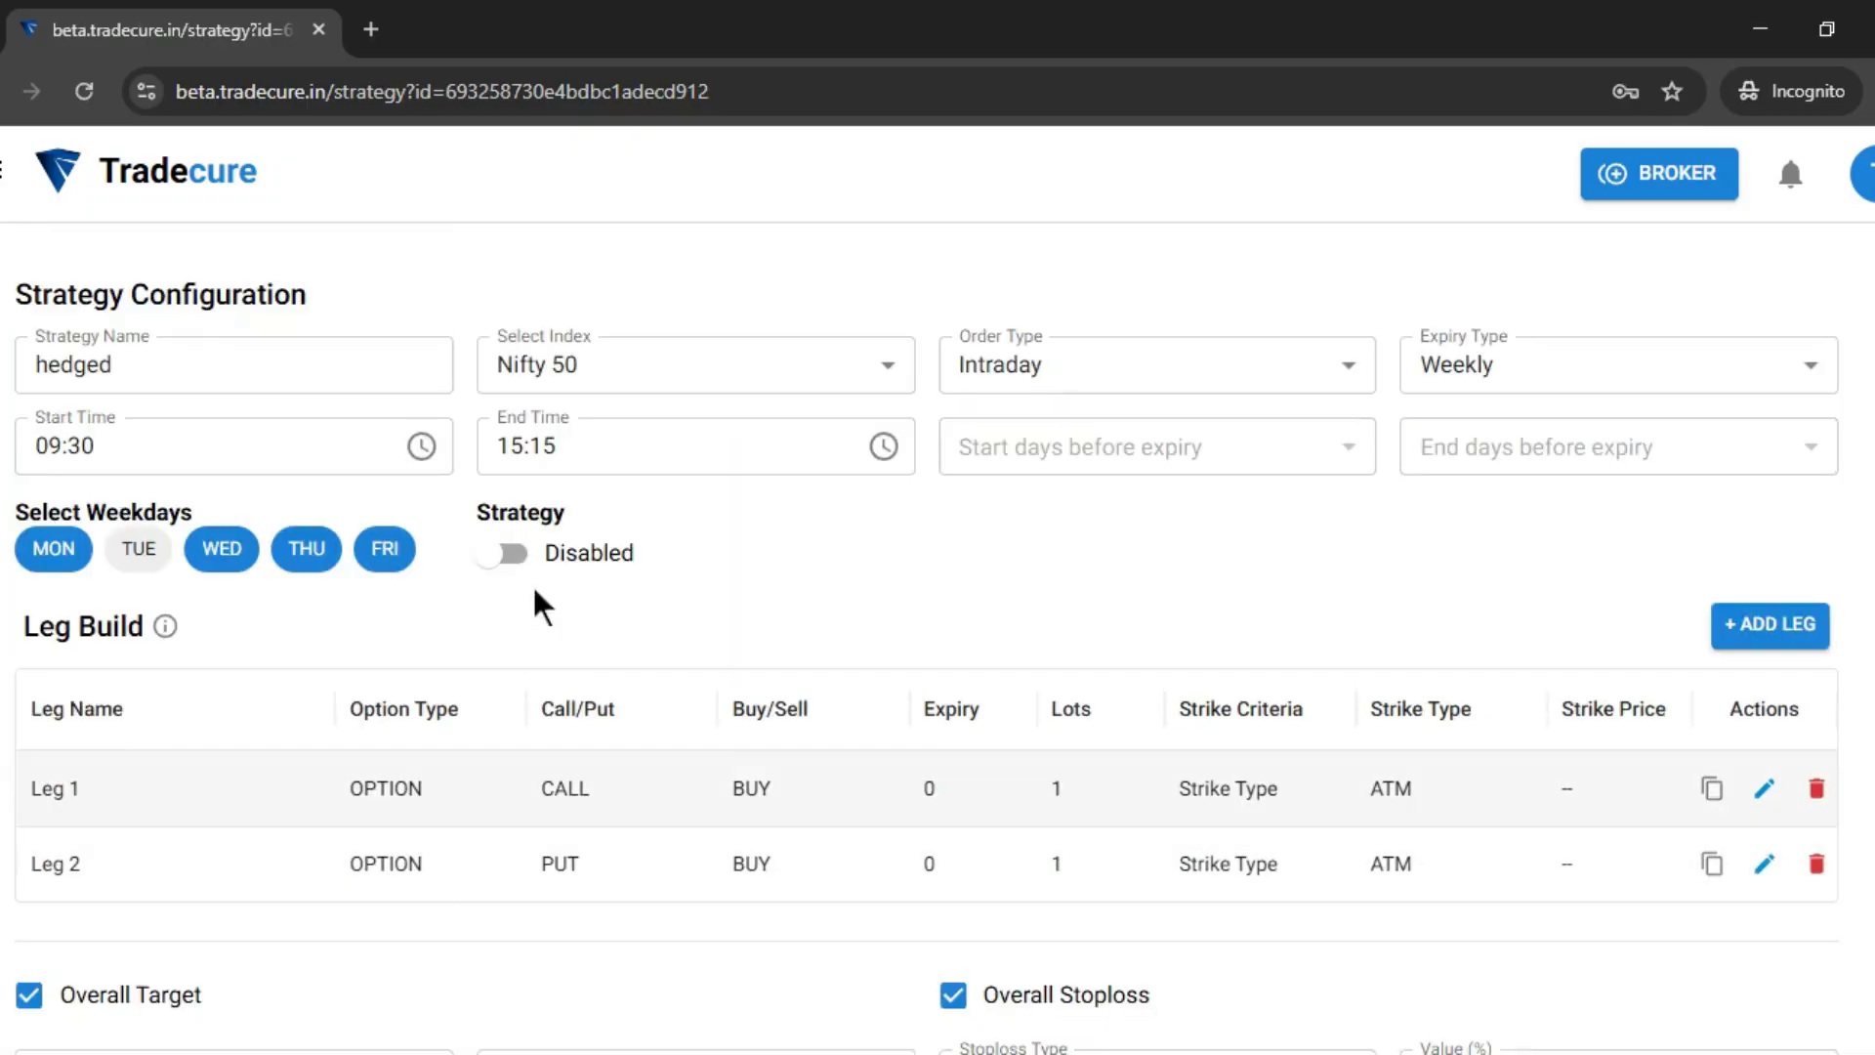
pyautogui.scroll(-9, 557, 625)
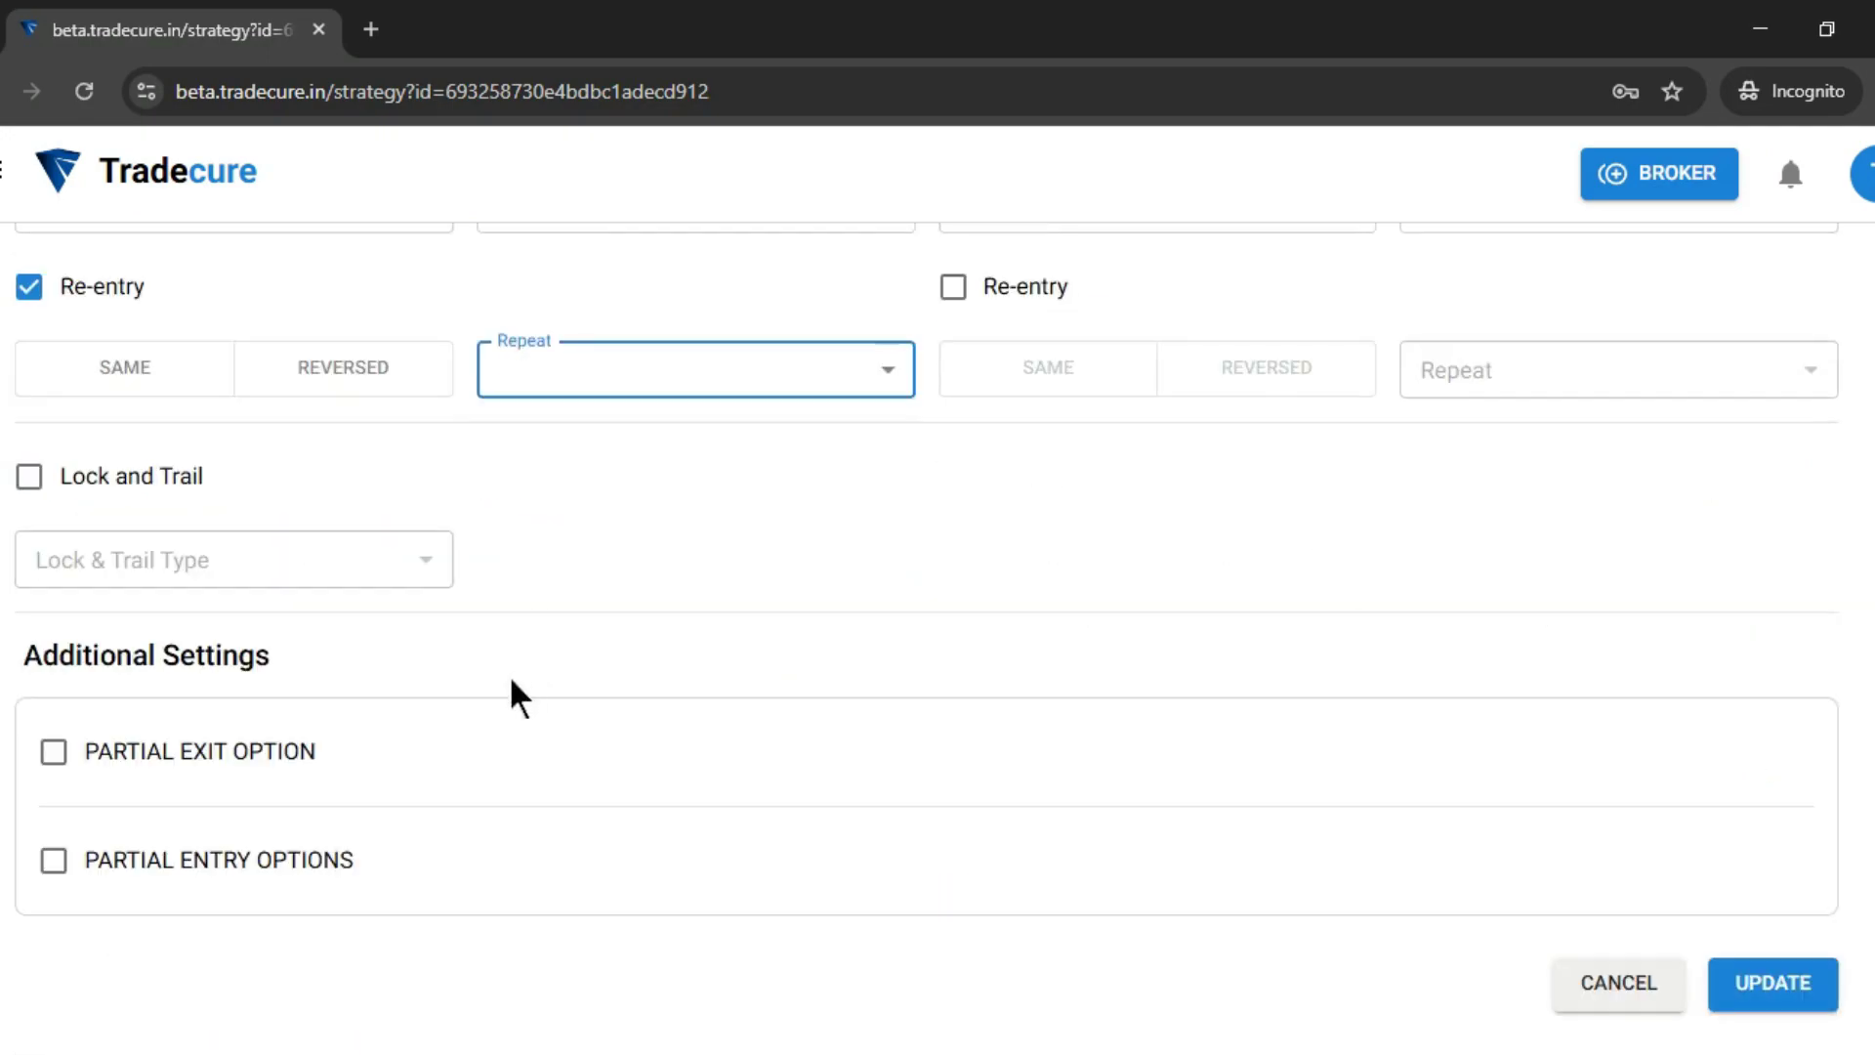
pyautogui.scroll(2, 147, 507)
pyautogui.scroll(1, 135, 539)
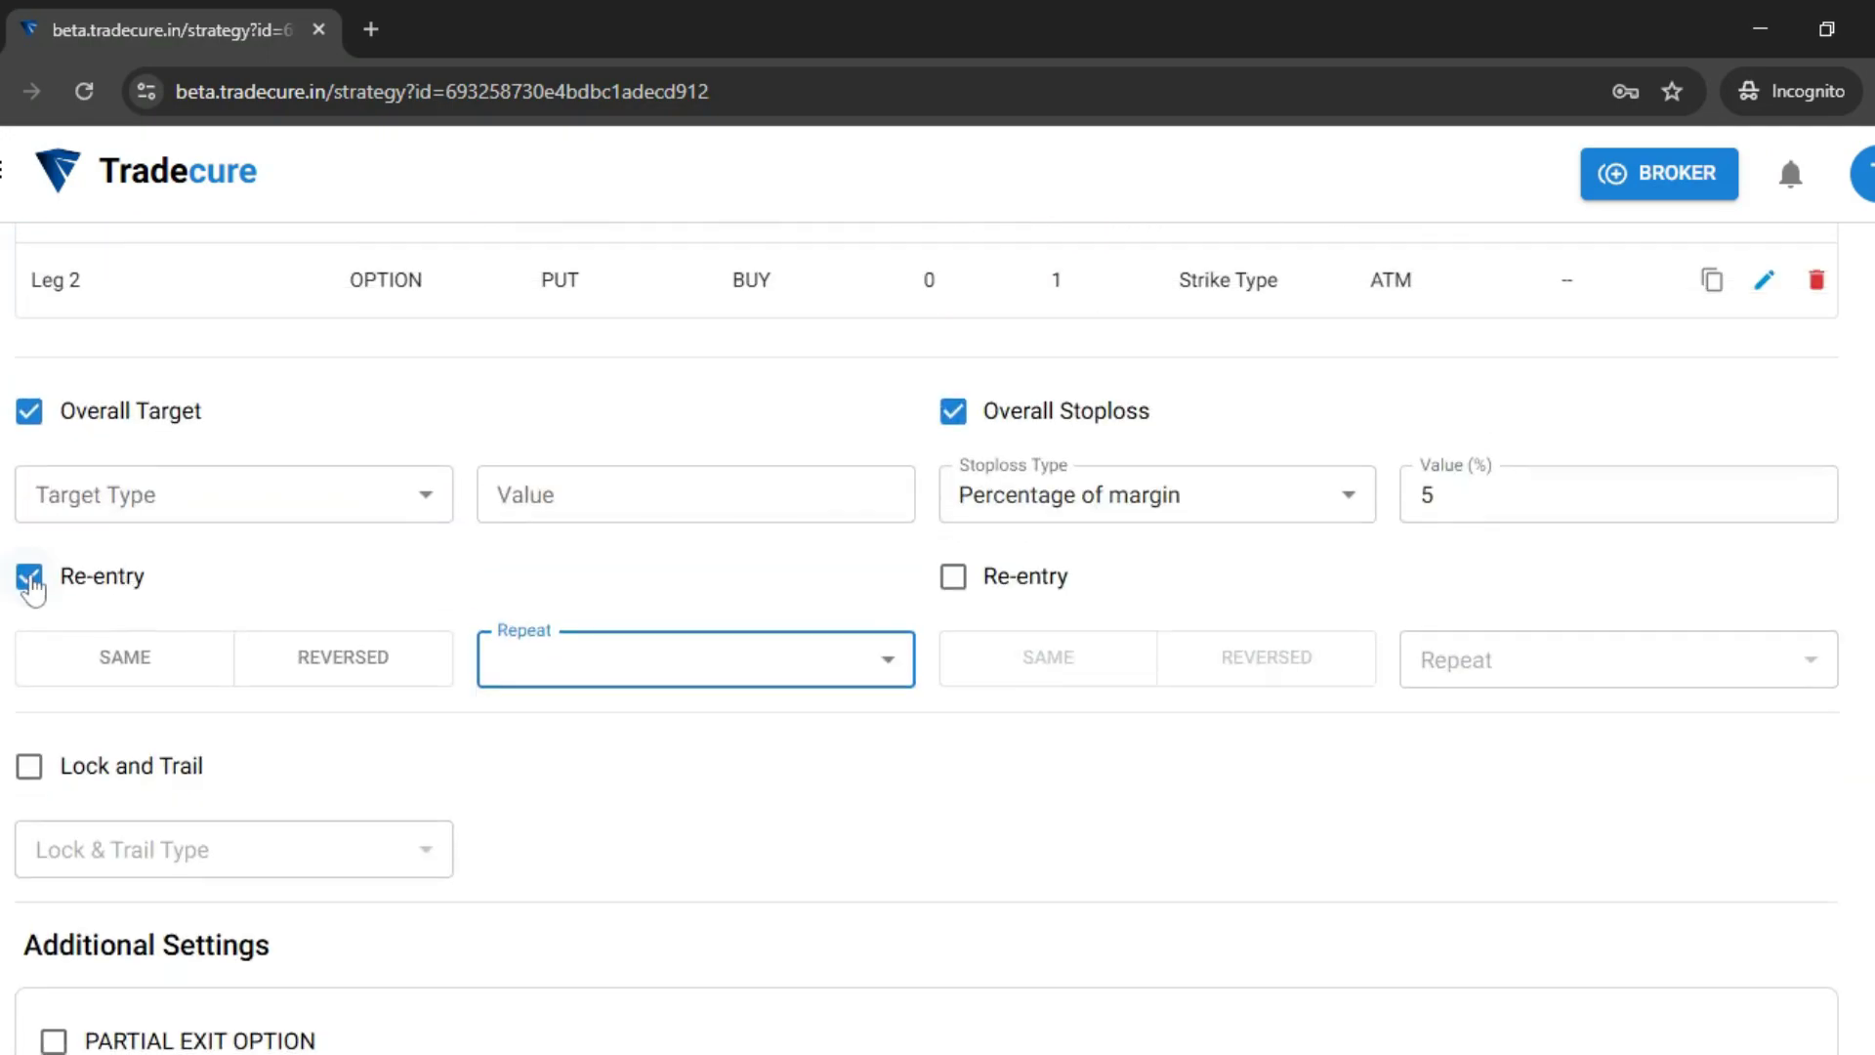
# - Disable the overall target together with its re-entry
pyautogui.click(31, 574)
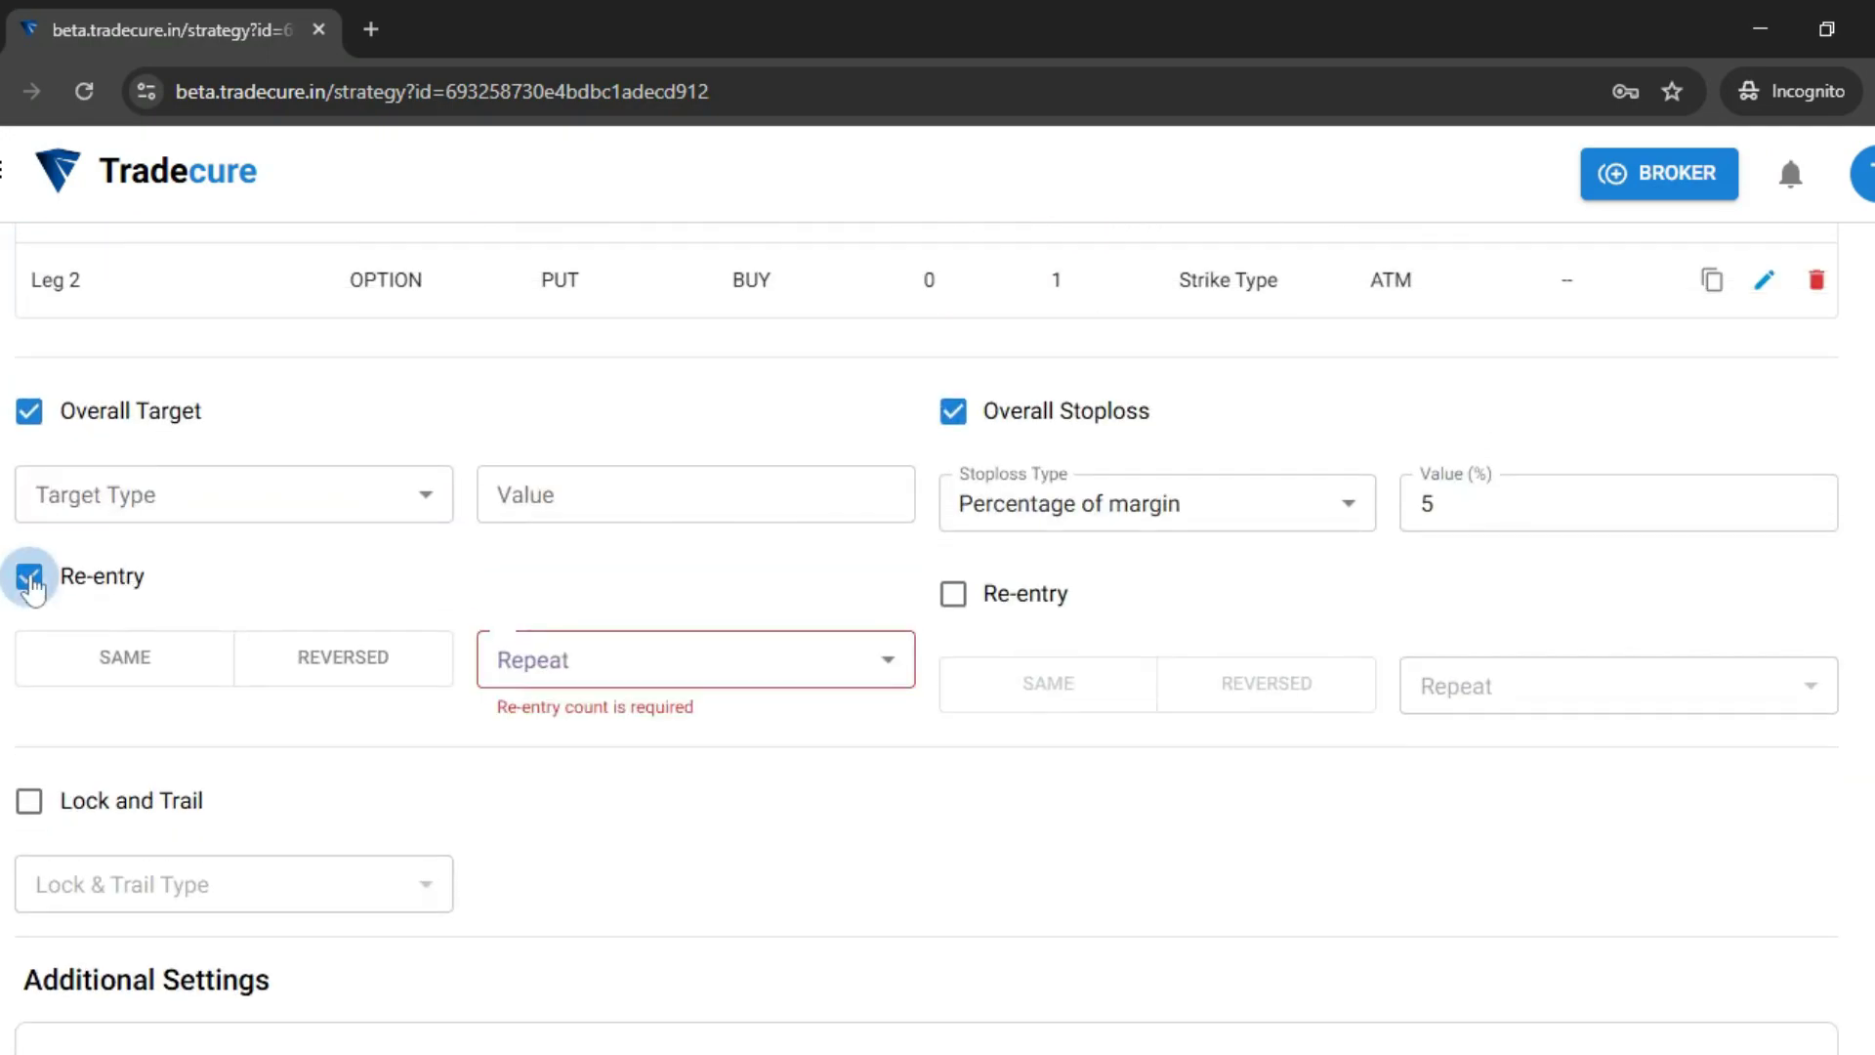
pyautogui.click(29, 414)
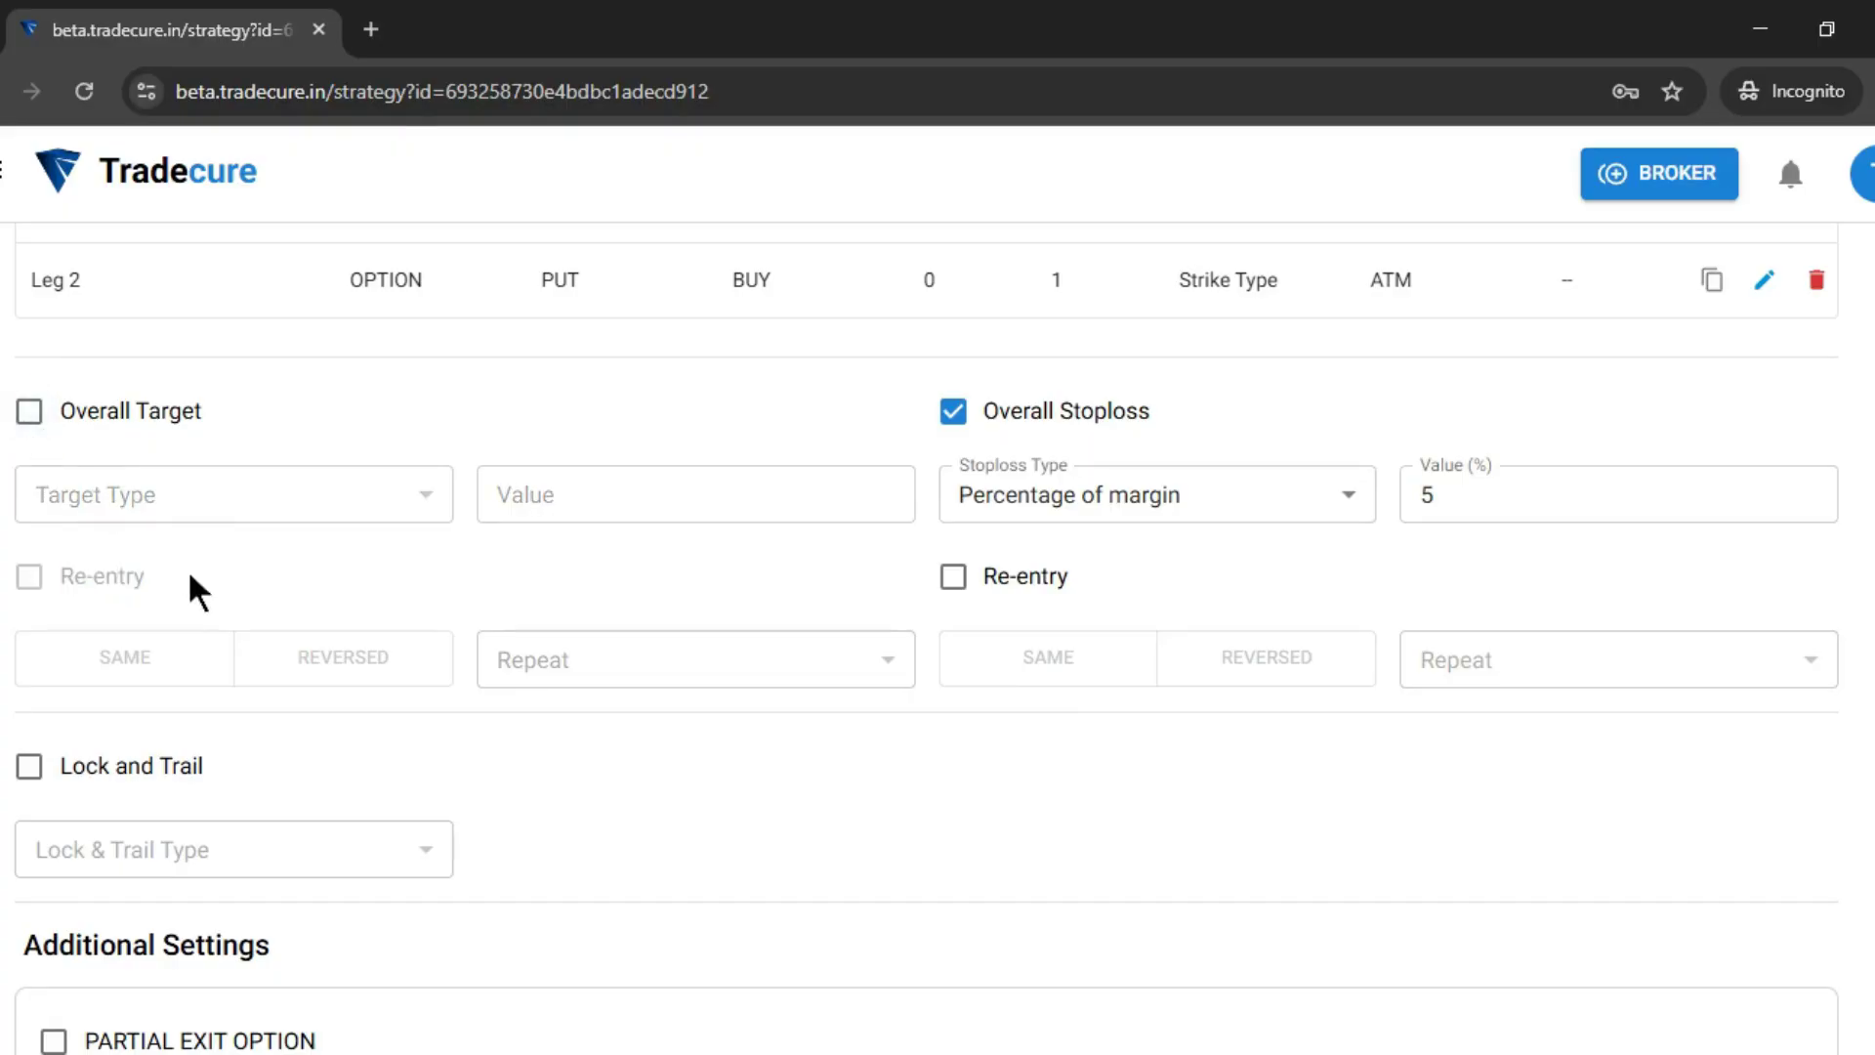
# - Enable Lock and Trail for the strategy and choose Lock as its type
pyautogui.scroll(-2, 189, 572)
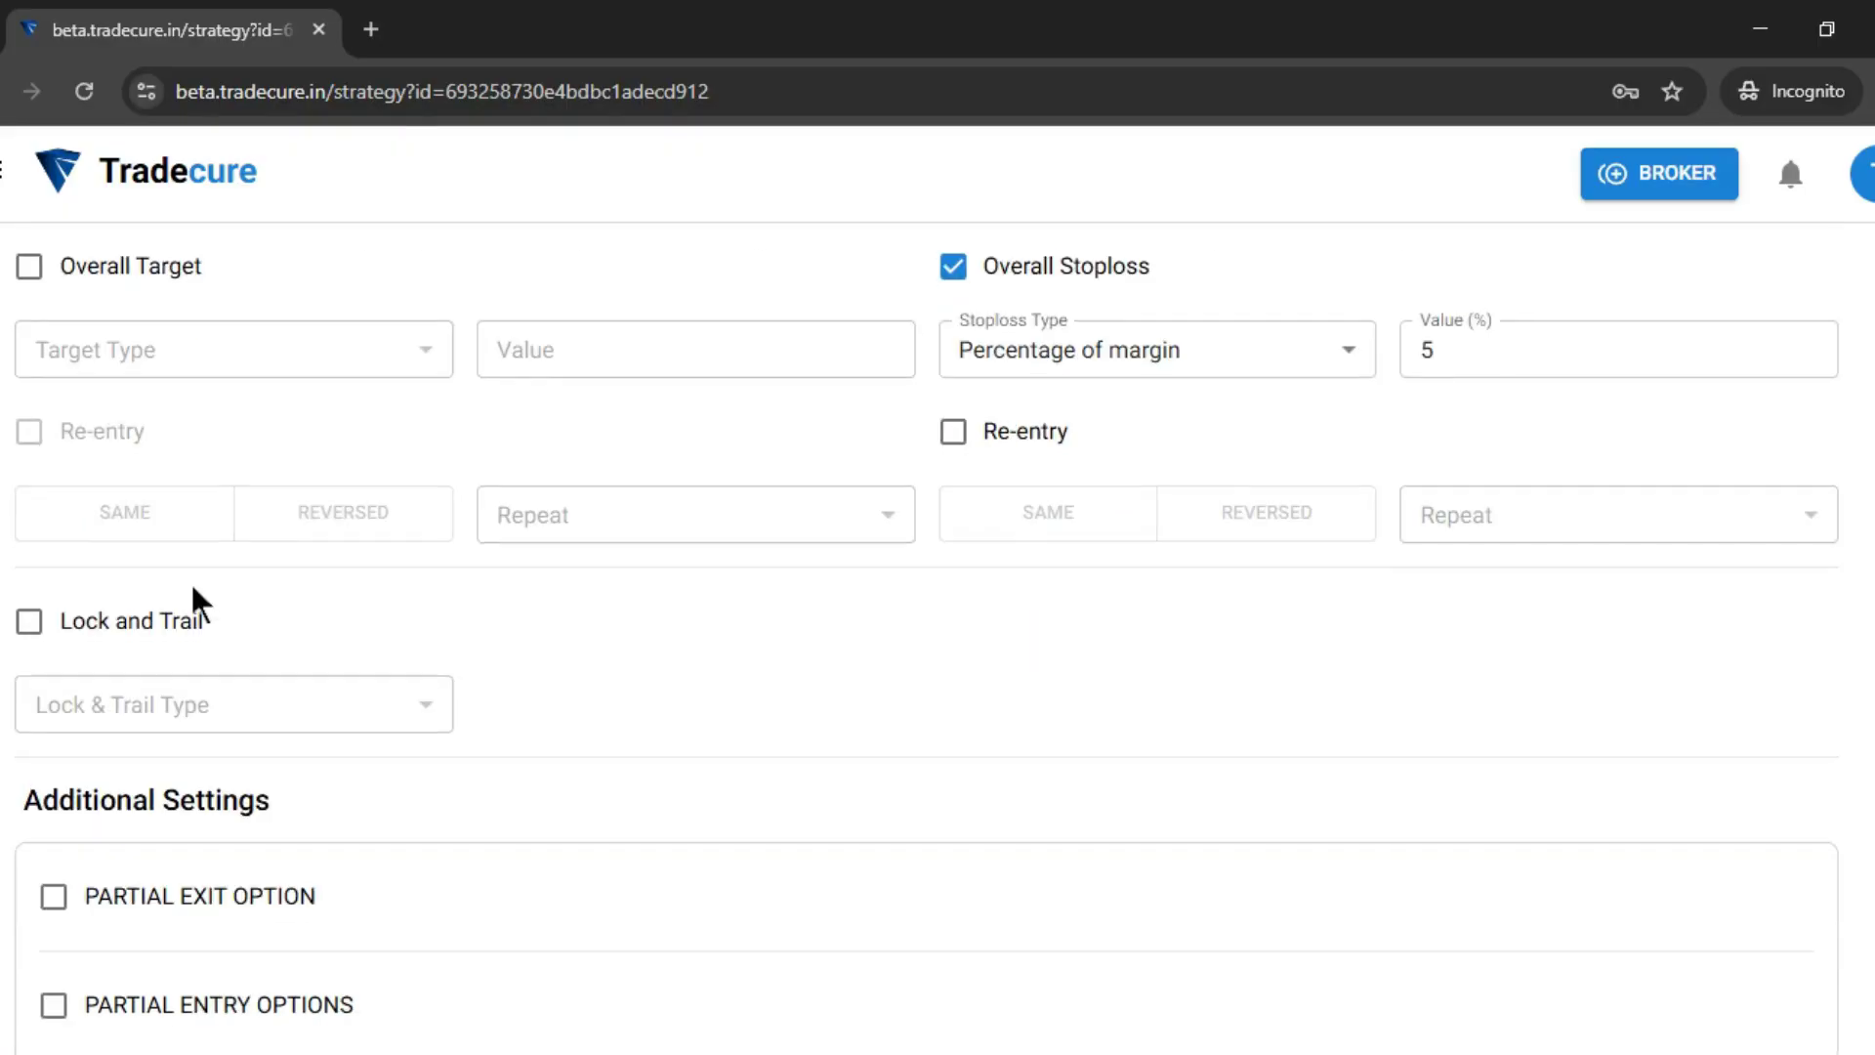
pyautogui.click(29, 631)
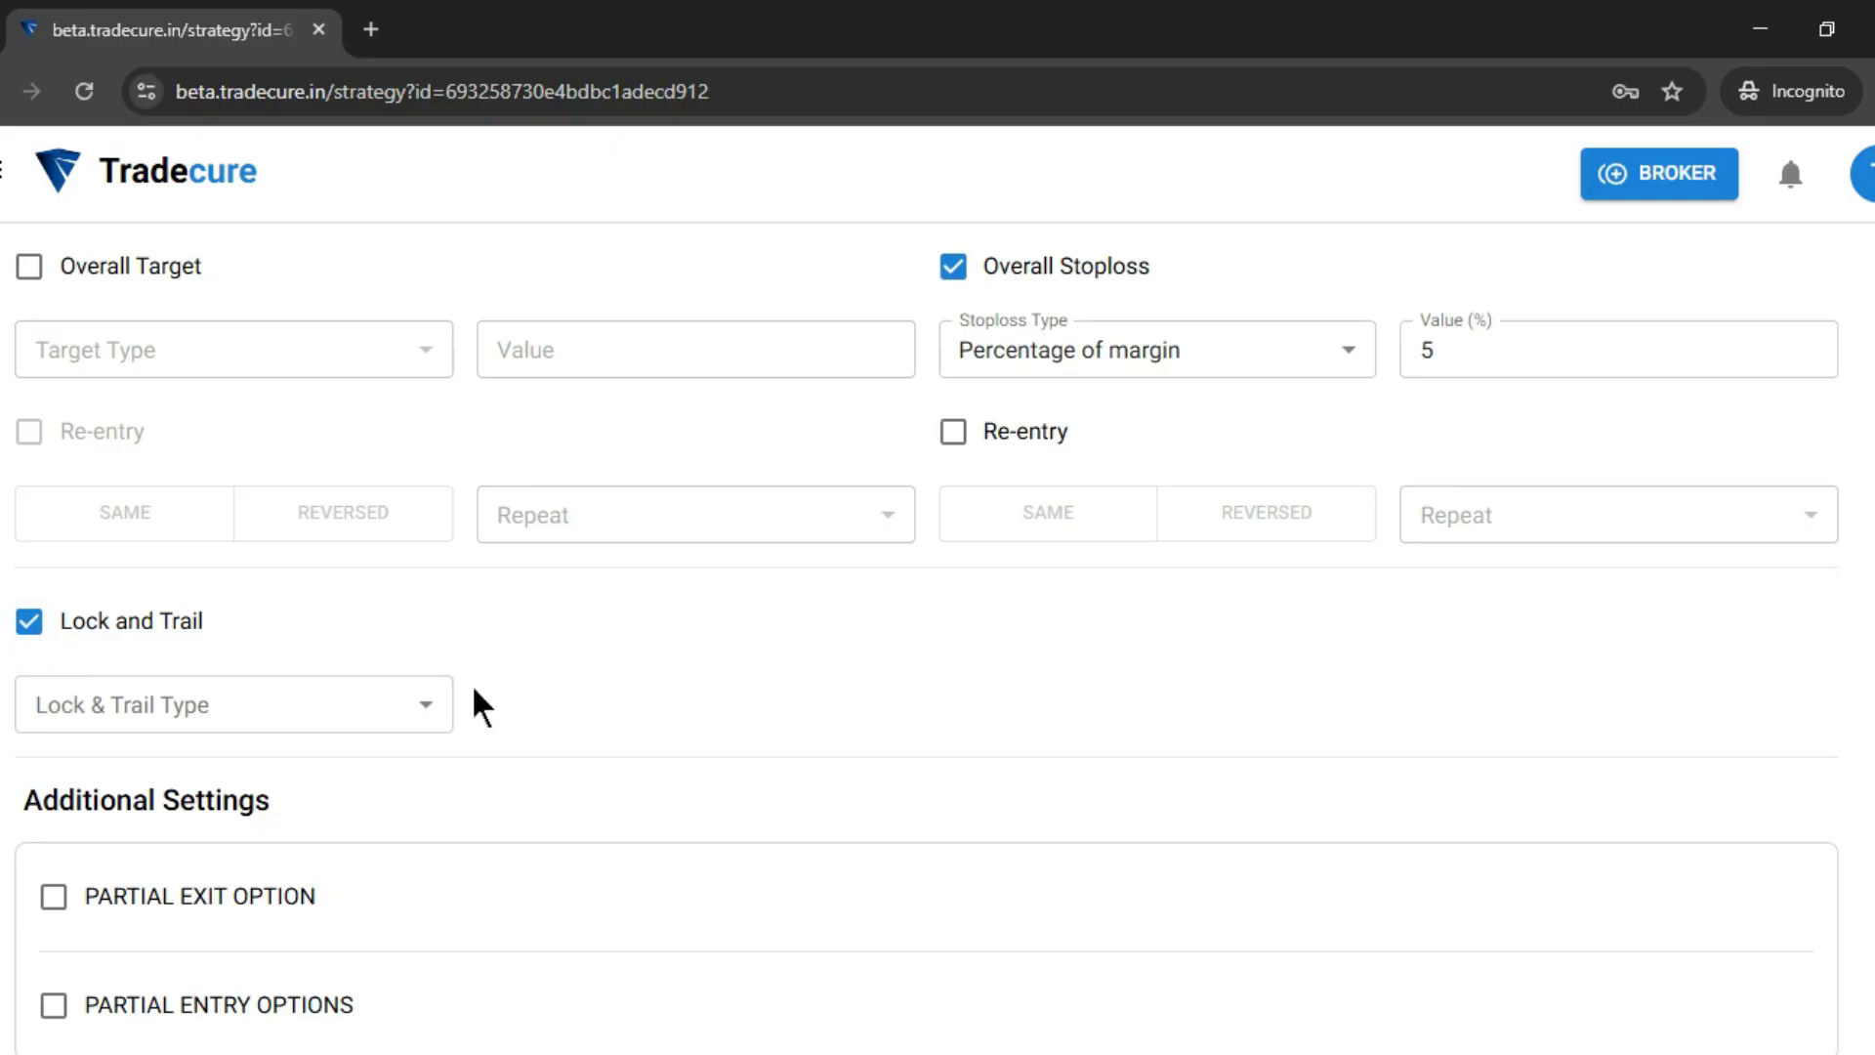
pyautogui.scroll(-2, 475, 703)
pyautogui.scroll(-1, 472, 684)
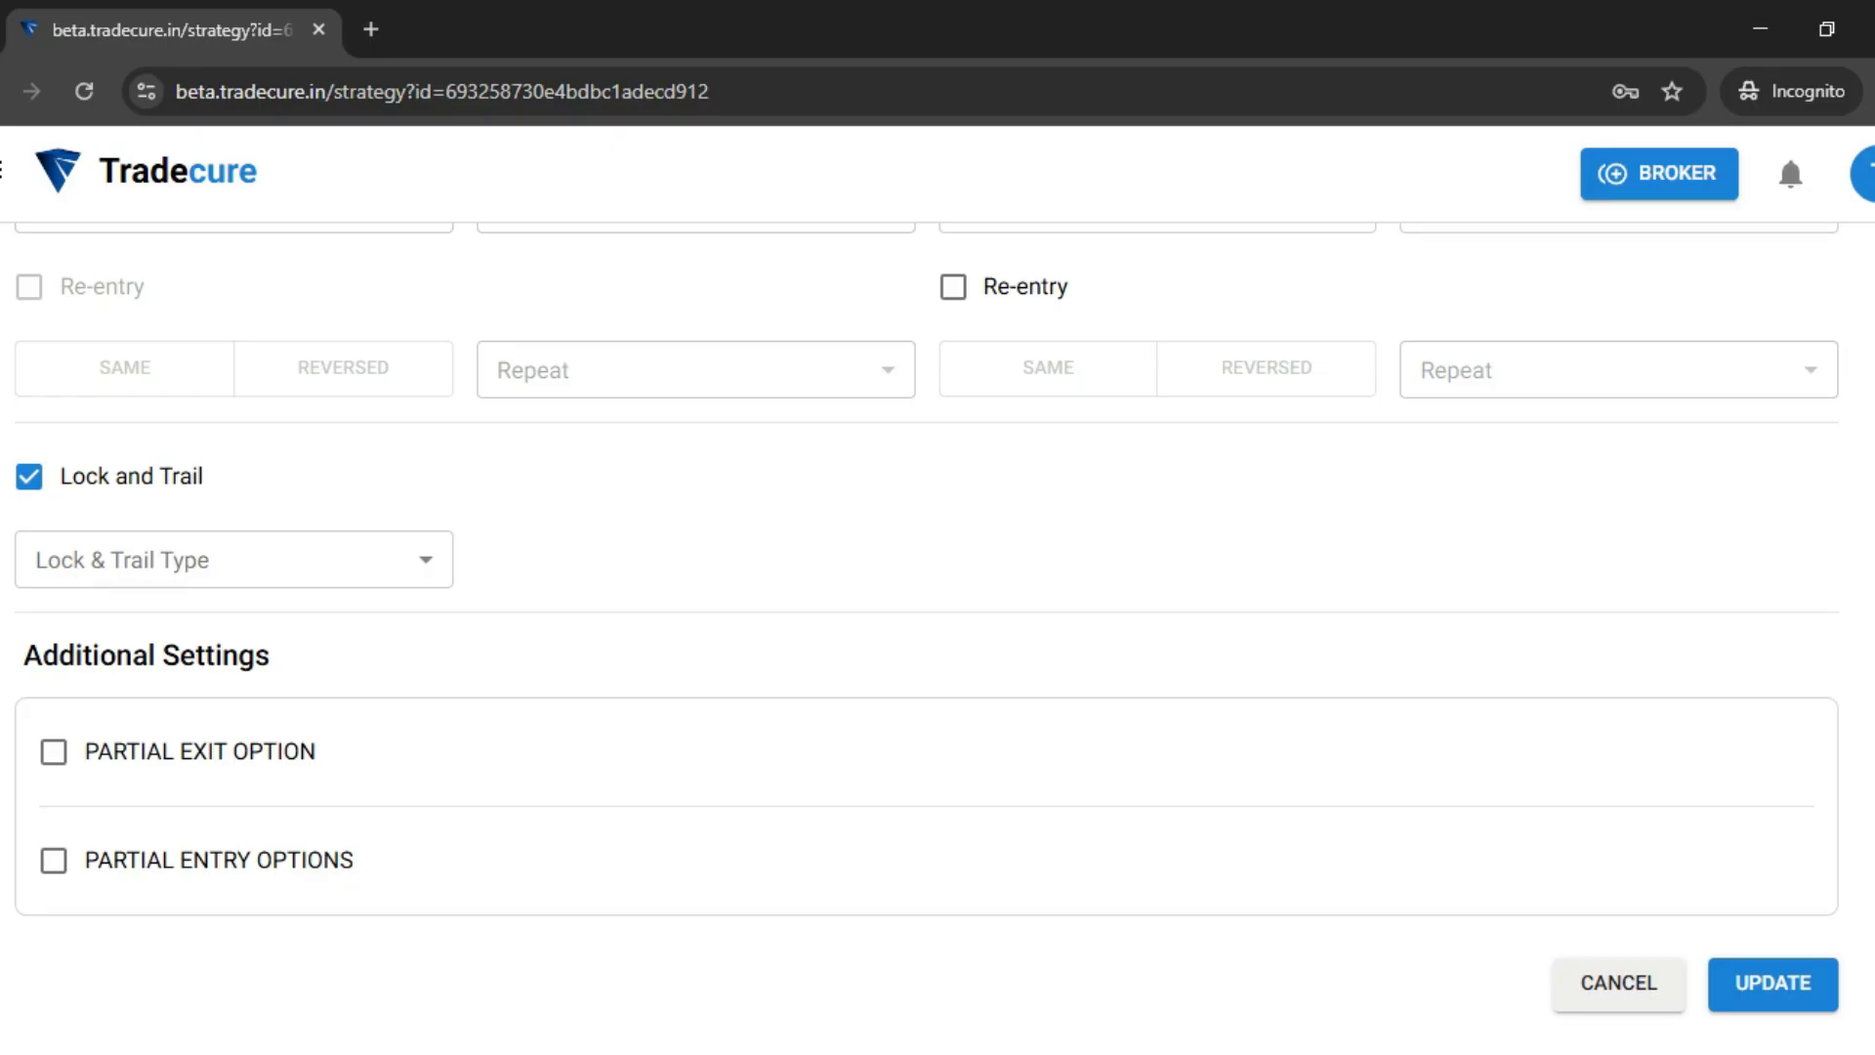
pyautogui.click(397, 581)
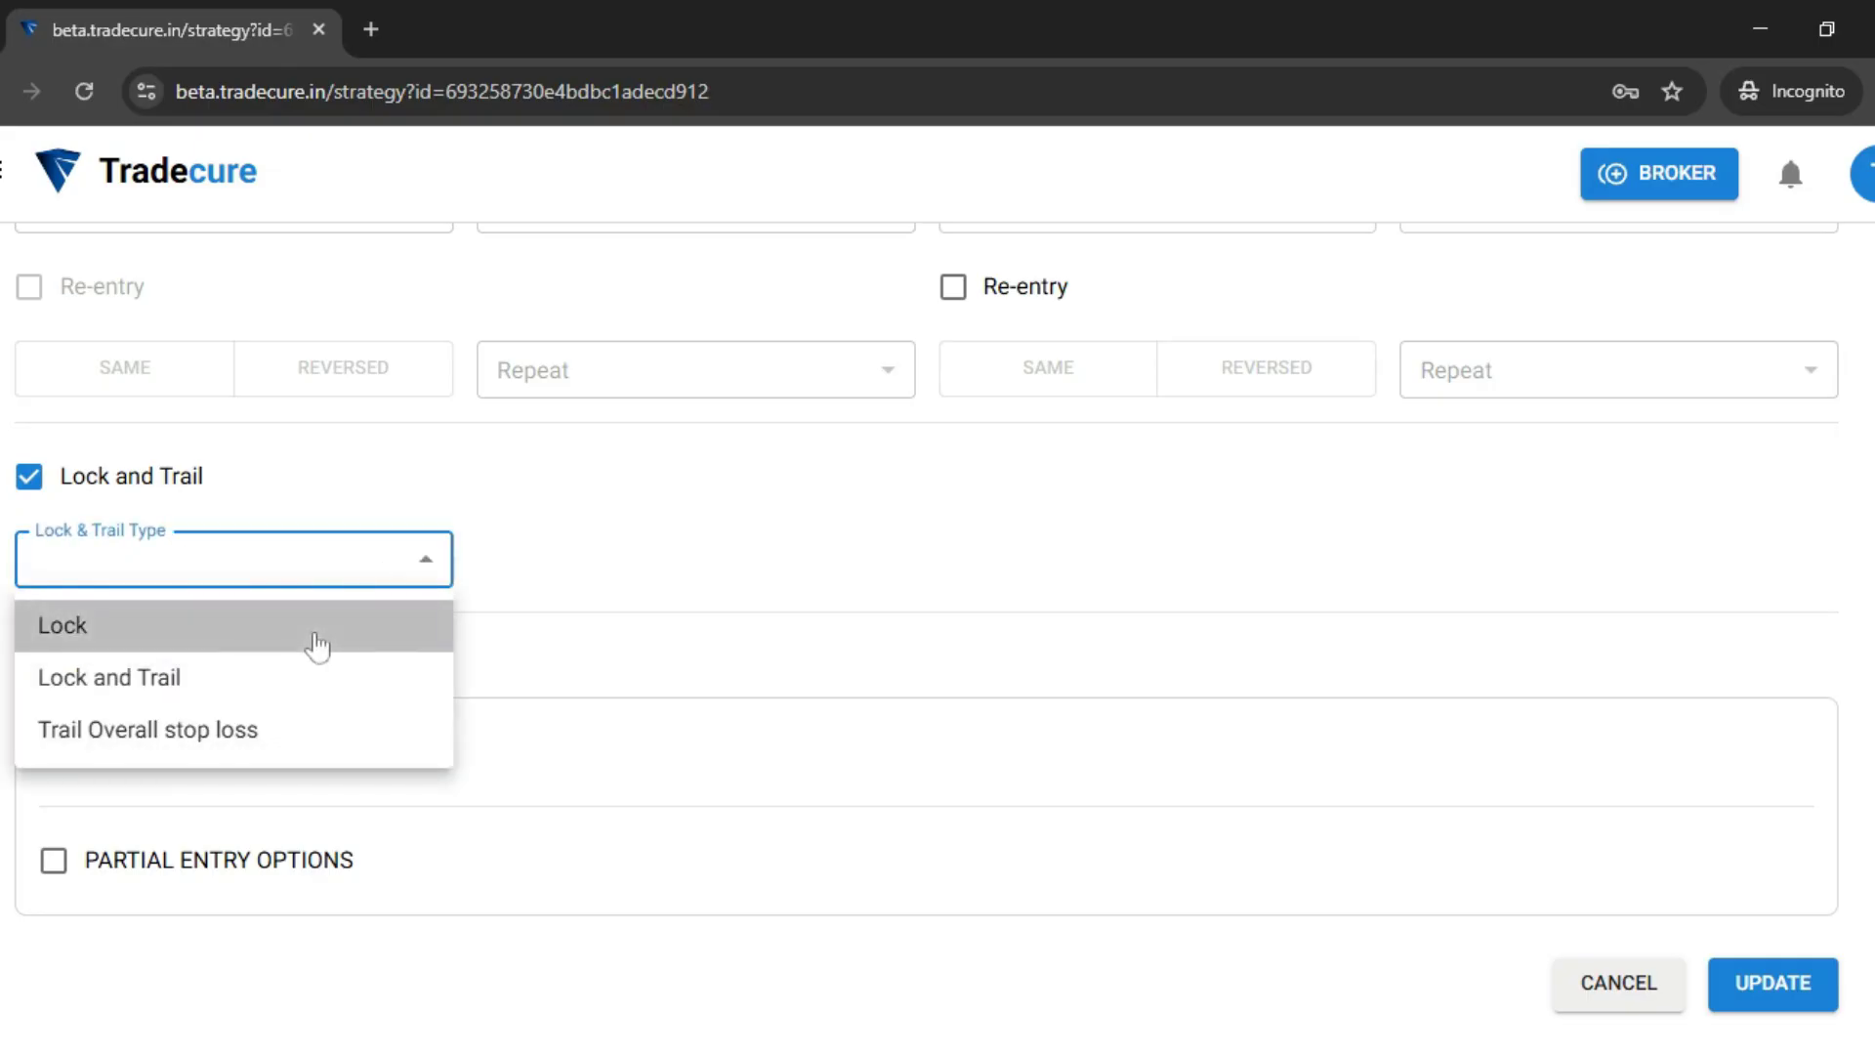
pyautogui.click(316, 644)
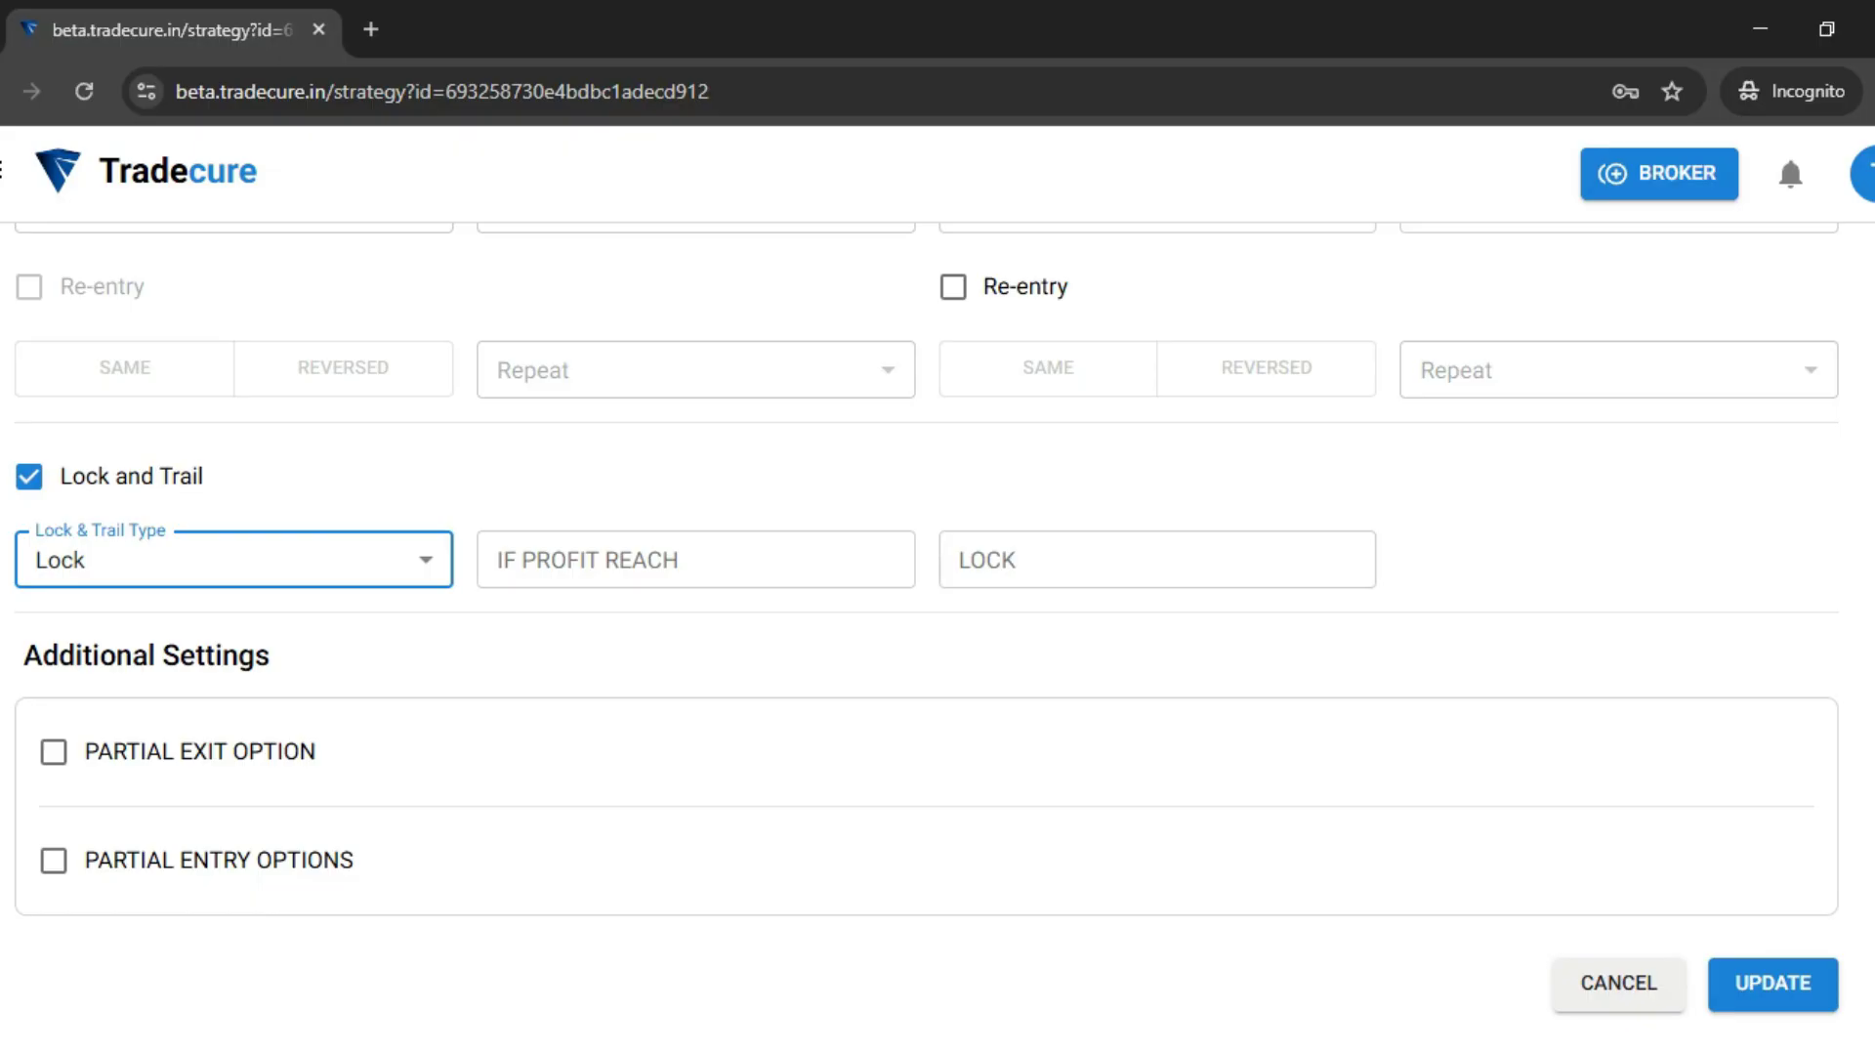
# - Change the Lock & Trail type to Lock and Trail, locking 1500 if profit reaches 2000
pyautogui.click(274, 578)
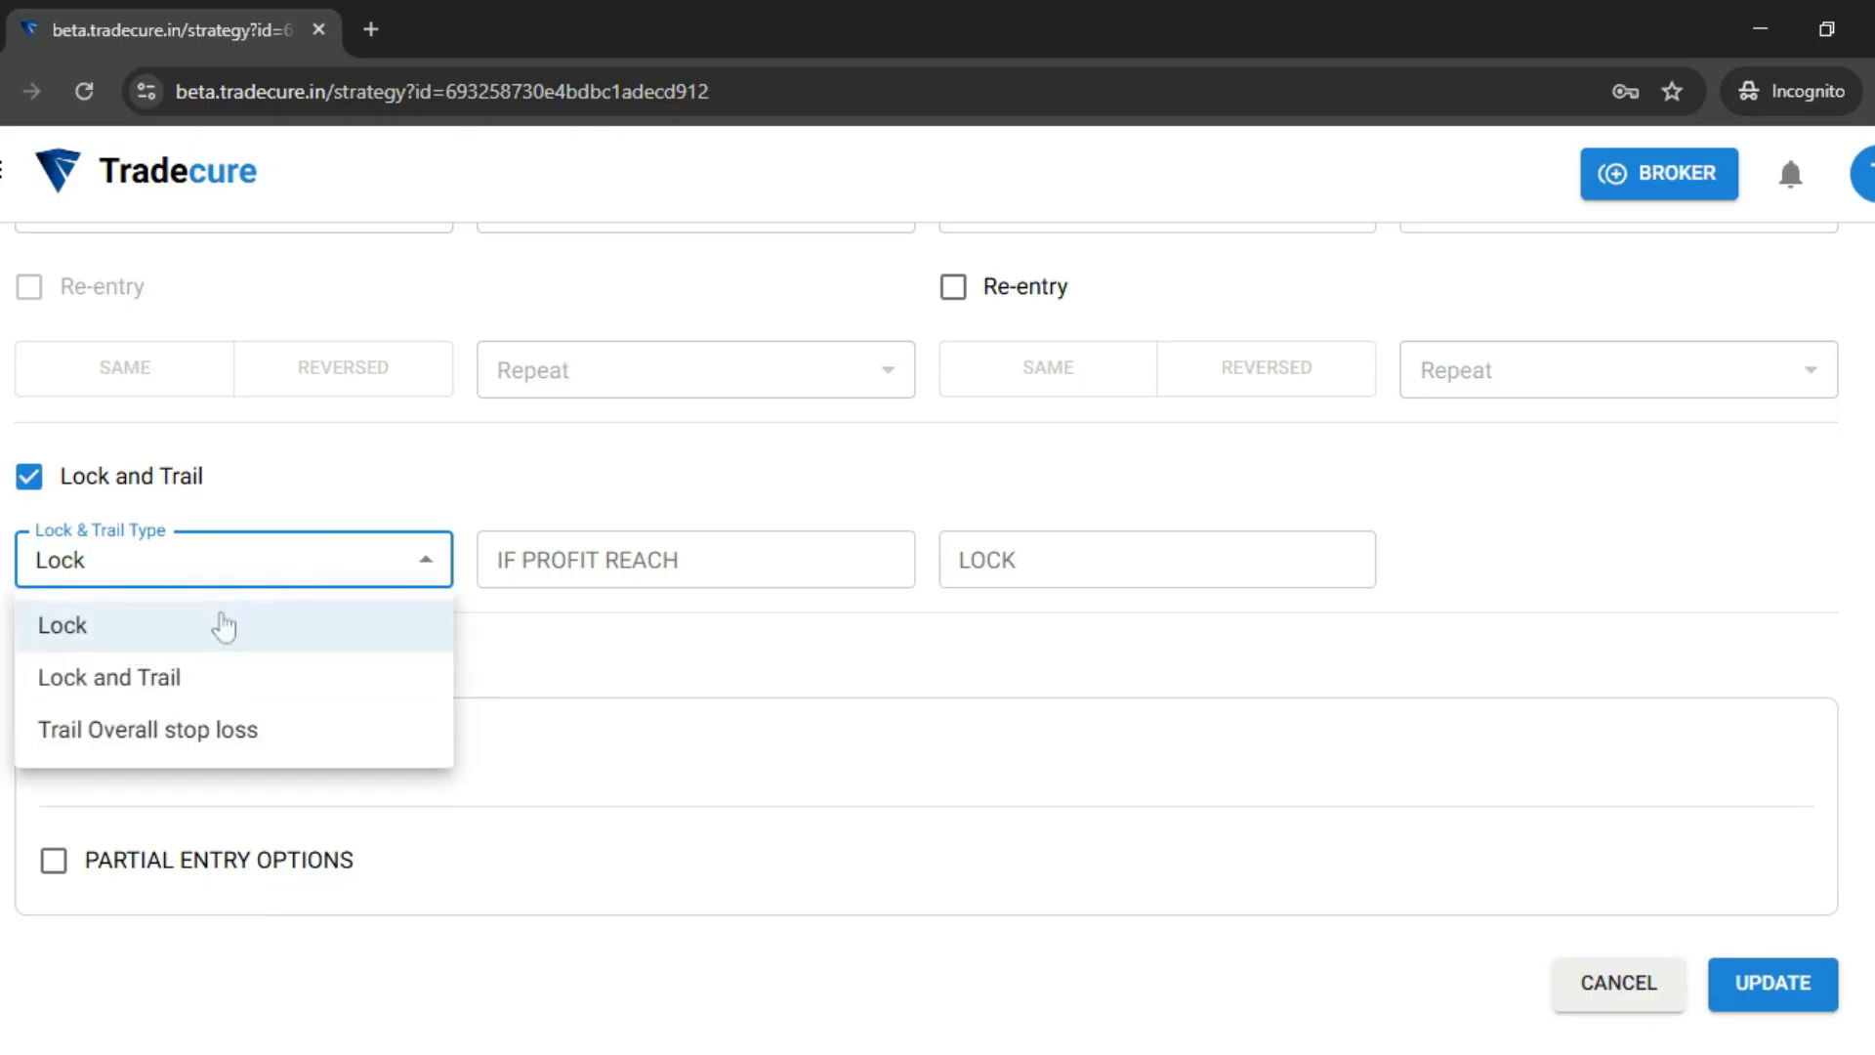
pyautogui.click(212, 690)
pyautogui.click(582, 557)
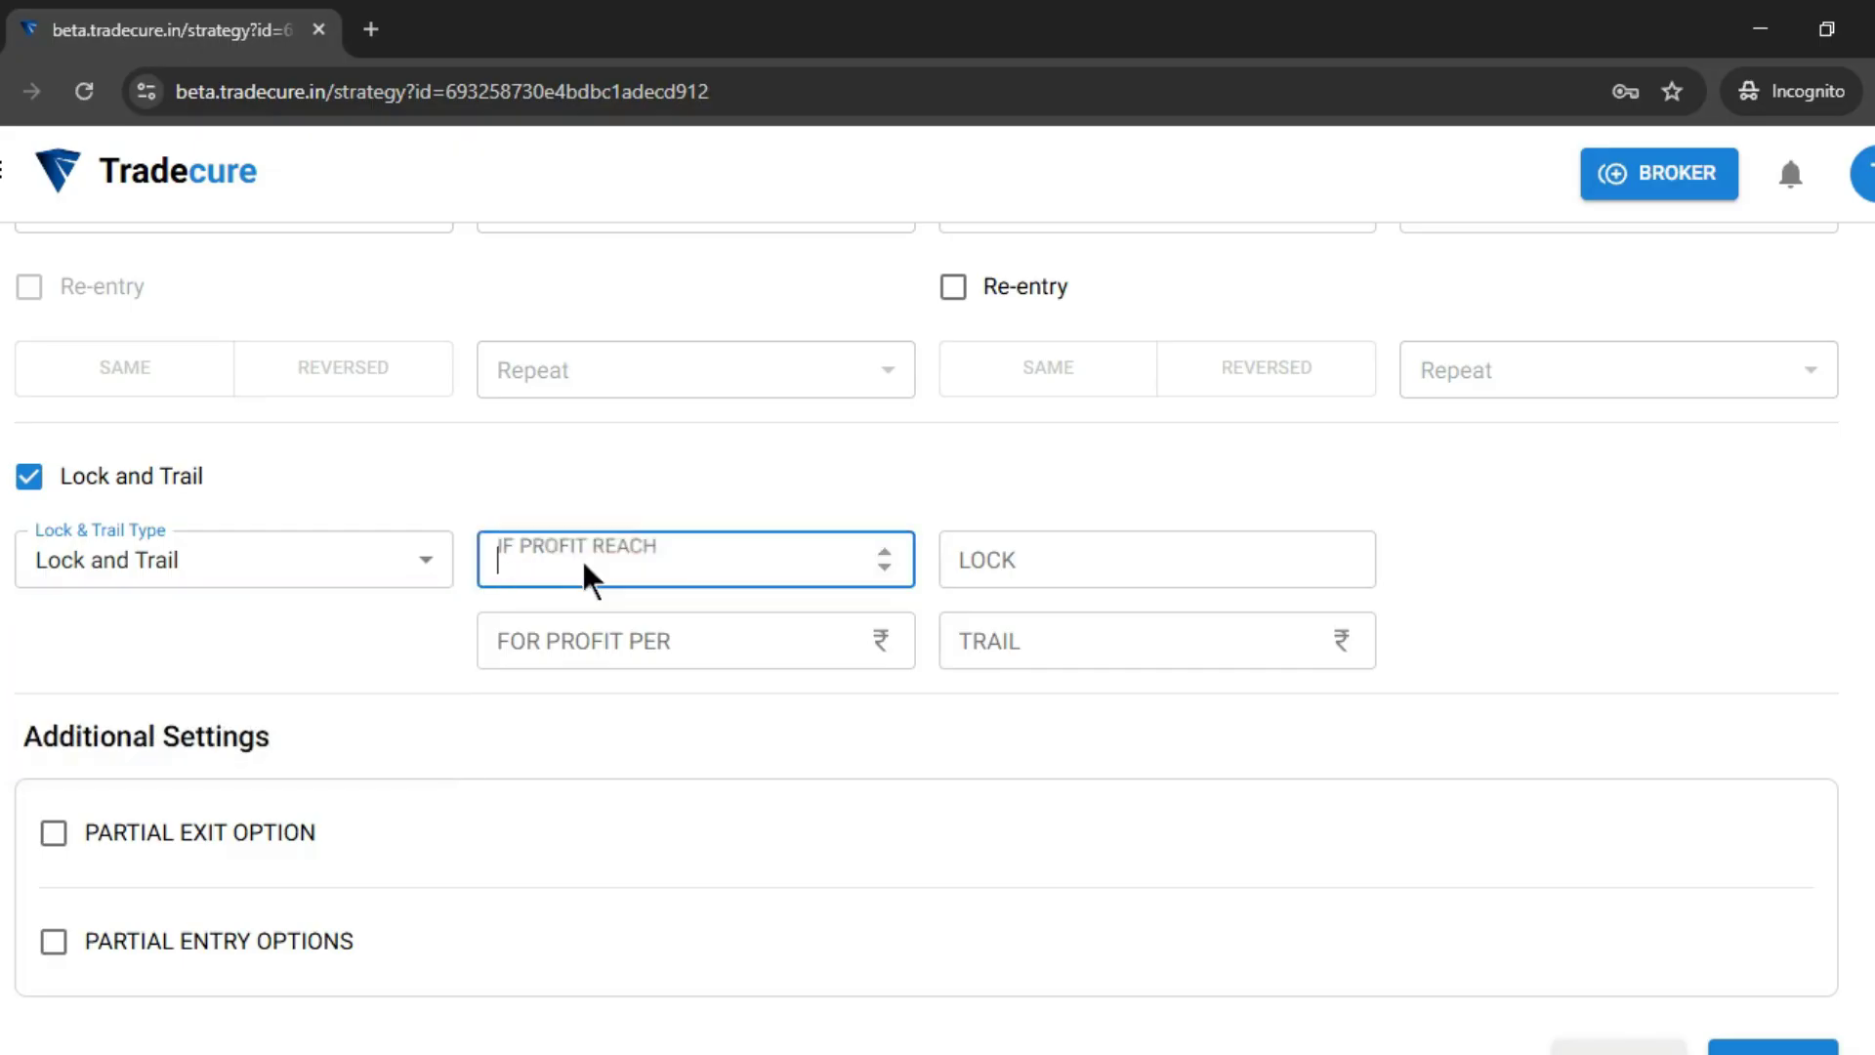
pyautogui.write('200')
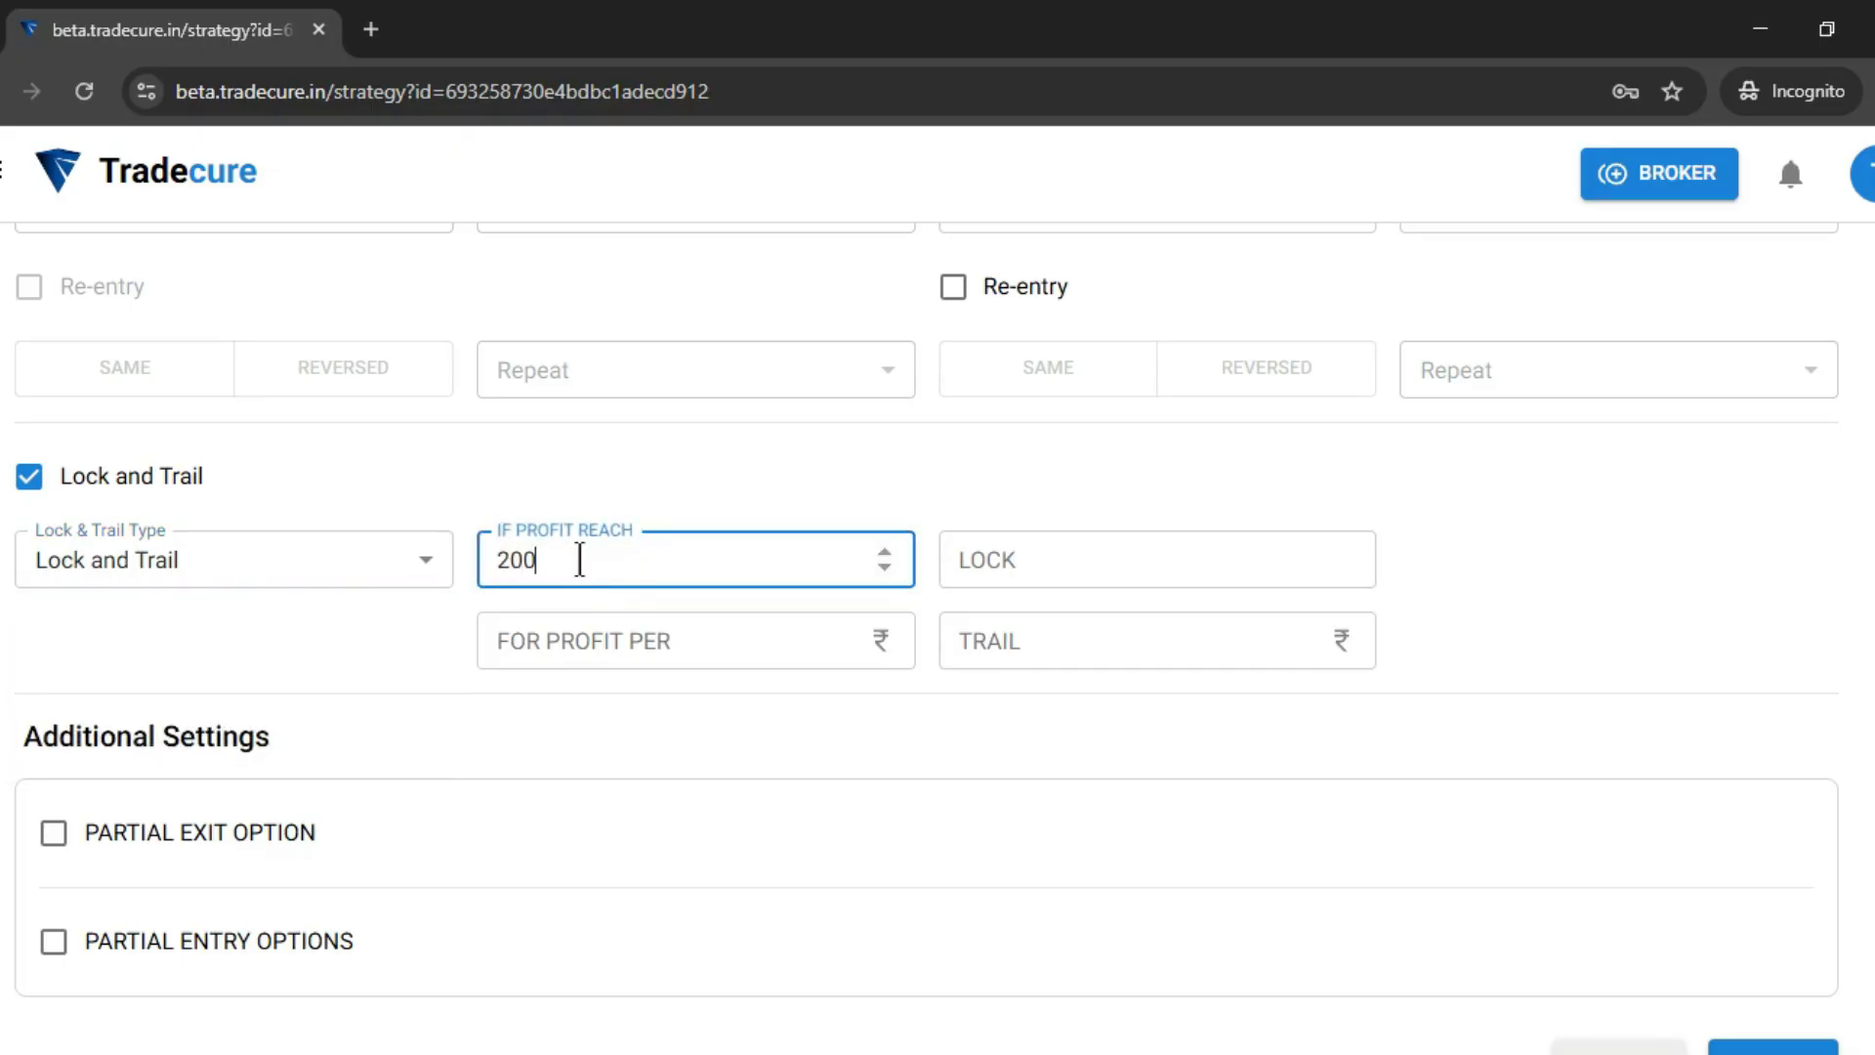
pyautogui.write('0')
pyautogui.press('Tab')
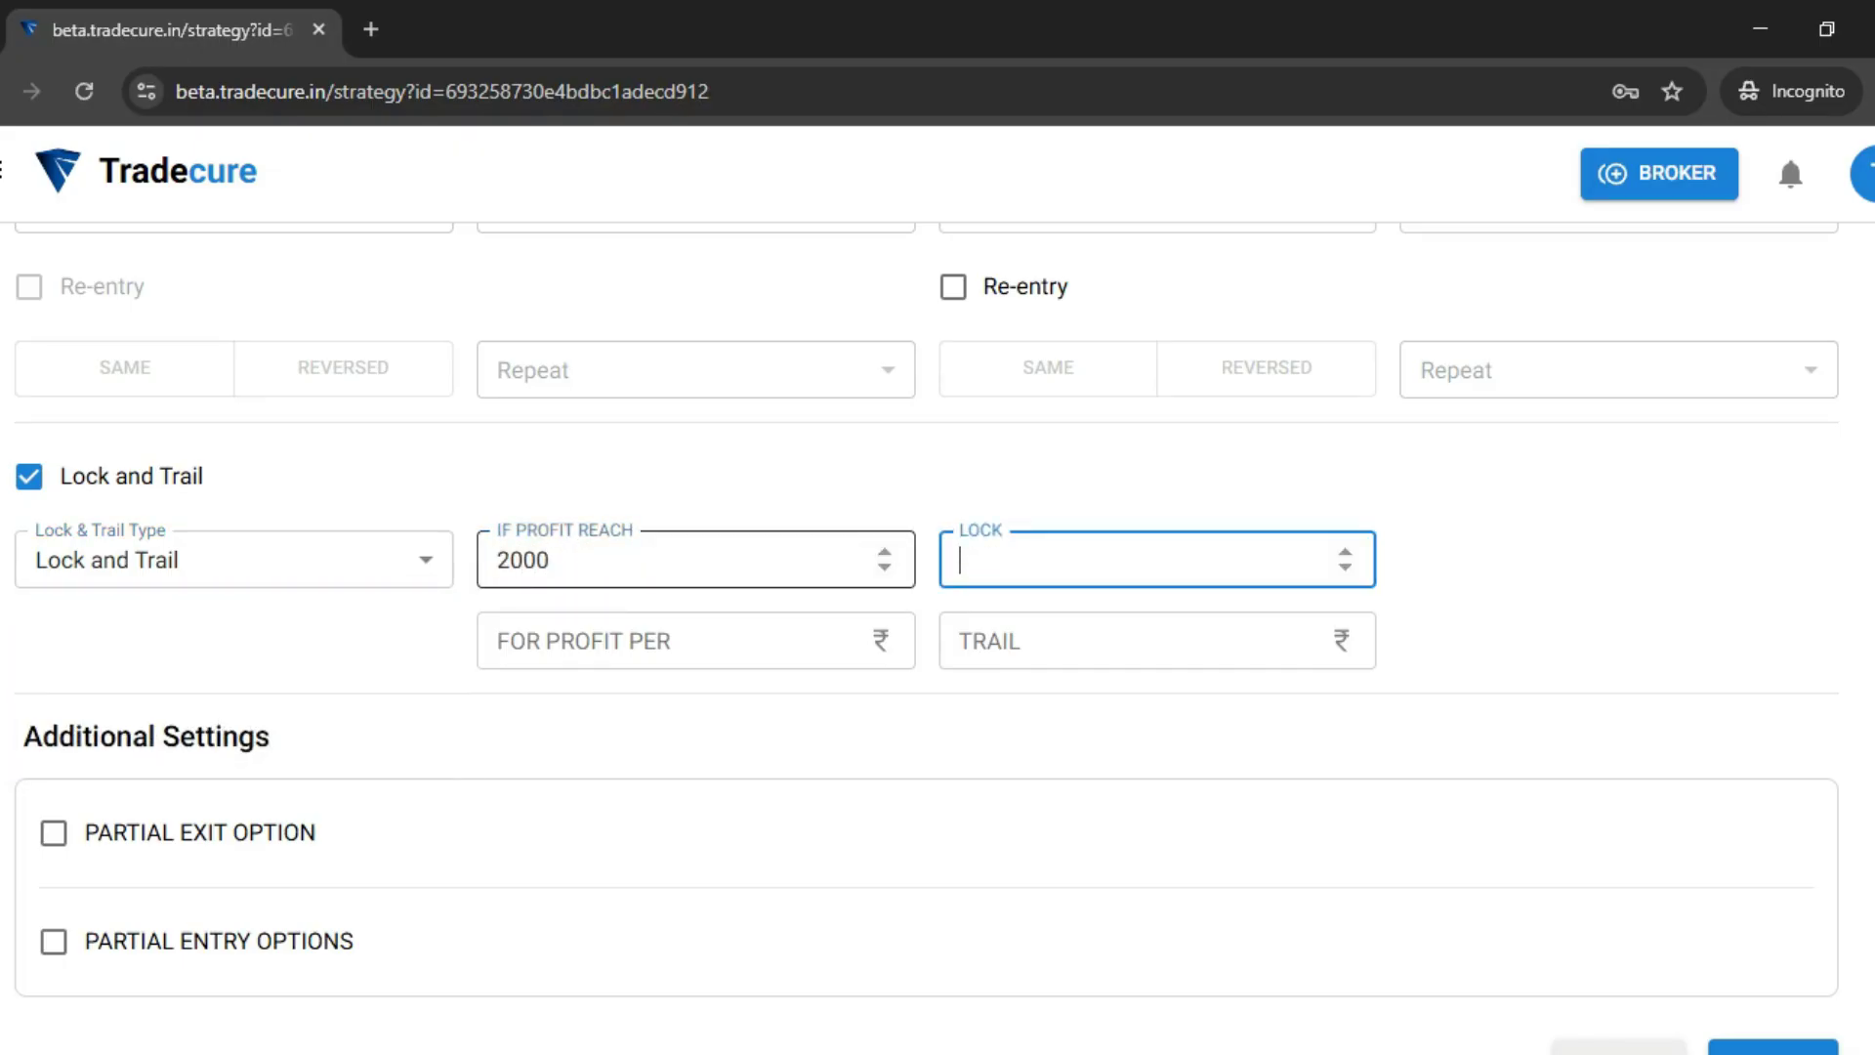
pyautogui.write('1500')
pyautogui.press('Tab')
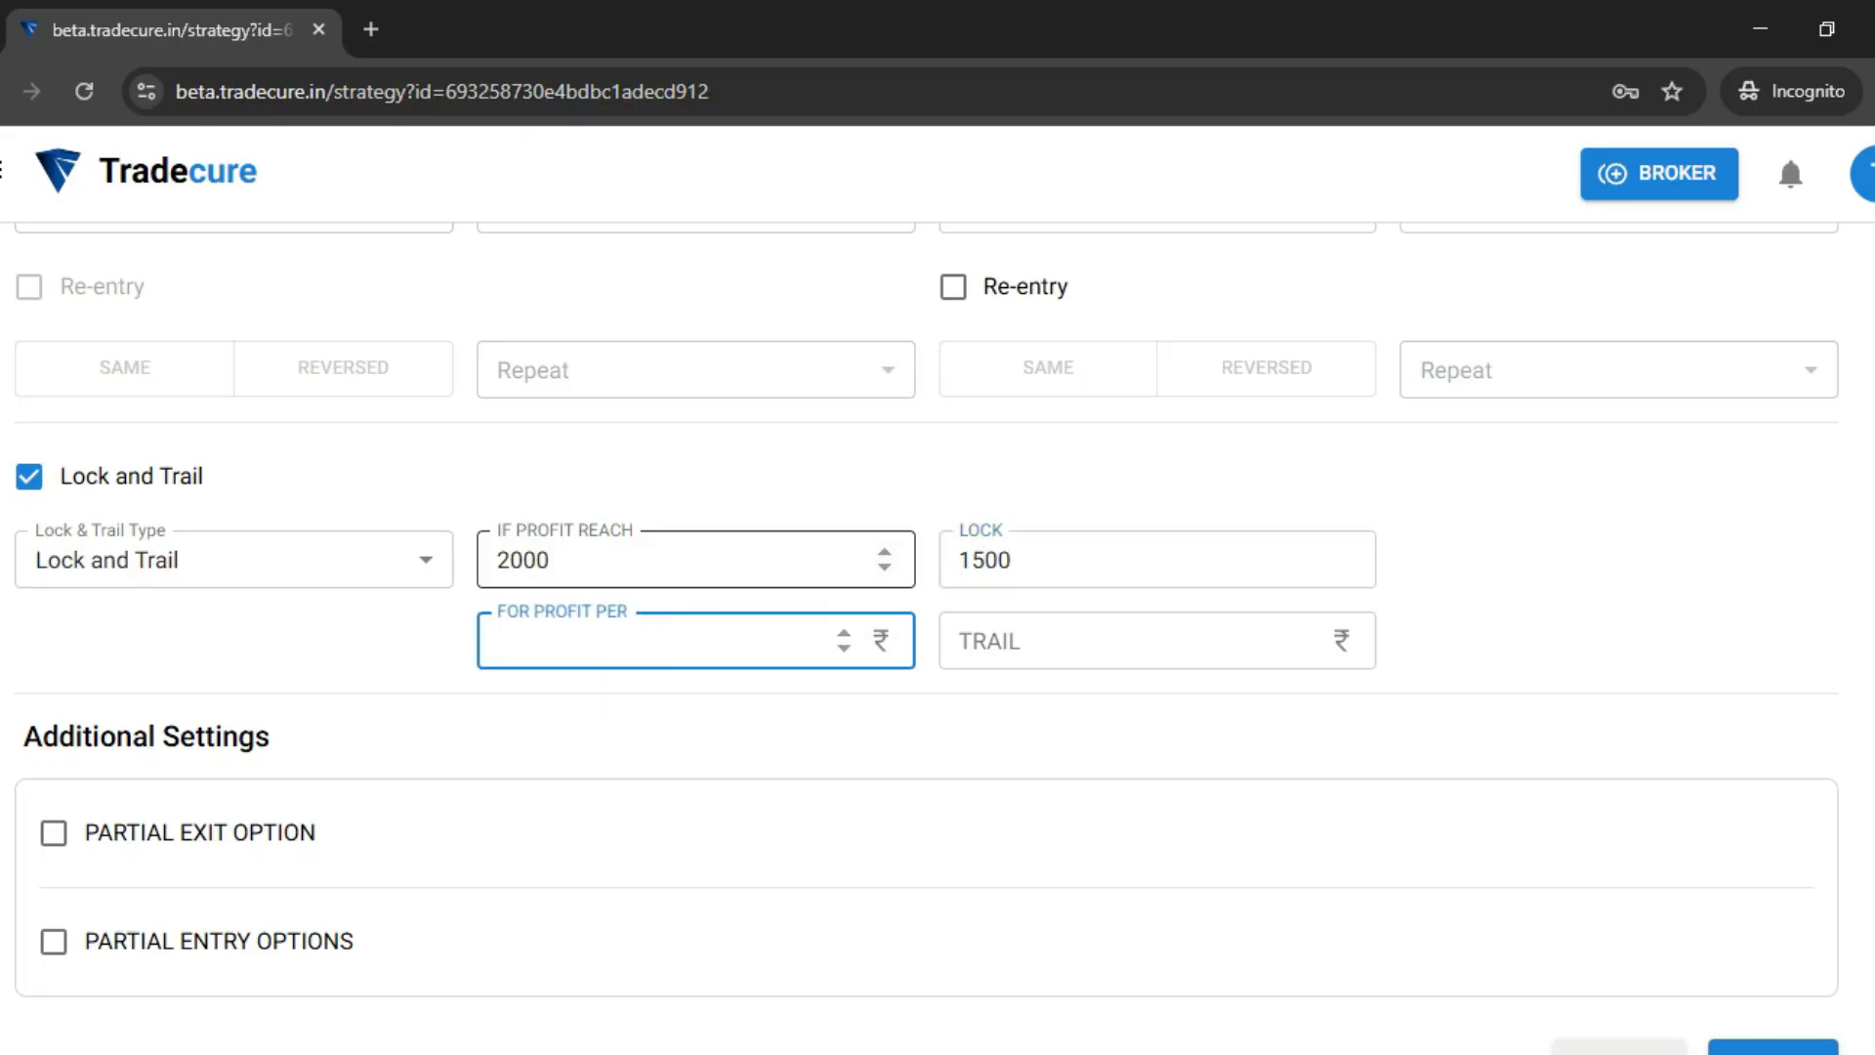
# - Set Lock and Trail to trail by ₹500 for every ₹500 of profit
pyautogui.write('500')
pyautogui.press('Tab')
pyautogui.write('500')
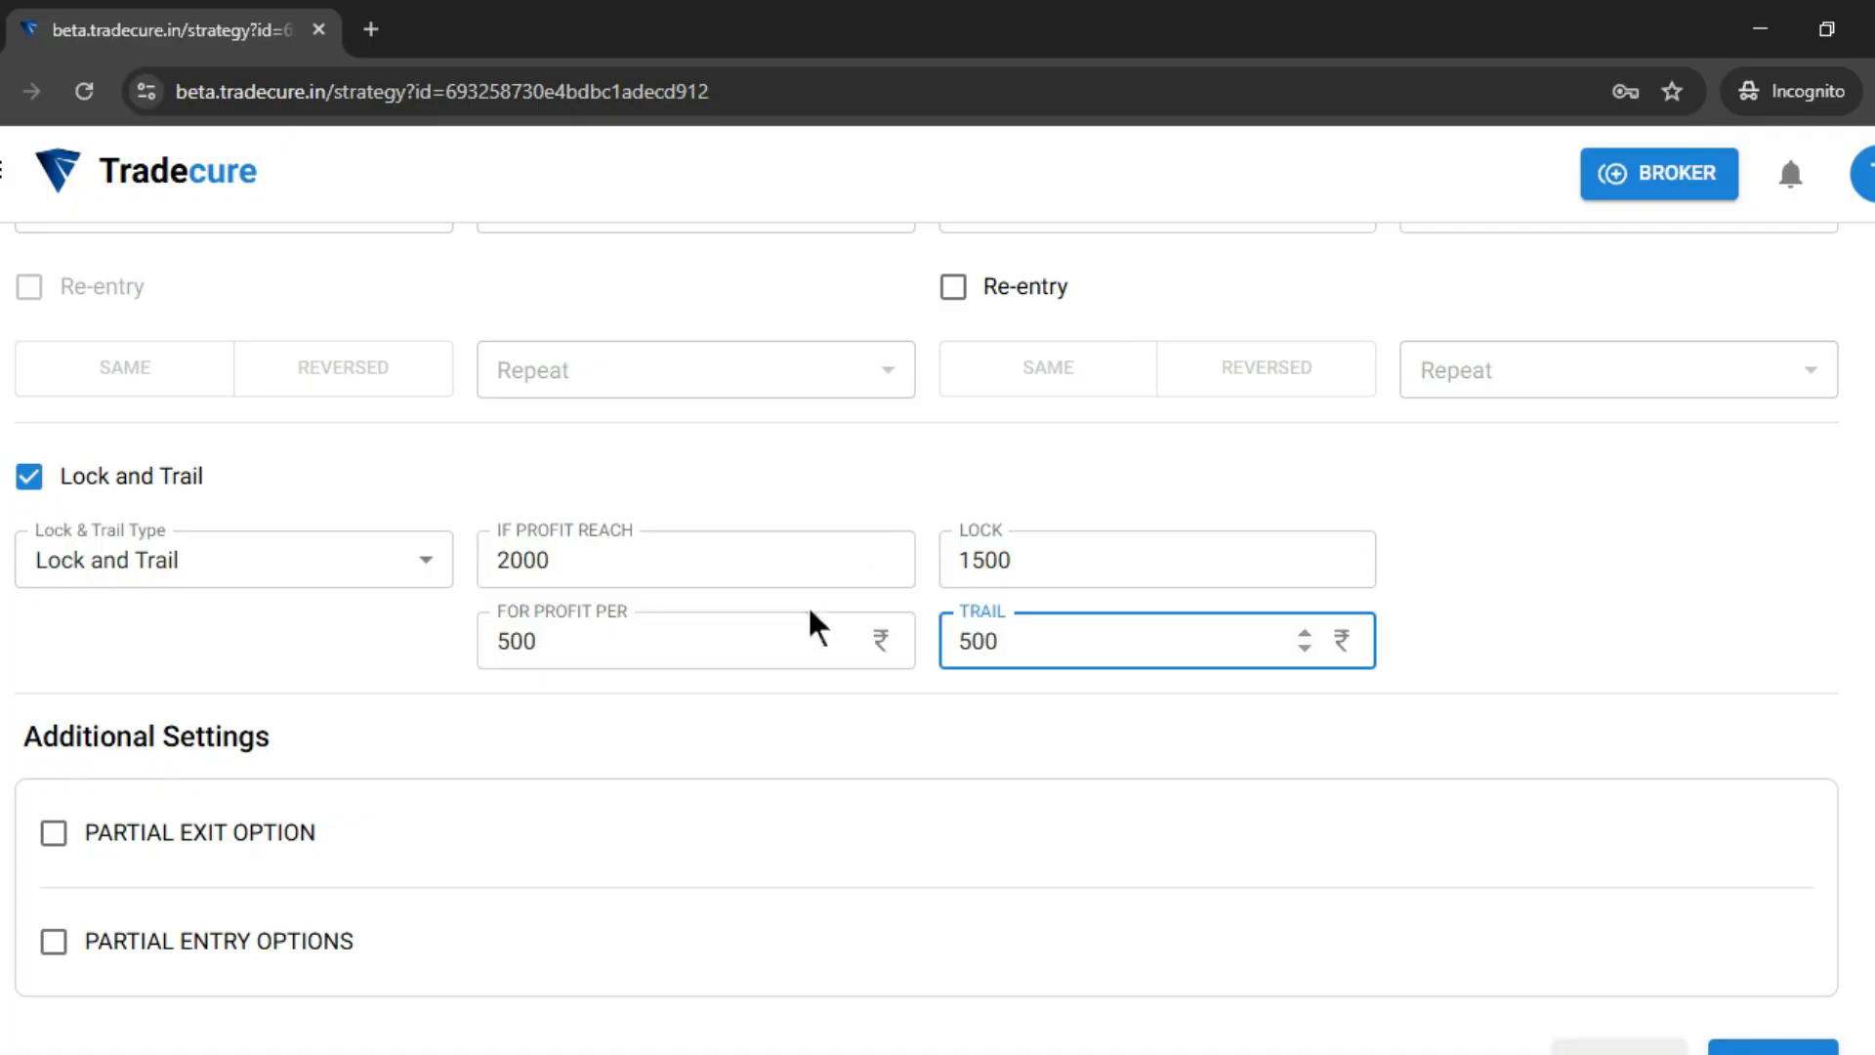
pyautogui.click(784, 703)
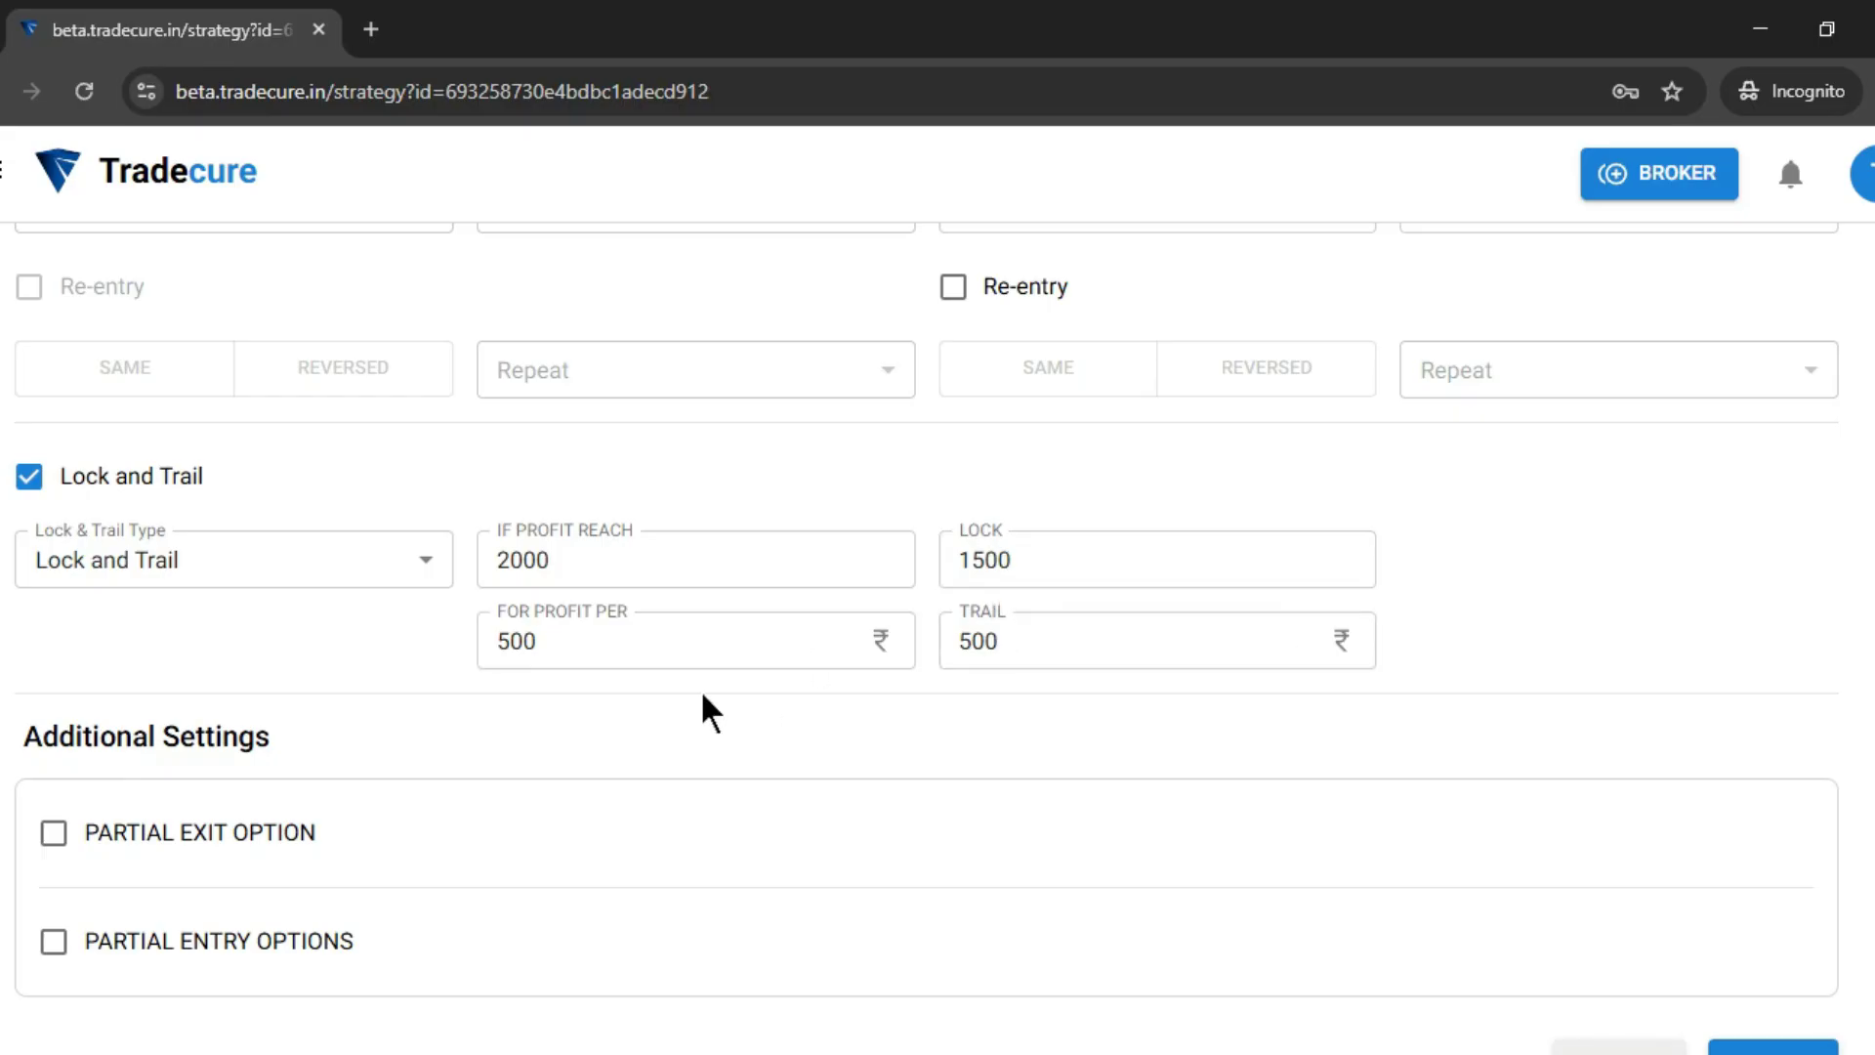
# - Enable the partial exit option with a first condition that squares off legs in Loss if Loss reaches 500
pyautogui.scroll(-1, 702, 695)
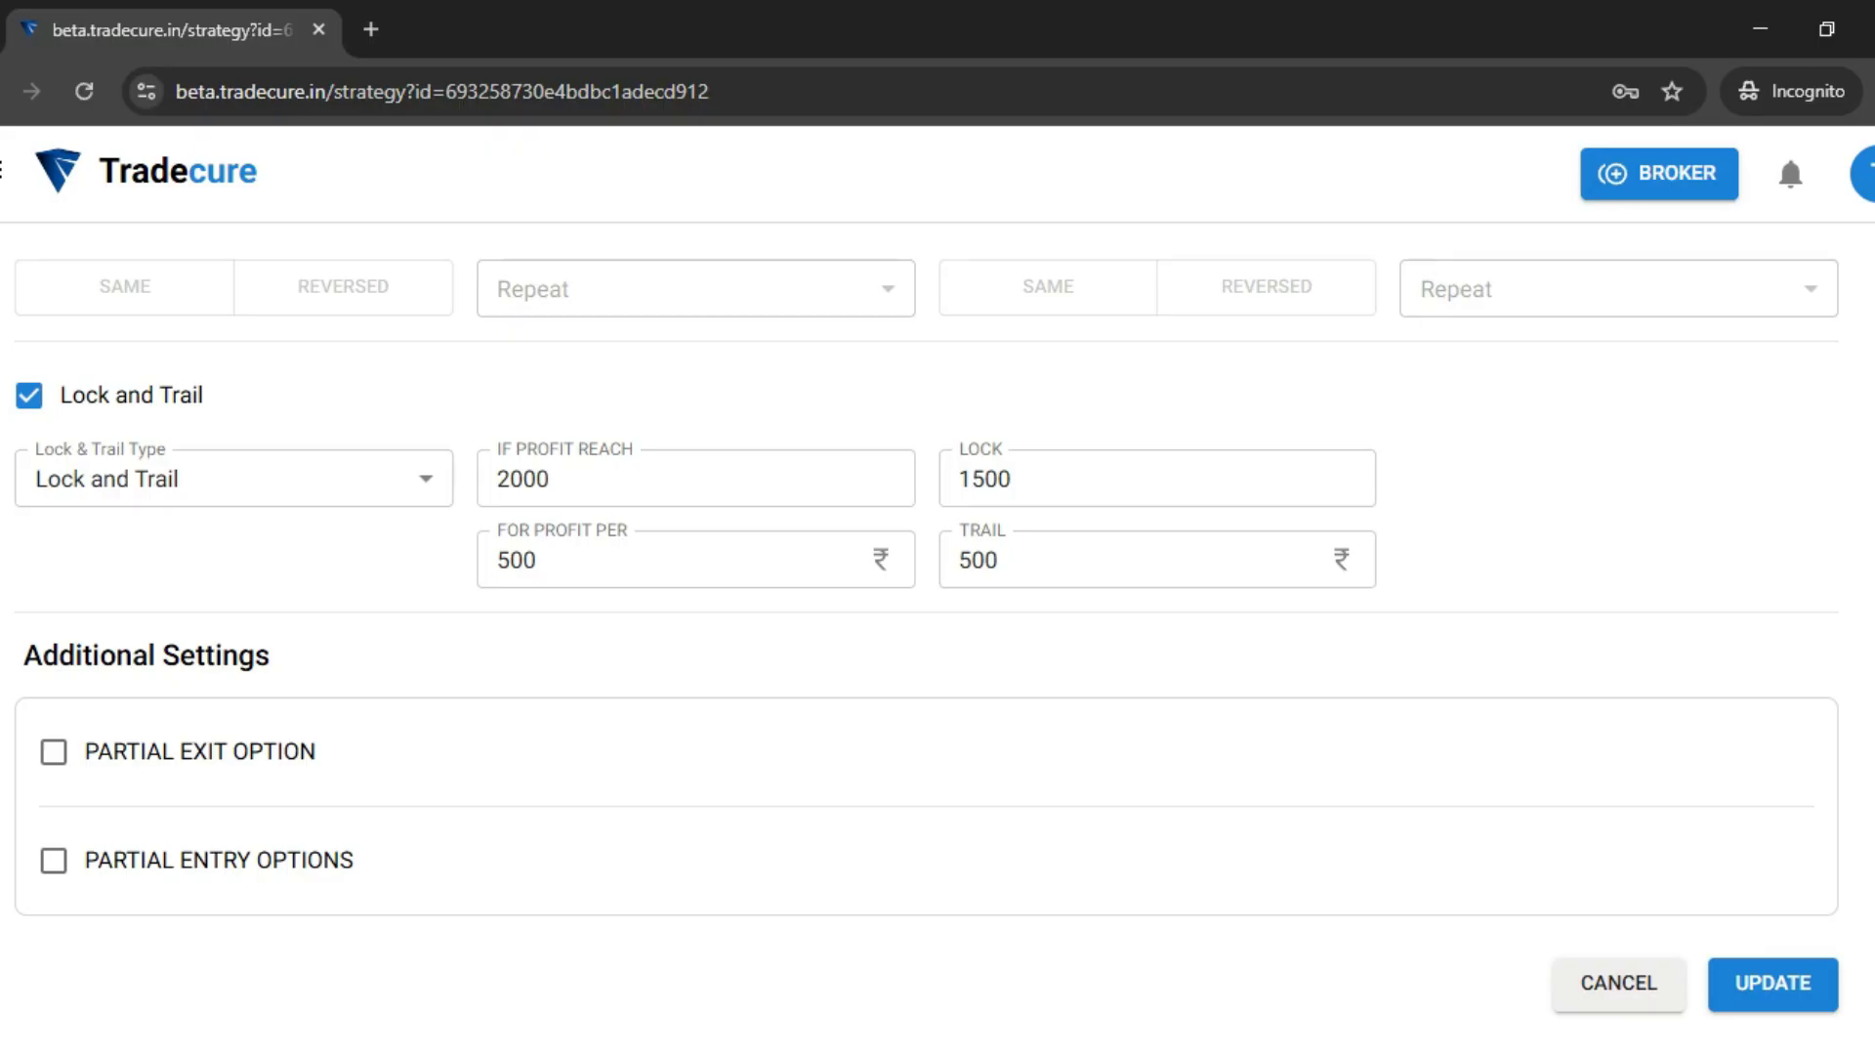
pyautogui.click(54, 752)
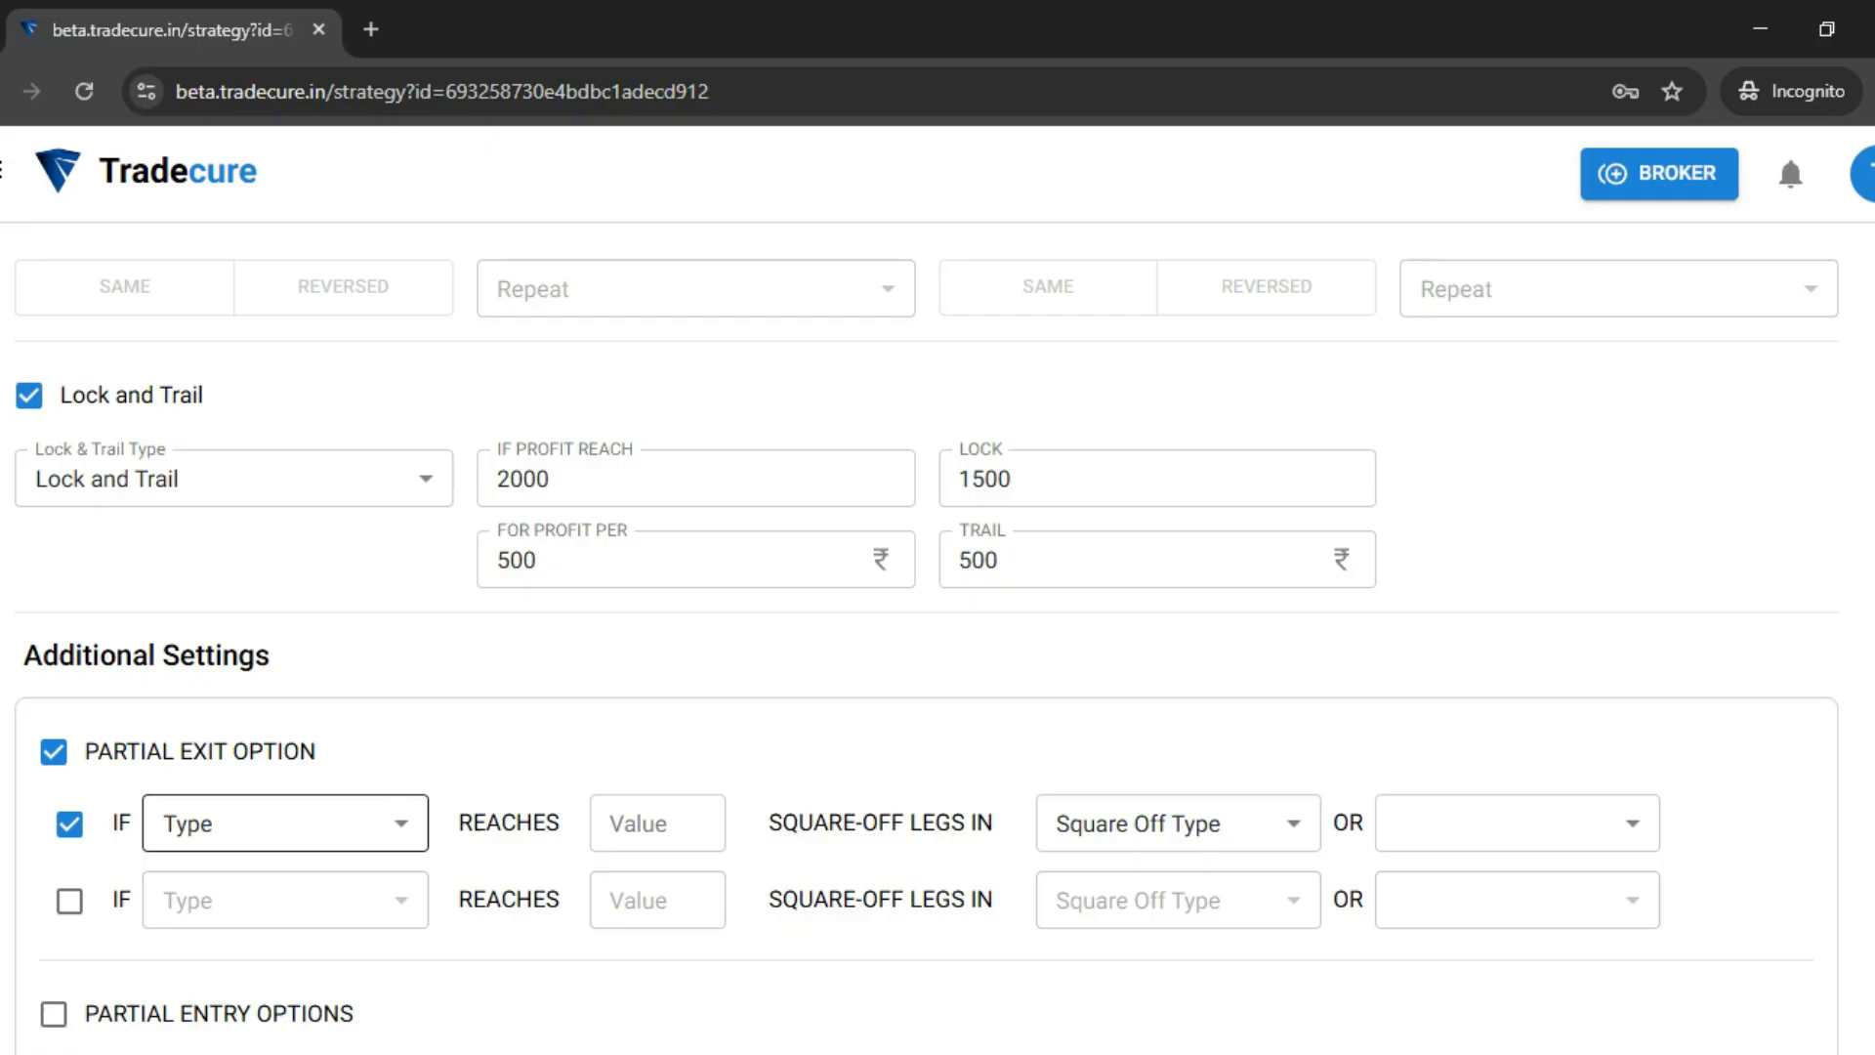
pyautogui.click(290, 838)
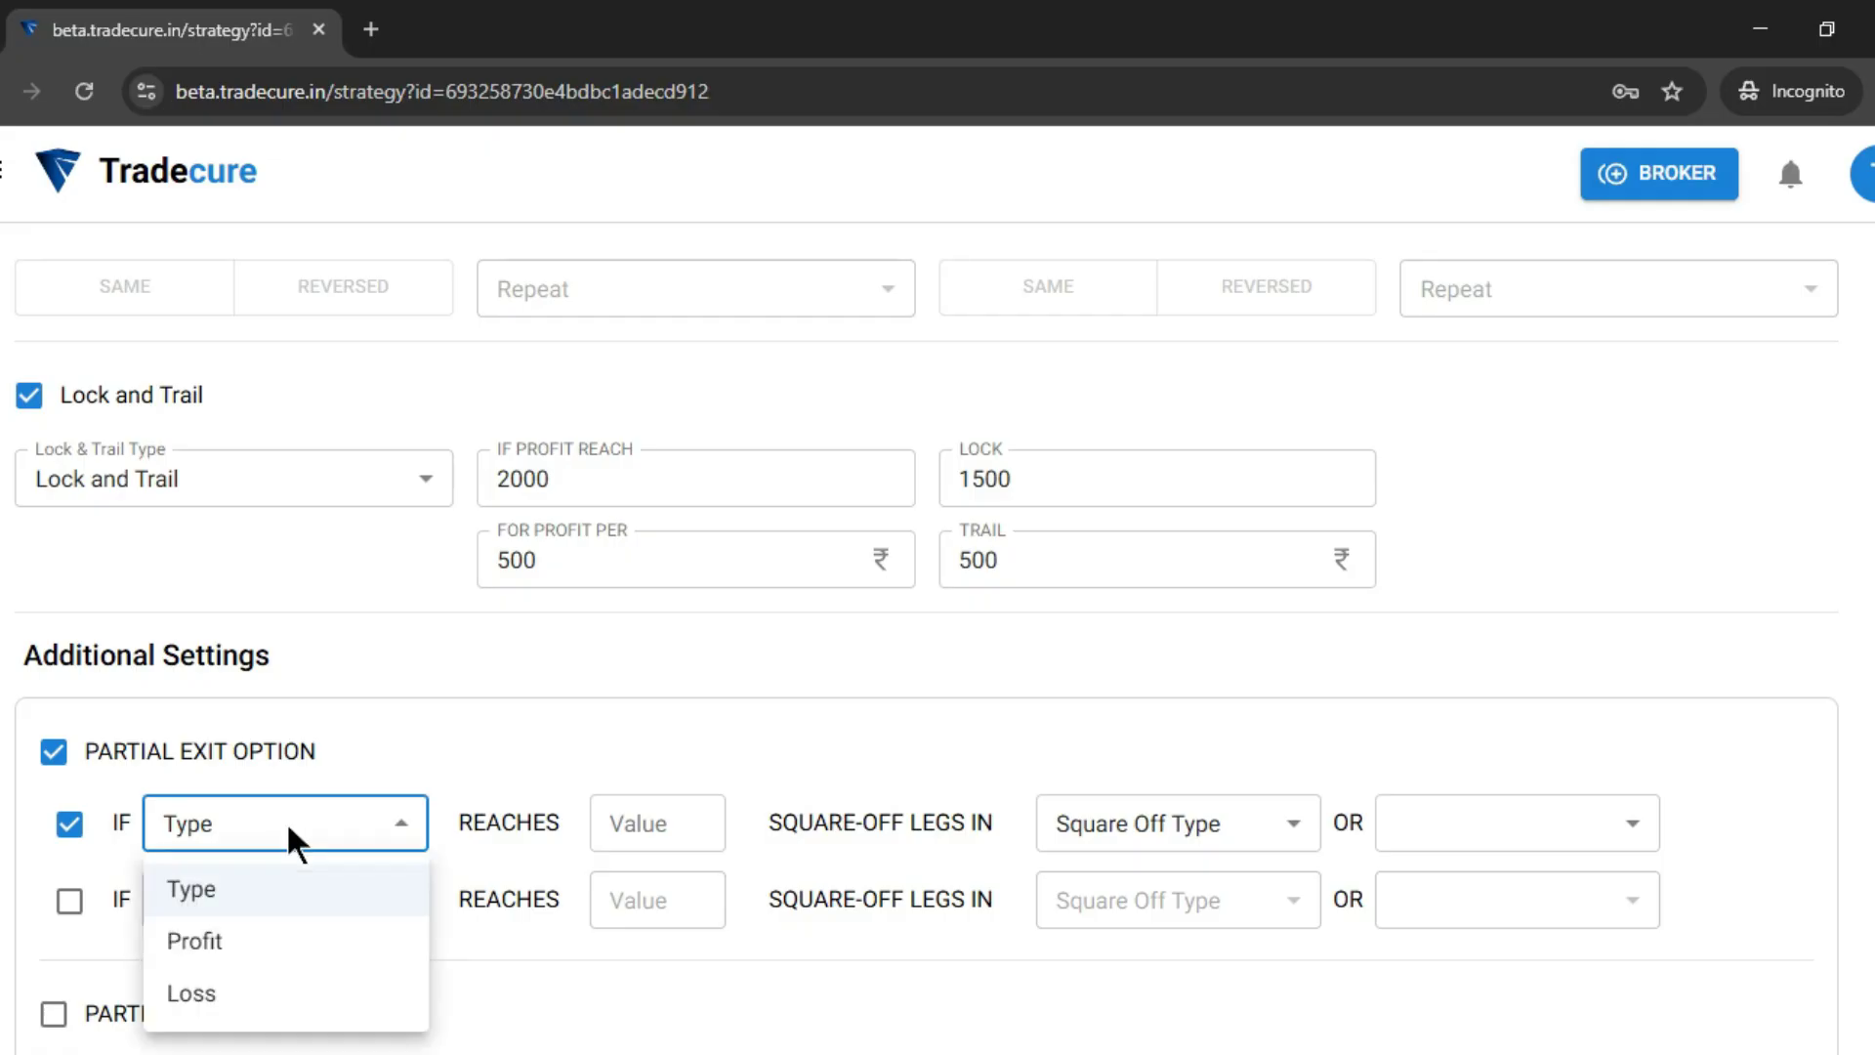
pyautogui.click(234, 1001)
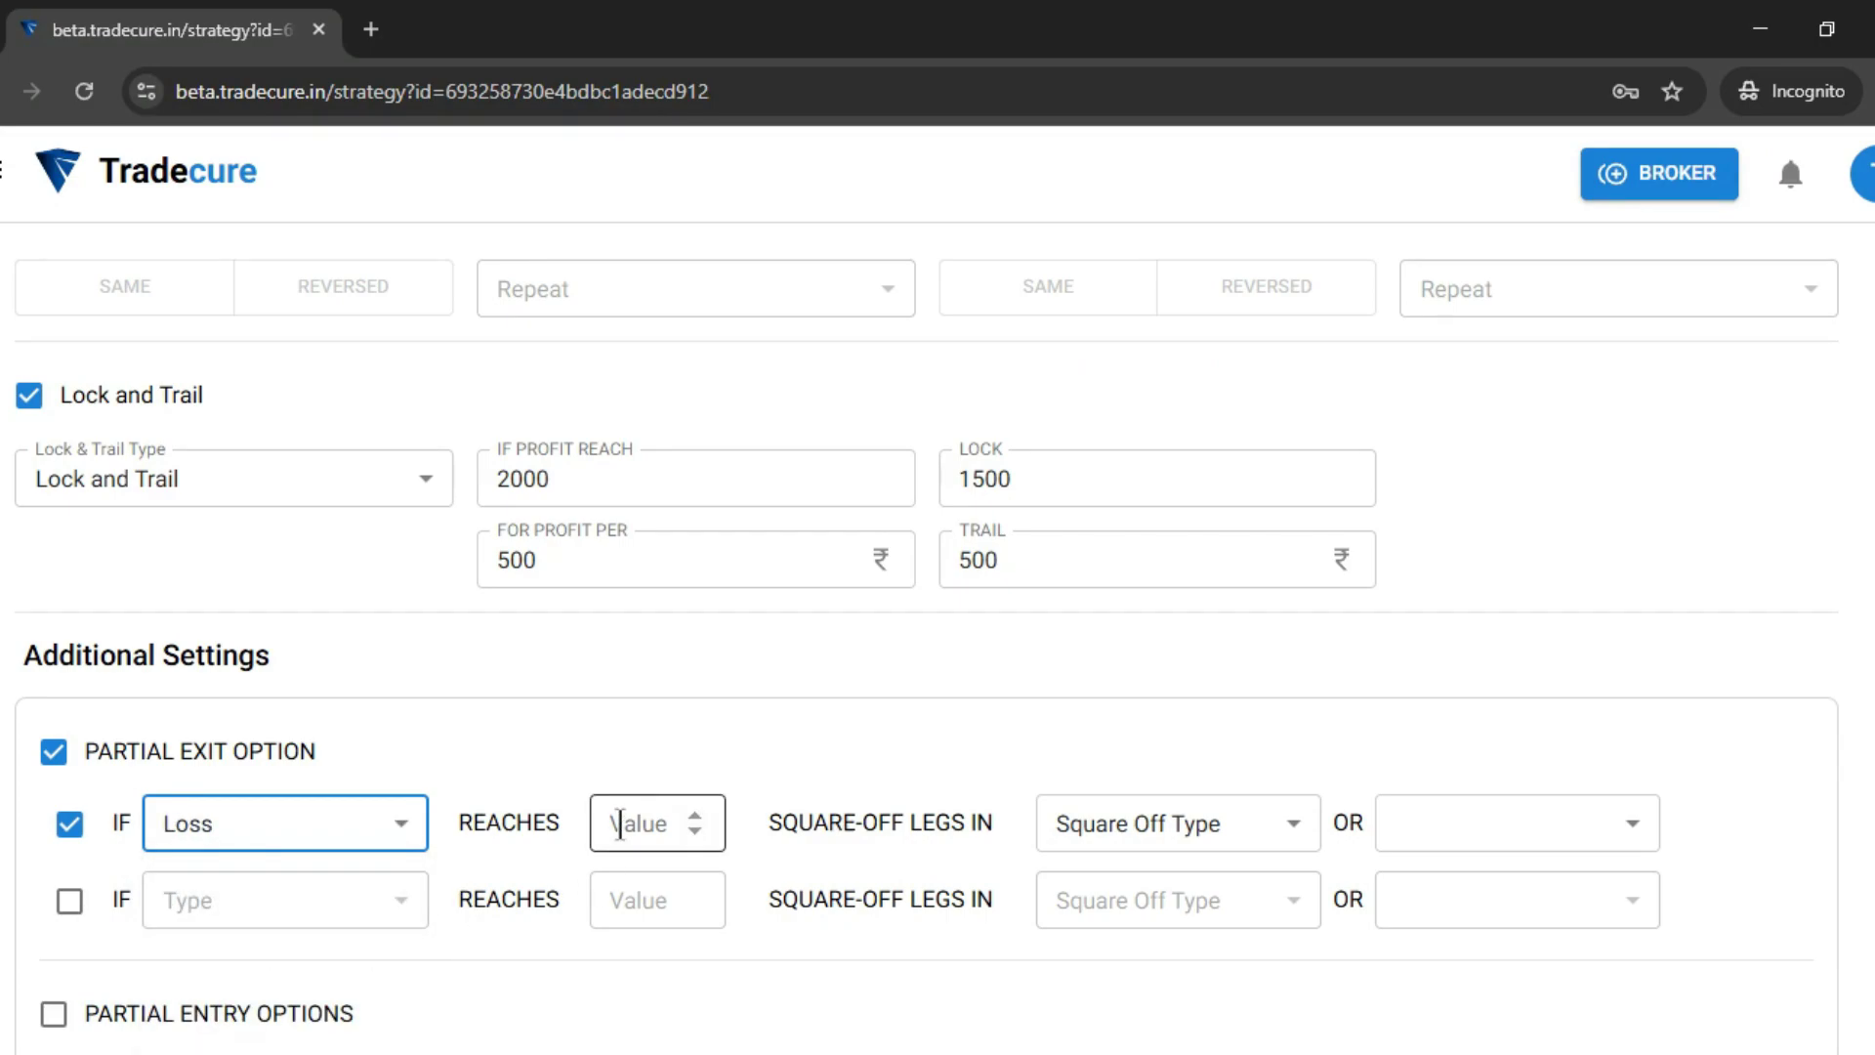
pyautogui.scroll(7, 620, 823)
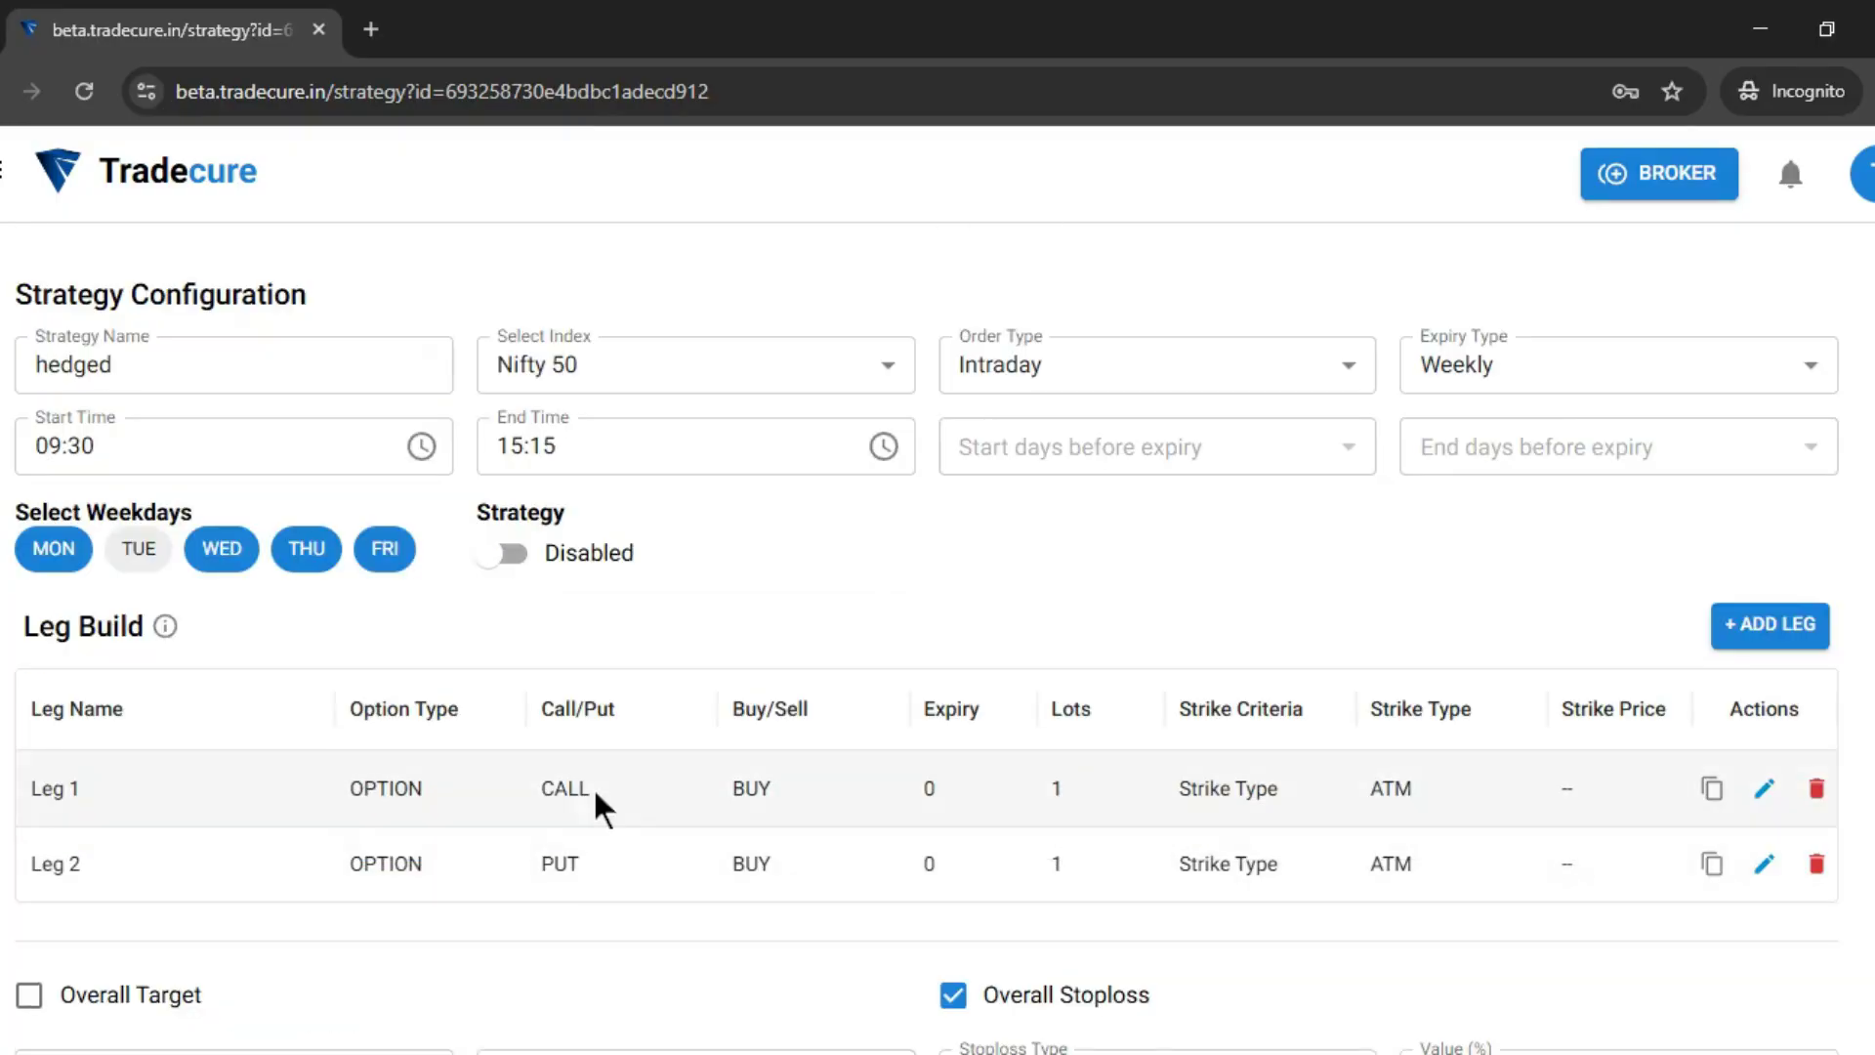
pyautogui.scroll(-8, 608, 852)
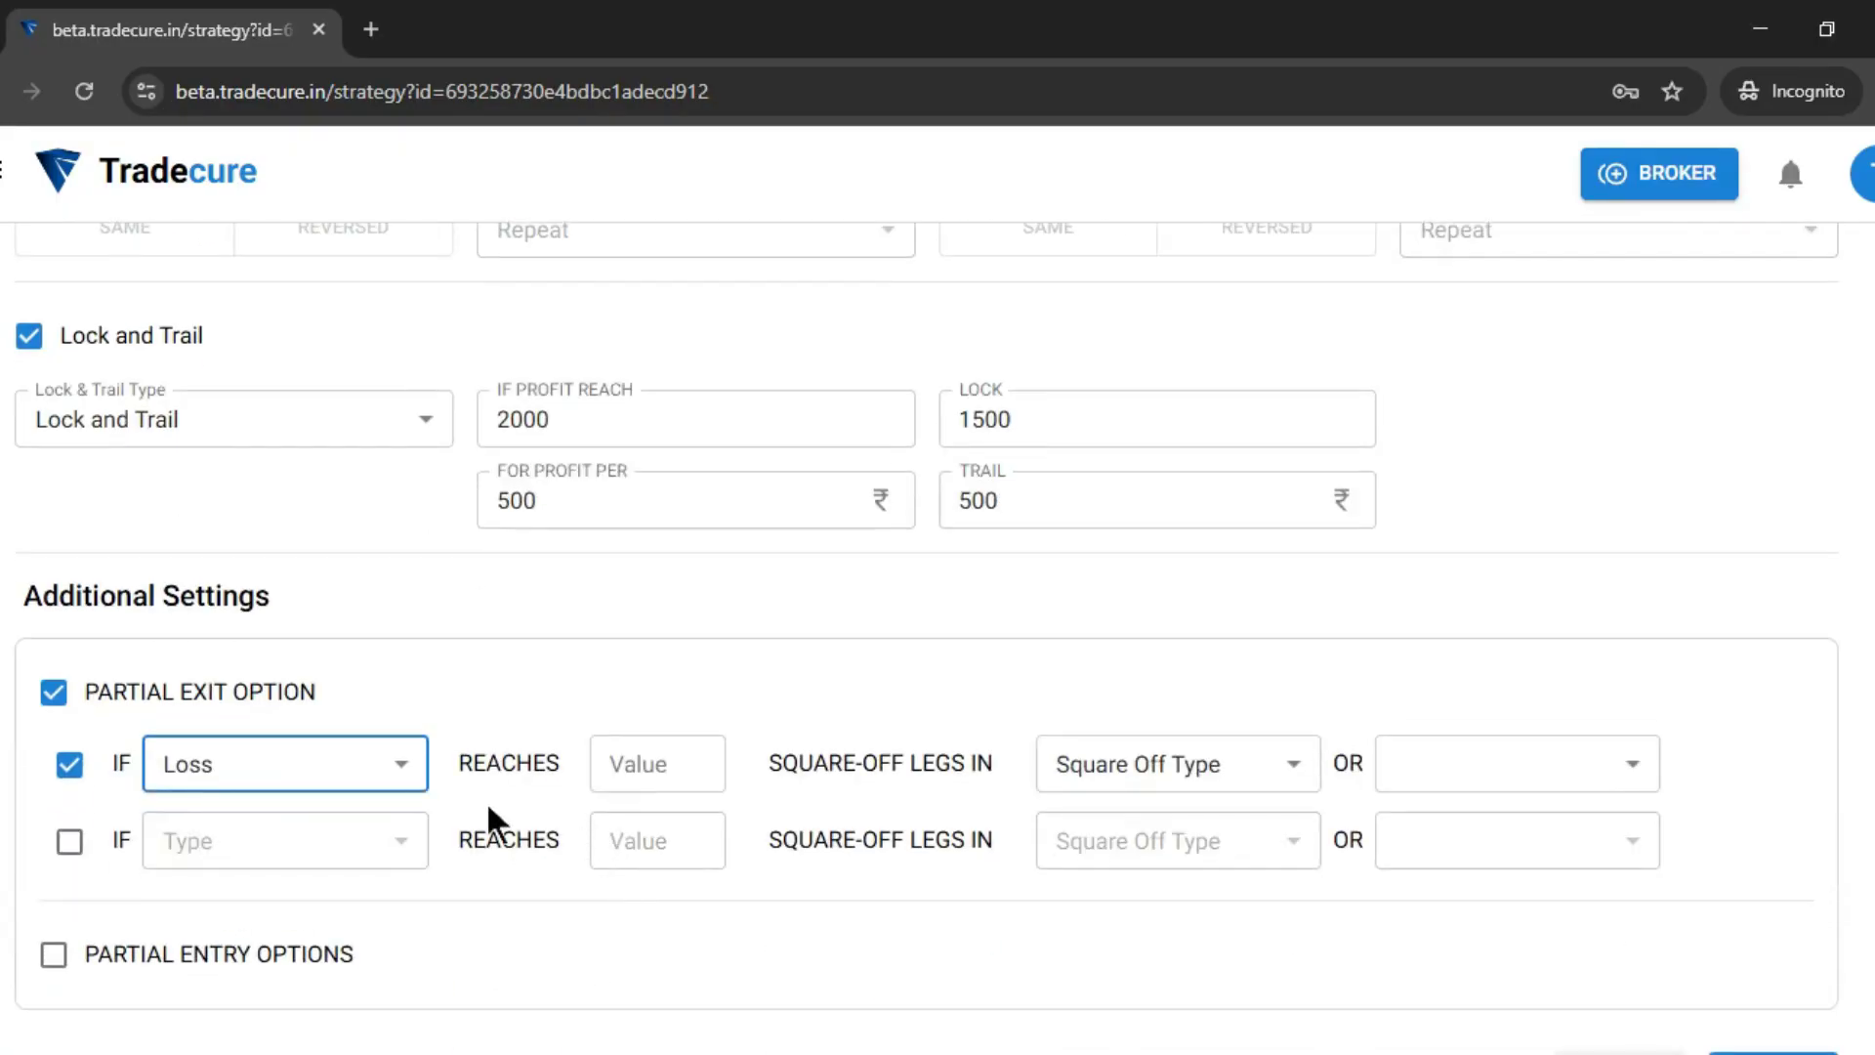
pyautogui.click(623, 771)
pyautogui.write('500')
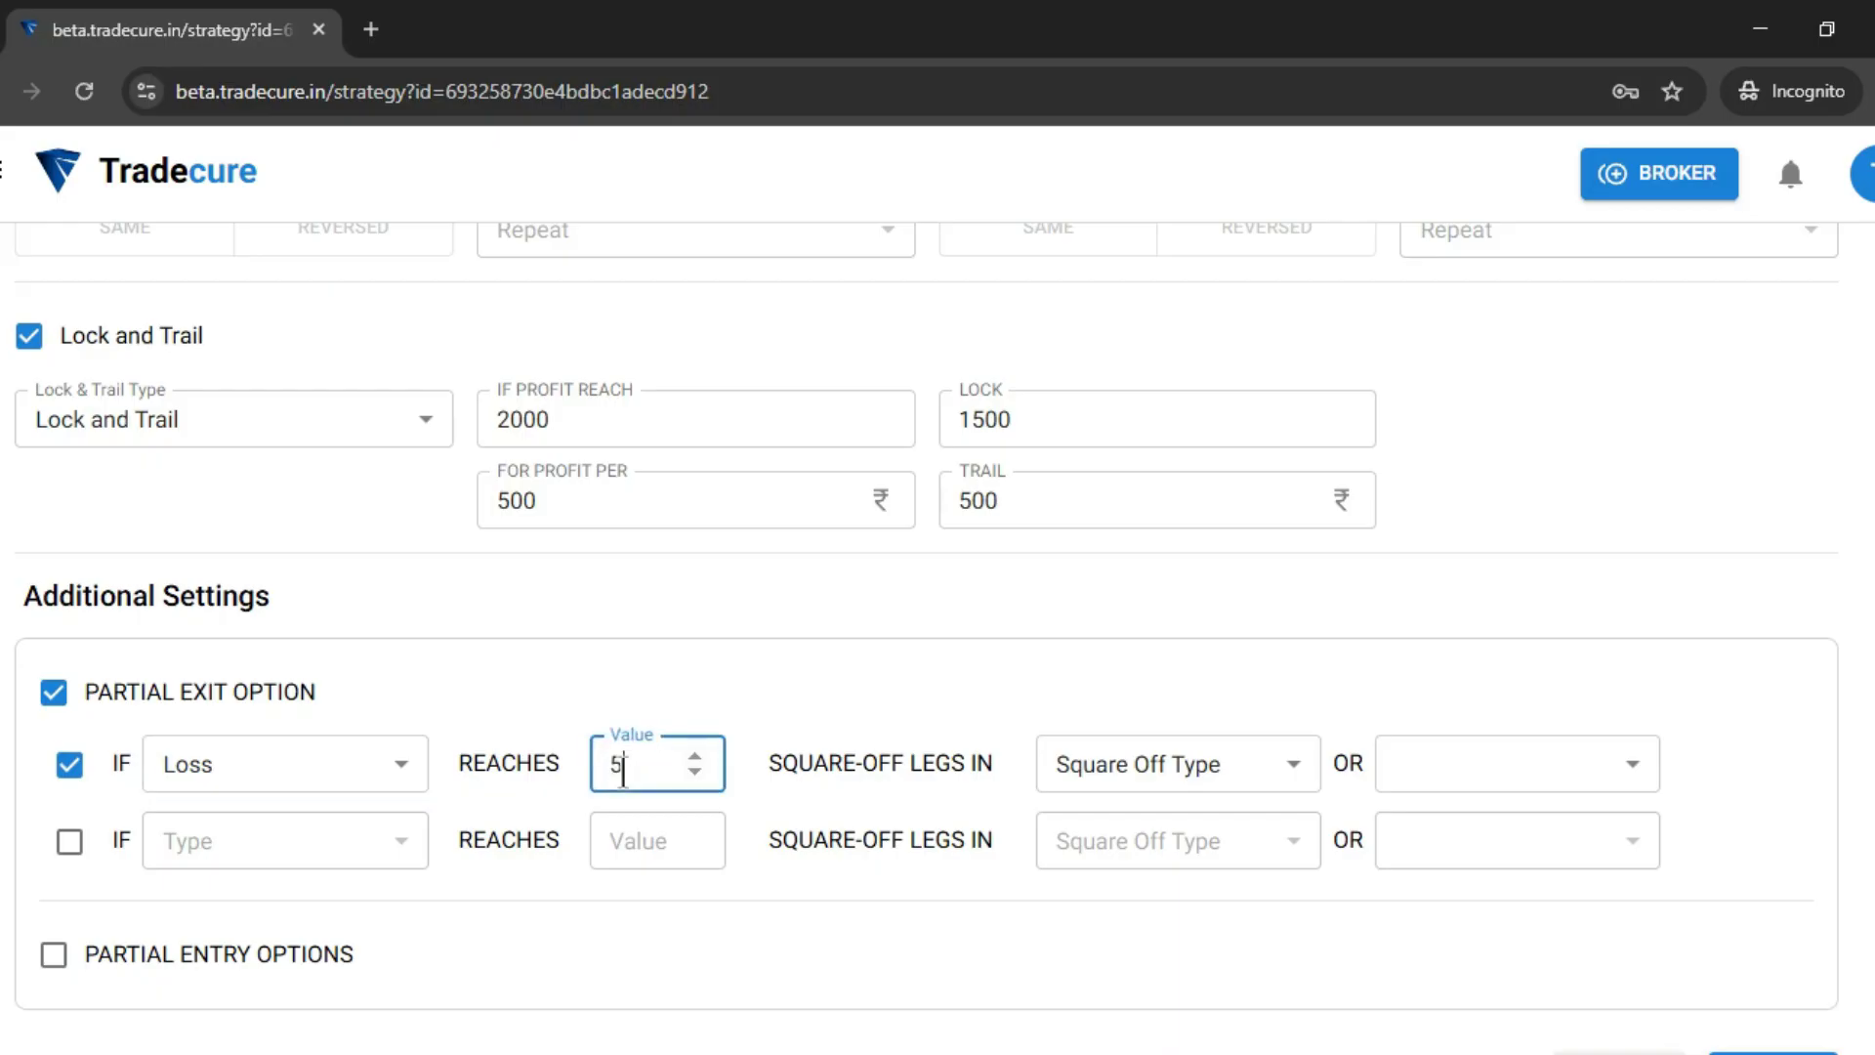
pyautogui.click(1126, 772)
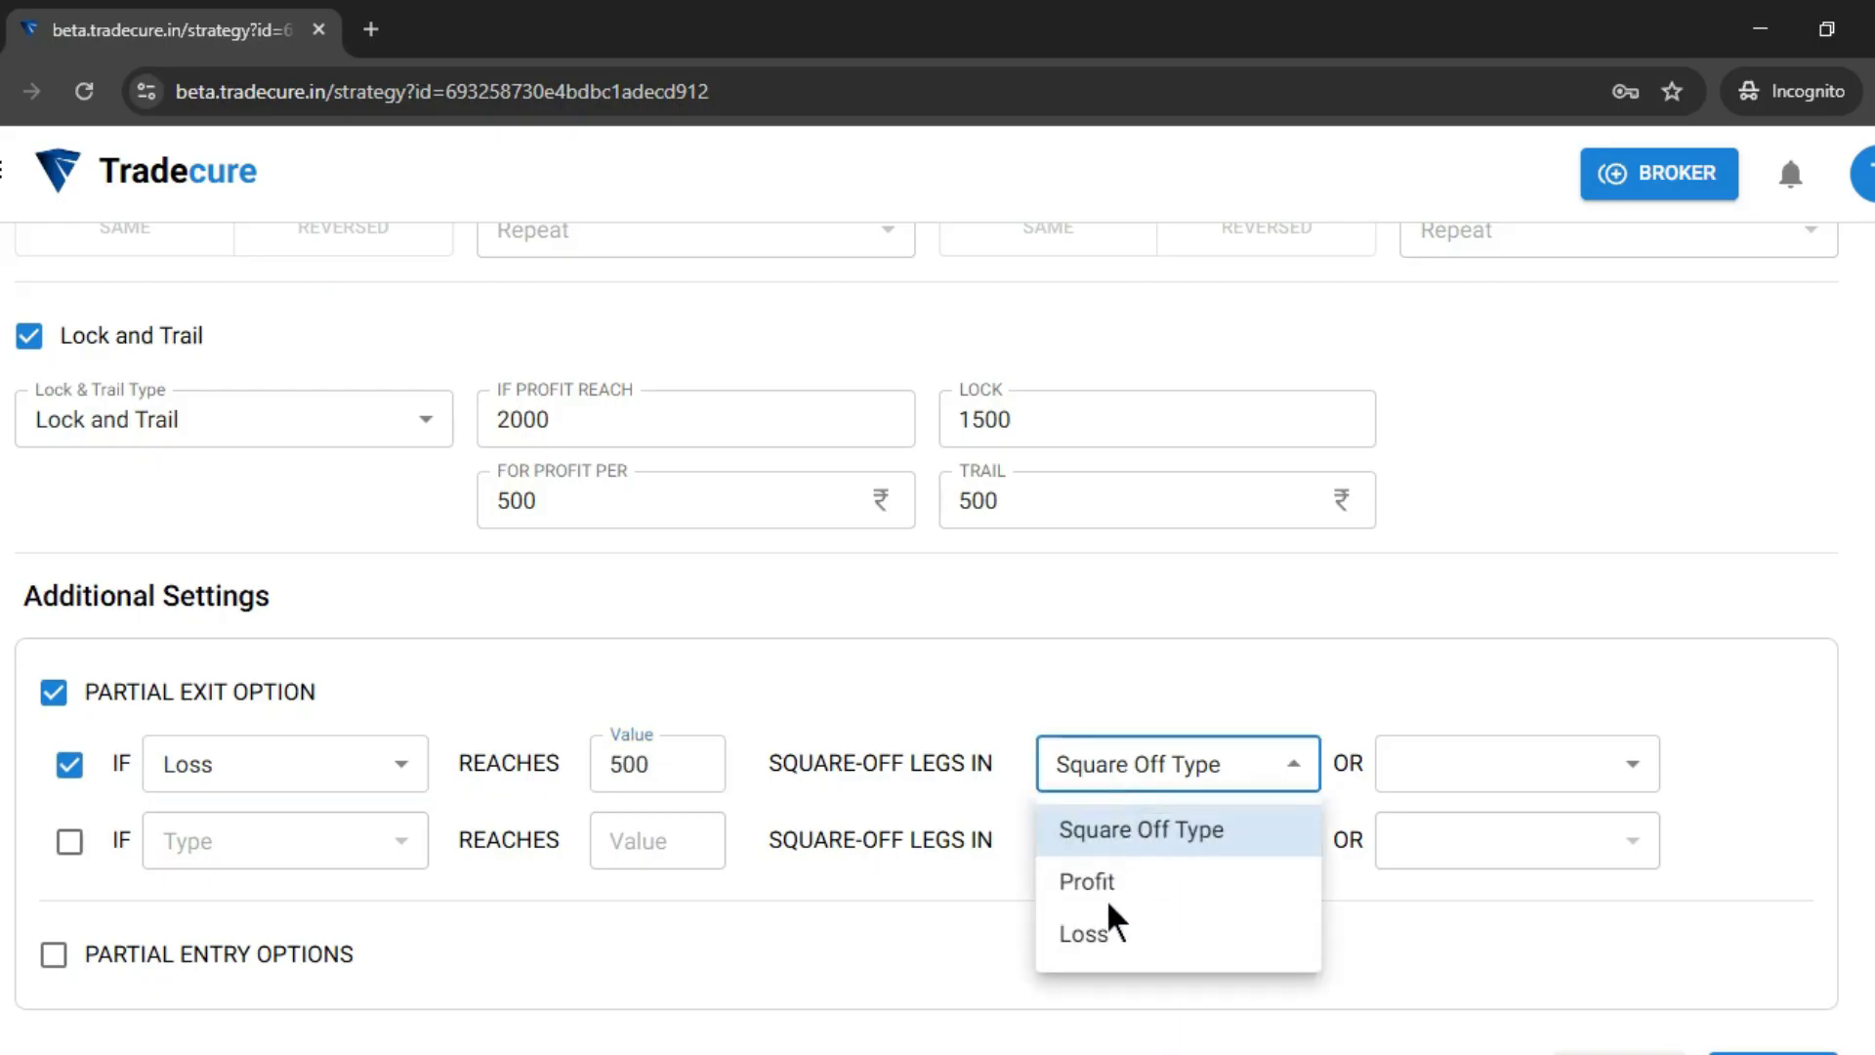
pyautogui.click(1111, 940)
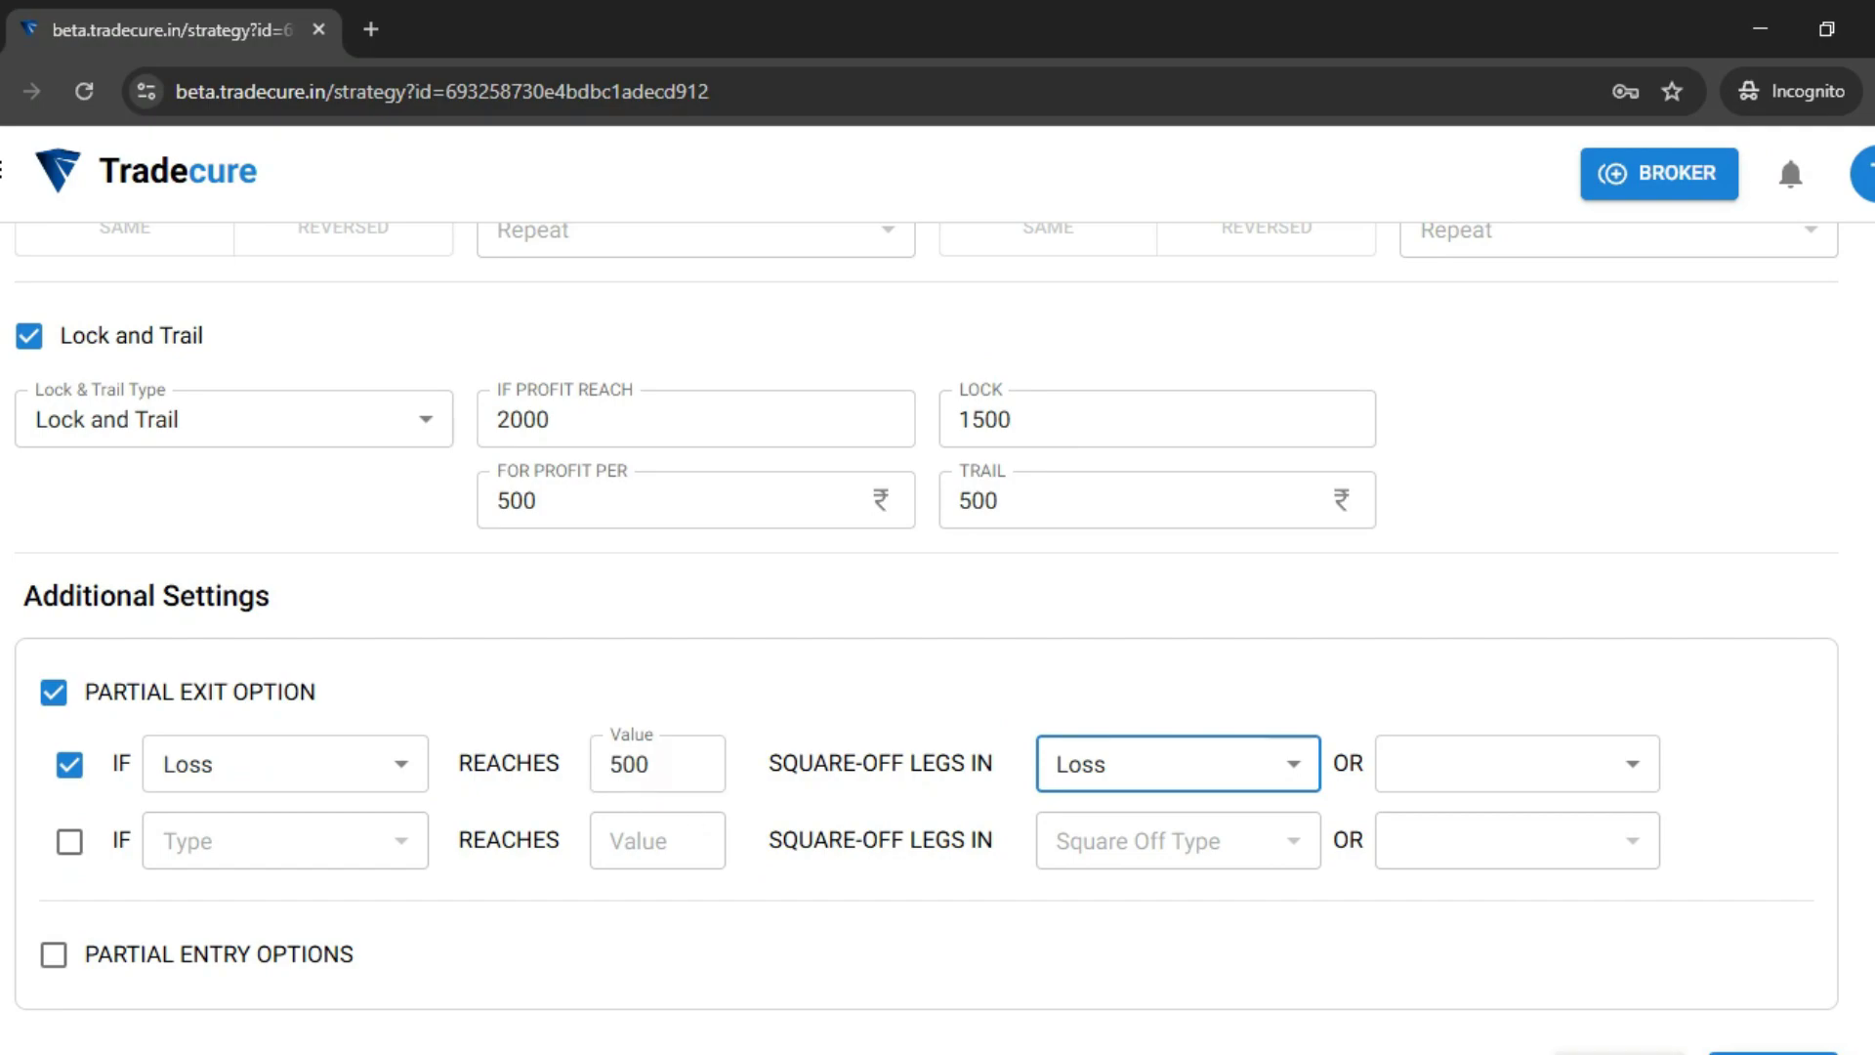
# - Enable partial entry options with immediate entry of Leg 1, executing Leg 2 if Loss reaches 500
pyautogui.scroll(-1, 677, 816)
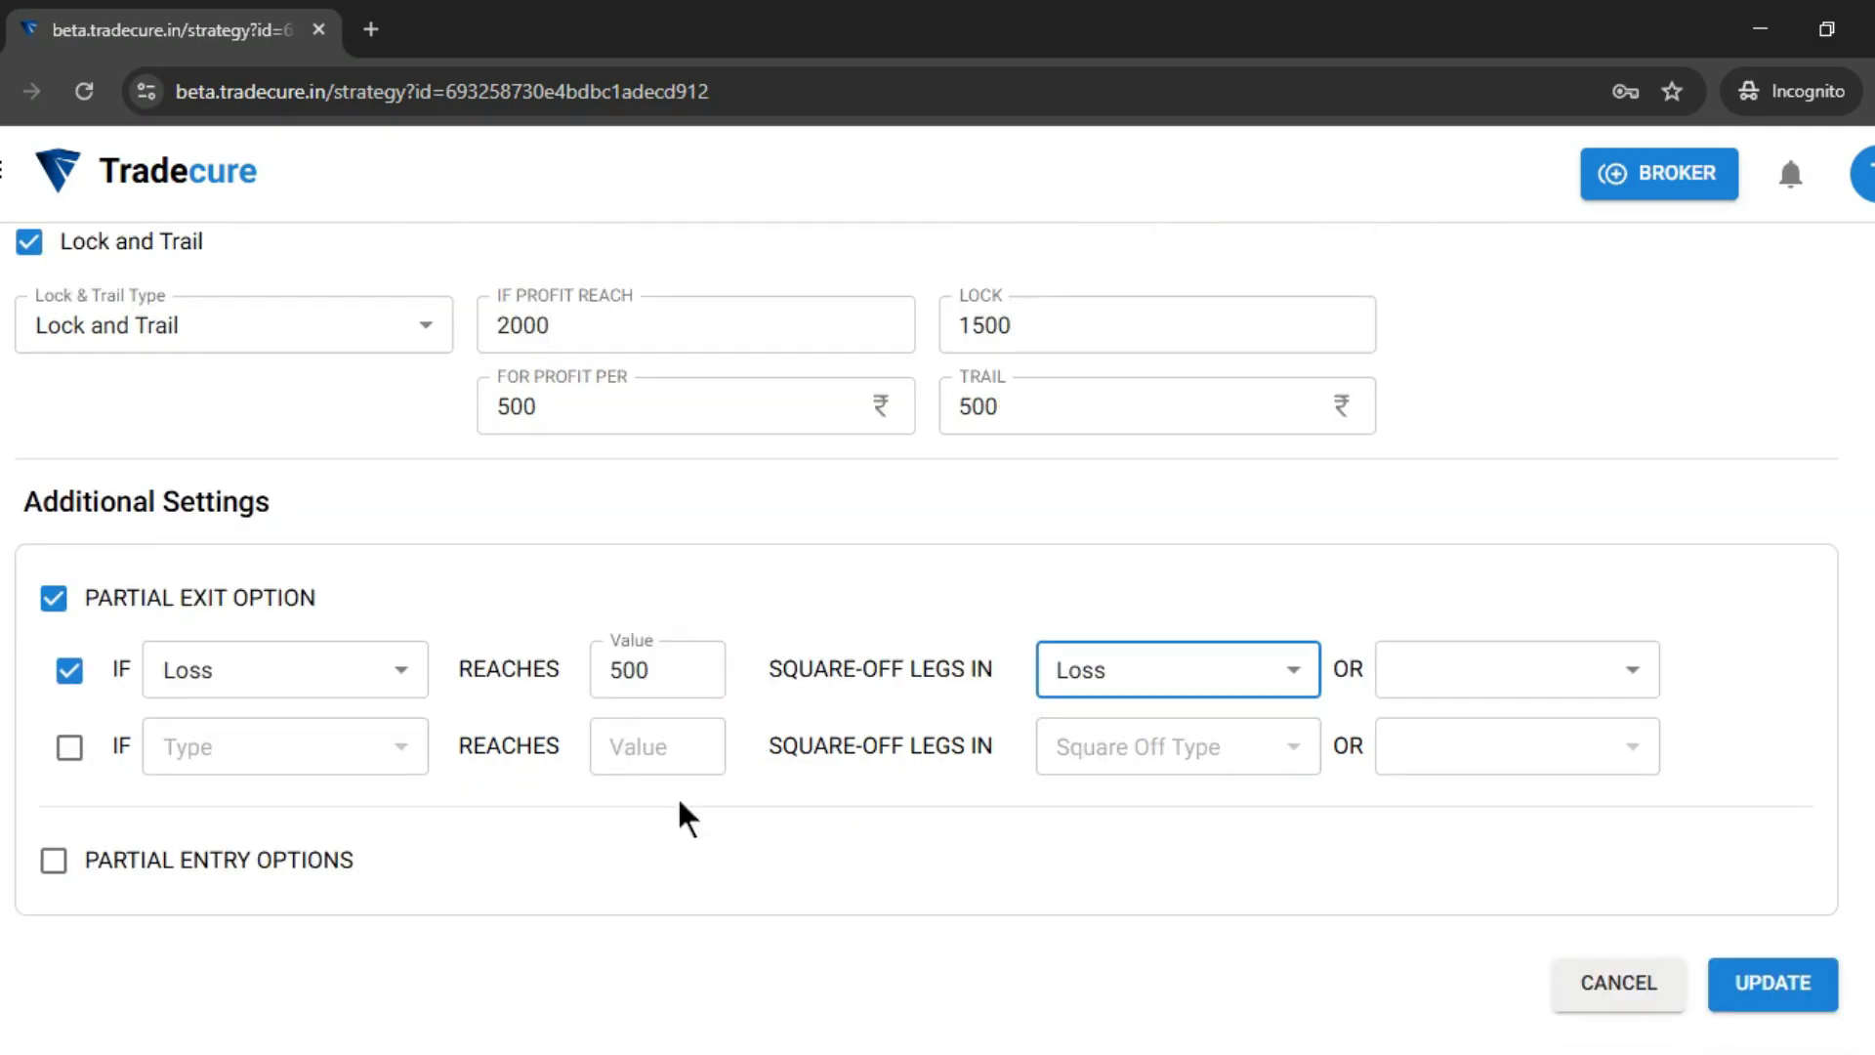
pyautogui.click(54, 861)
pyautogui.scroll(-2, 251, 875)
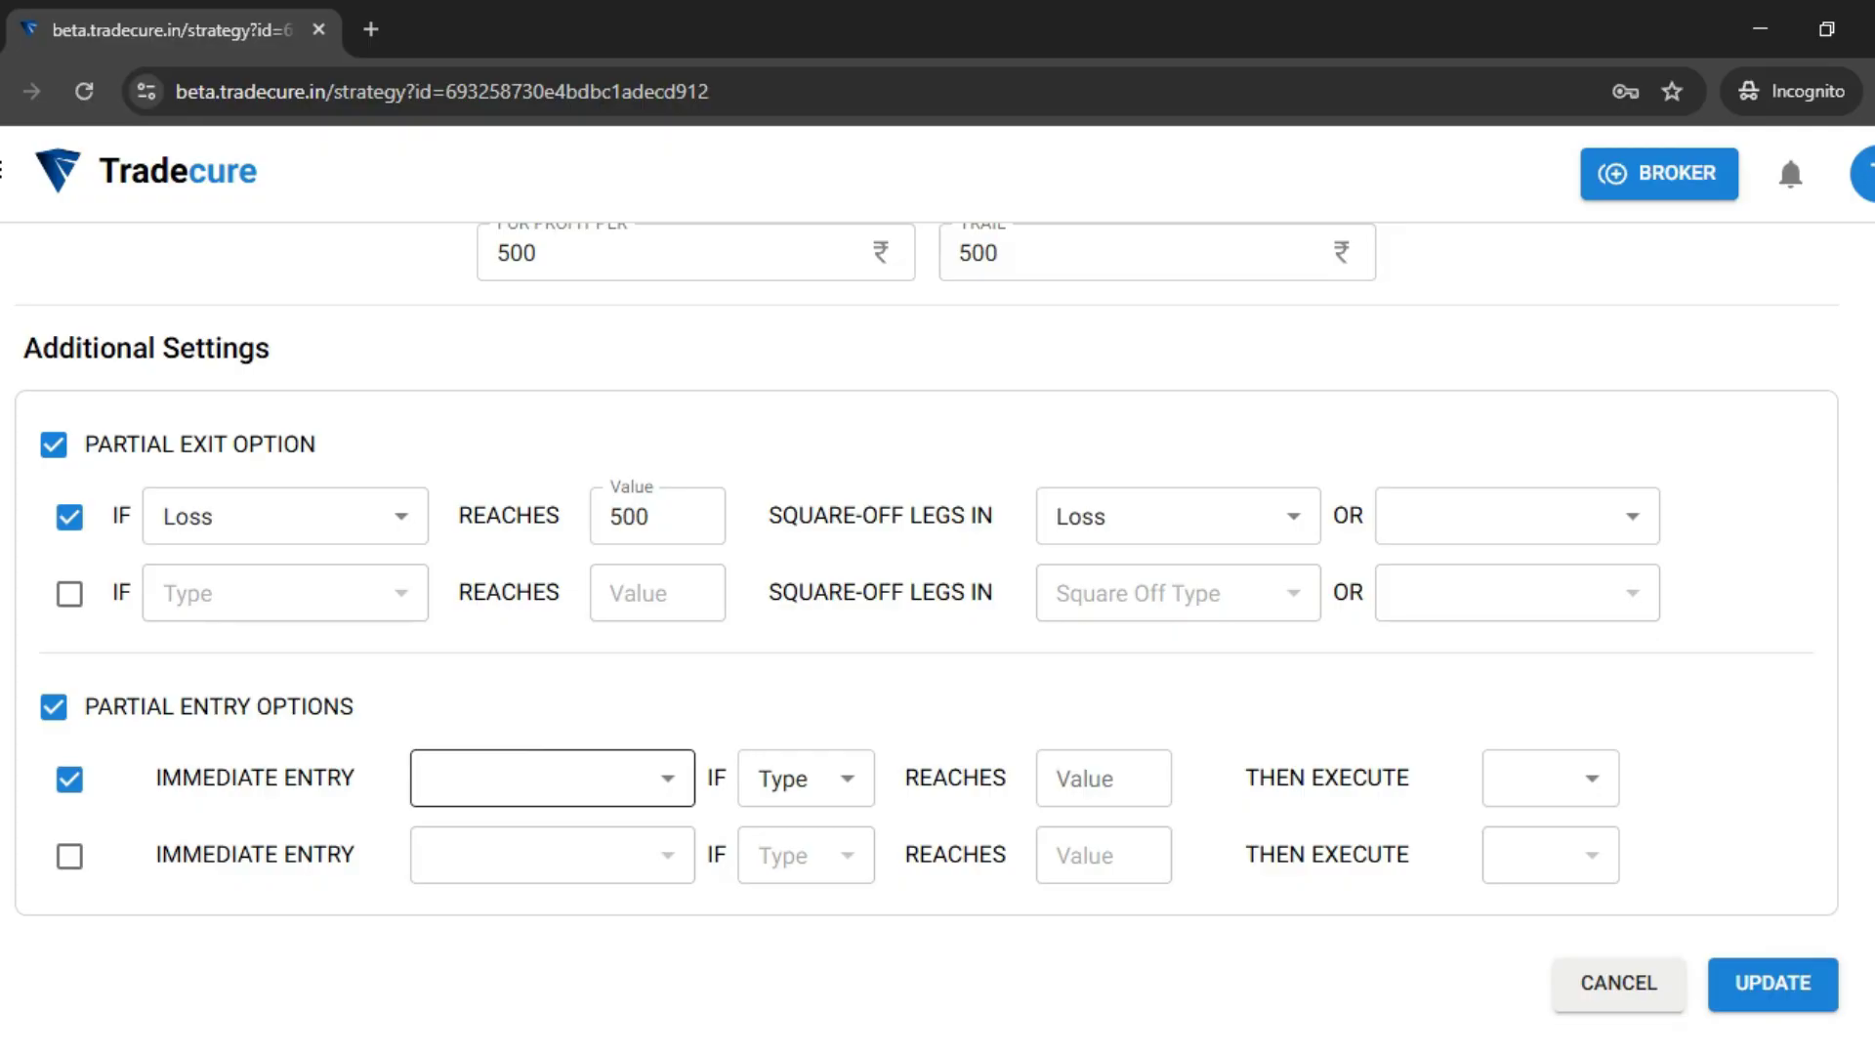
pyautogui.click(600, 781)
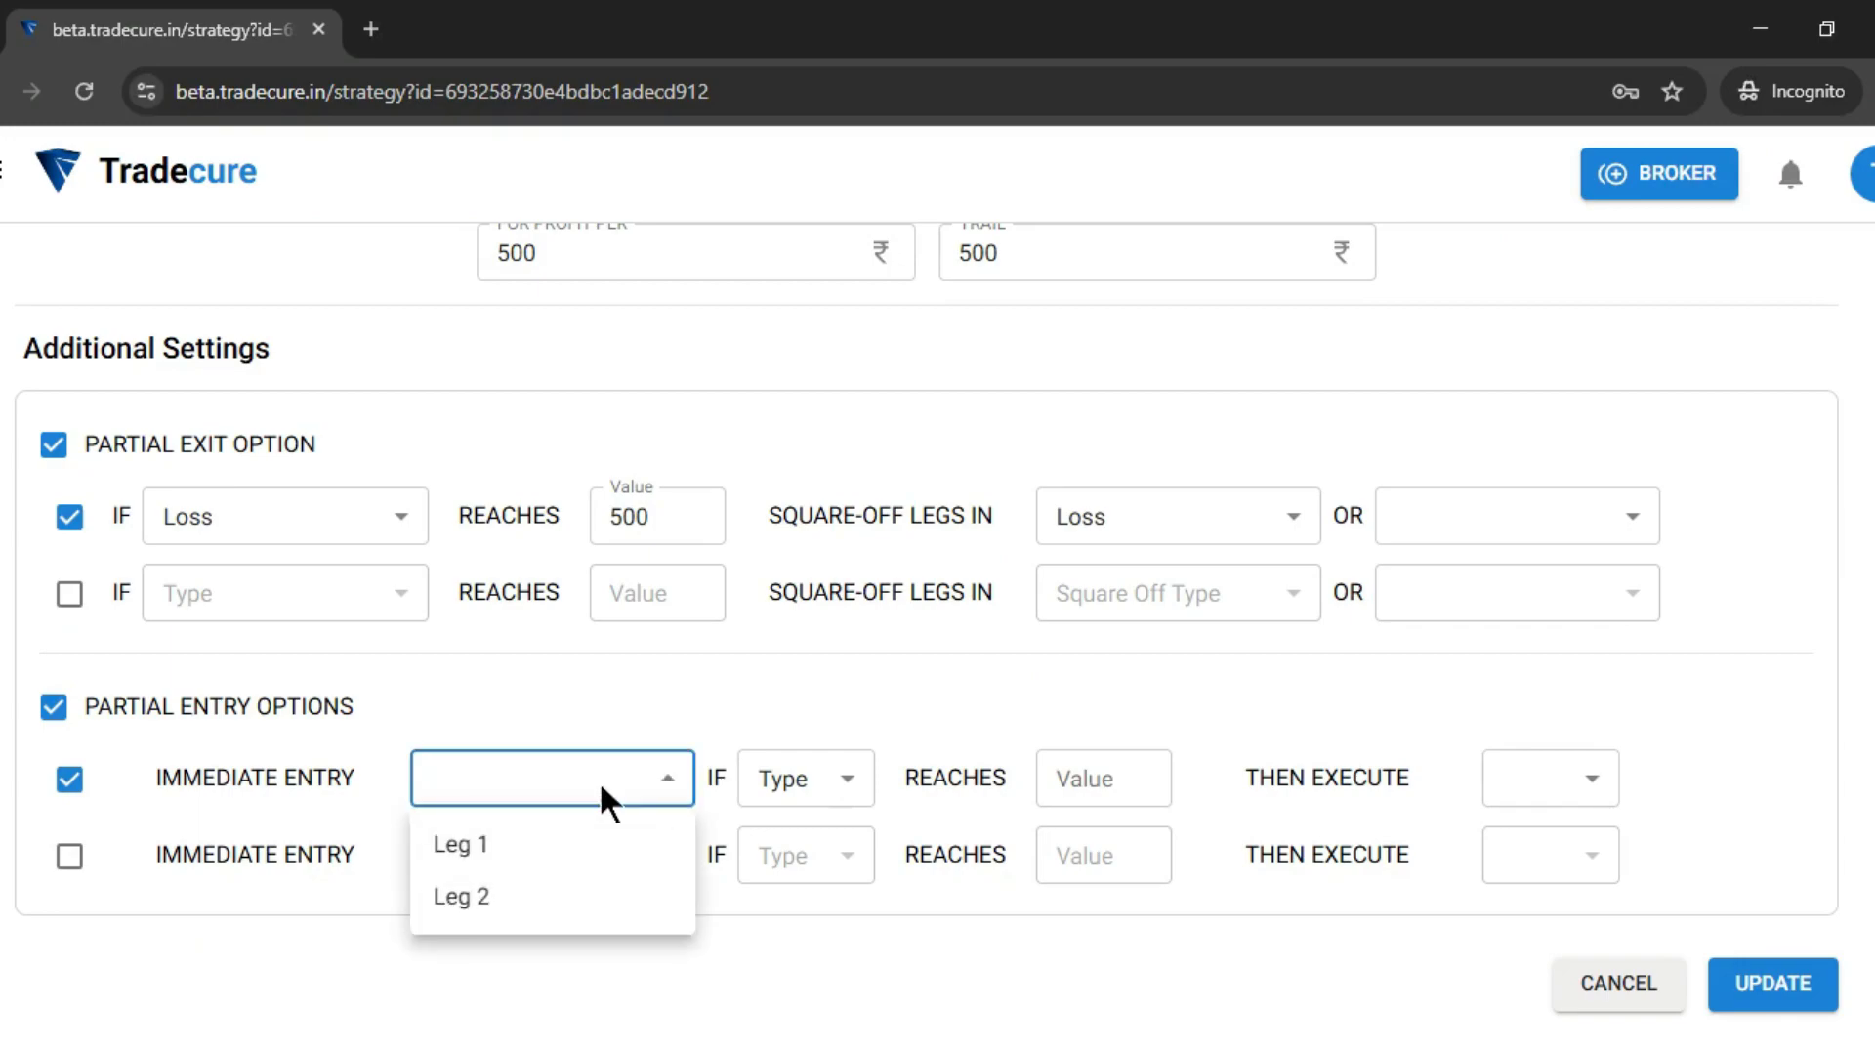
pyautogui.click(486, 847)
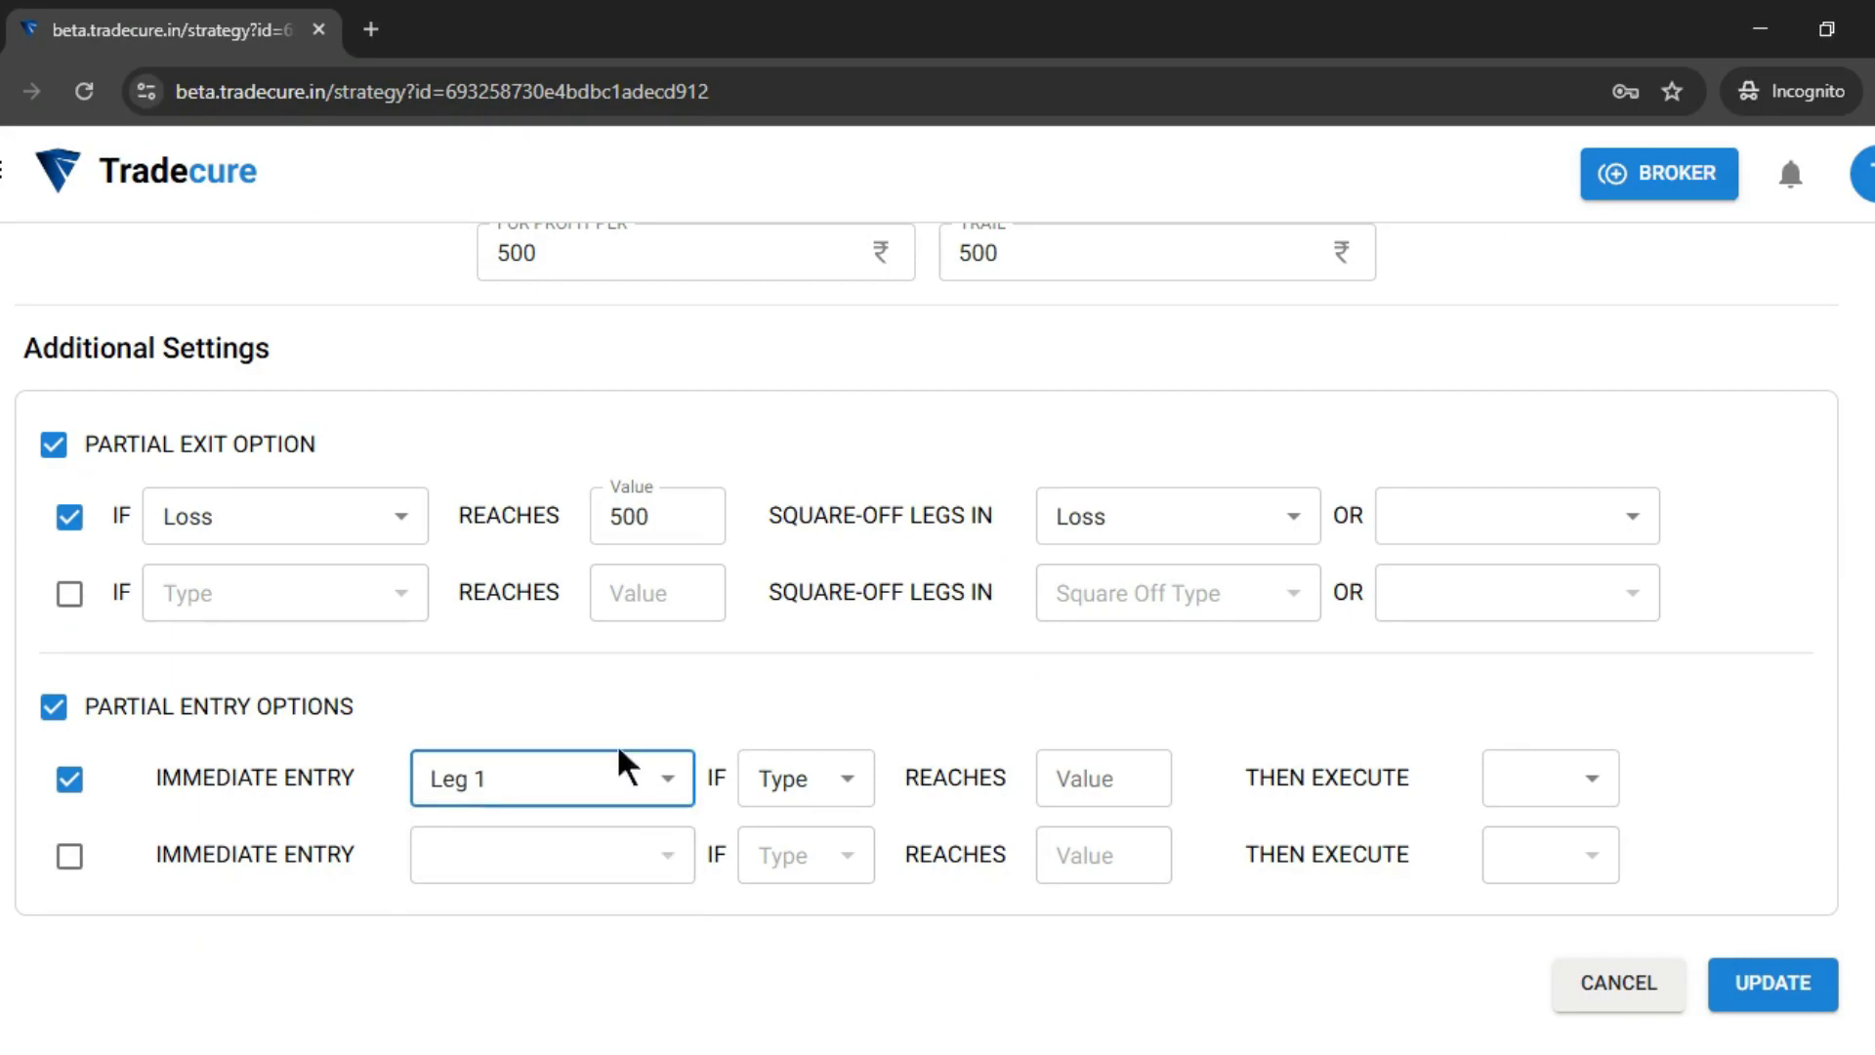
pyautogui.click(807, 793)
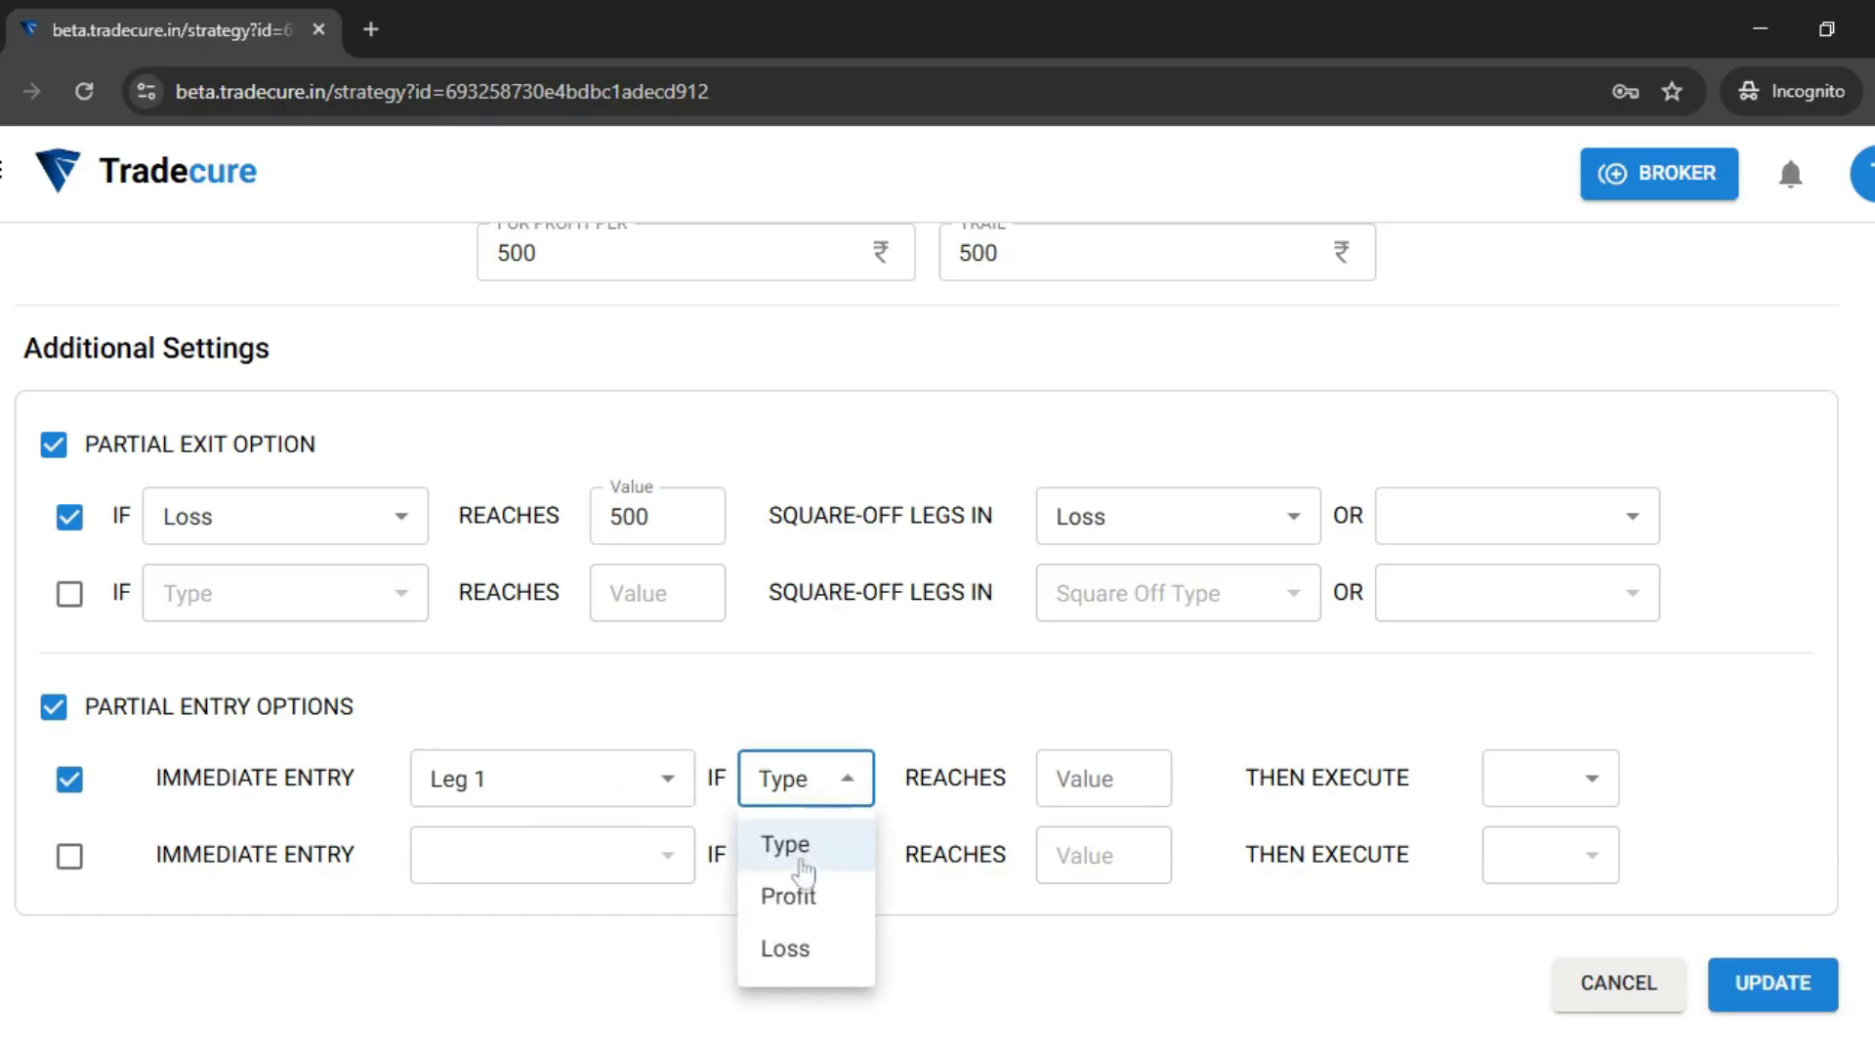
pyautogui.click(816, 949)
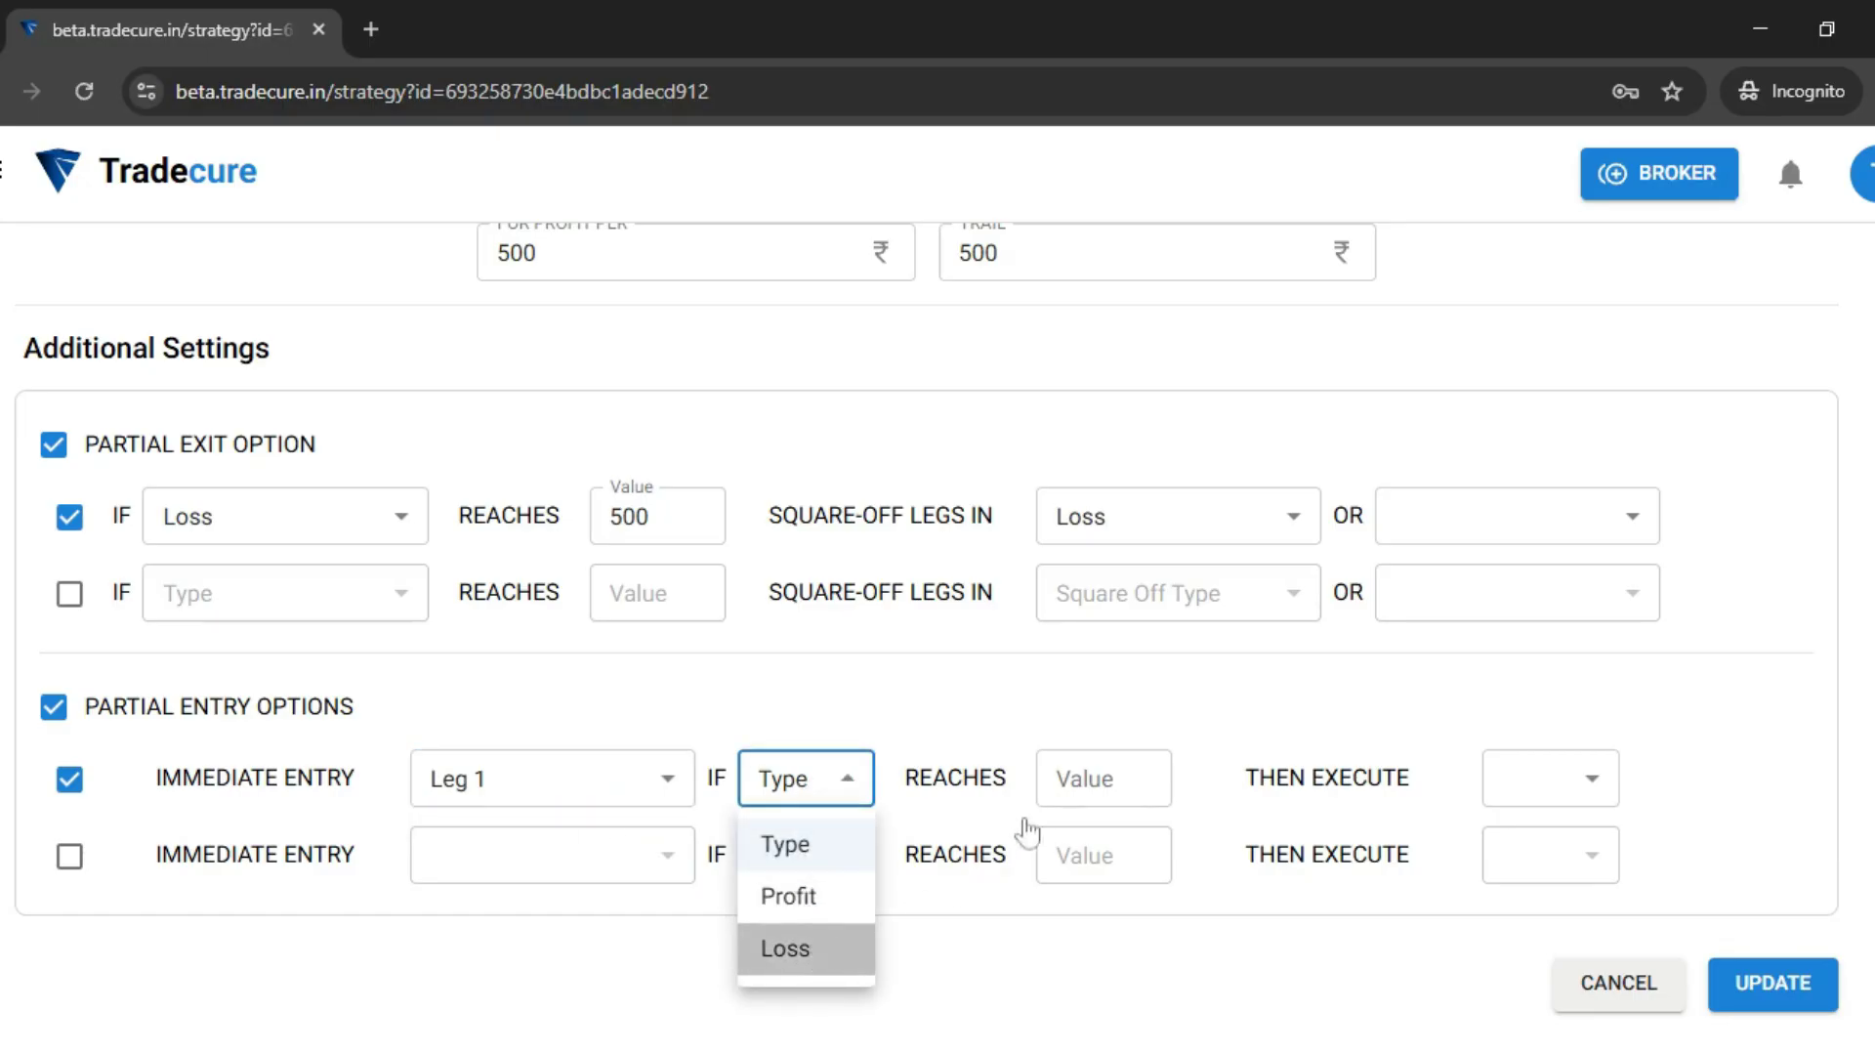
pyautogui.click(1075, 774)
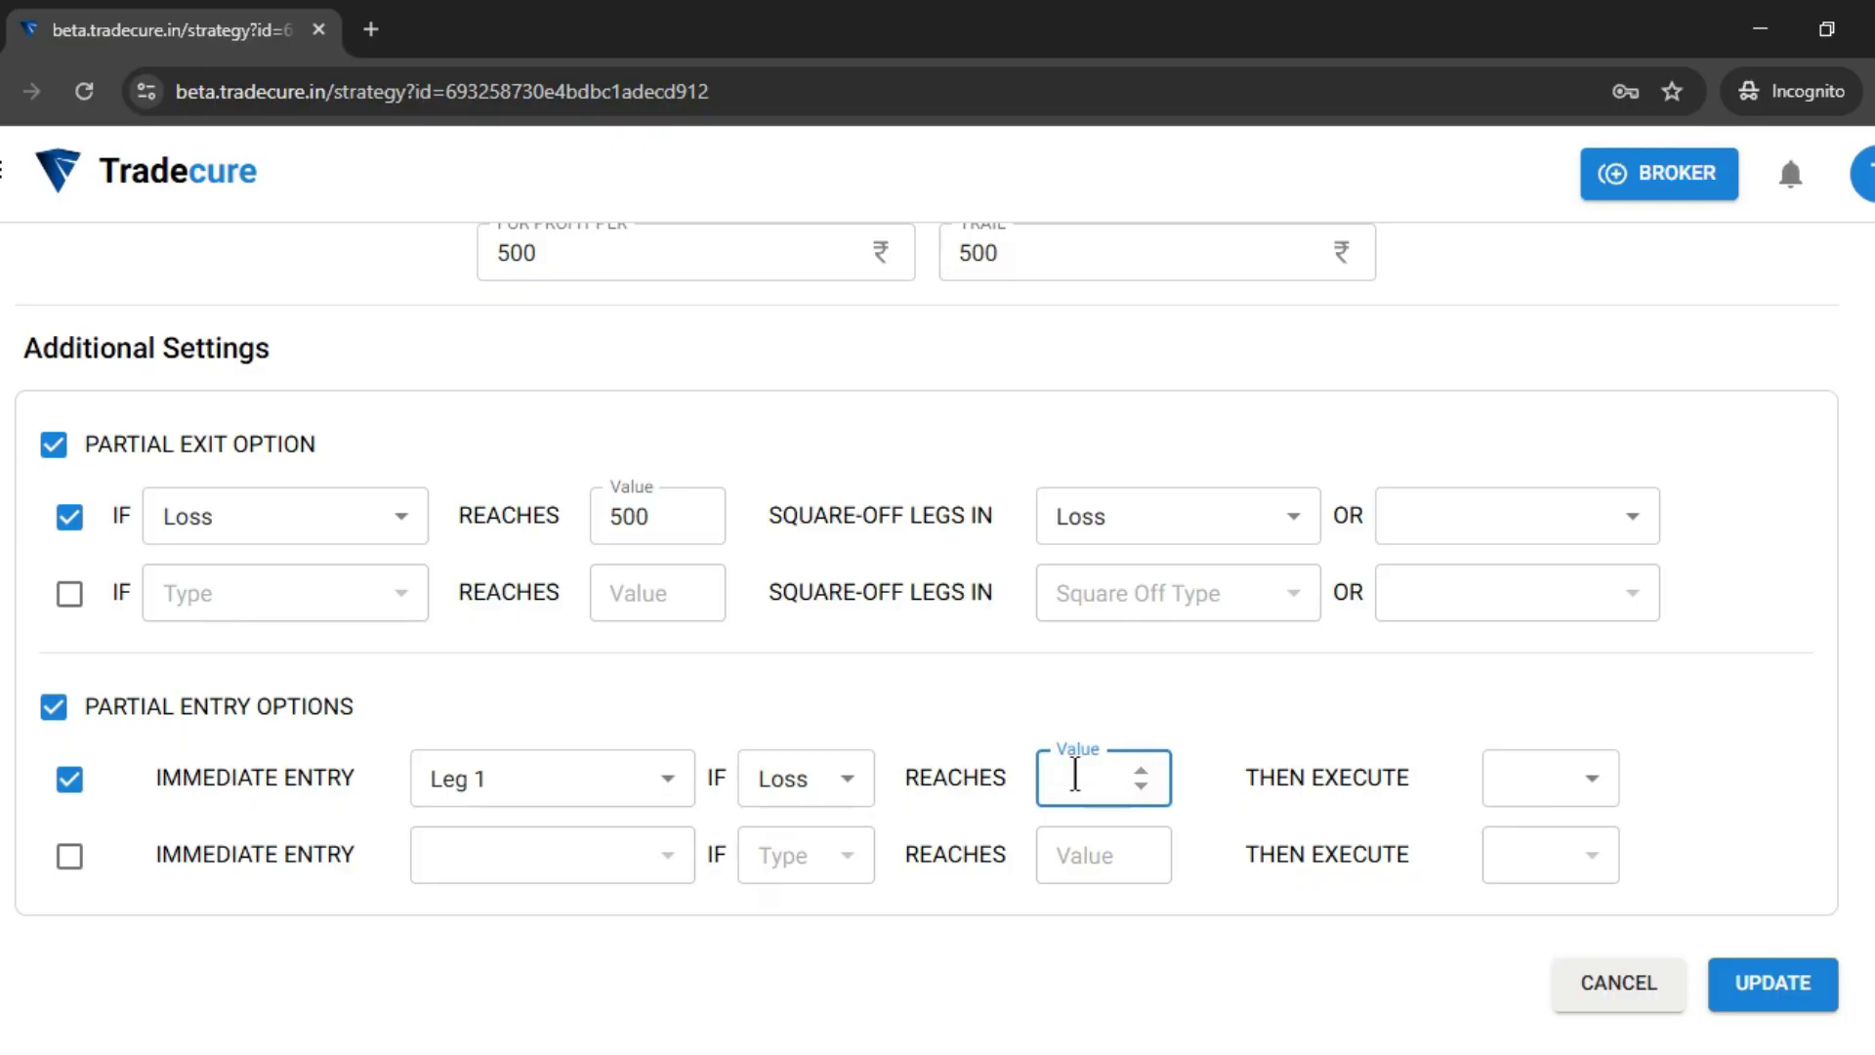
pyautogui.write('500')
pyautogui.click(1513, 793)
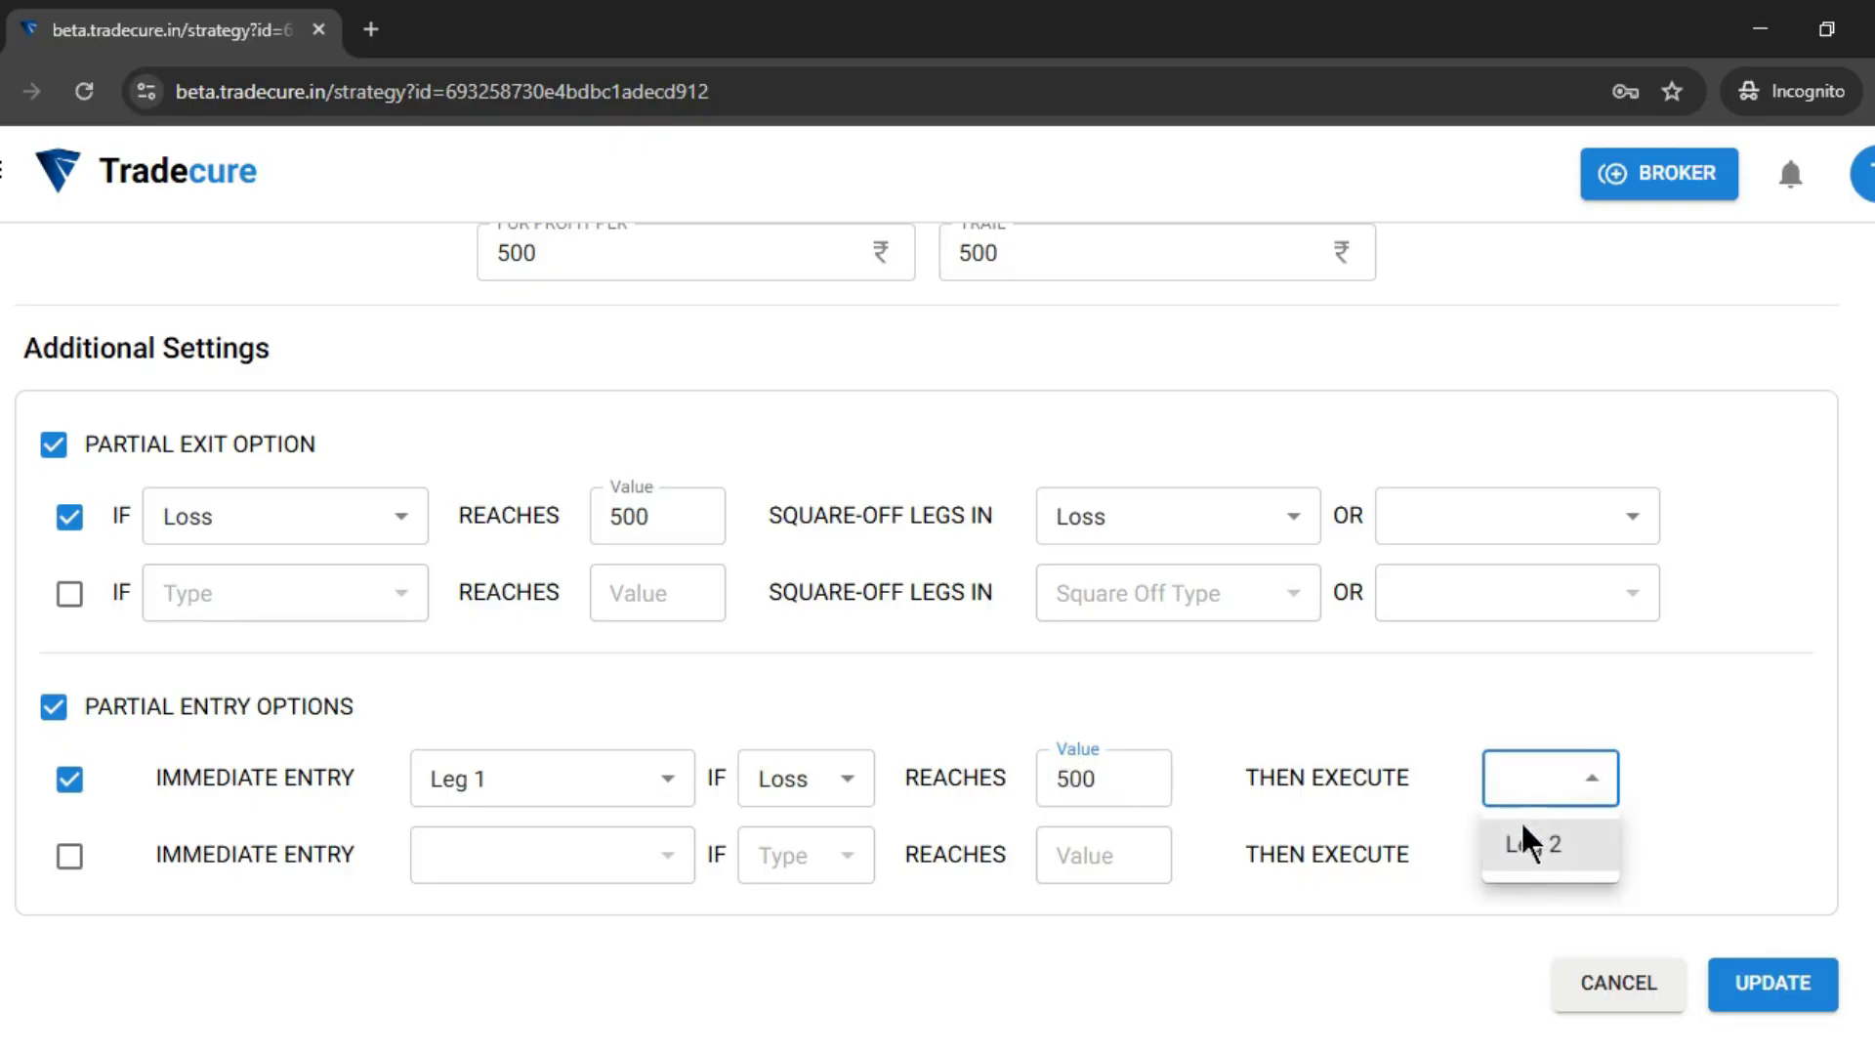
pyautogui.click(1525, 848)
pyautogui.scroll(6, 422, 785)
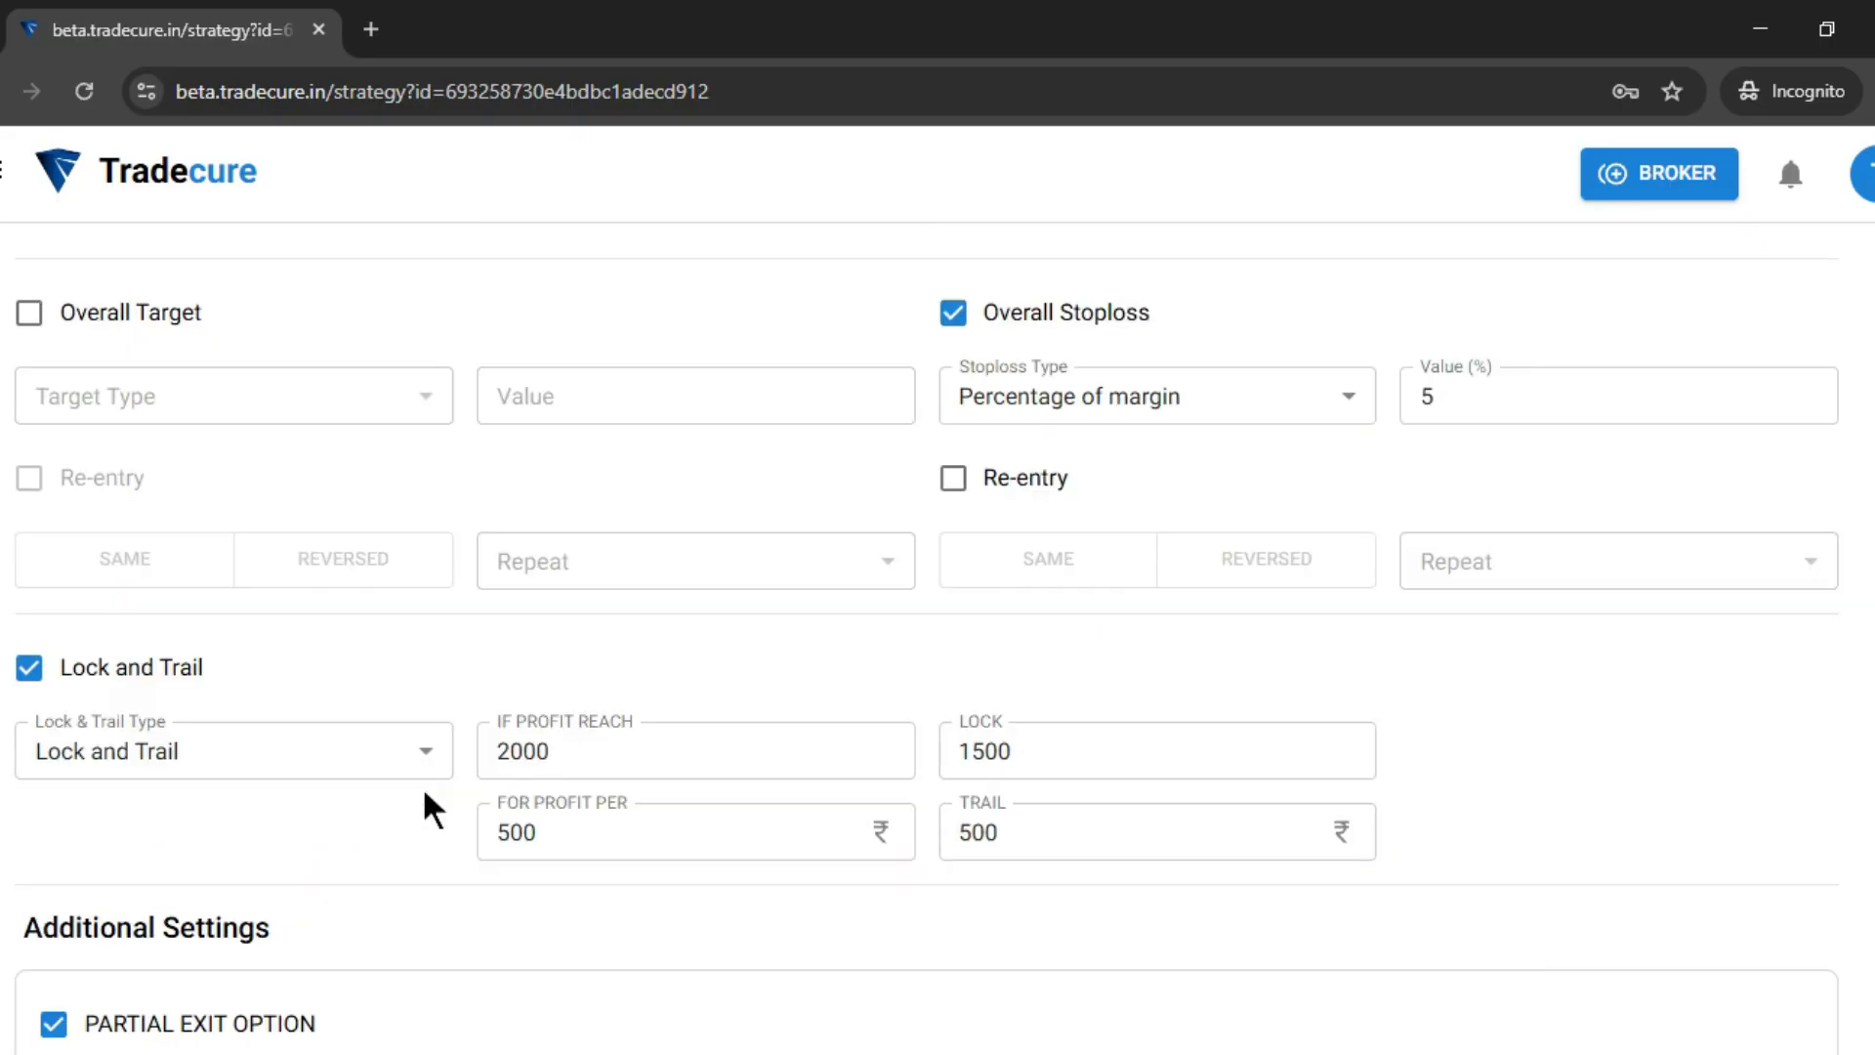
pyautogui.scroll(-6, 422, 785)
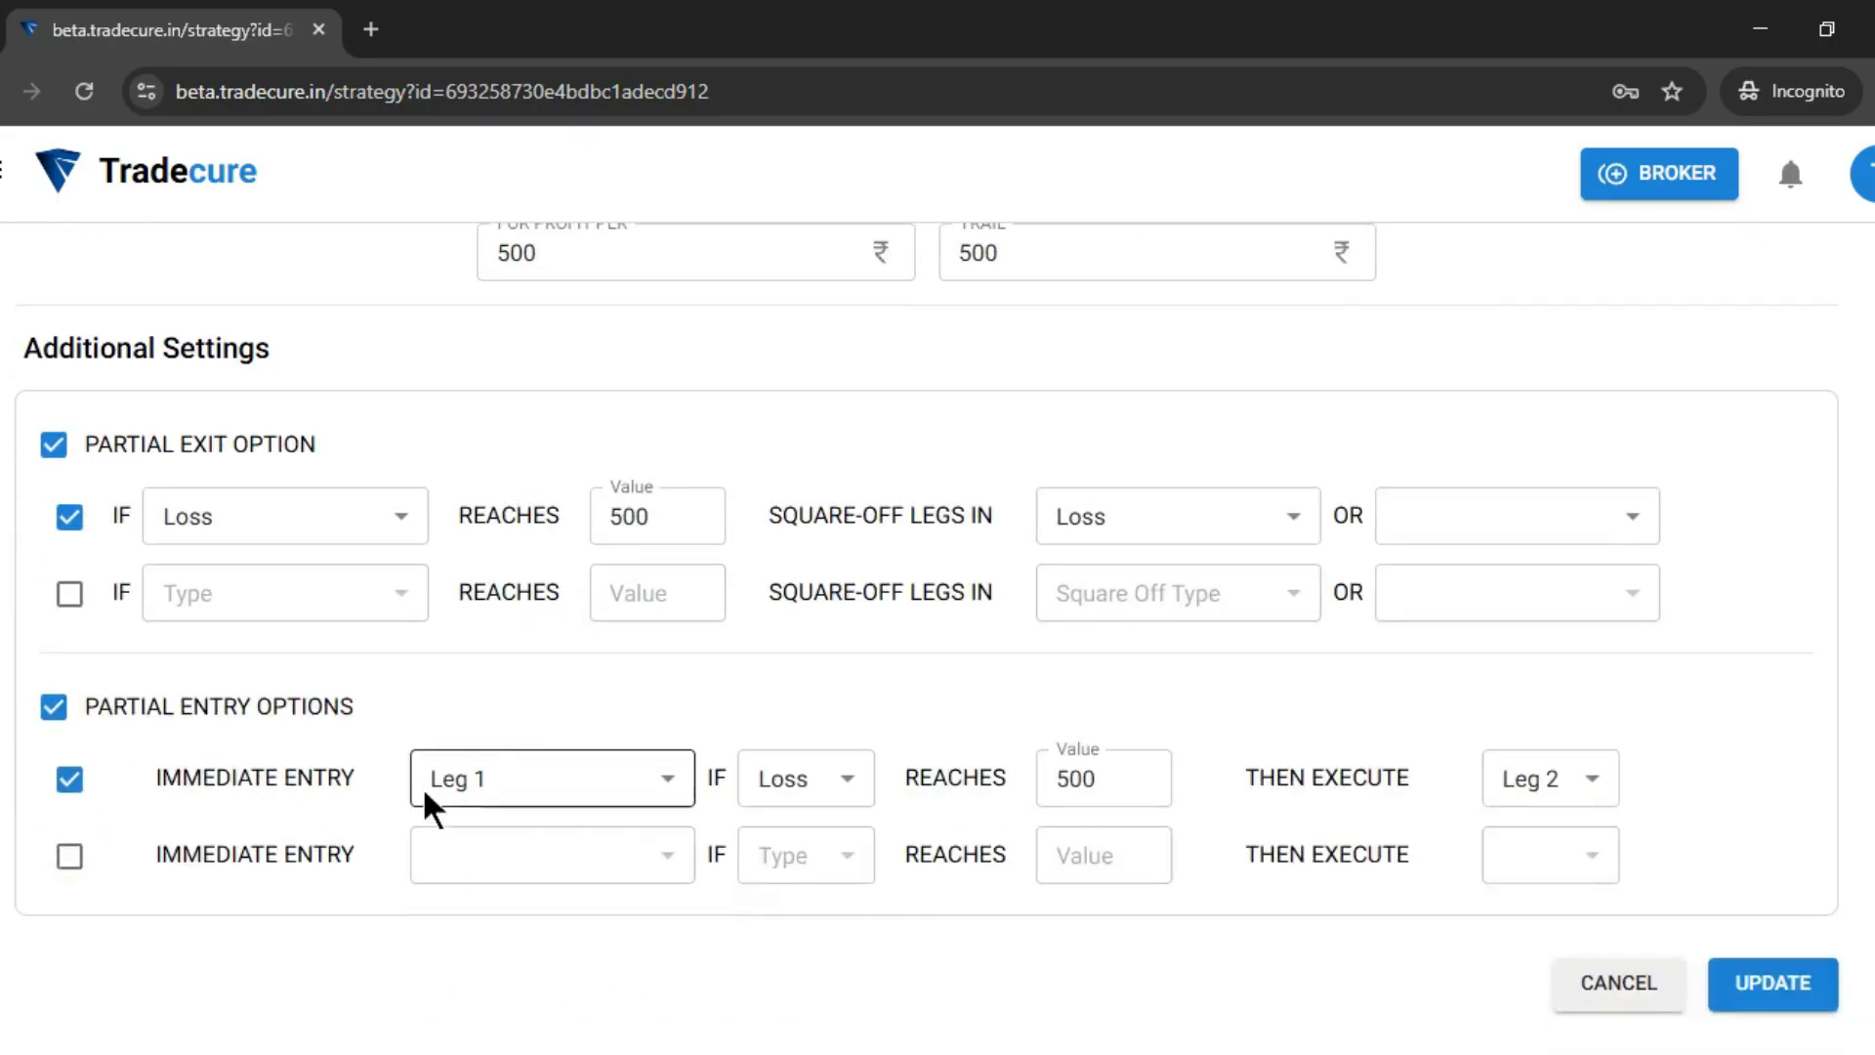
pyautogui.scroll(9, 796, 793)
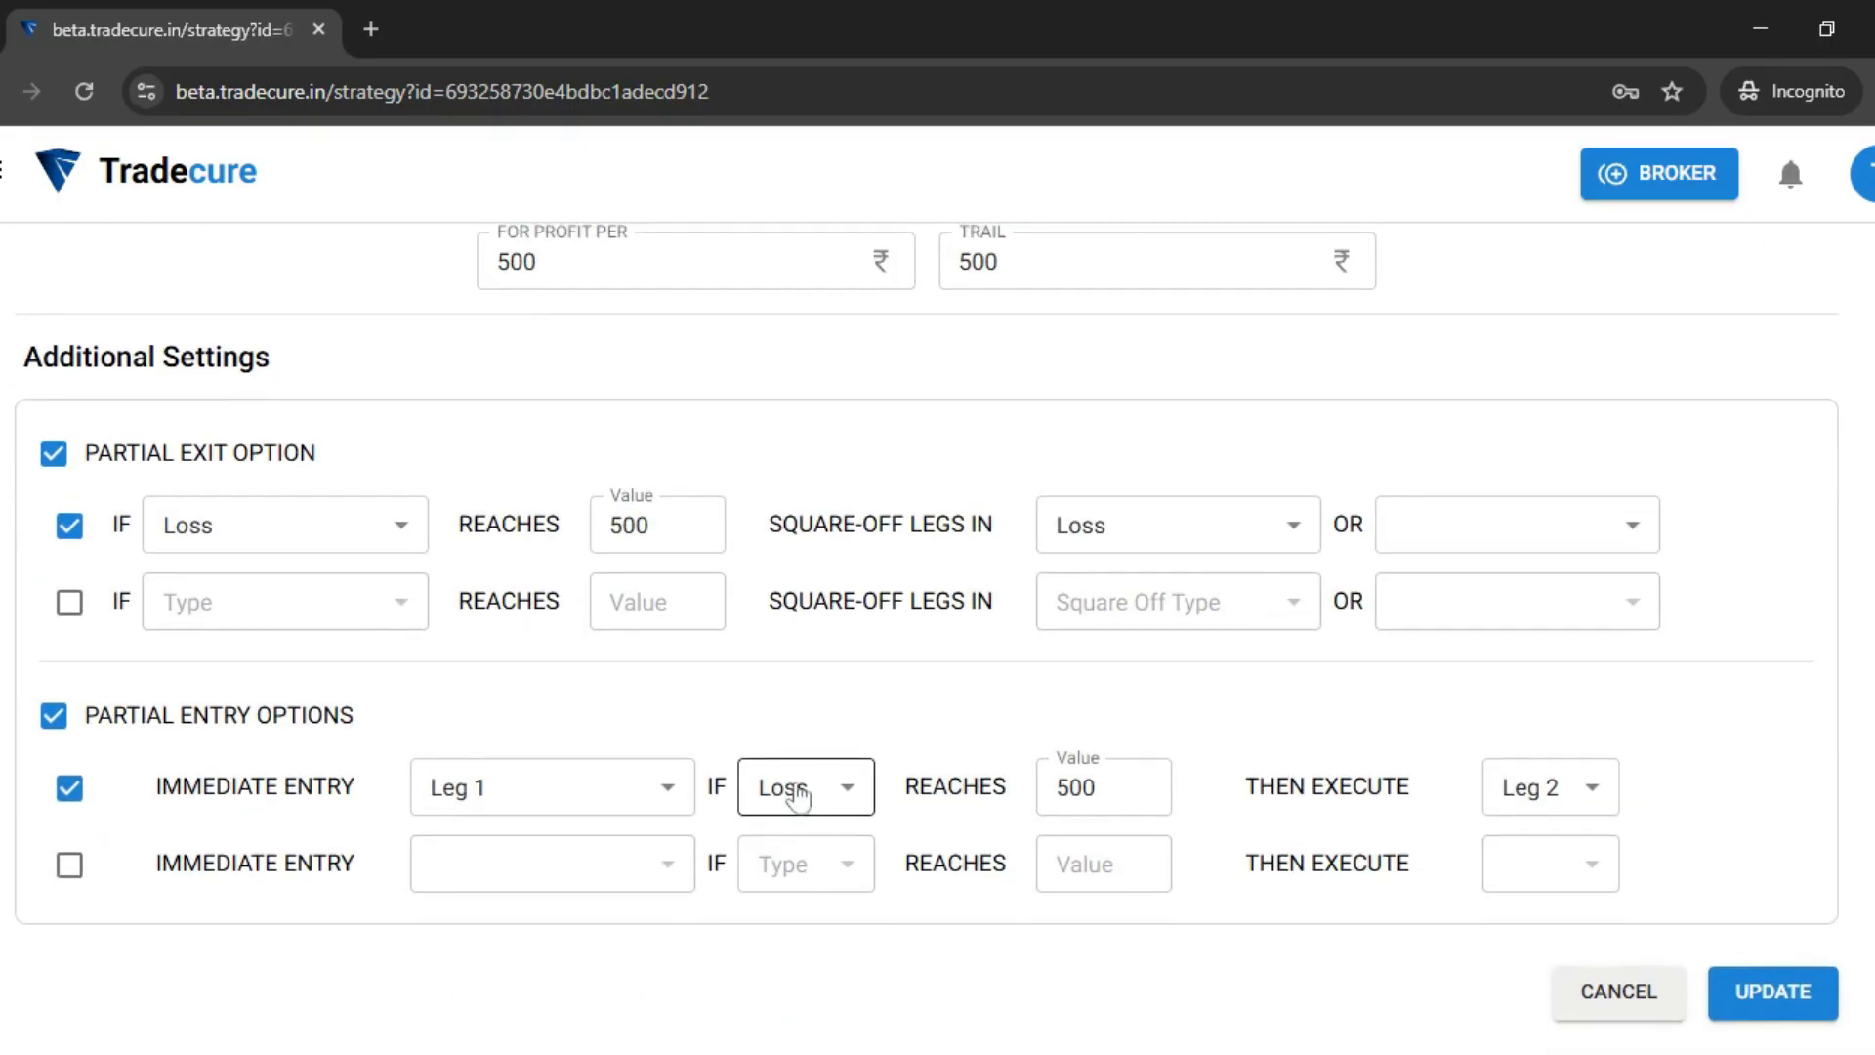
pyautogui.scroll(-10, 799, 796)
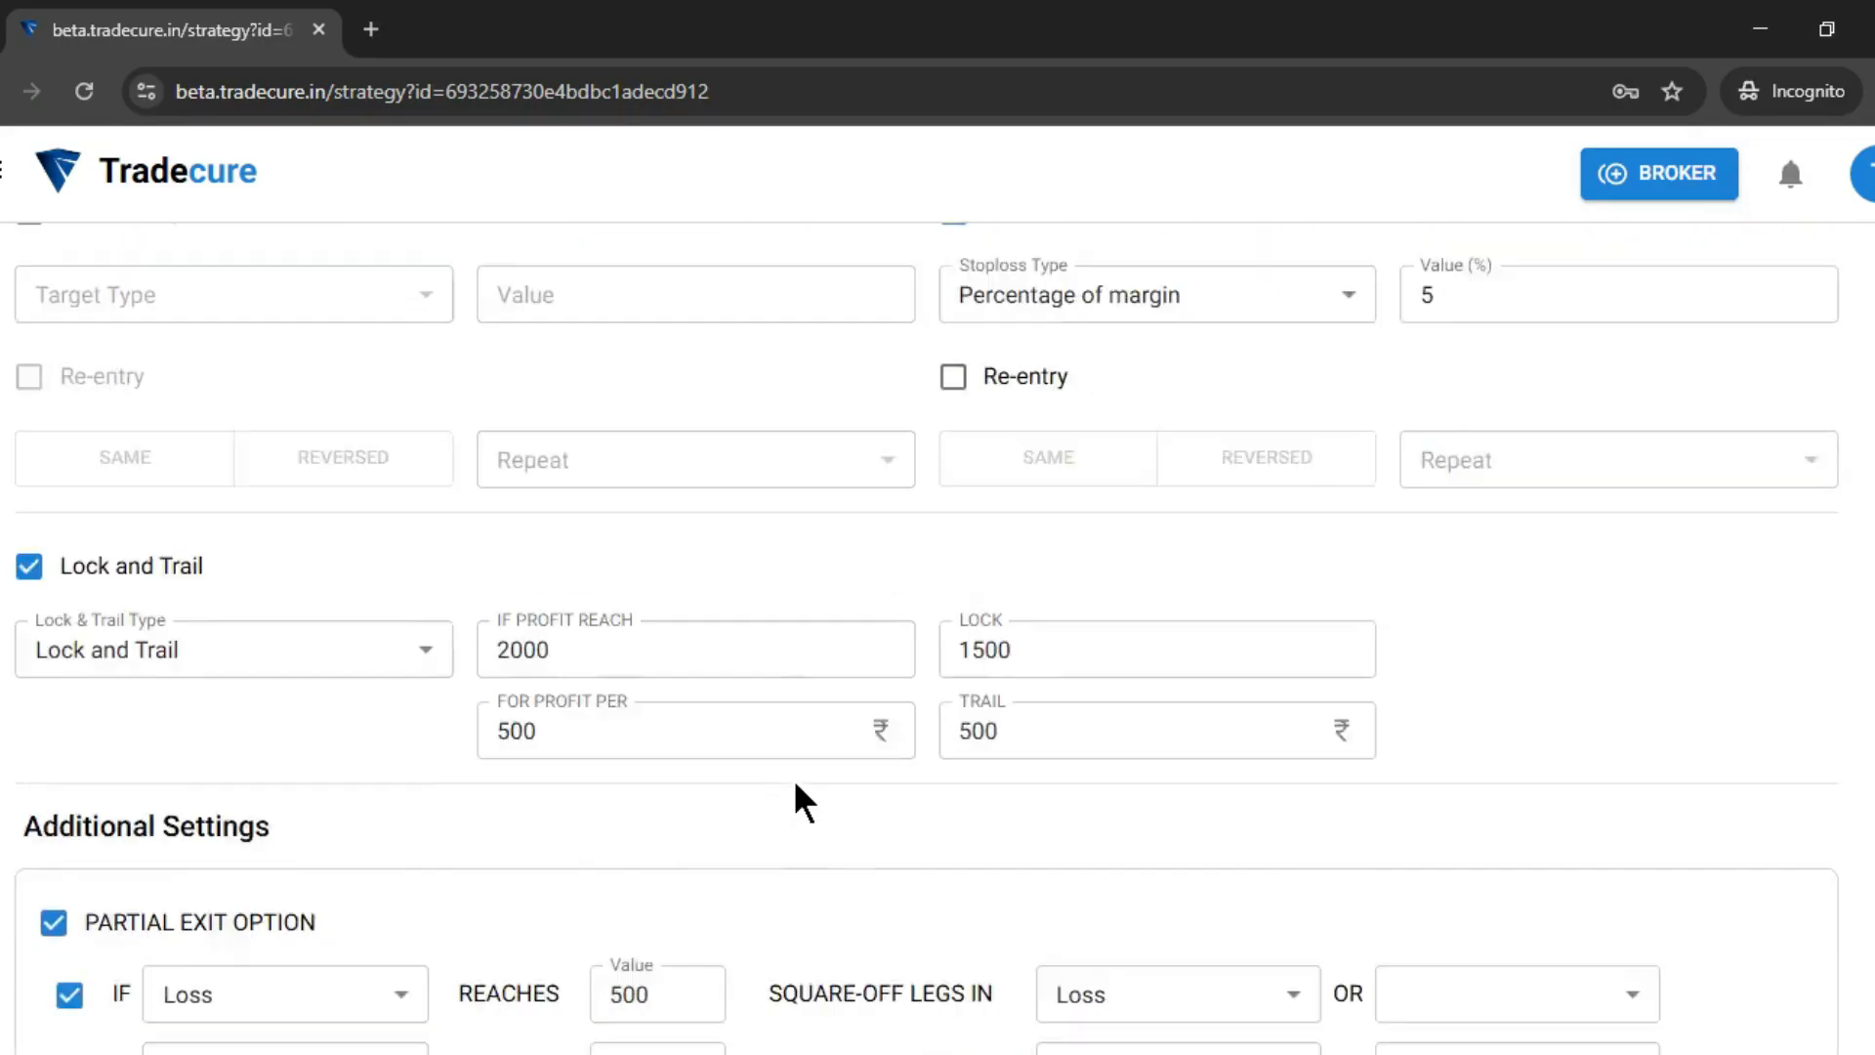
# - Enable the second partial exit condition so that Leg 1 is squared off if Loss reaches 500
pyautogui.scroll(3, 547, 683)
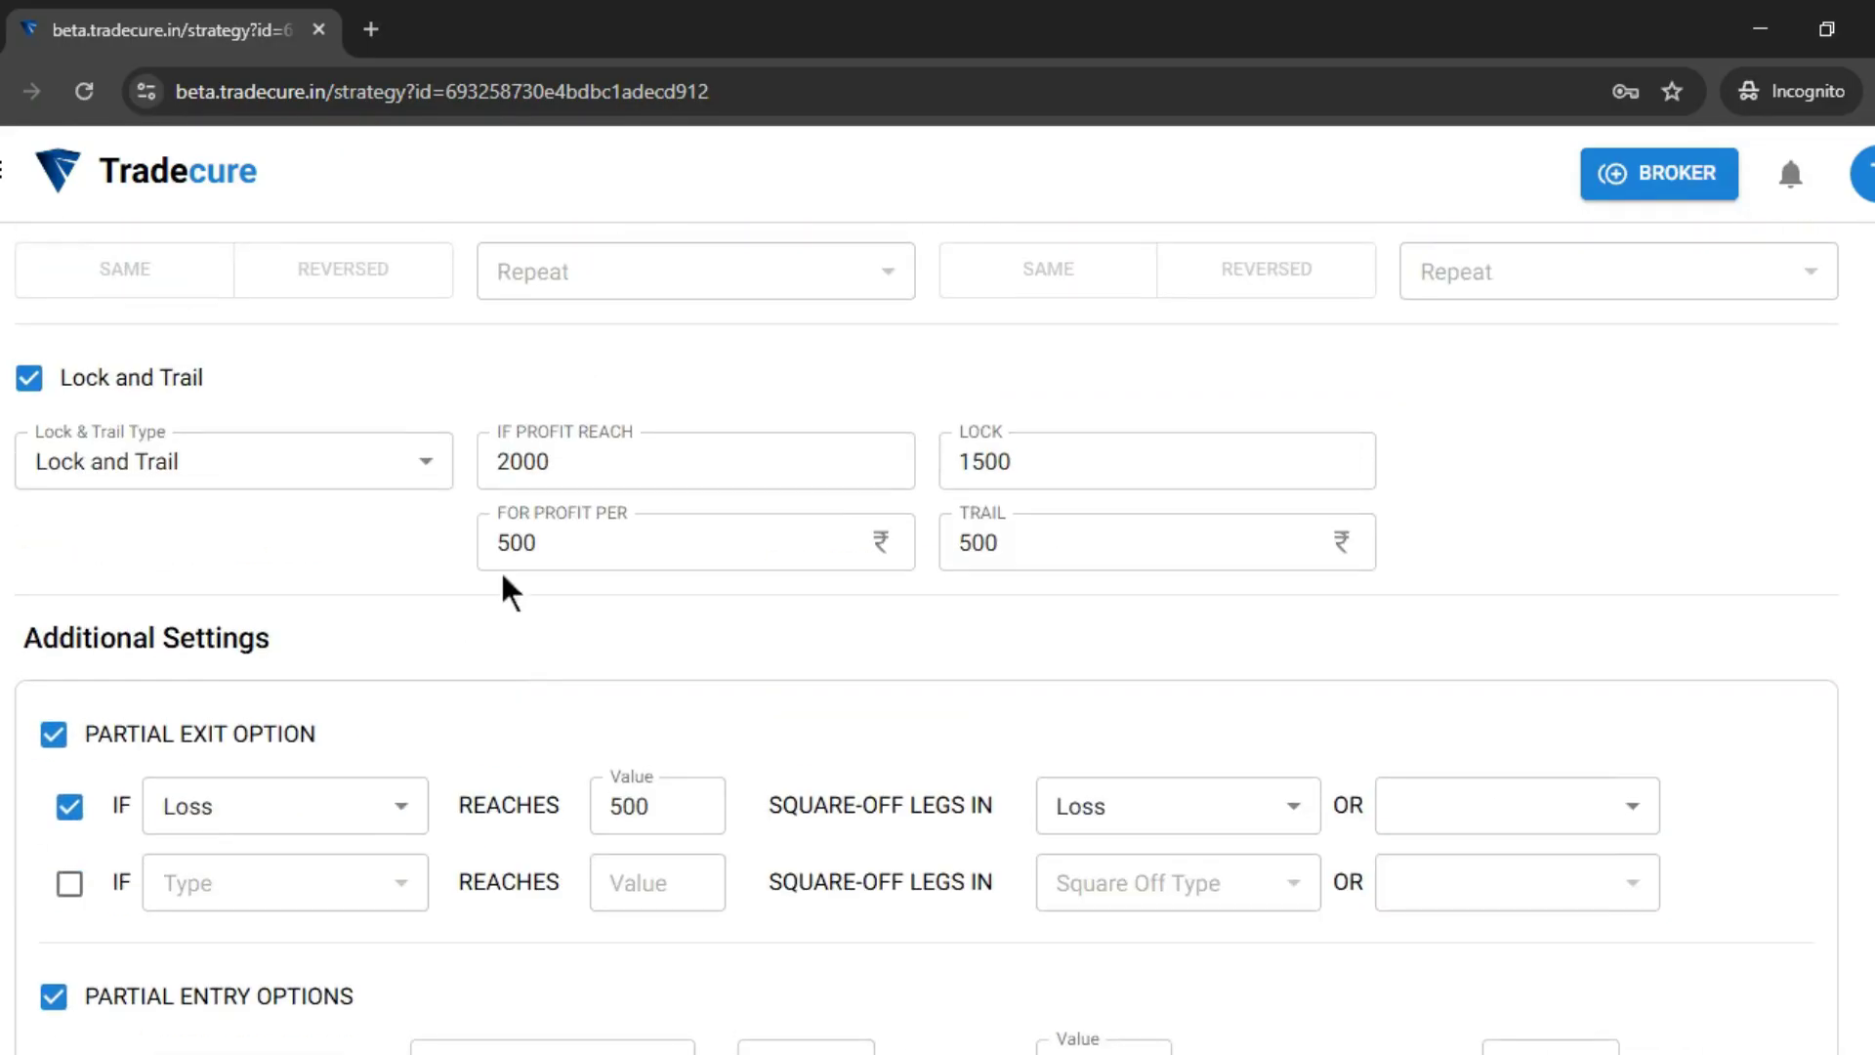
pyautogui.scroll(-3, 770, 670)
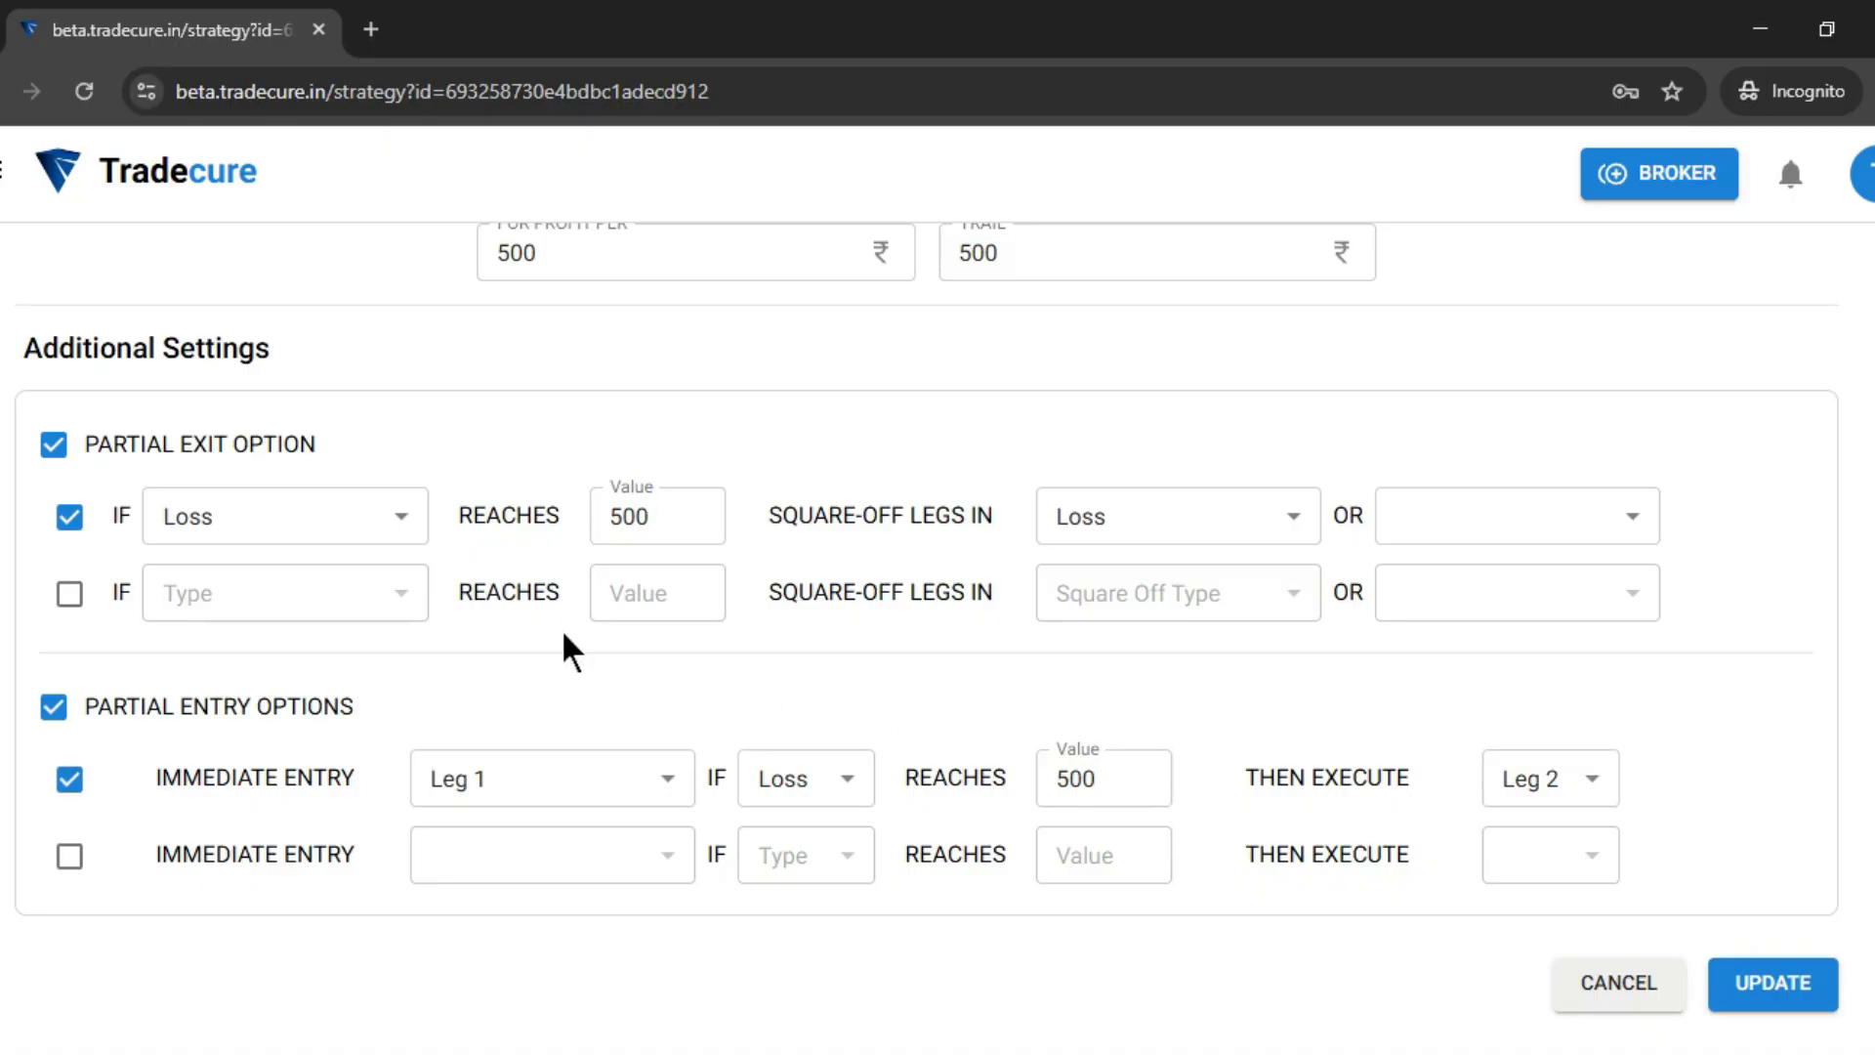
pyautogui.click(68, 605)
pyautogui.click(281, 625)
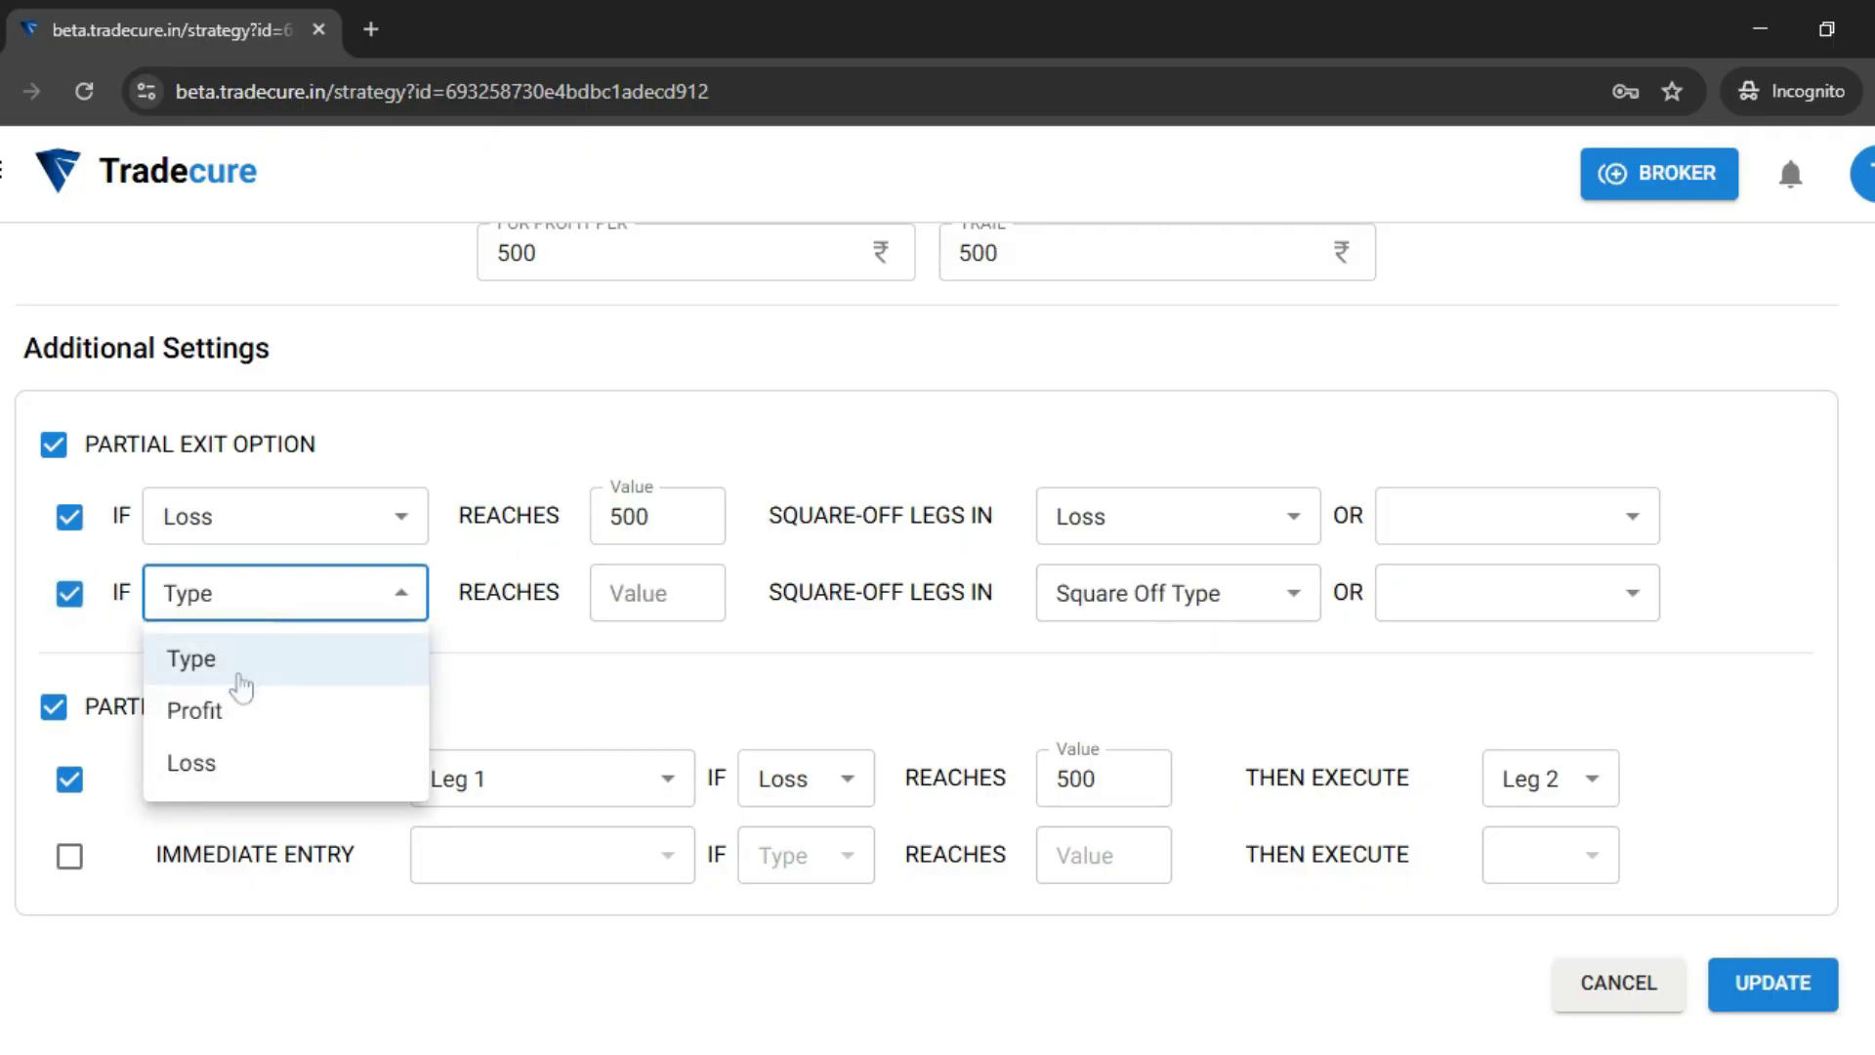
pyautogui.click(625, 594)
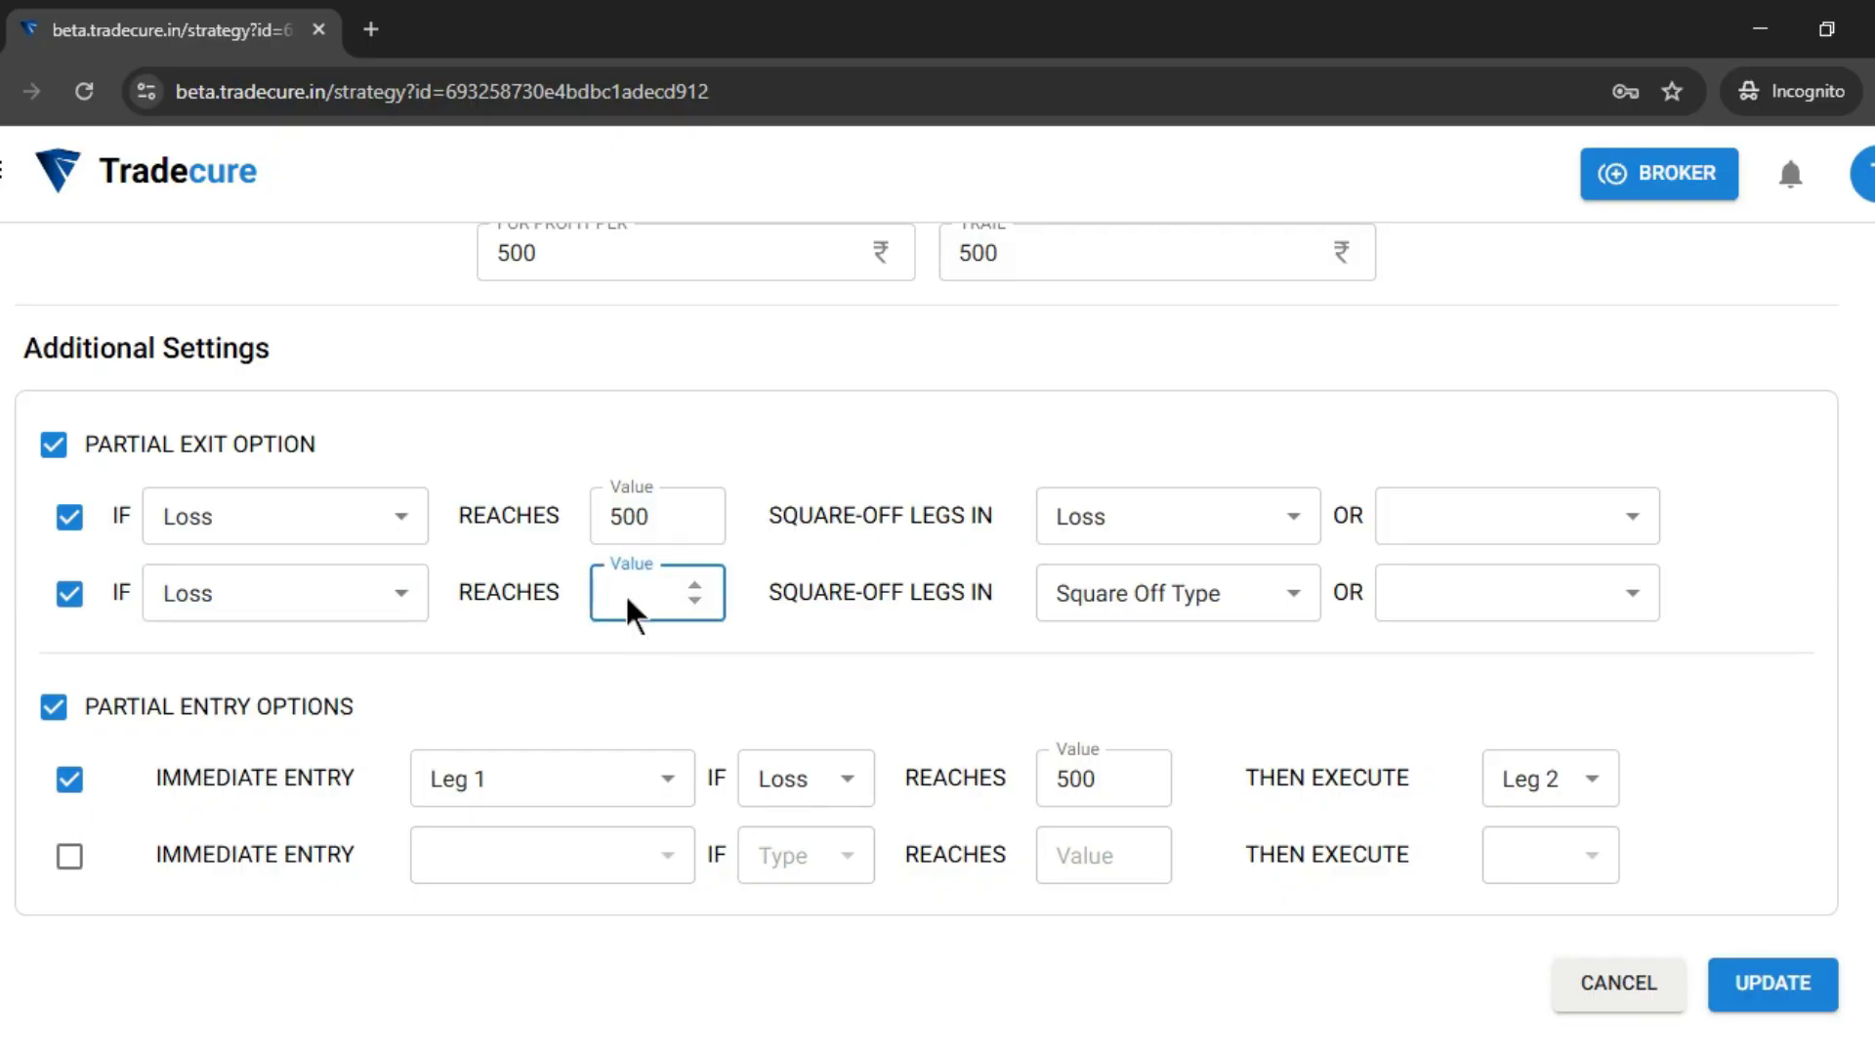
pyautogui.write('500')
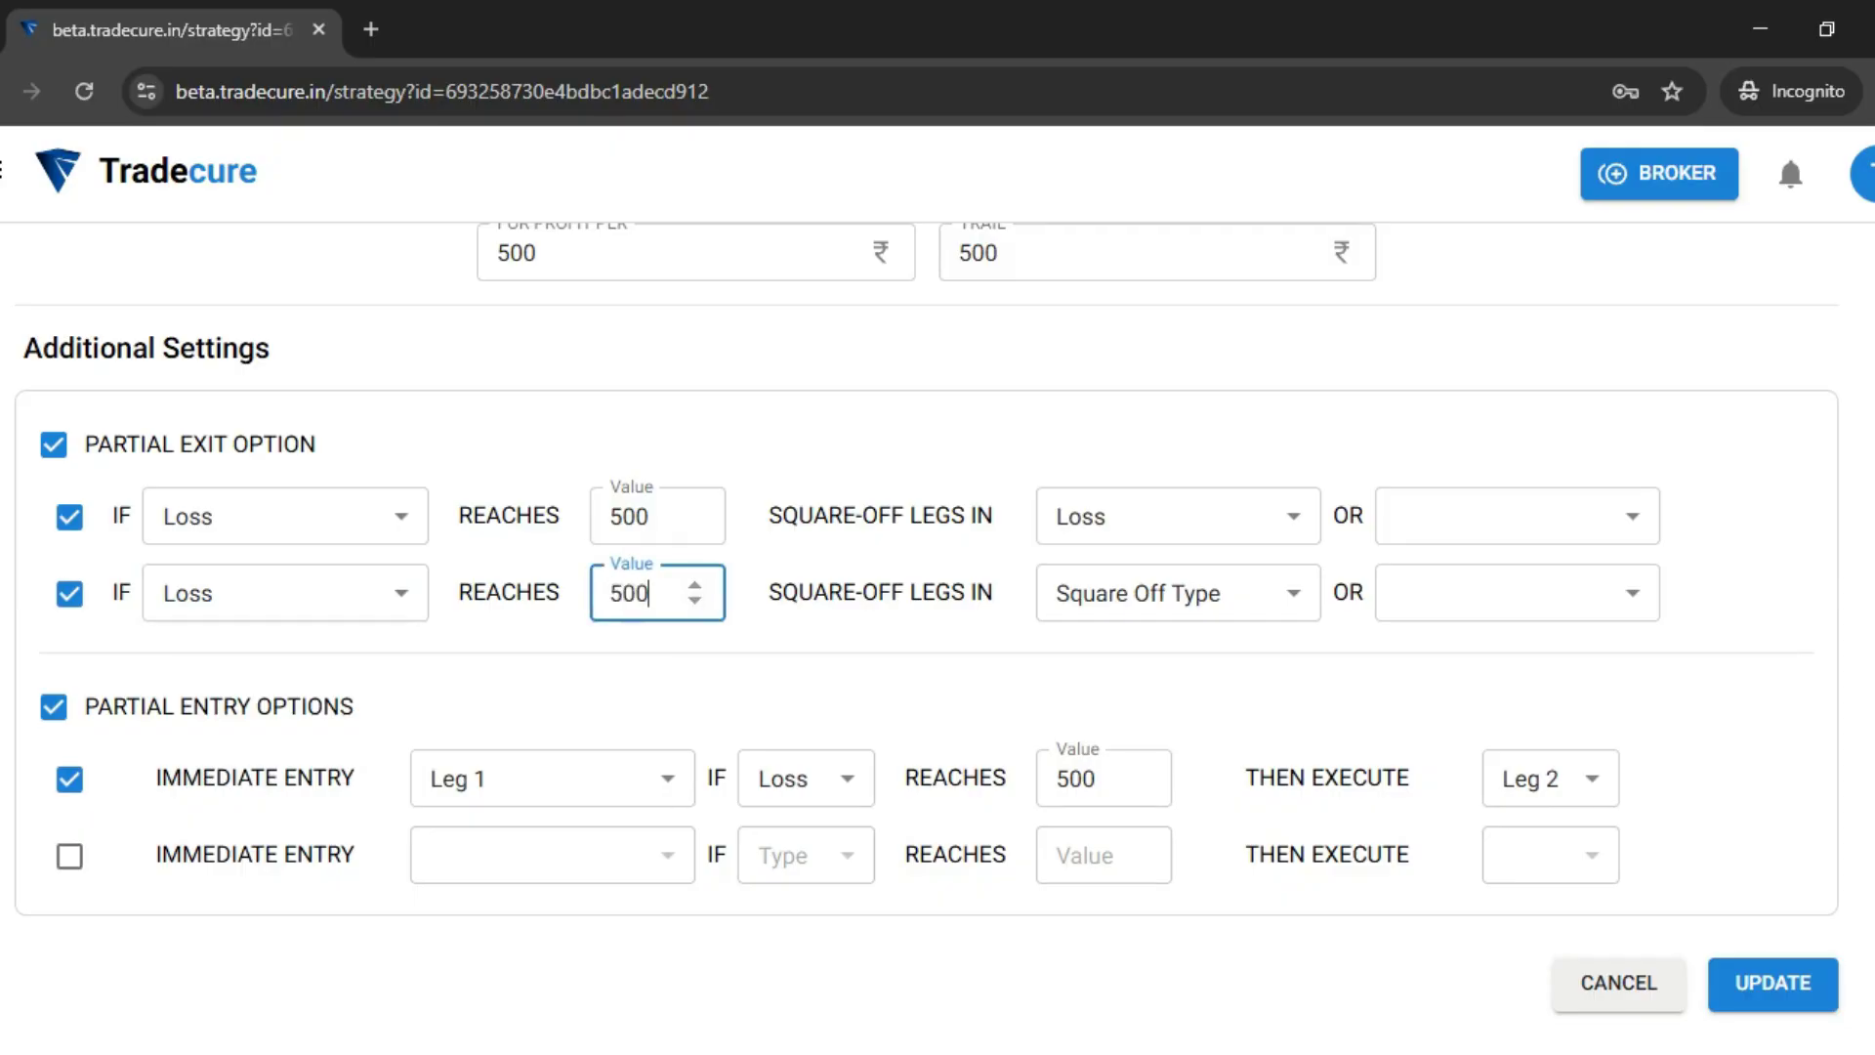
pyautogui.click(1465, 614)
pyautogui.click(1461, 656)
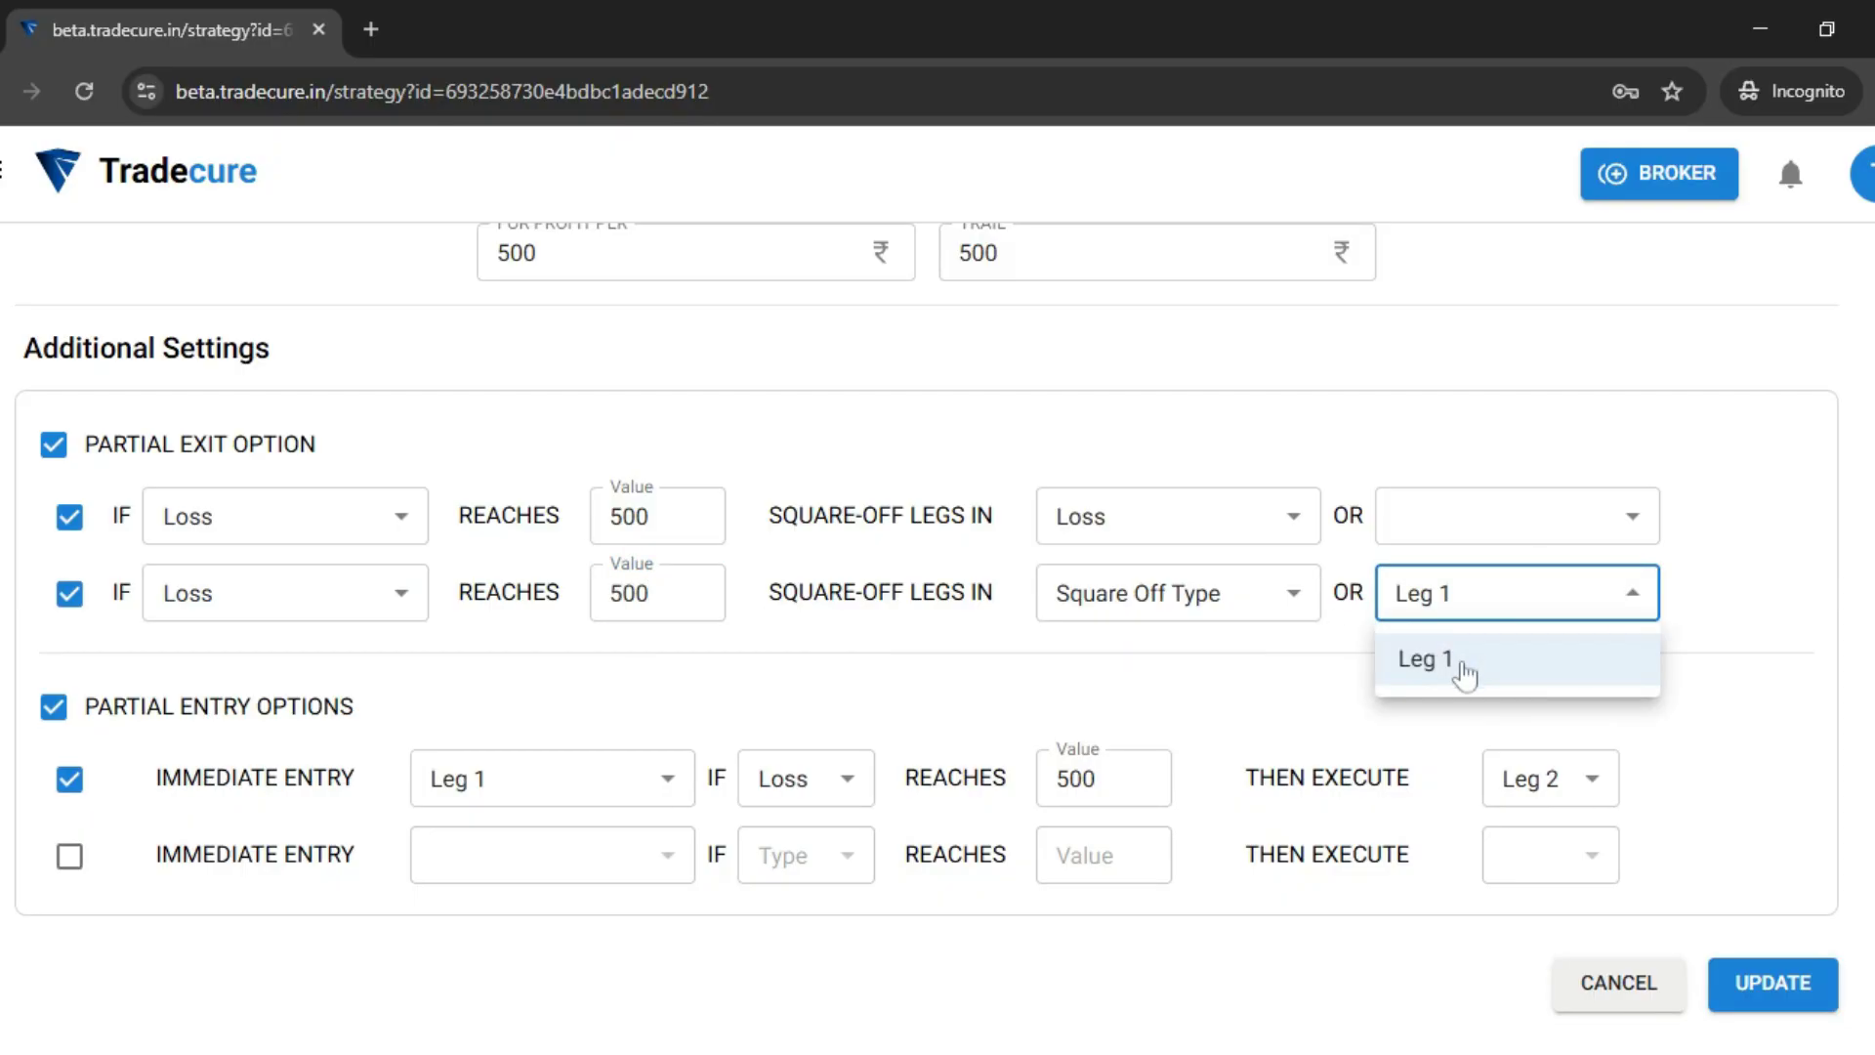
pyautogui.click(590, 648)
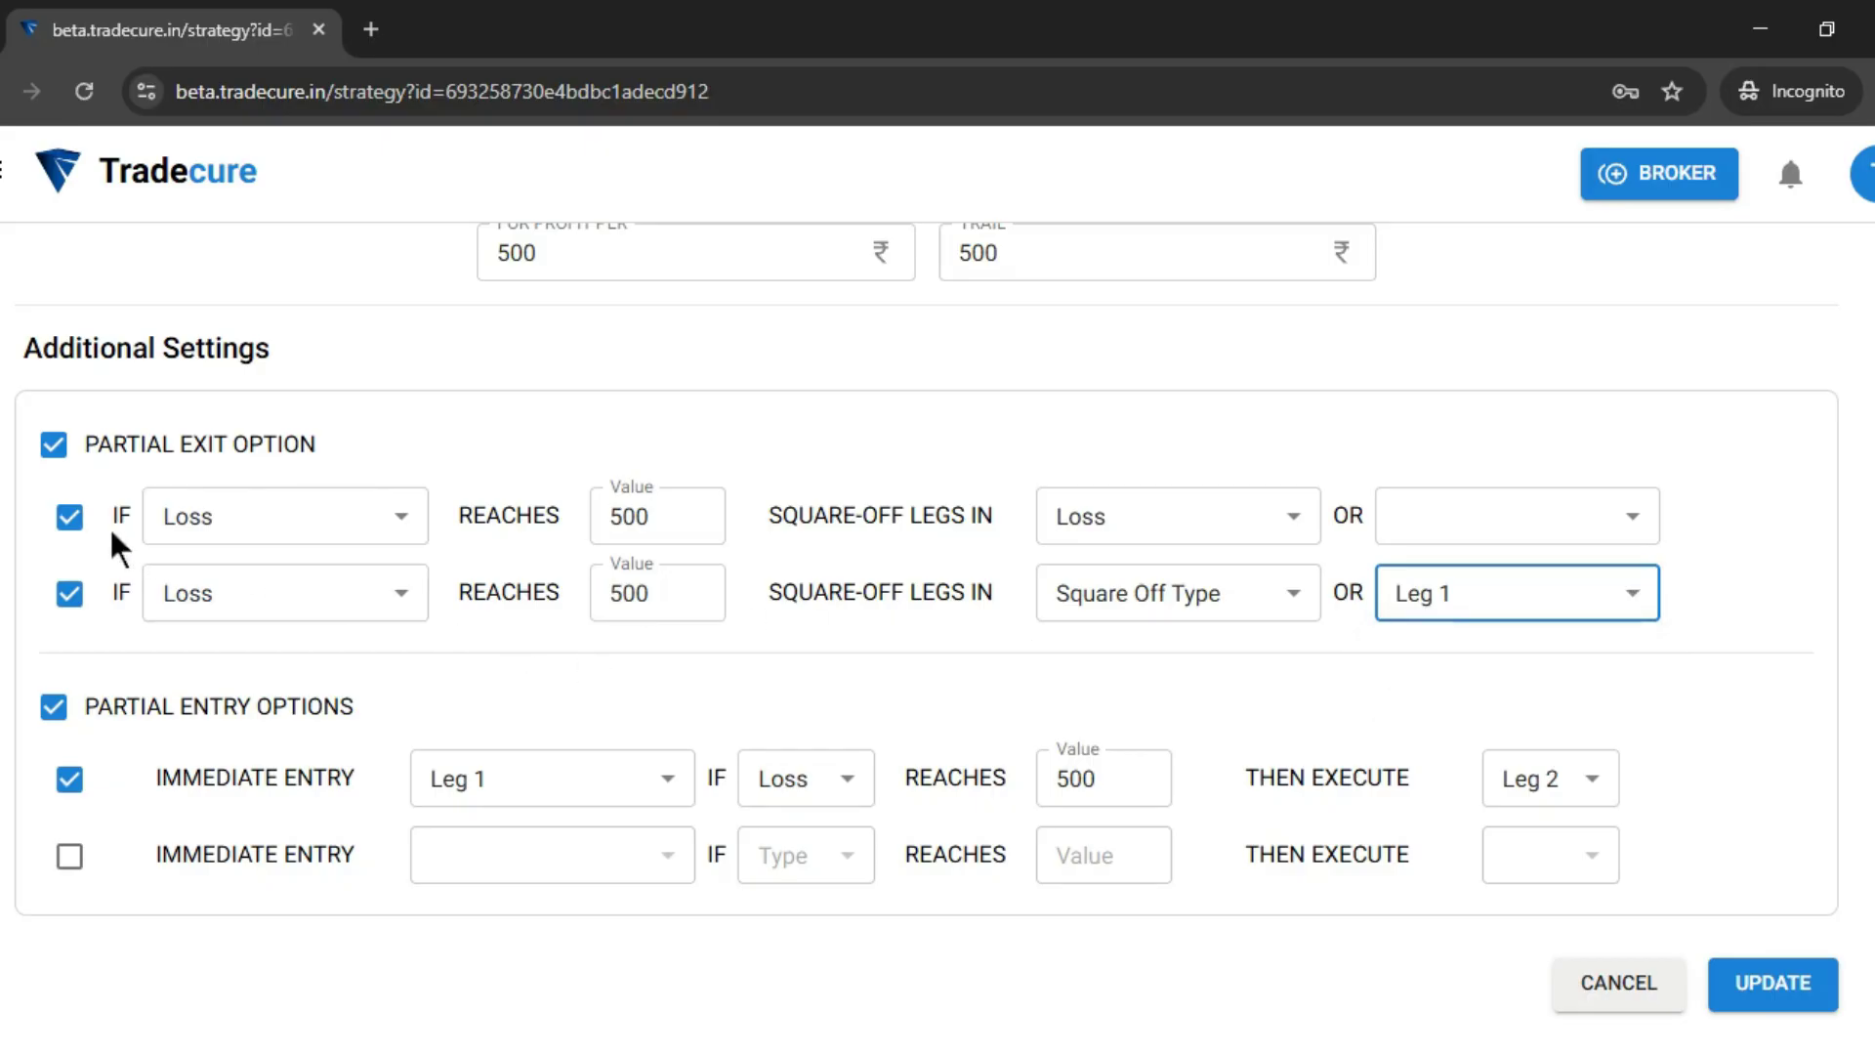
# - Disable the first partial exit condition and save the updated "hedged" strategy
pyautogui.click(67, 525)
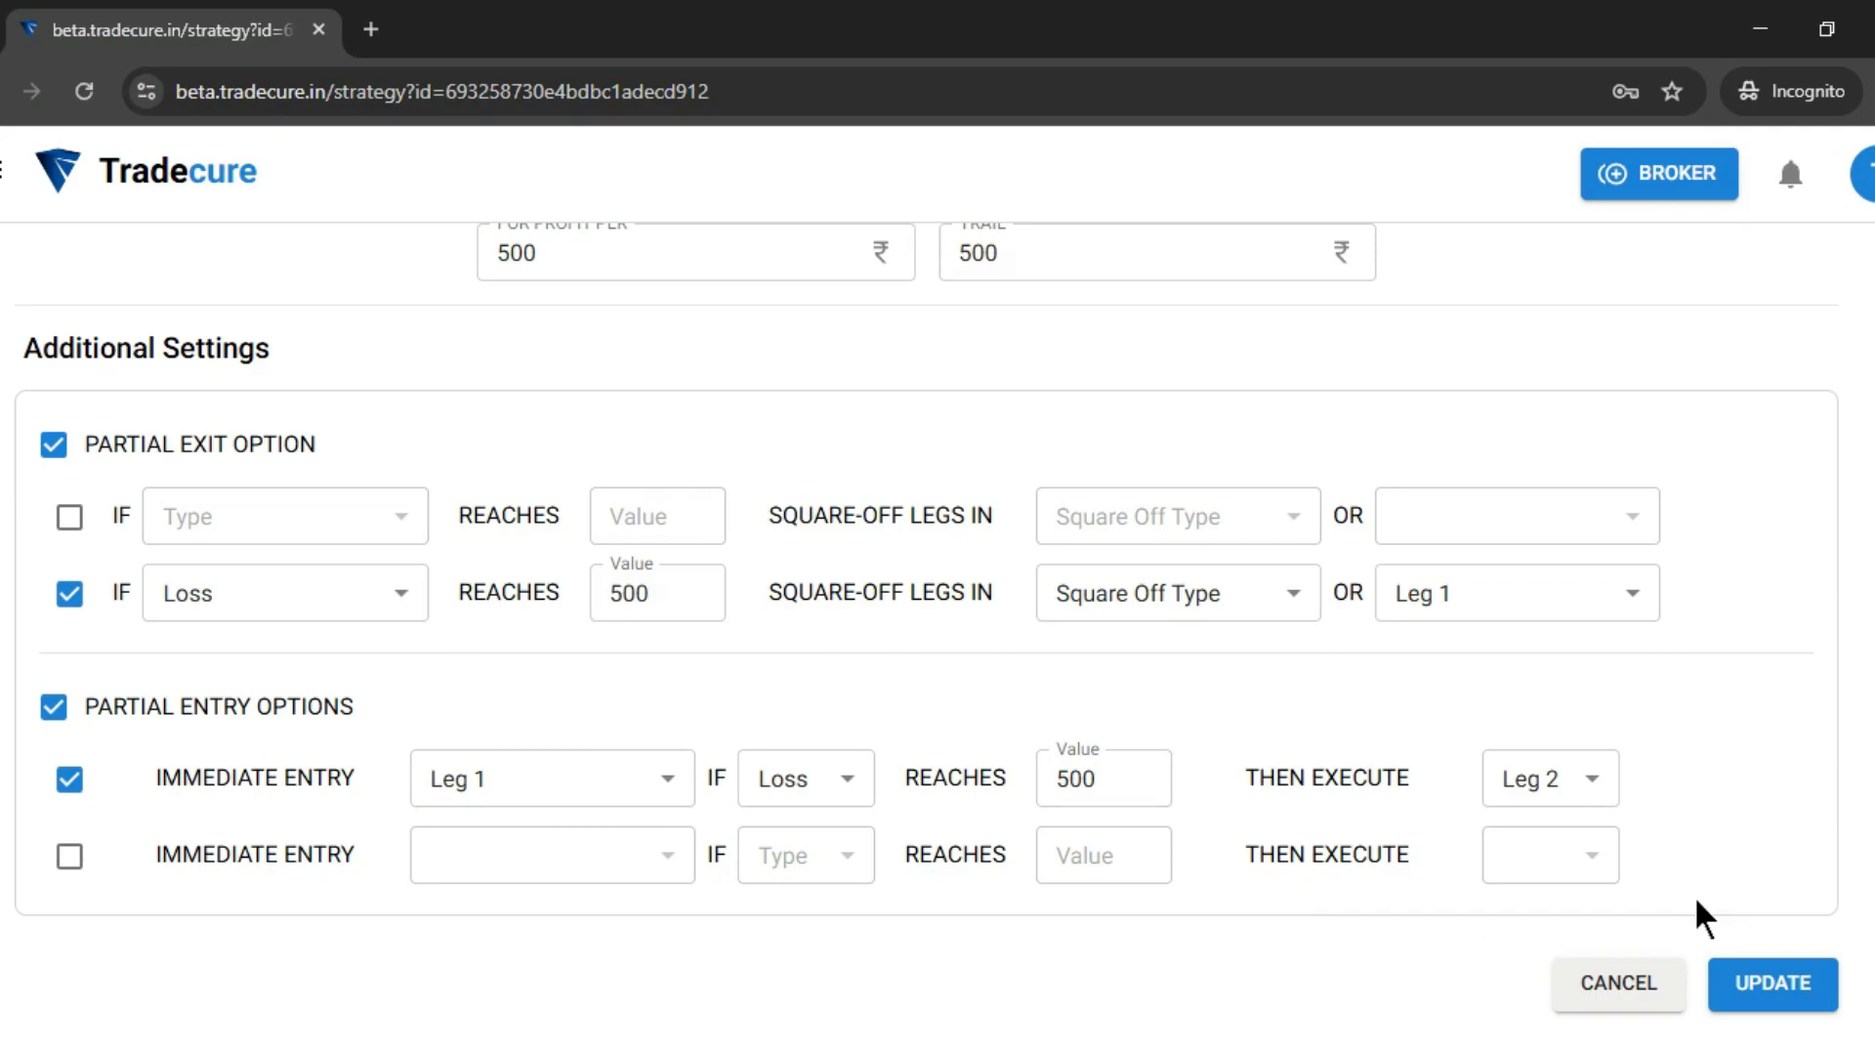
pyautogui.click(1769, 995)
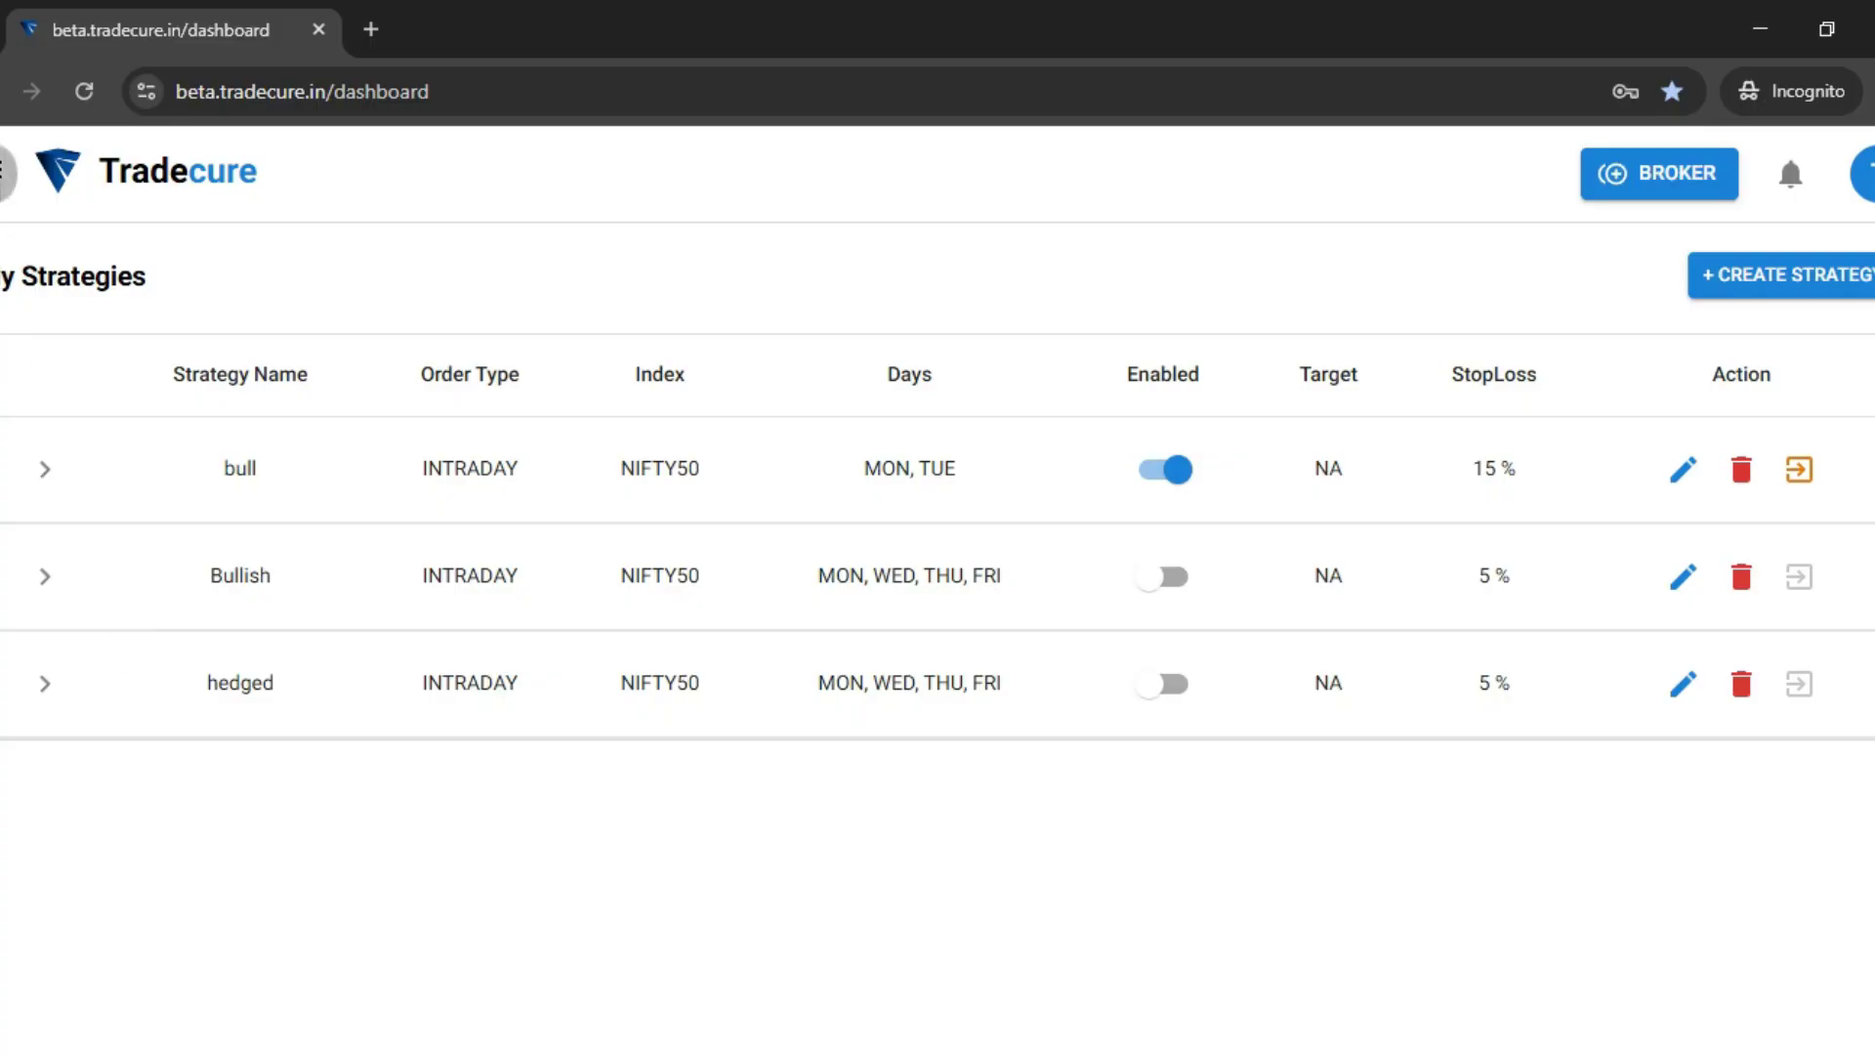
# - Expand the Reports section of the site navigation
pyautogui.click(3, 172)
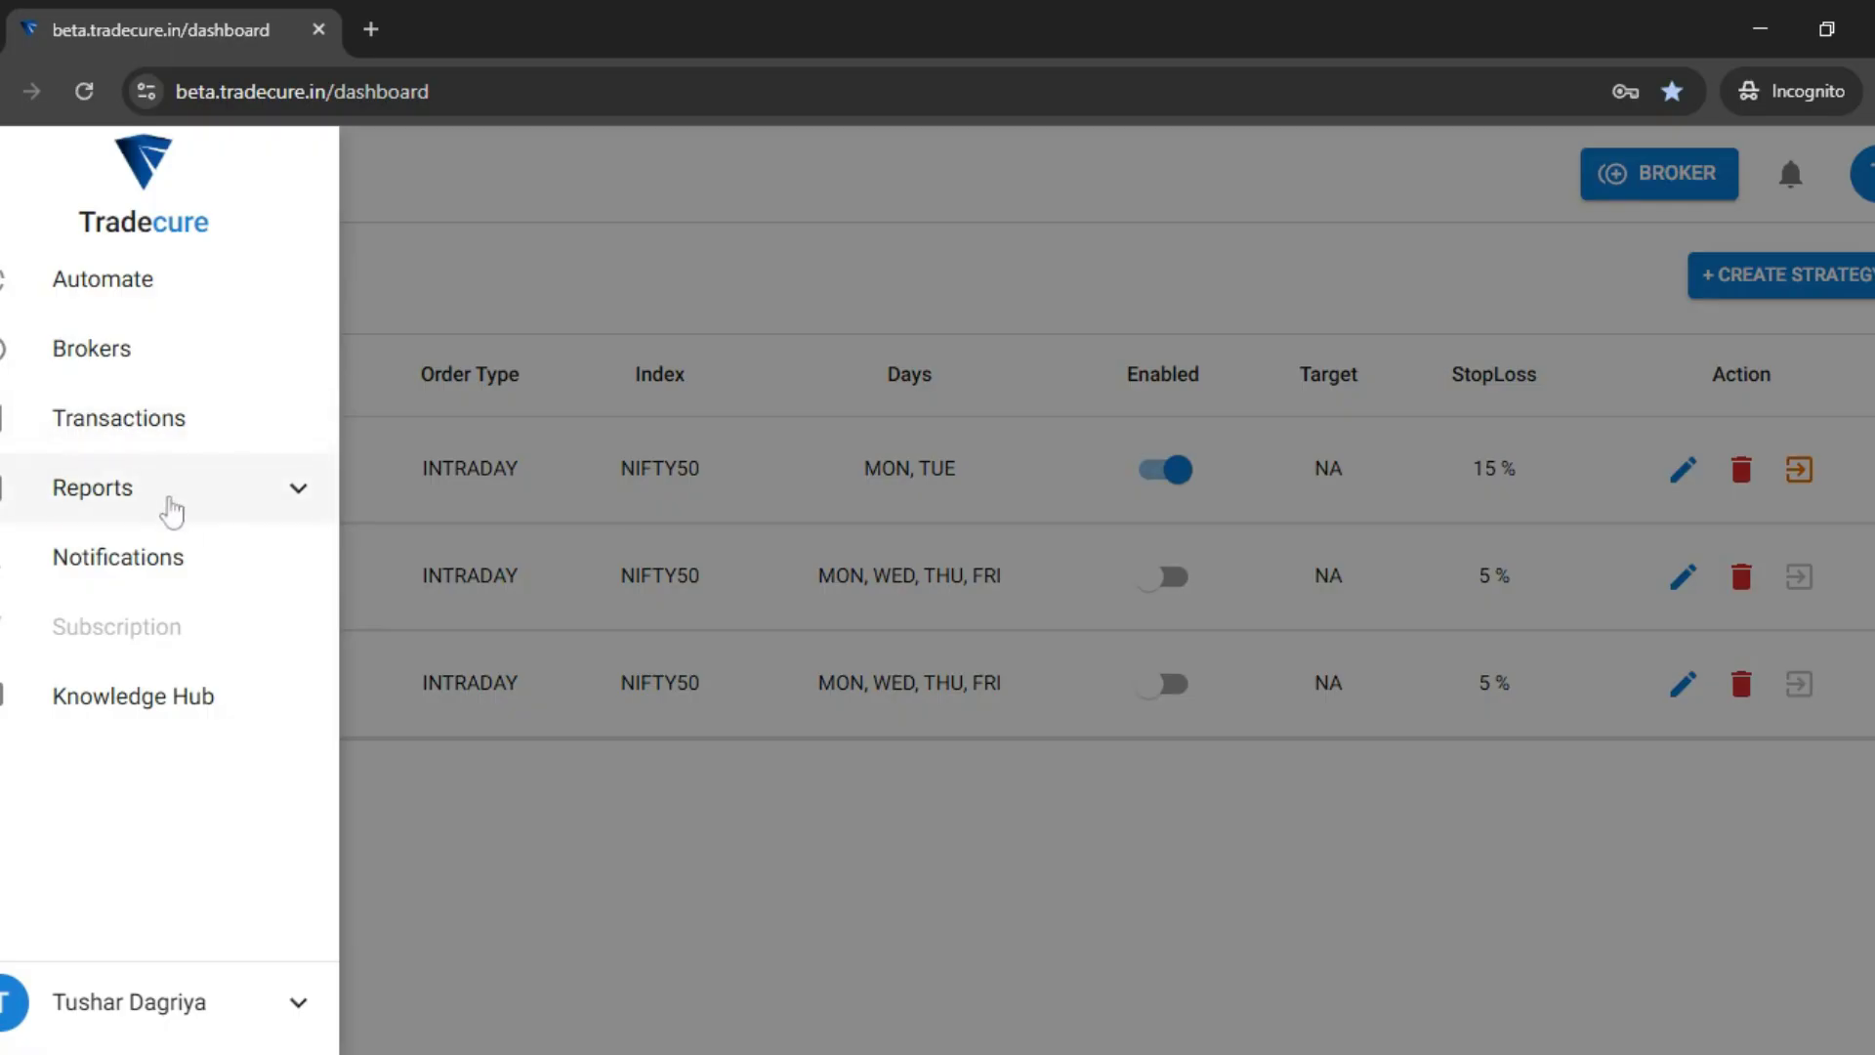
pyautogui.click(221, 502)
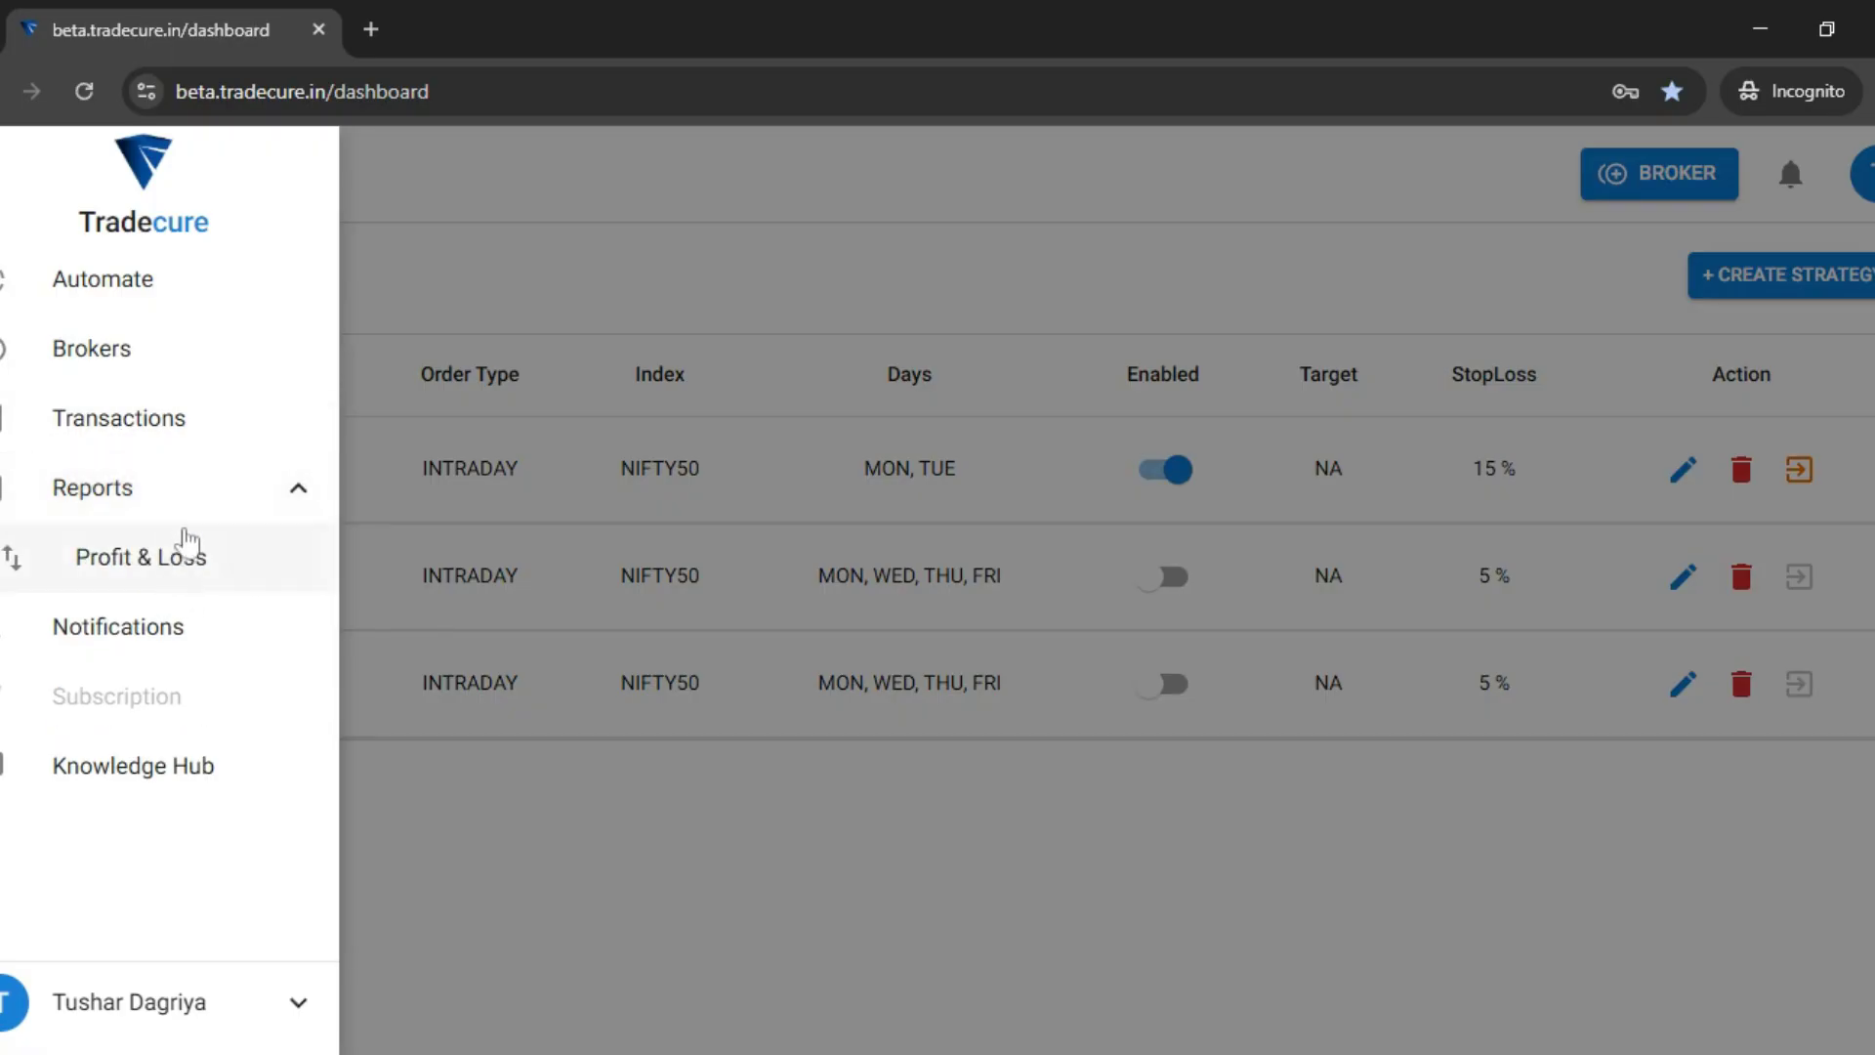